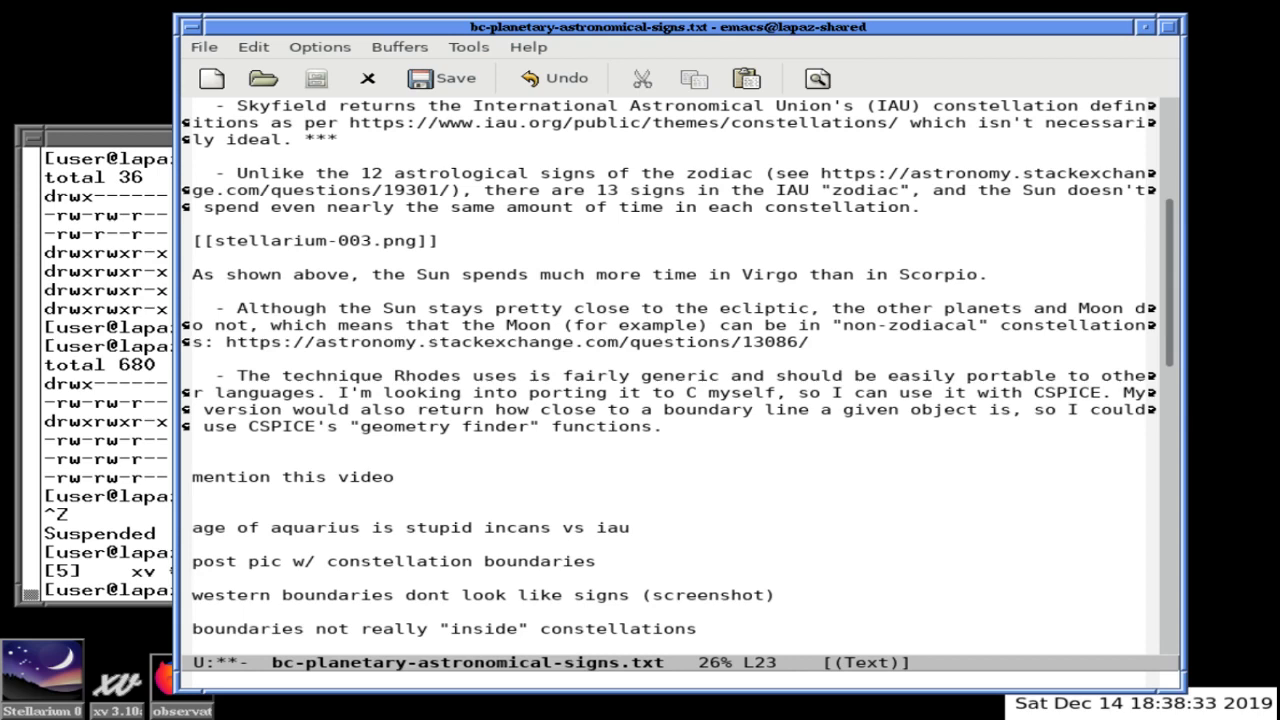
Save the notes file and place the cursor at the end of the Skyfield IAU constellation note, after "***"
key("ctrl+x")
key("ctrl+s")
key("Up")
key("Up")
key("Up")
key("Up")
key("Up")
key("Up")
key("Up")
key("Up")
key("Up")
key("Up")
key("Up")
key("Up")
key("Up")
key("Up")
key("Up")
key("Up")
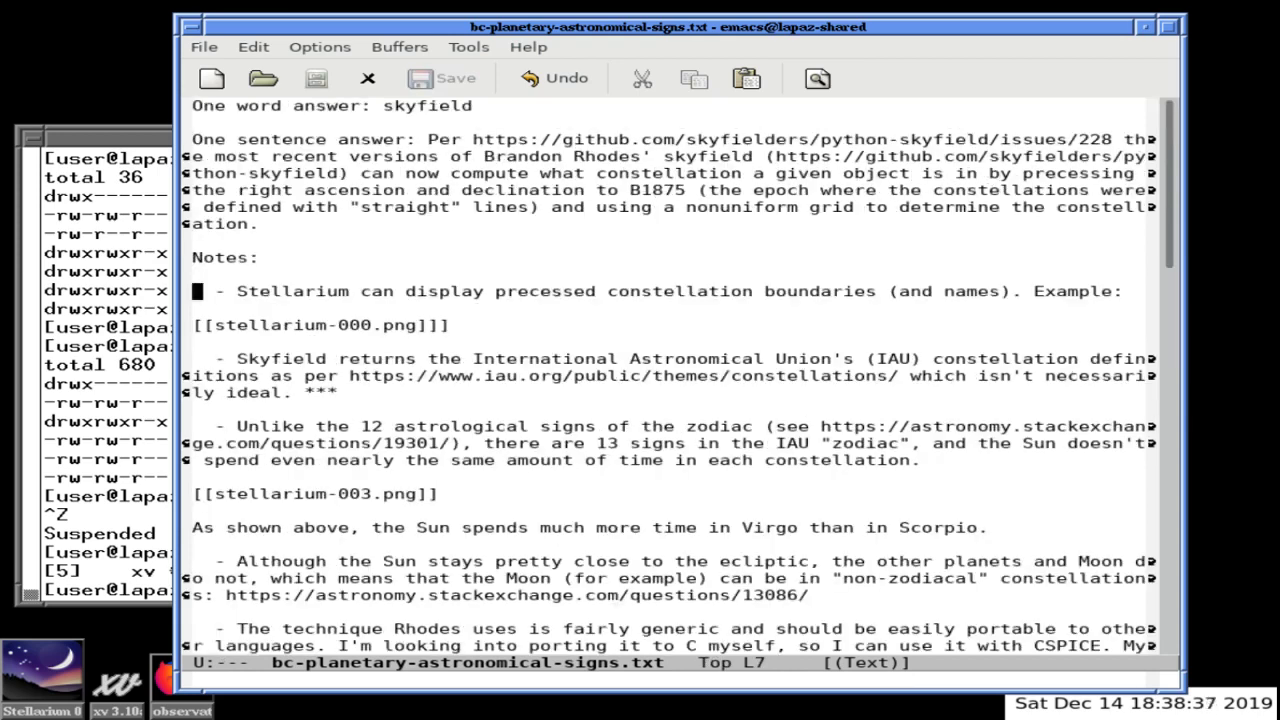
key("Down")
key("Down")
key("Down")
key("Down")
key("Down")
key("Down")
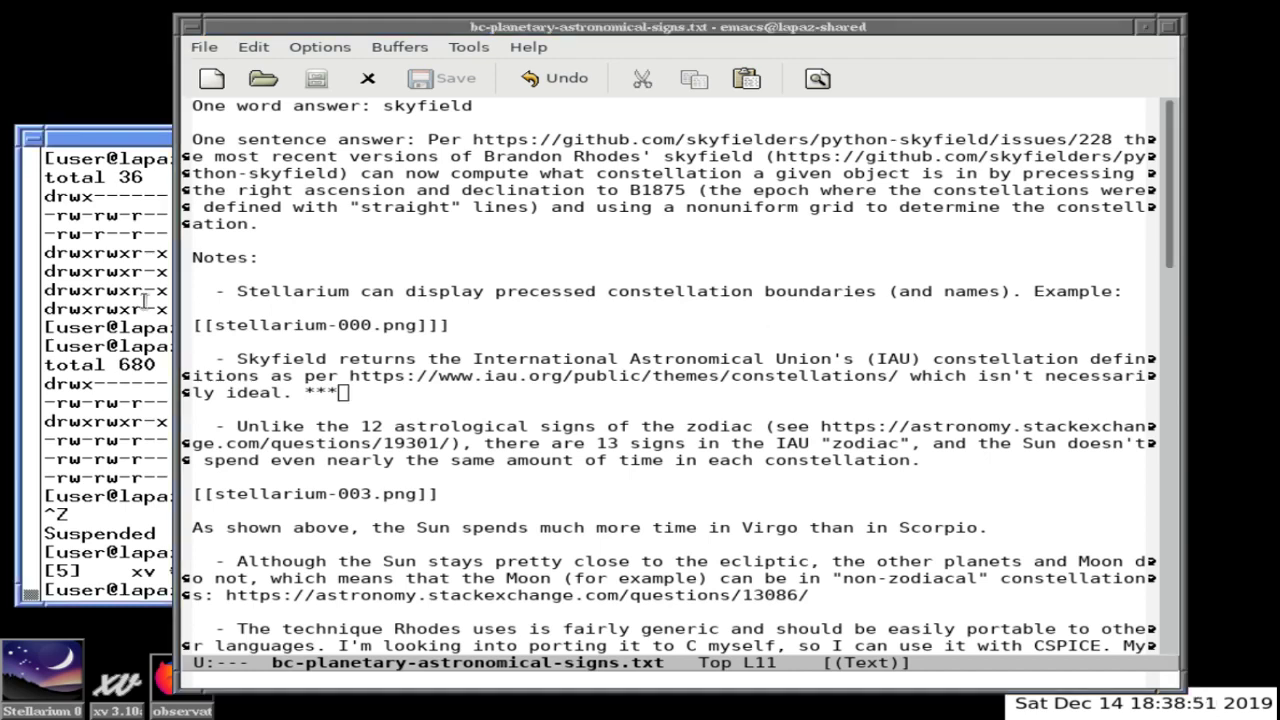
left_click(125, 138)
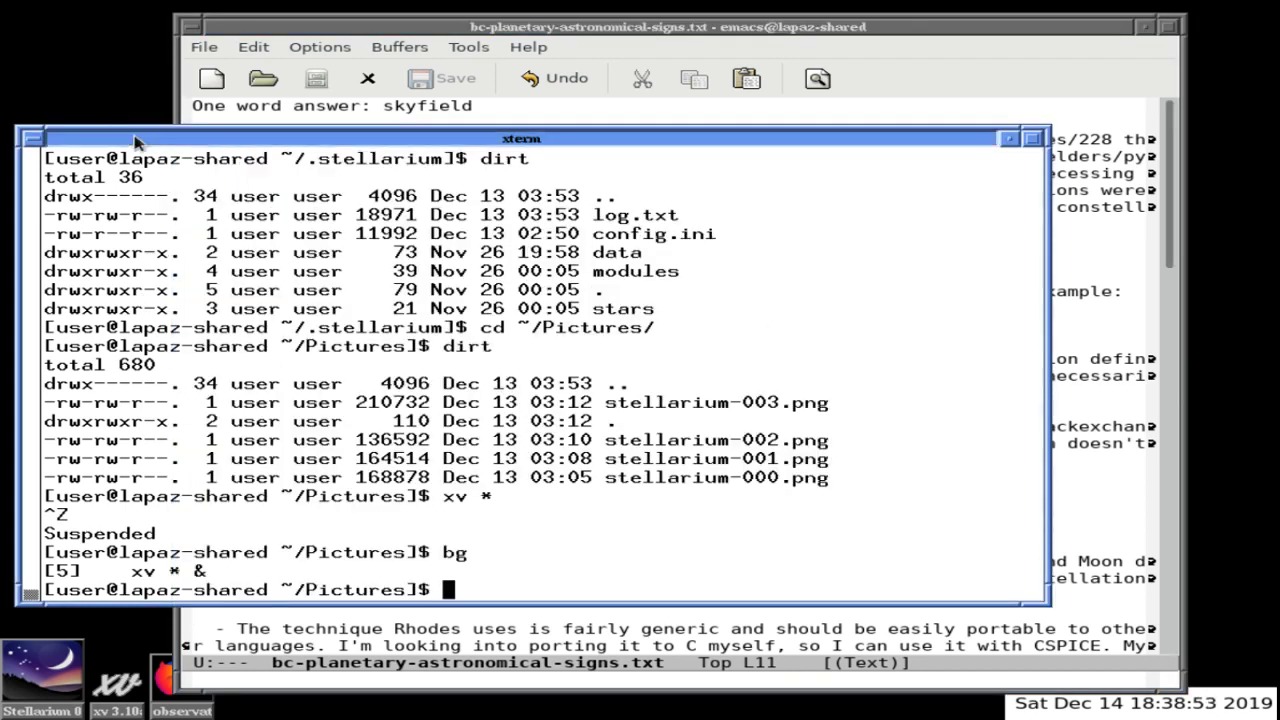
left_click(135, 138)
left_click(126, 72)
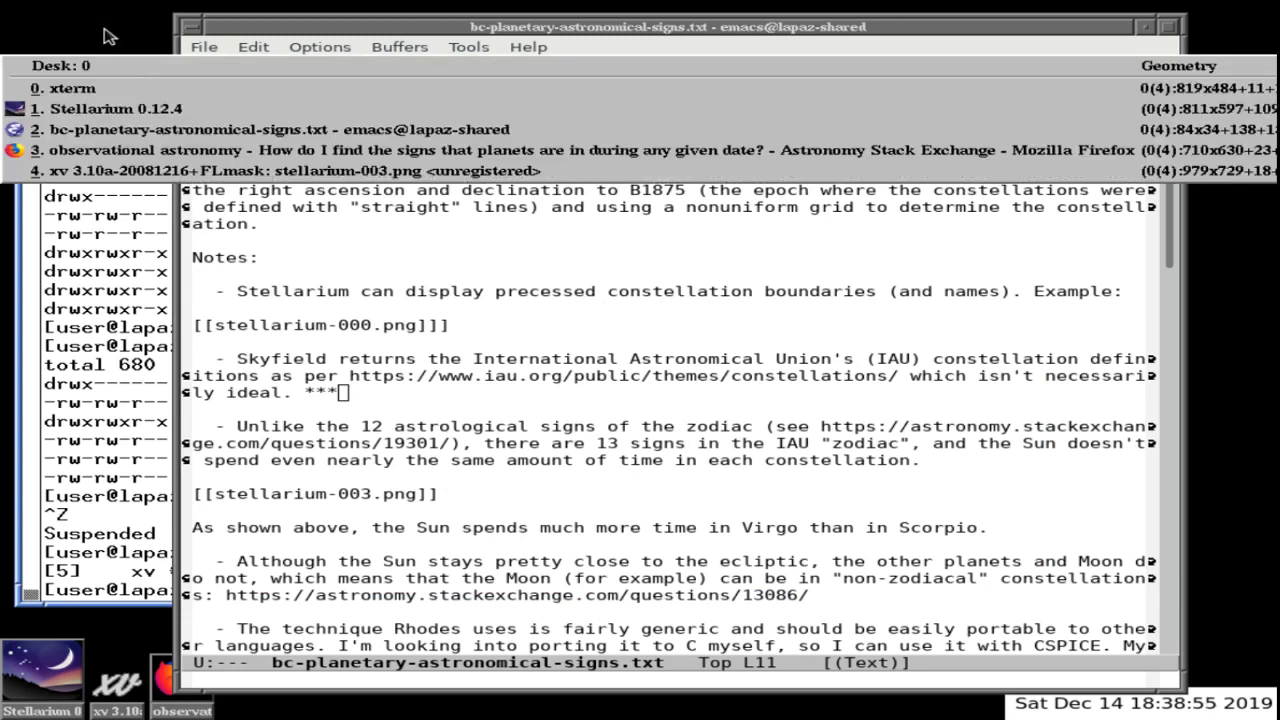
left_click(108, 36)
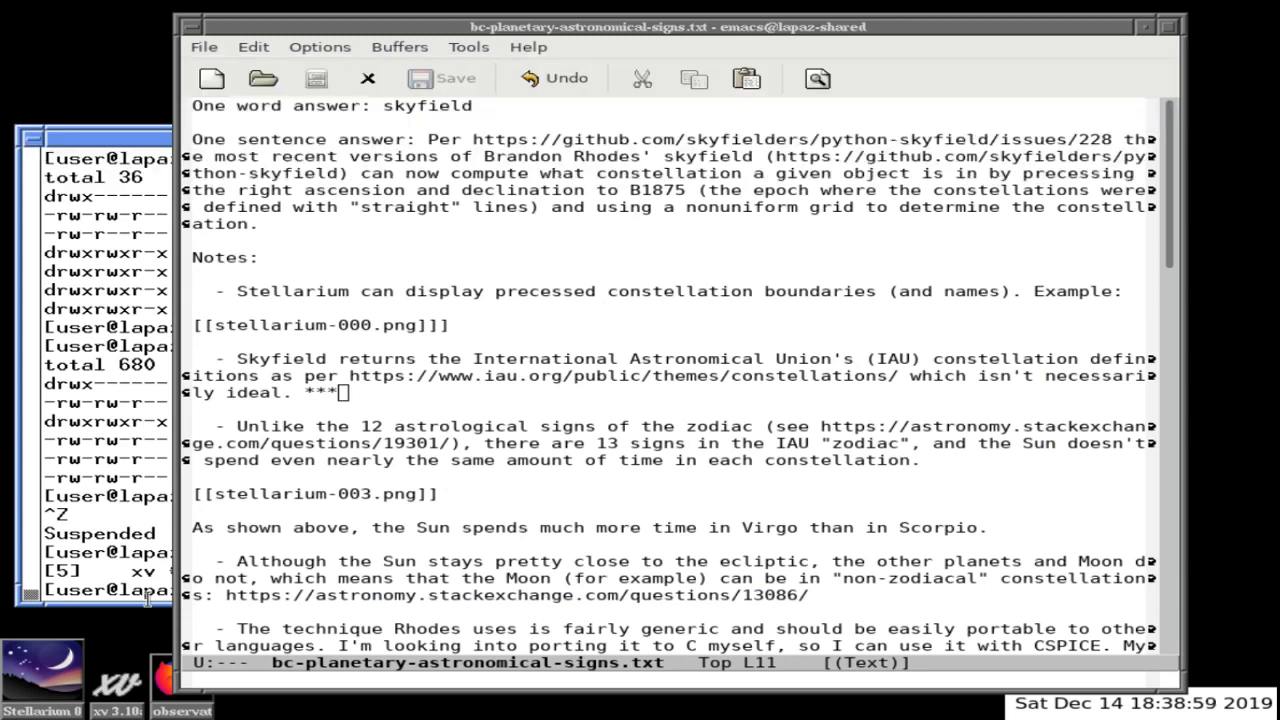
Bring up the xv image viewer, look back through the Stellarium screenshots to stellarium-000.png, and quit the viewer
left_click(130, 688)
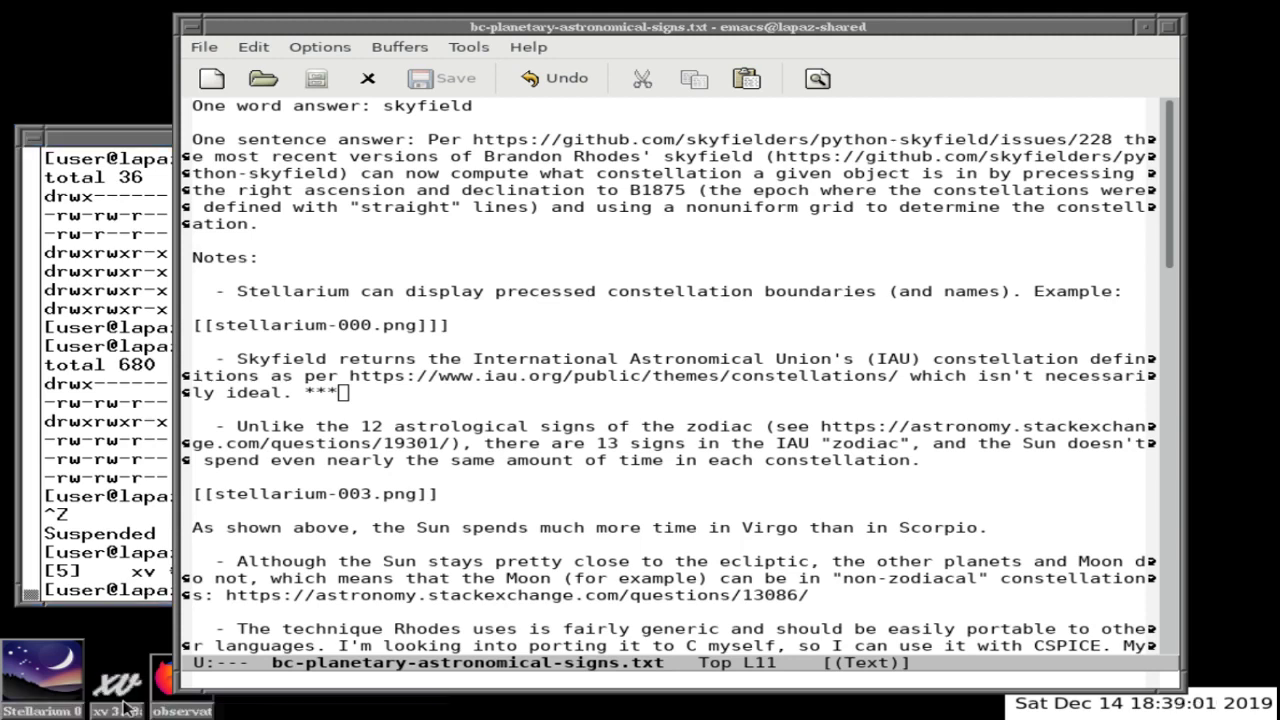
left_click(120, 692)
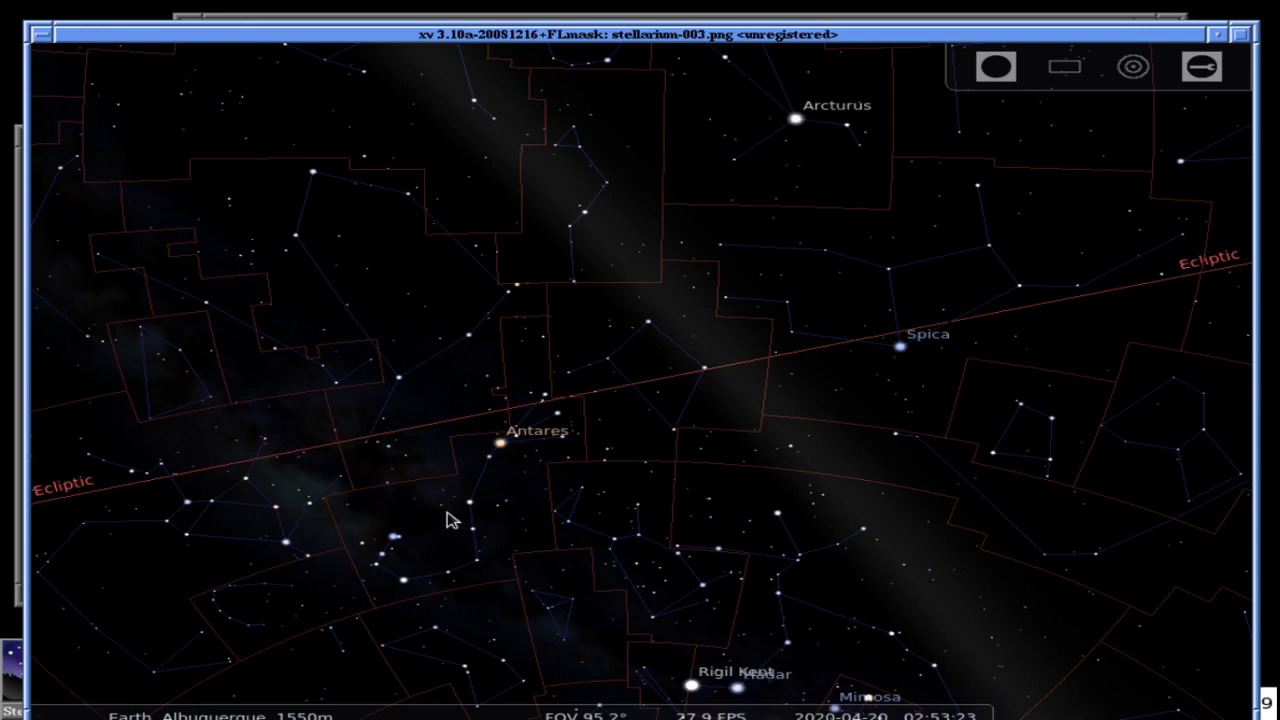
key("BackSpace")
key("BackSpace")
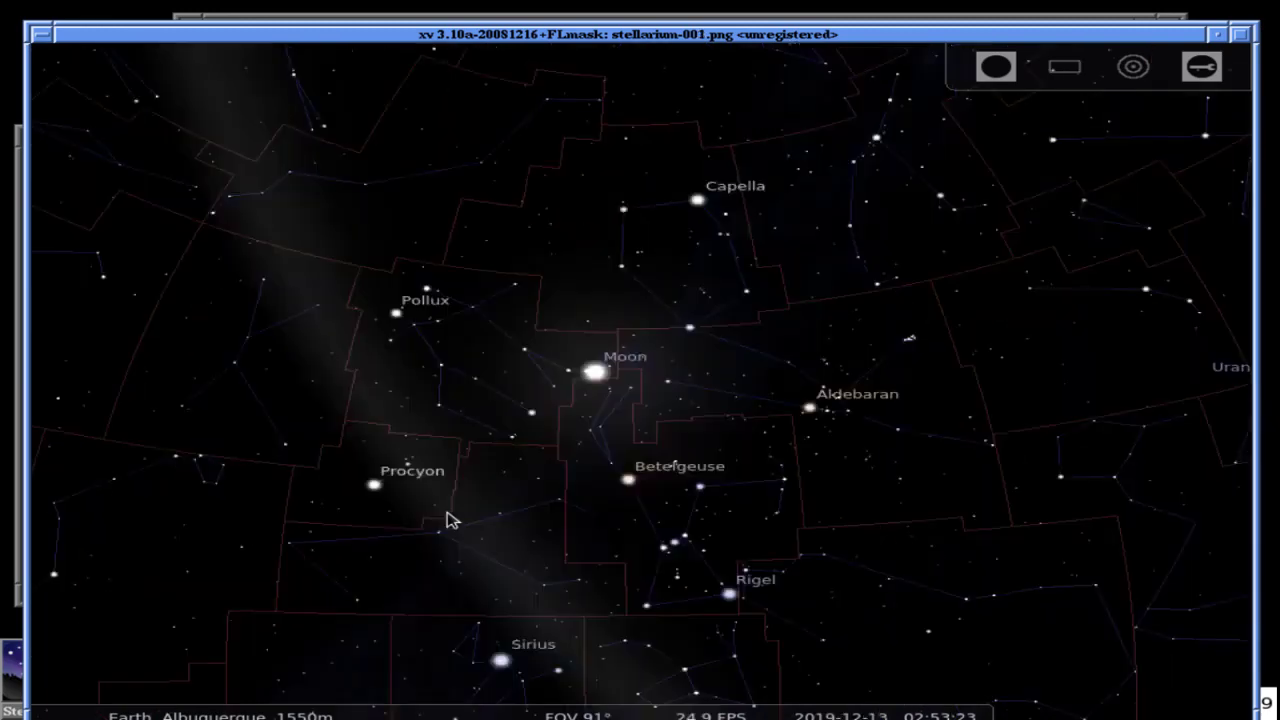
key("BackSpace")
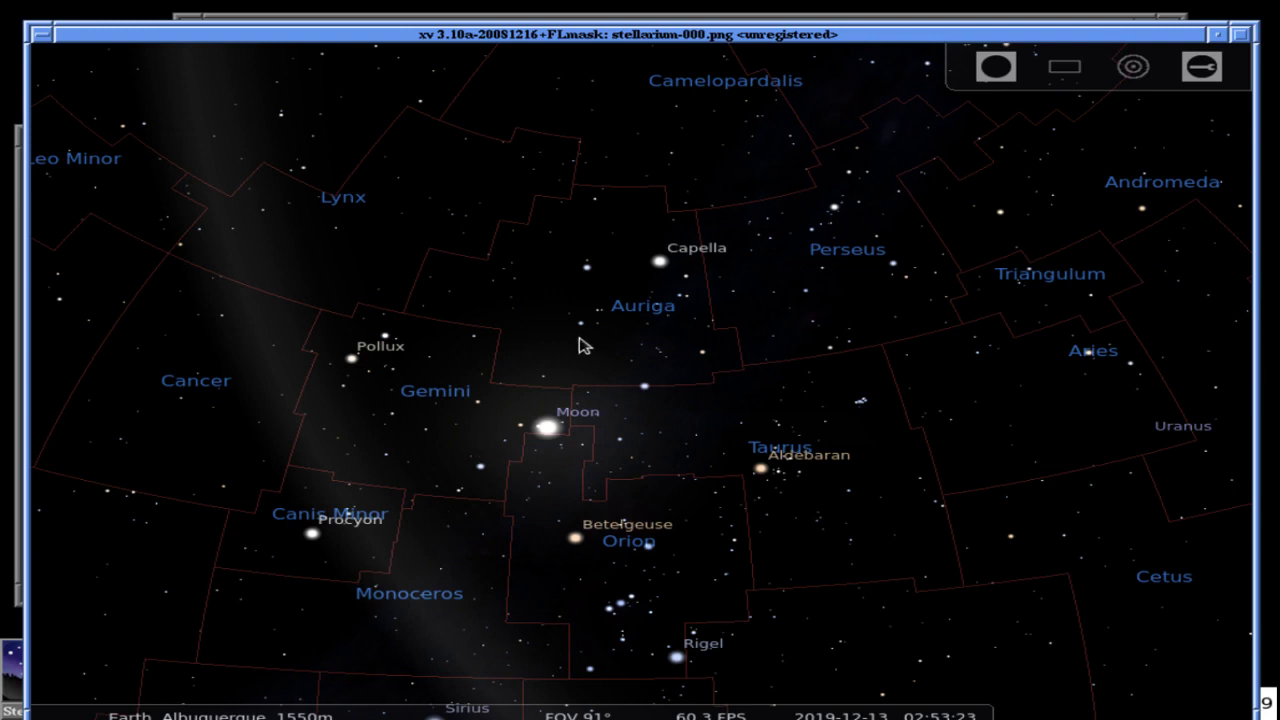
key("space")
key("space")
key("q")
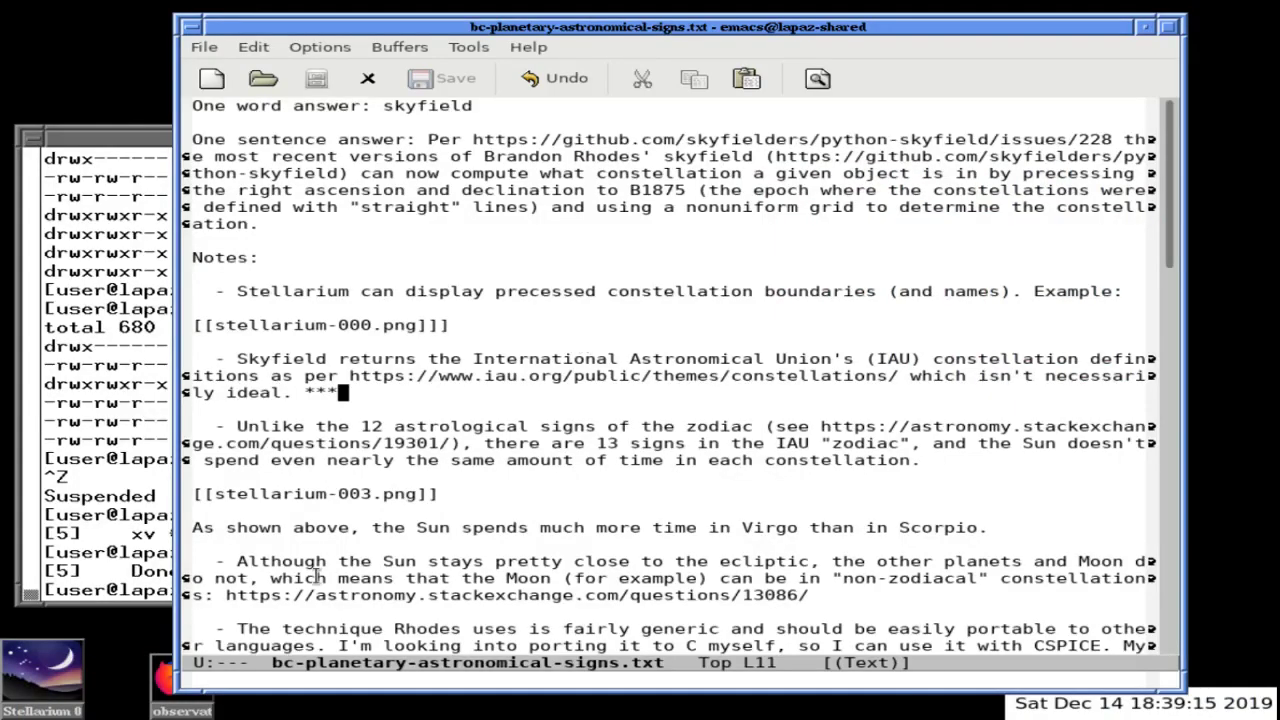
Switch to Stellarium, move its window fully into view and pause the simulated time
double_click(52, 688)
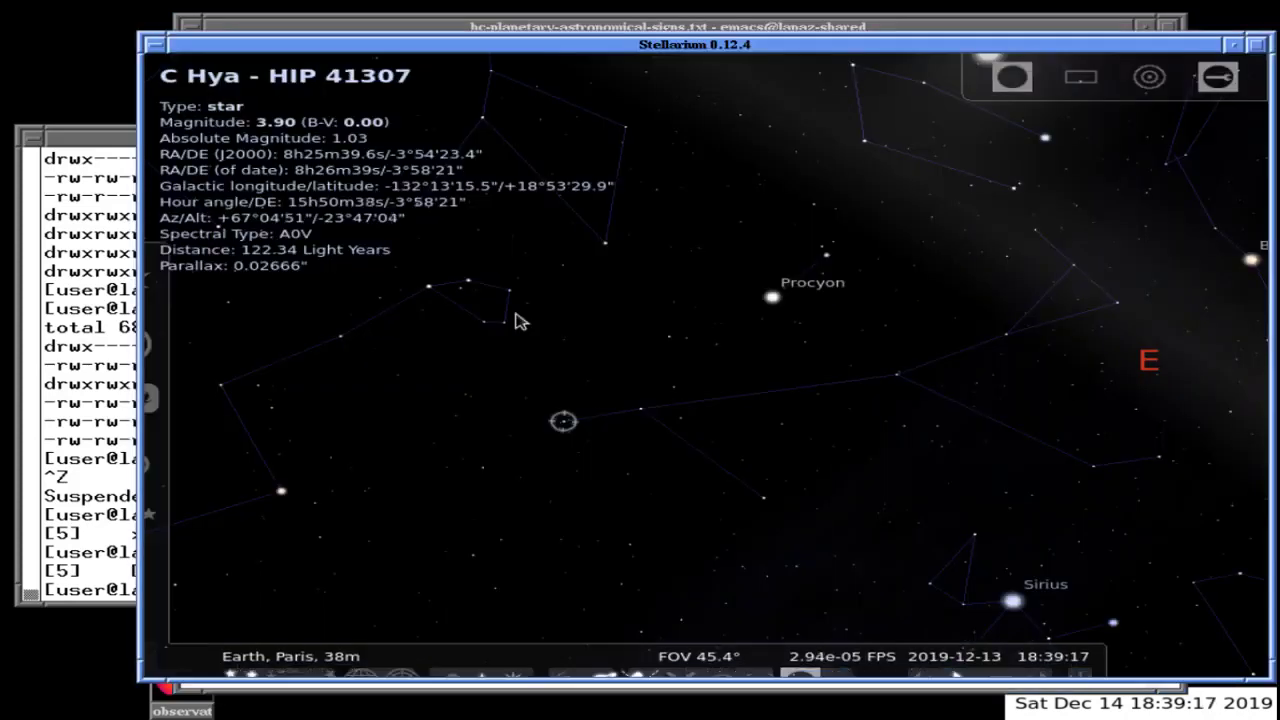
left_click_drag(569, 43, 489, 35)
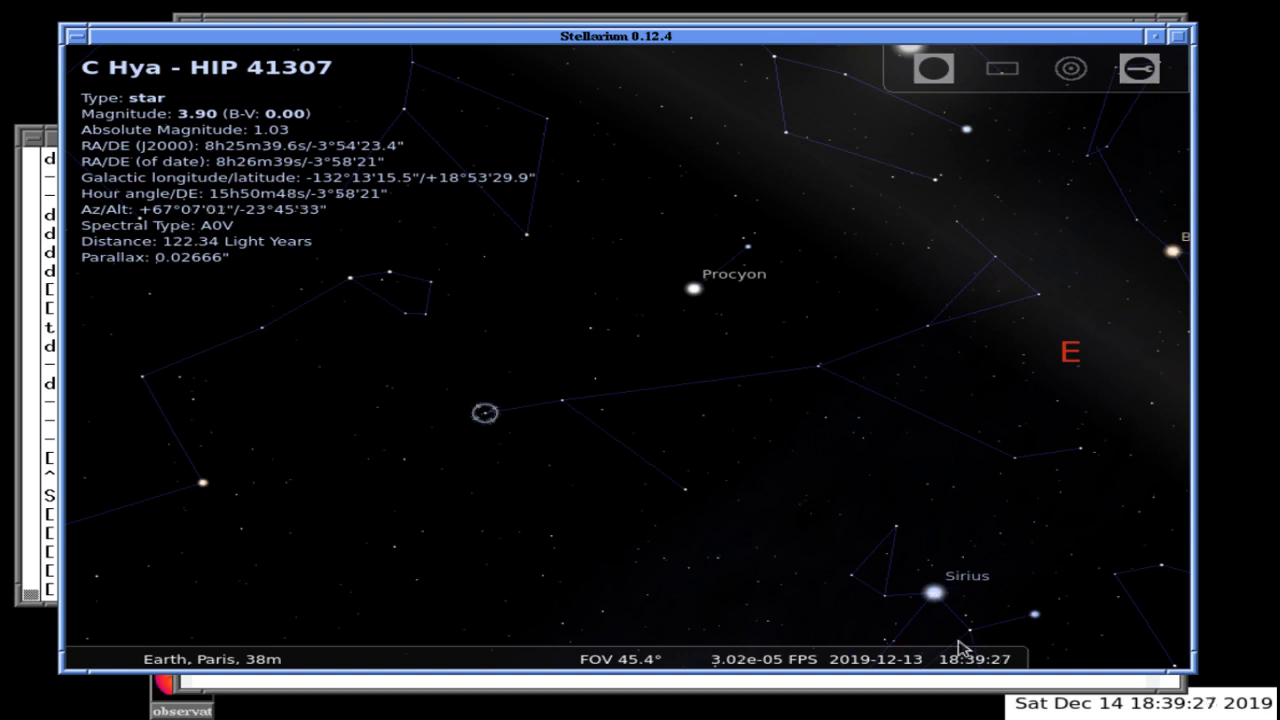
mouse_move(958, 648)
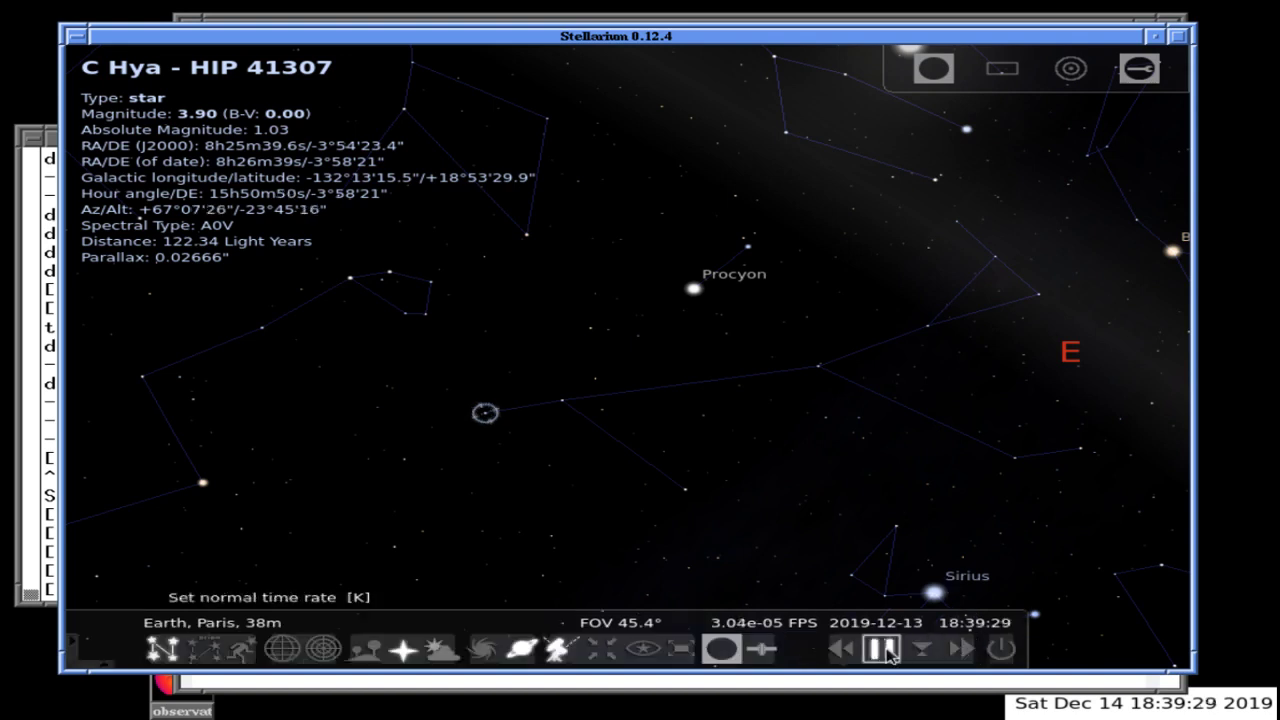
mouse_move(520, 648)
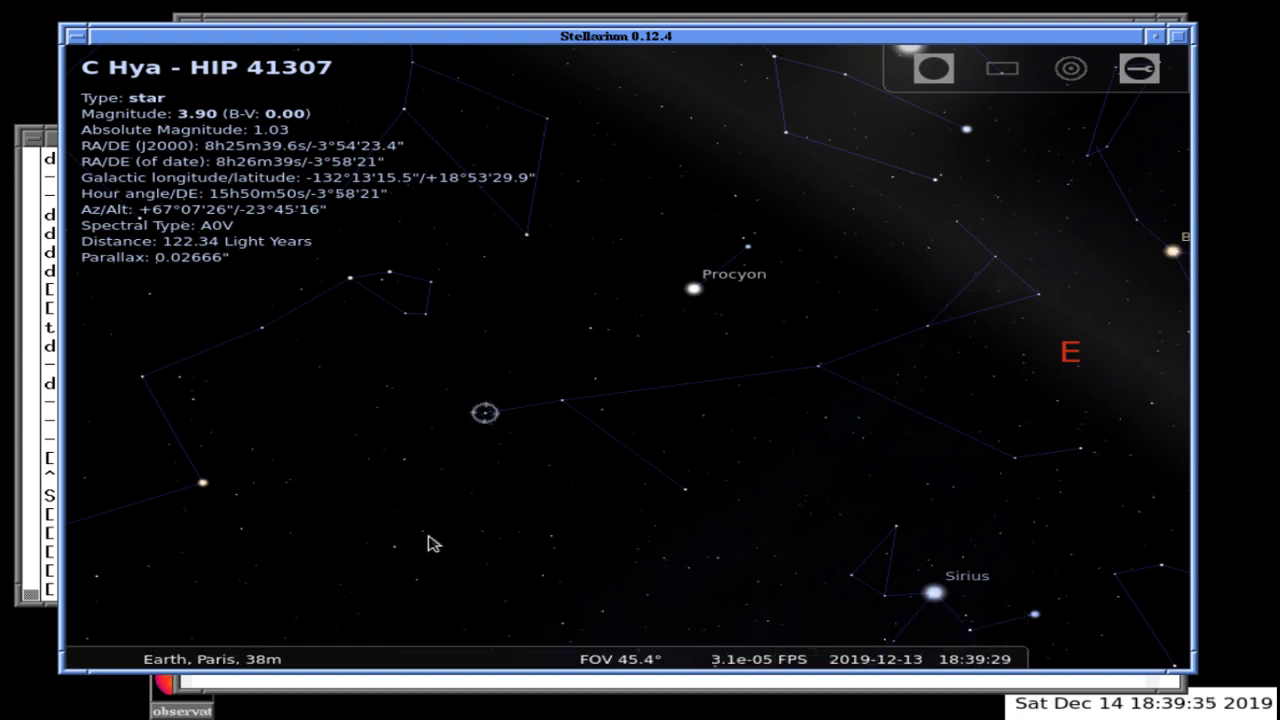
Set the observing location to Albuquerque, United States, by searching for "albuq", and close the location window
mouse_move(370, 648)
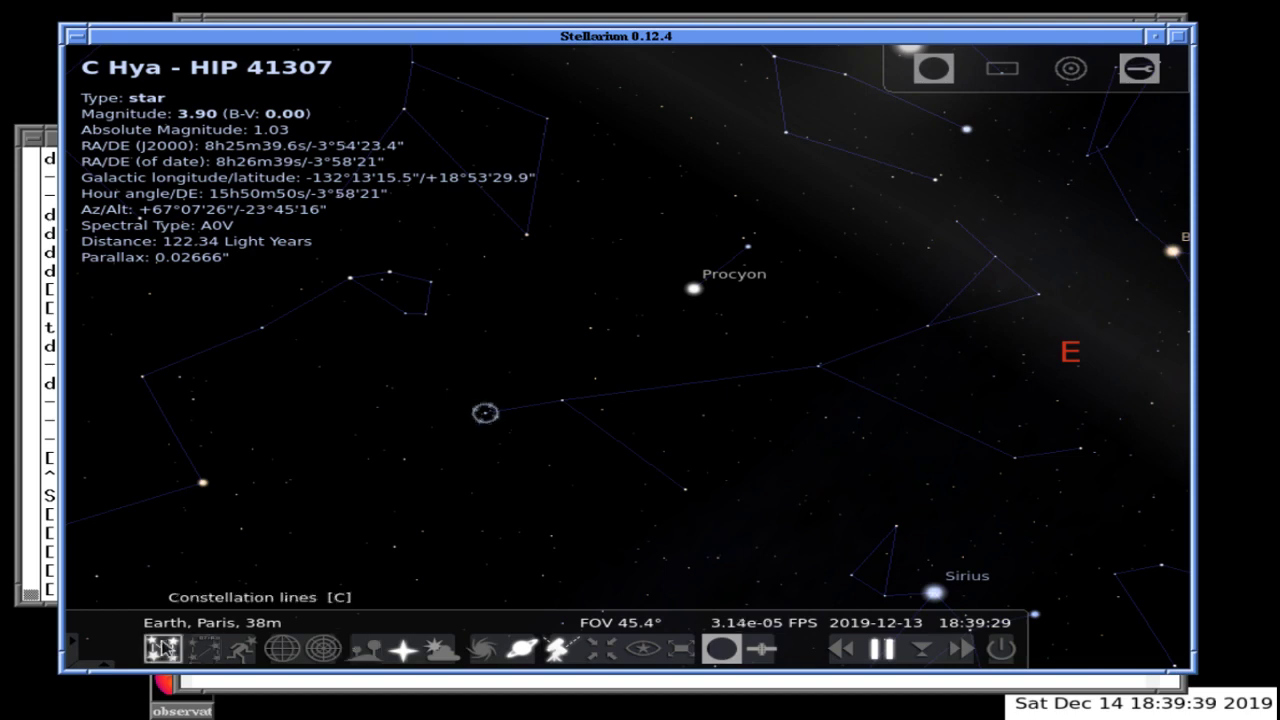
scroll(467, 503, "down", 5)
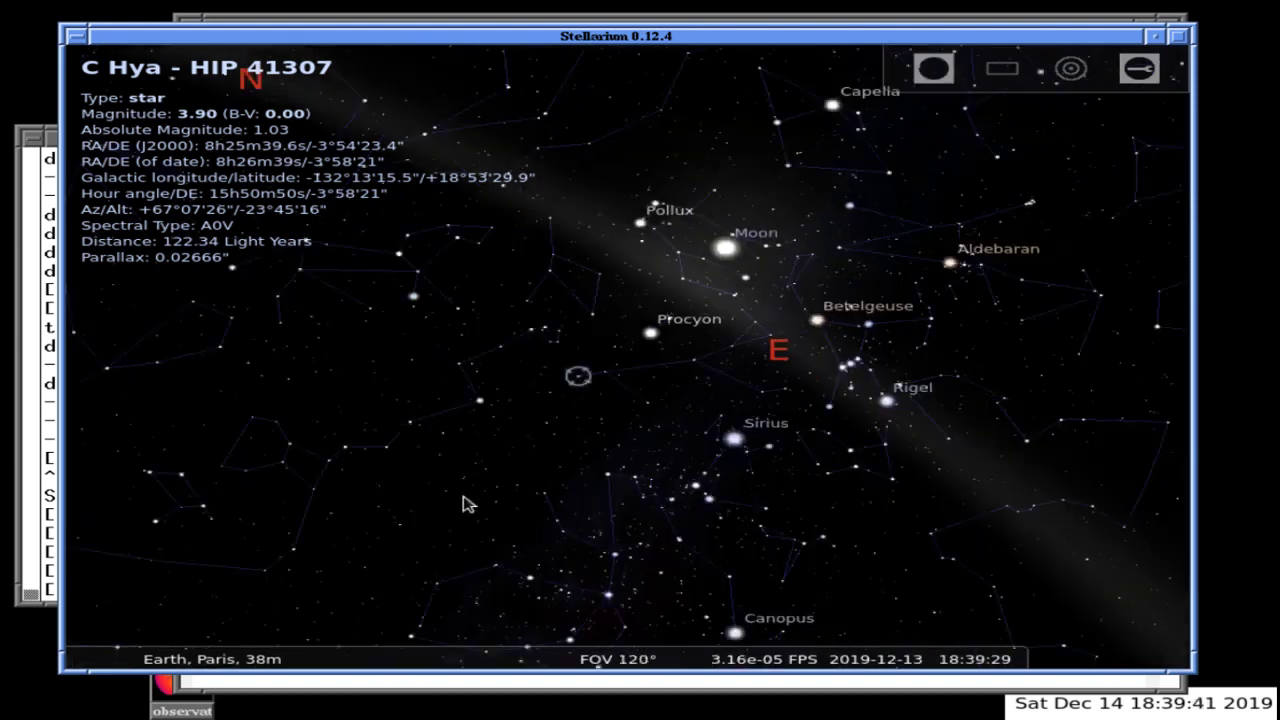
mouse_move(100, 595)
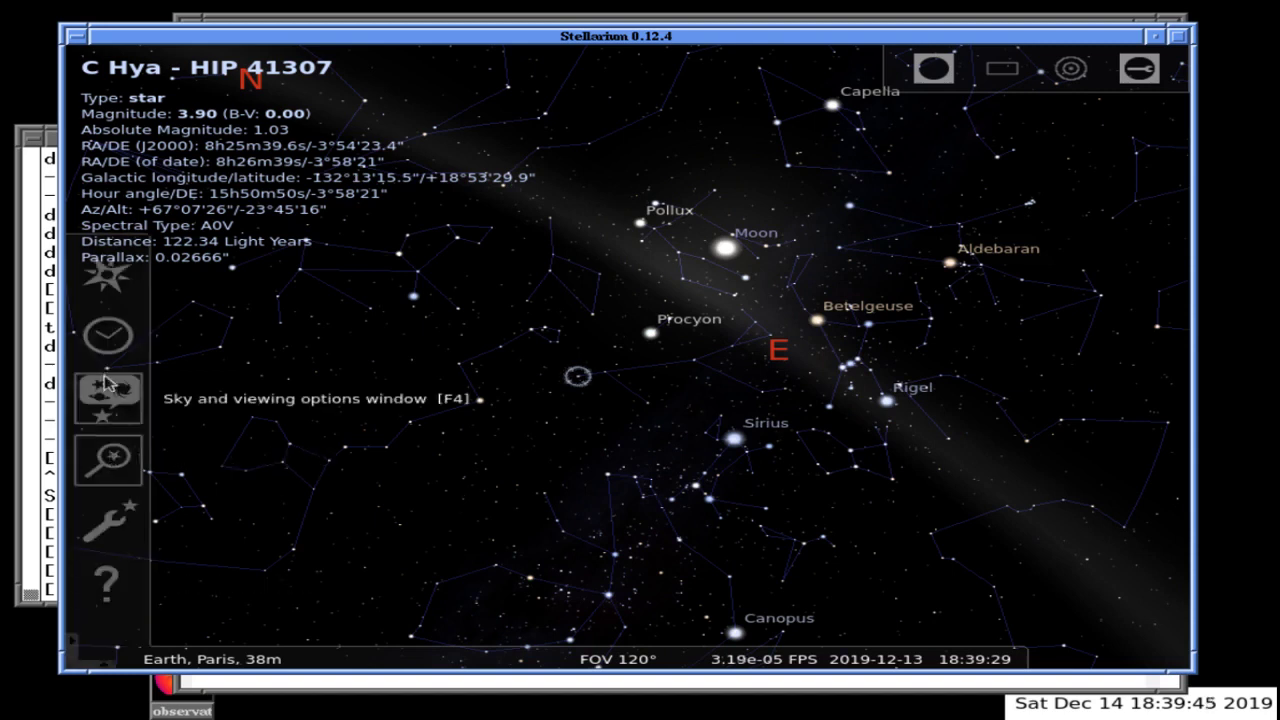
left_click(108, 288)
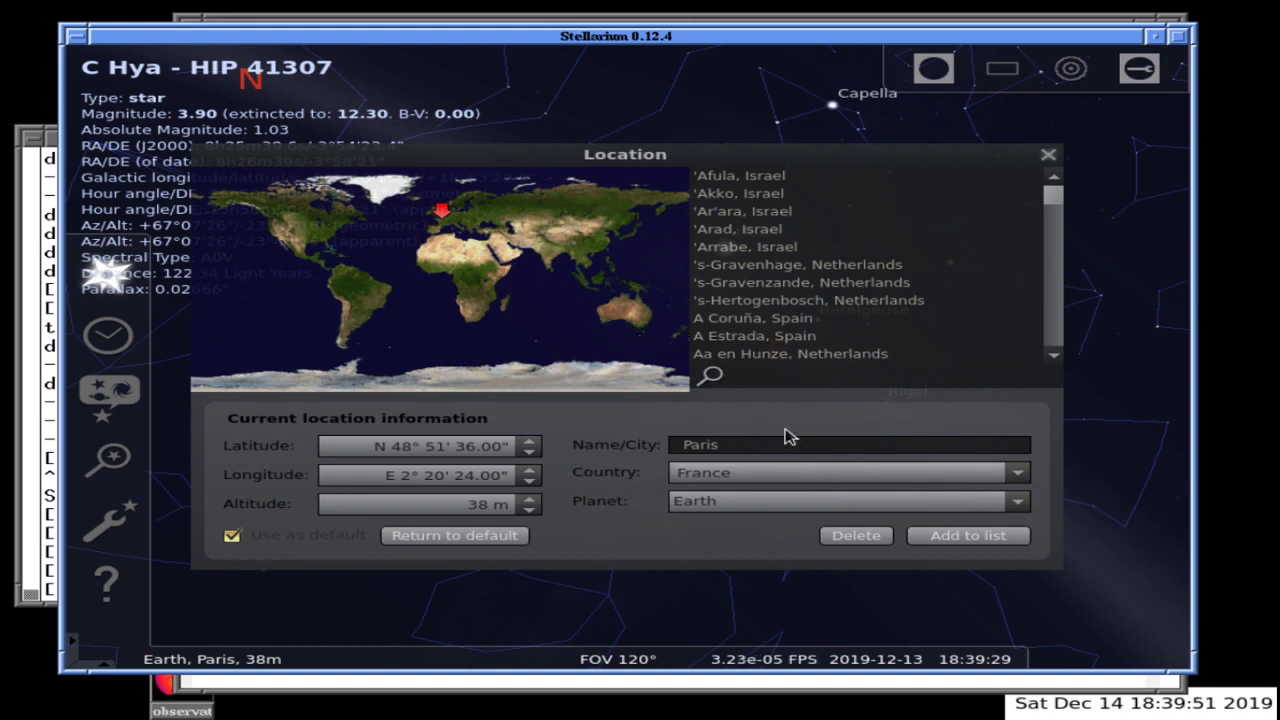
type("albuq")
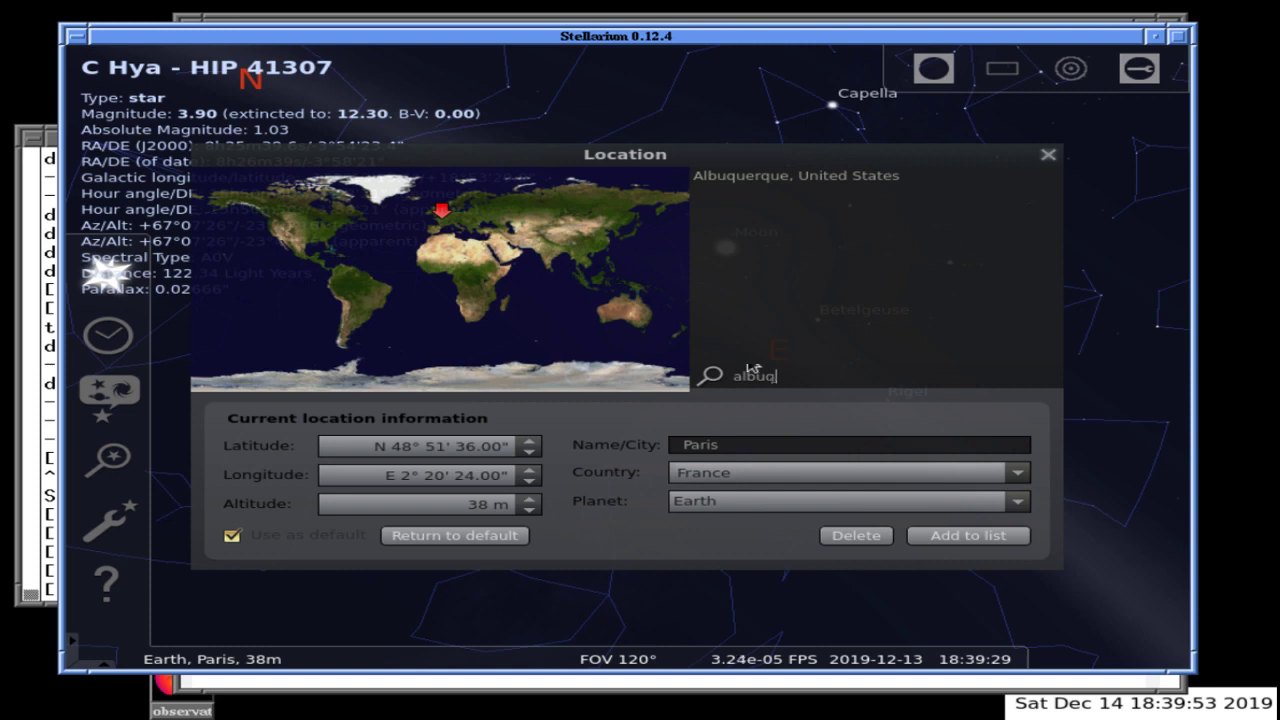
left_click(781, 175)
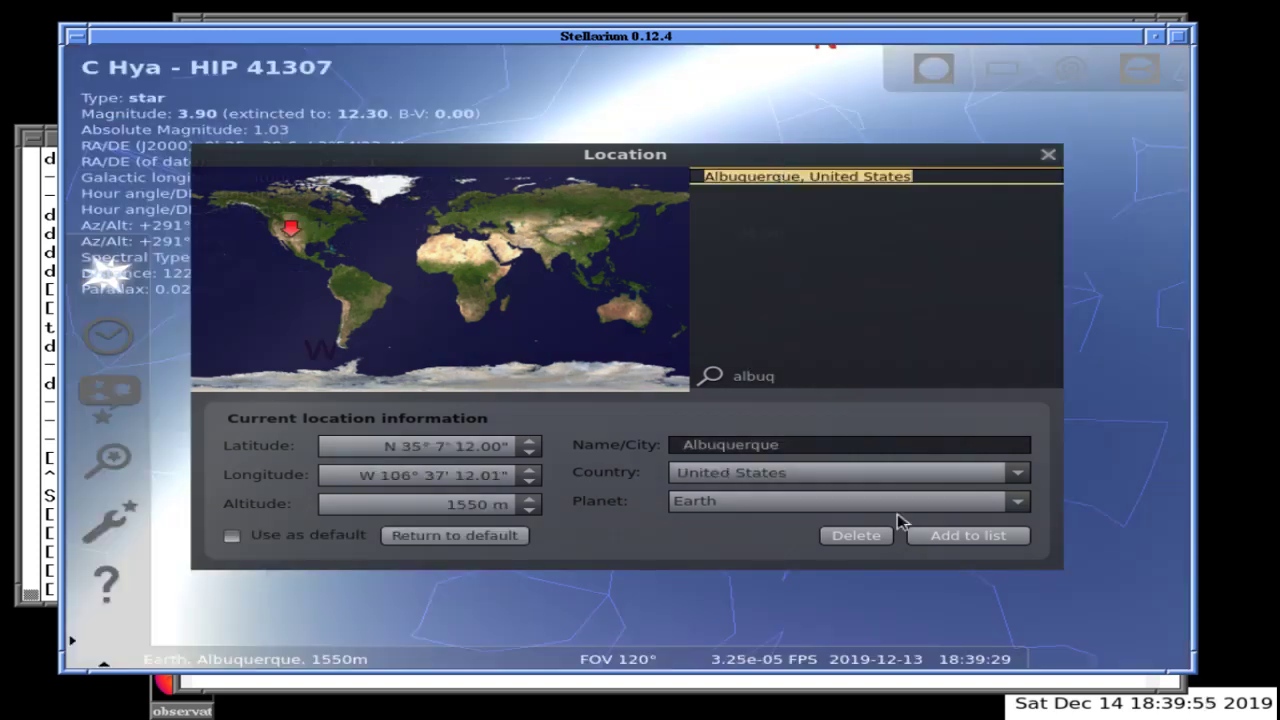
left_click(1048, 154)
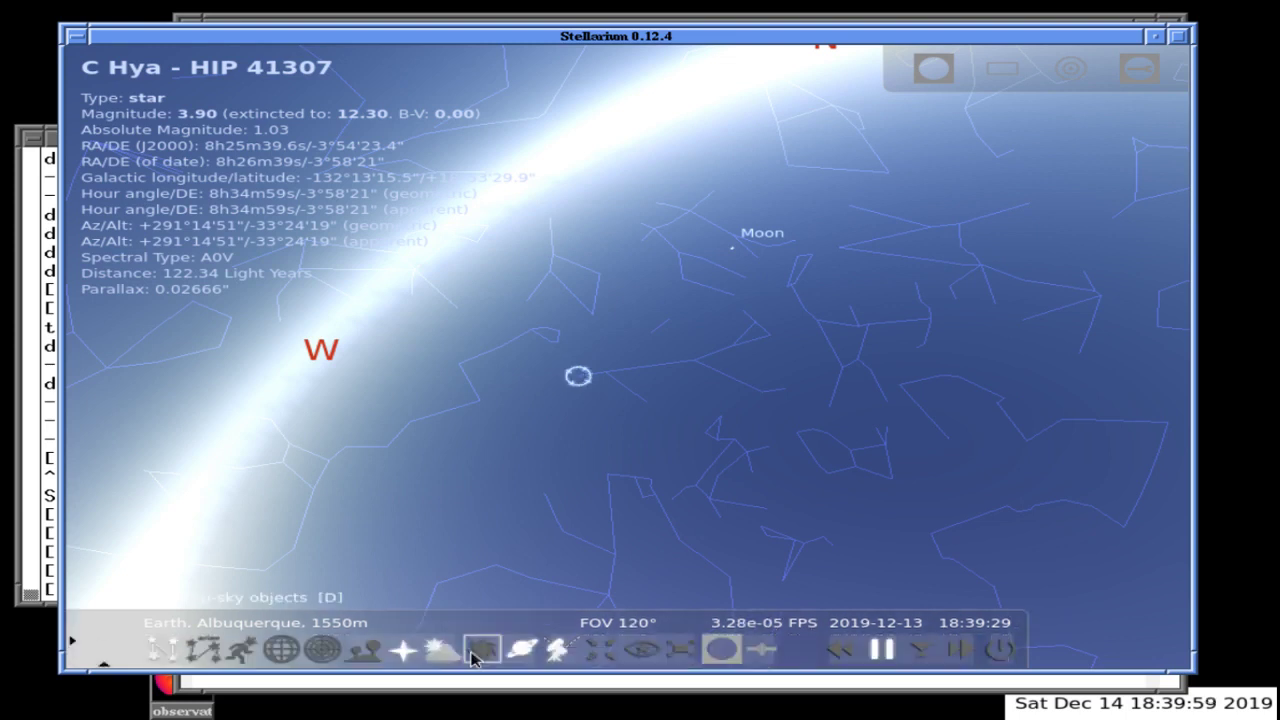
Turn off the atmosphere and switch the mount to azimuthal and back to equatorial
left_click(440, 650)
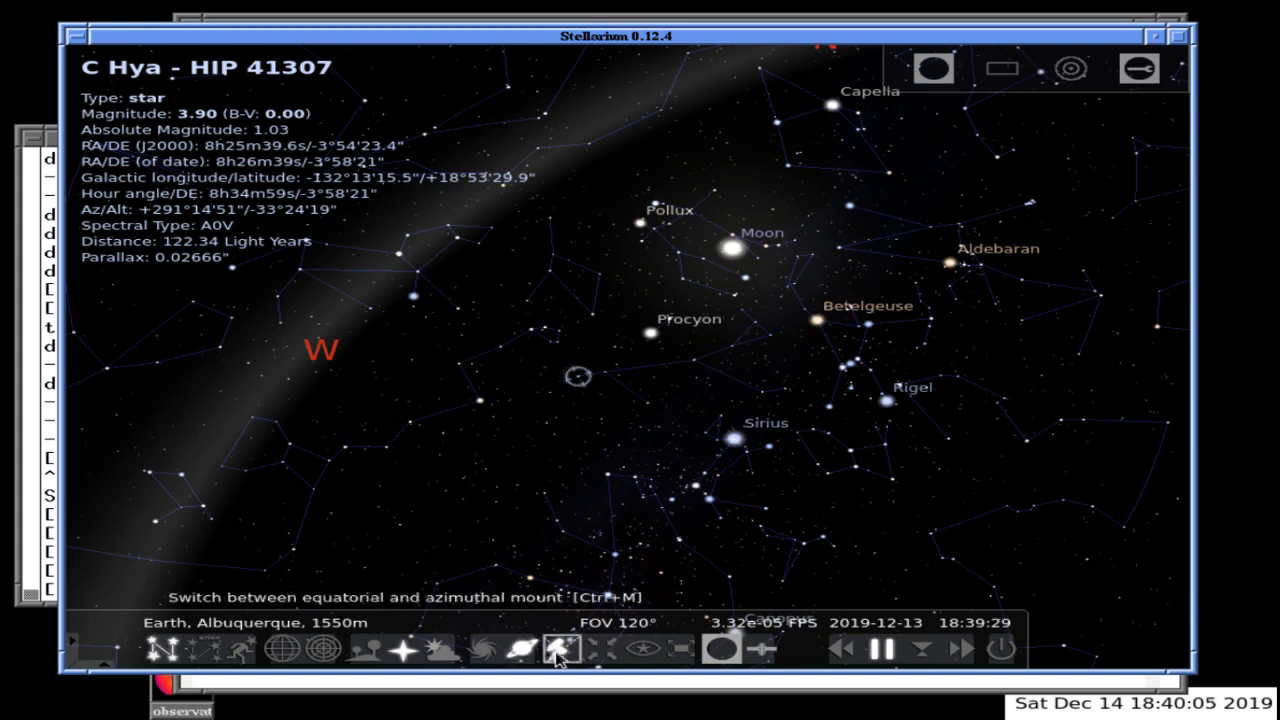
left_click(561, 652)
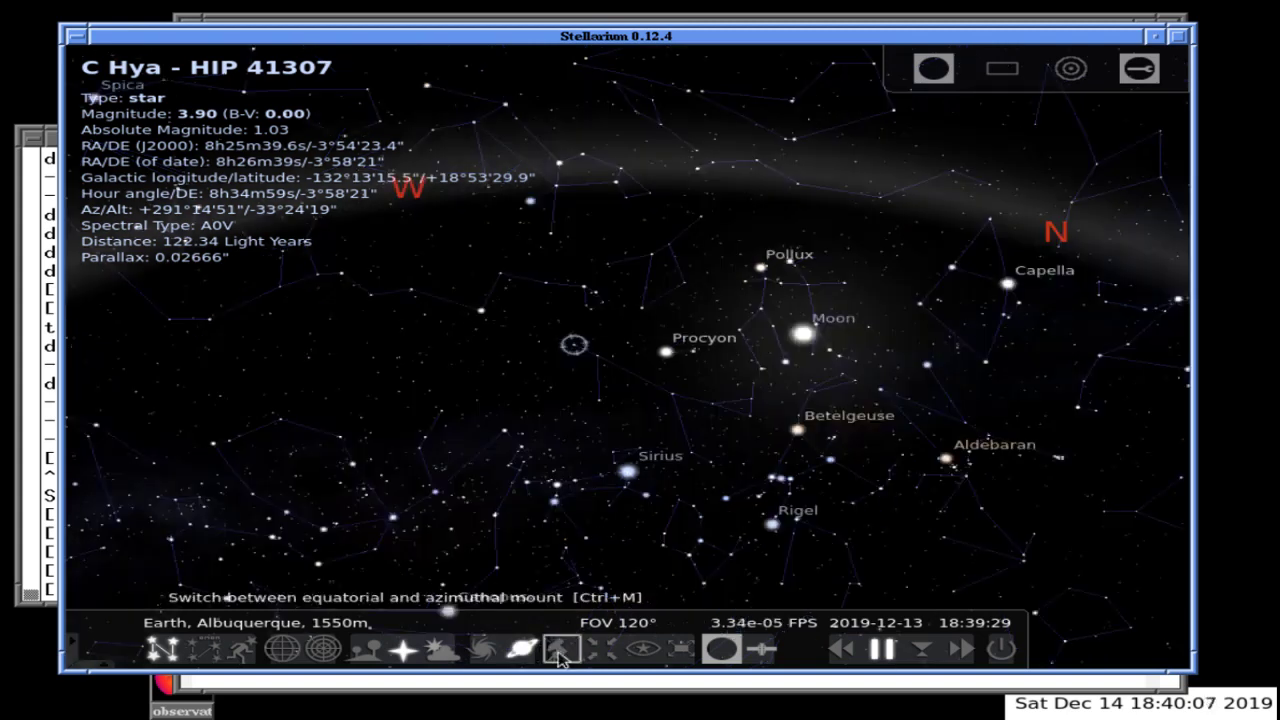
left_click(558, 652)
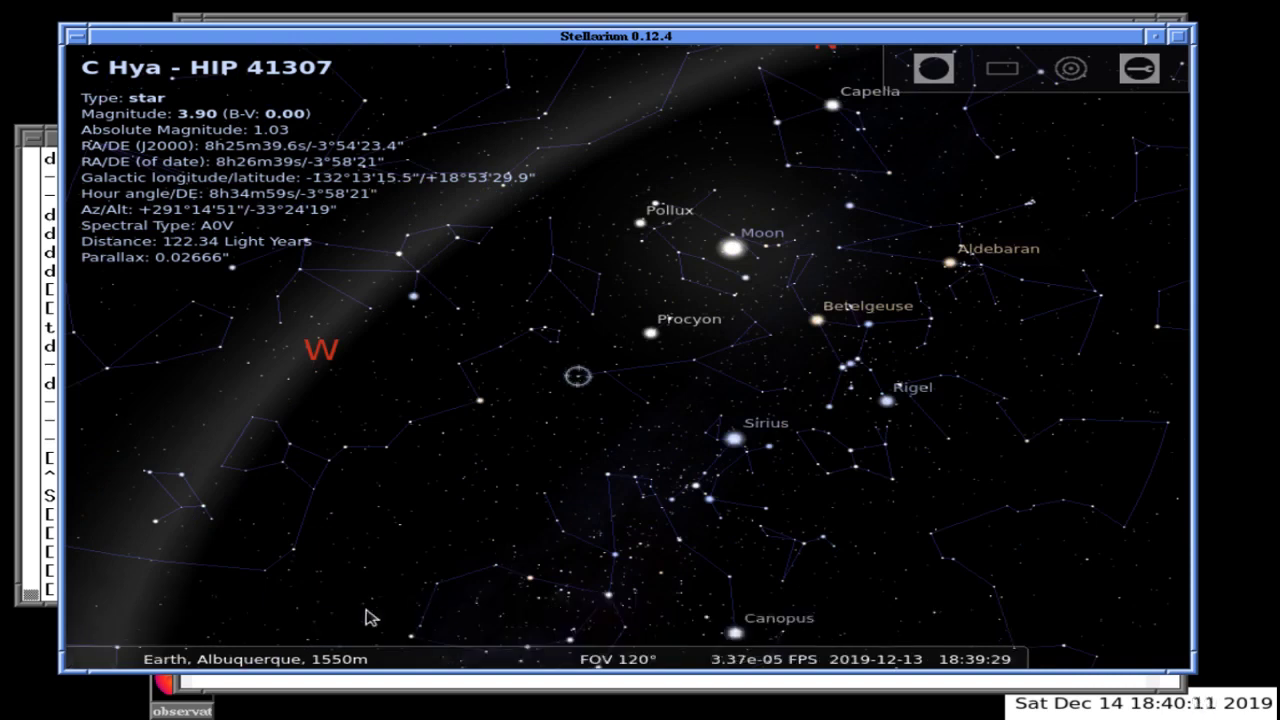
Enable constellation boundaries in the sky marking options and close the options window
mouse_move(86, 640)
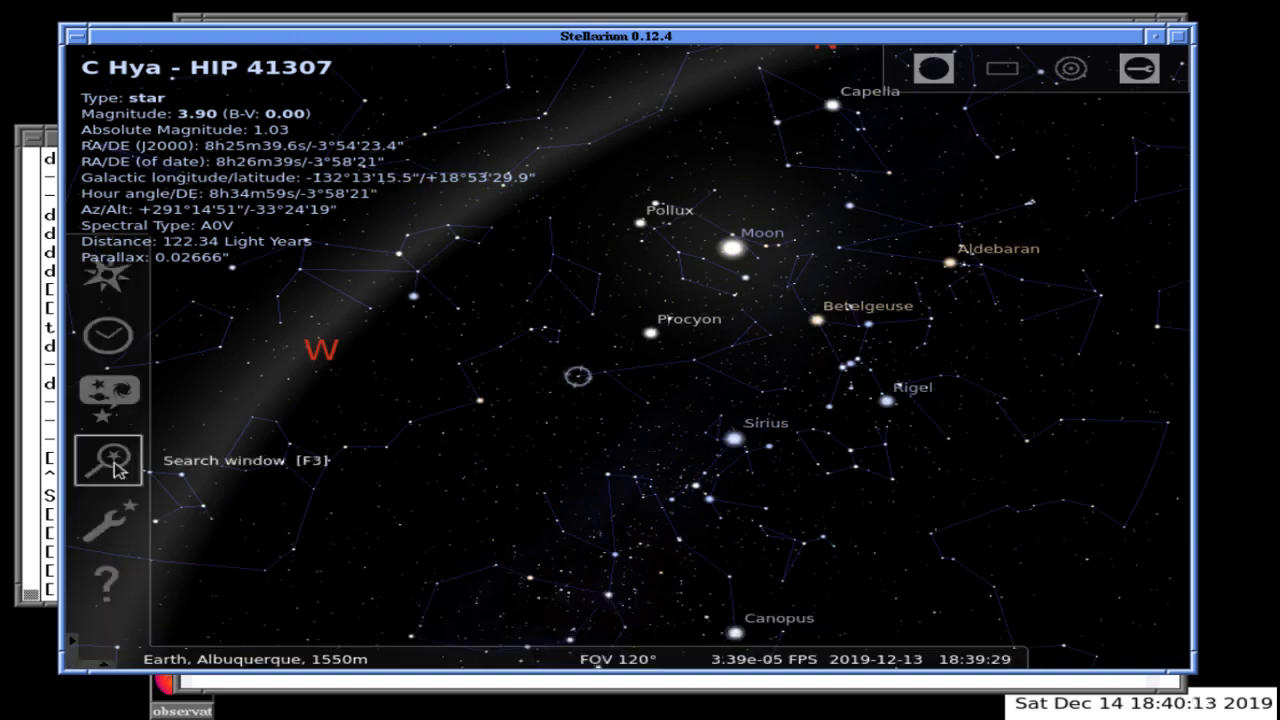
left_click(116, 388)
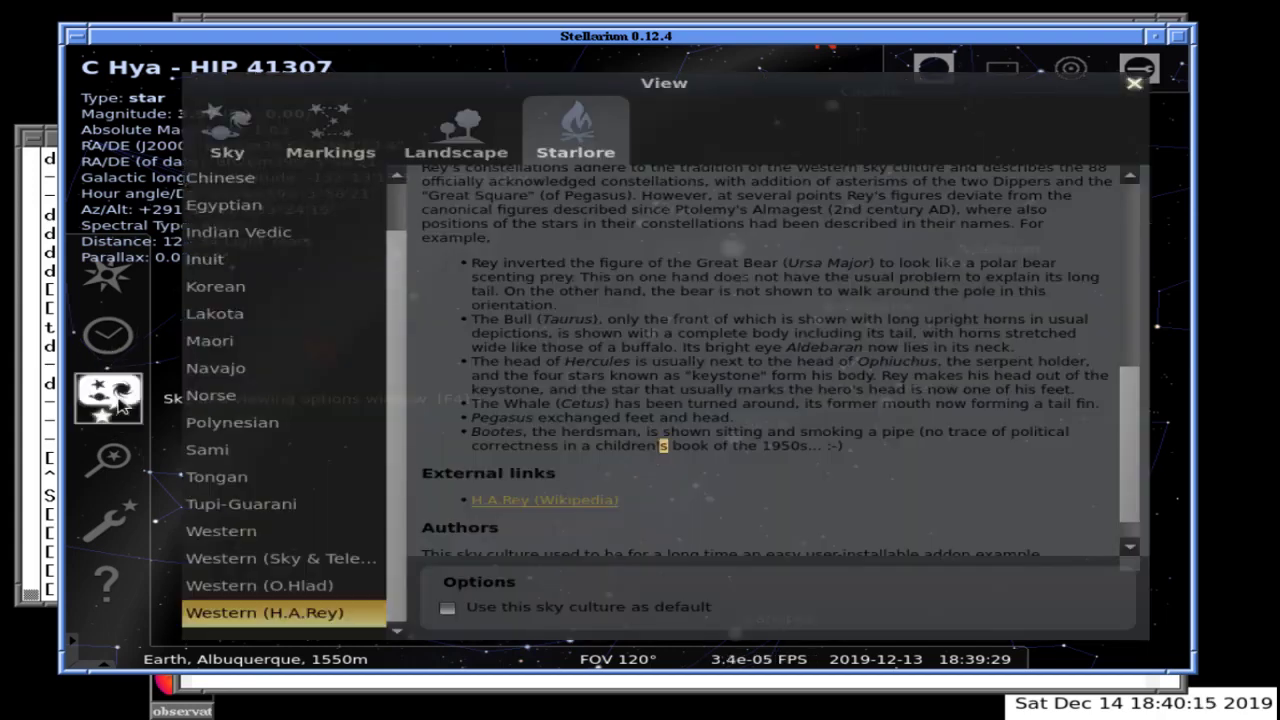
left_click(324, 137)
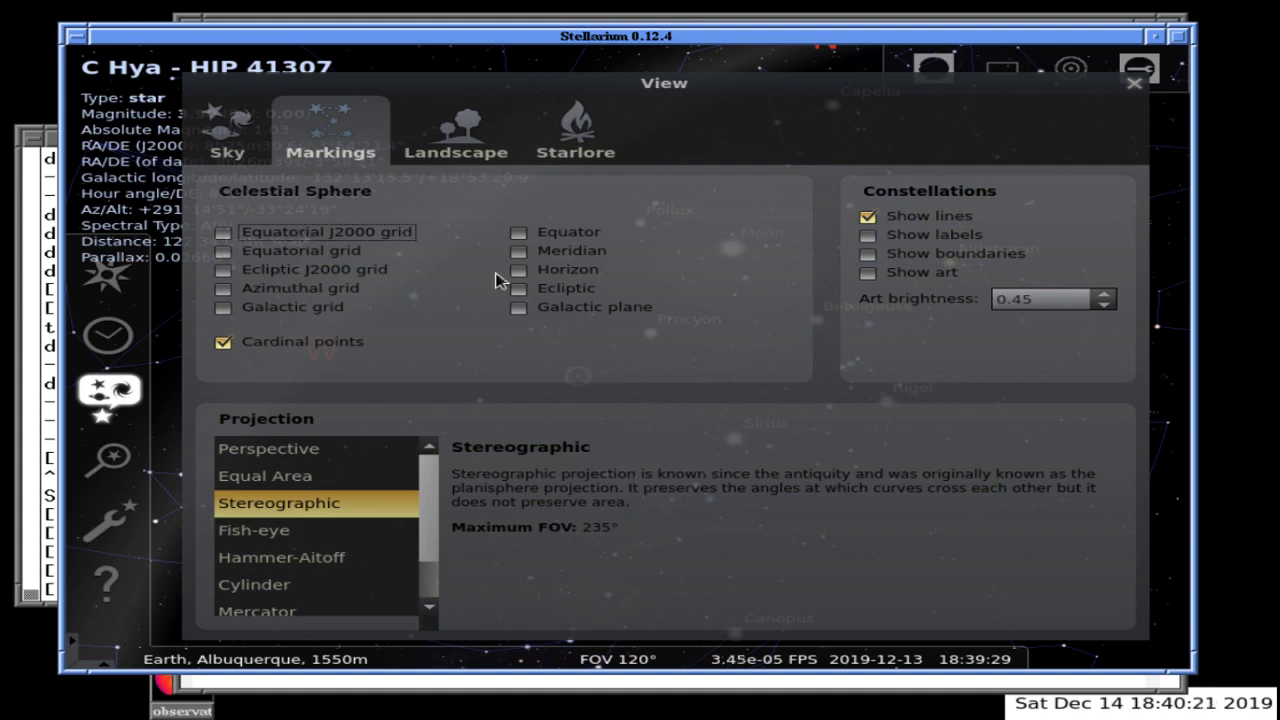
left_click(873, 254)
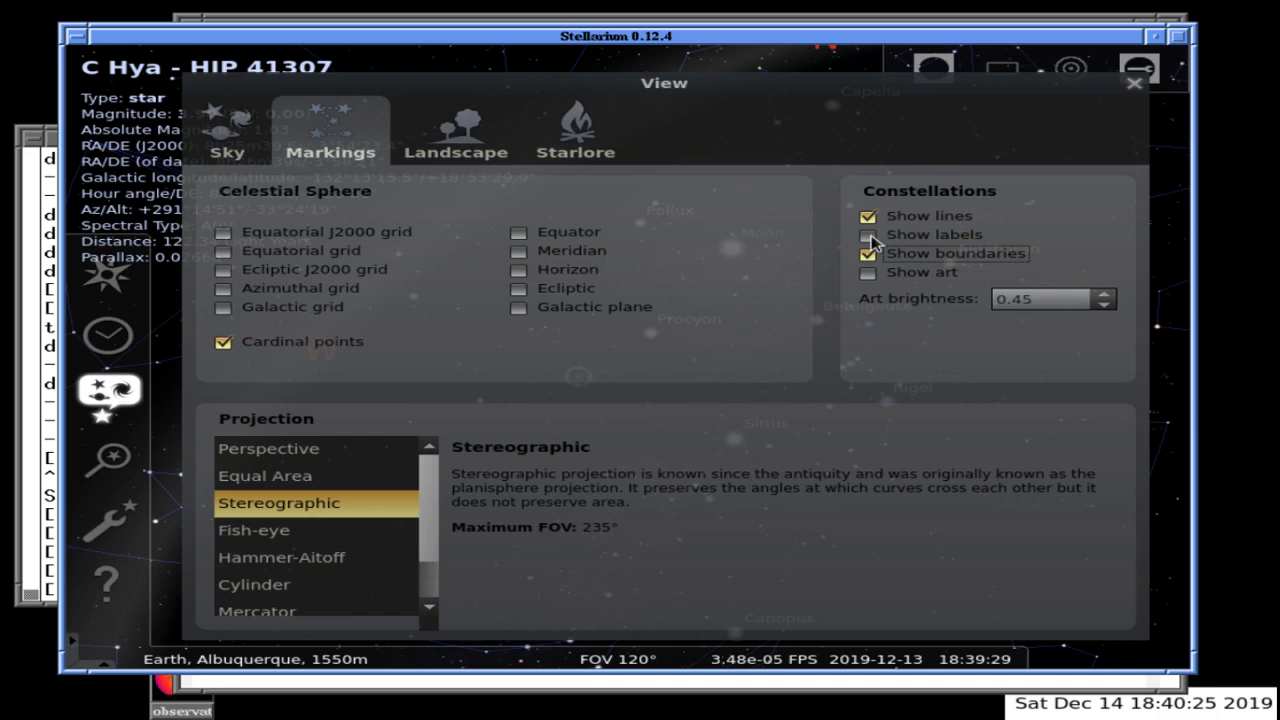
left_click(1134, 83)
Reopen the marking options, move the dialog lower to reveal the sky, and toggle constellation lines and boundaries to compare them
key("Up")
key("Right")
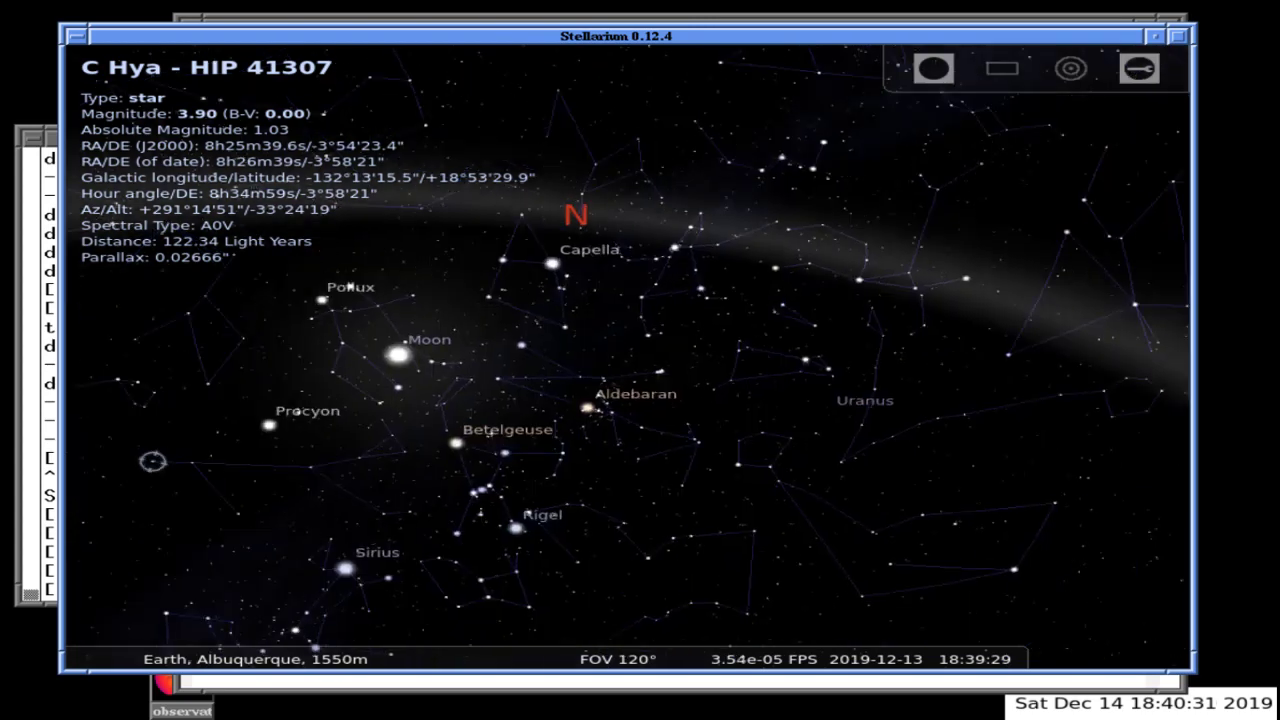
key("Page_Up")
key("Down")
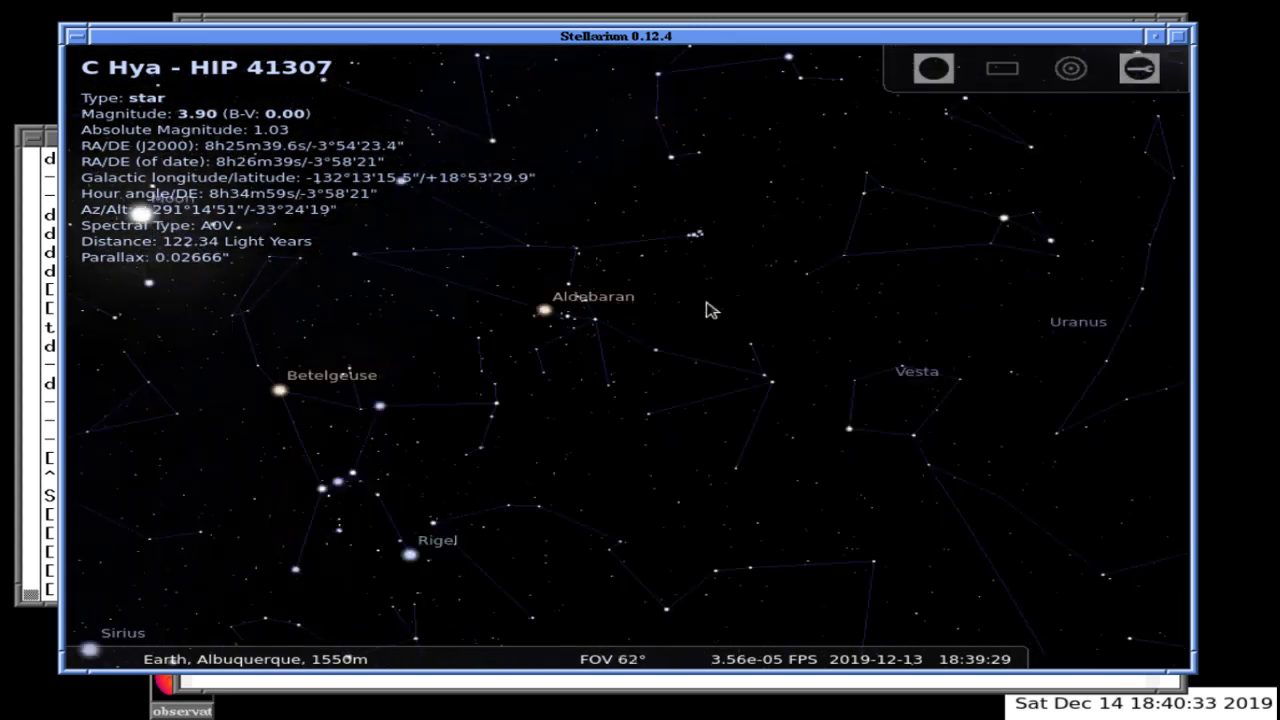
key("Left")
key("Down")
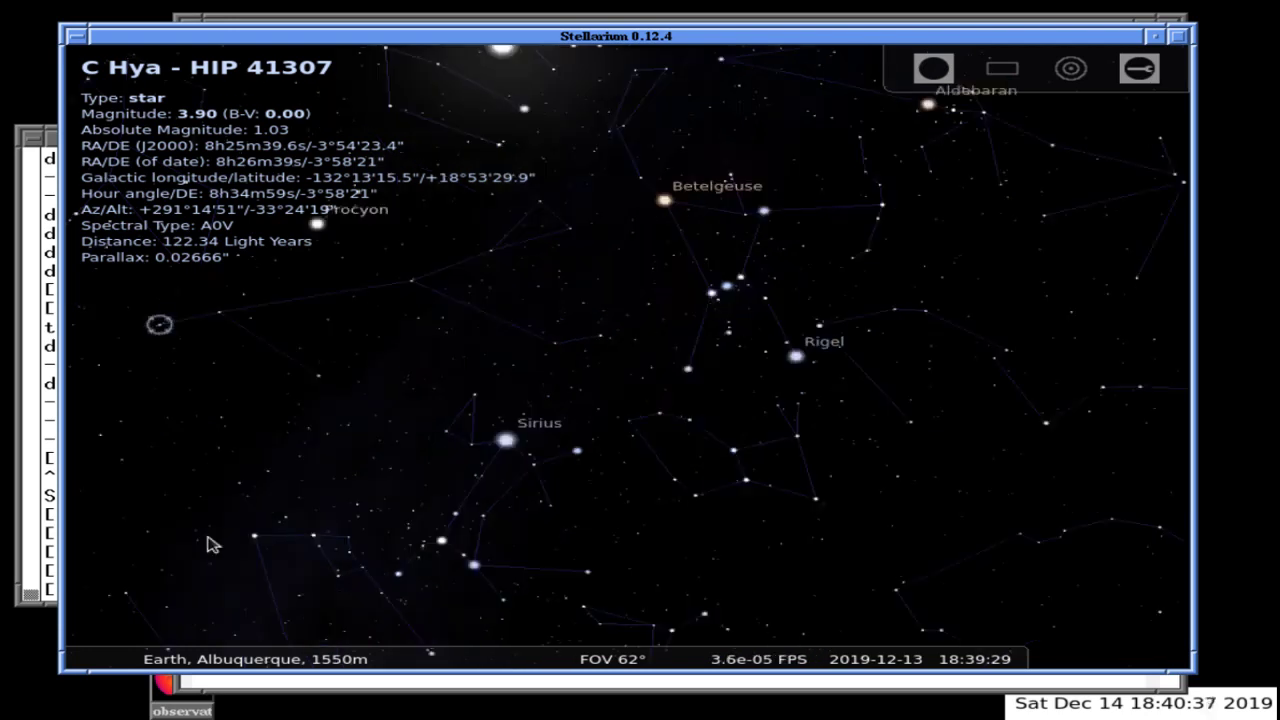
mouse_move(115, 560)
left_click(109, 392)
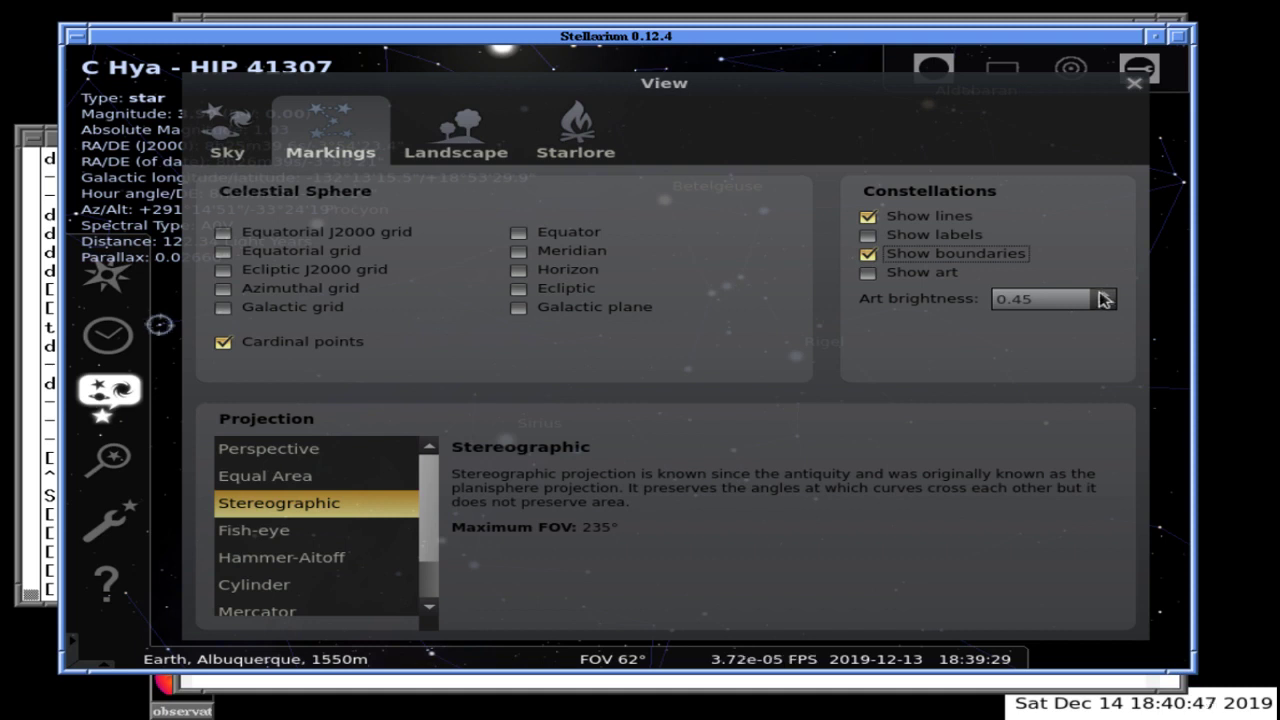
left_click(867, 216)
left_click_drag(787, 112, 824, 418)
left_click(905, 524)
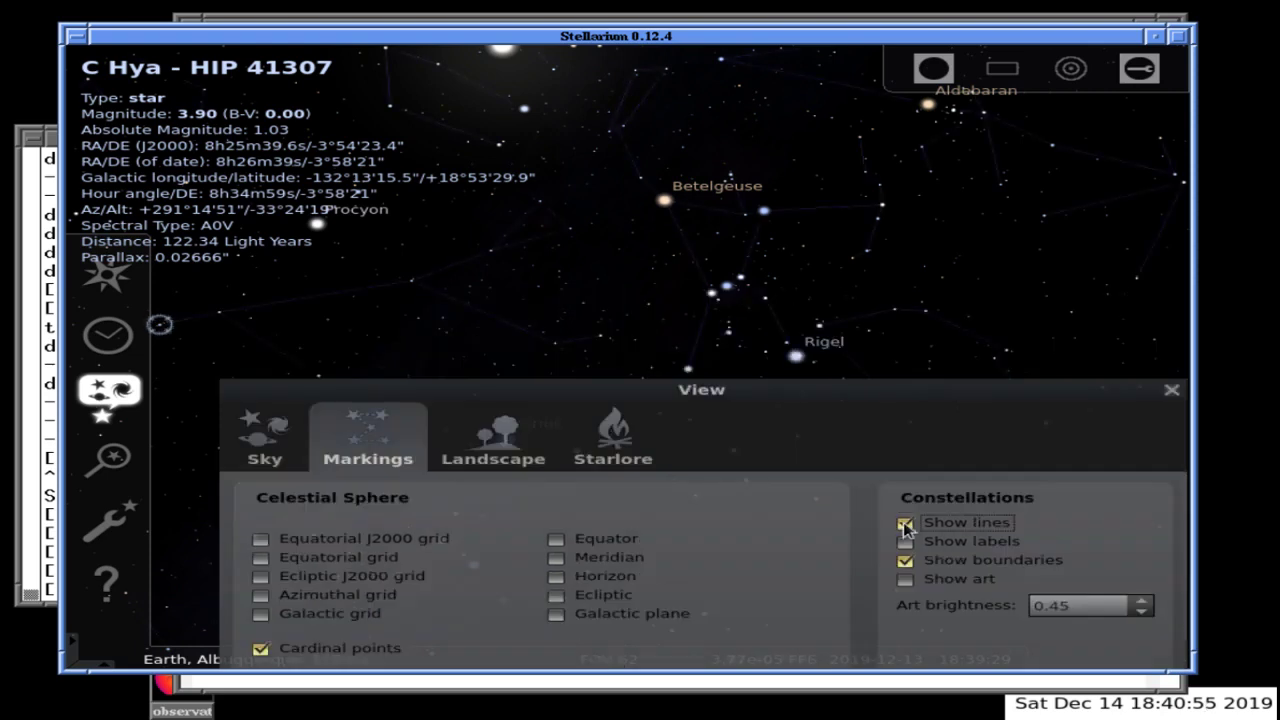
left_click(908, 561)
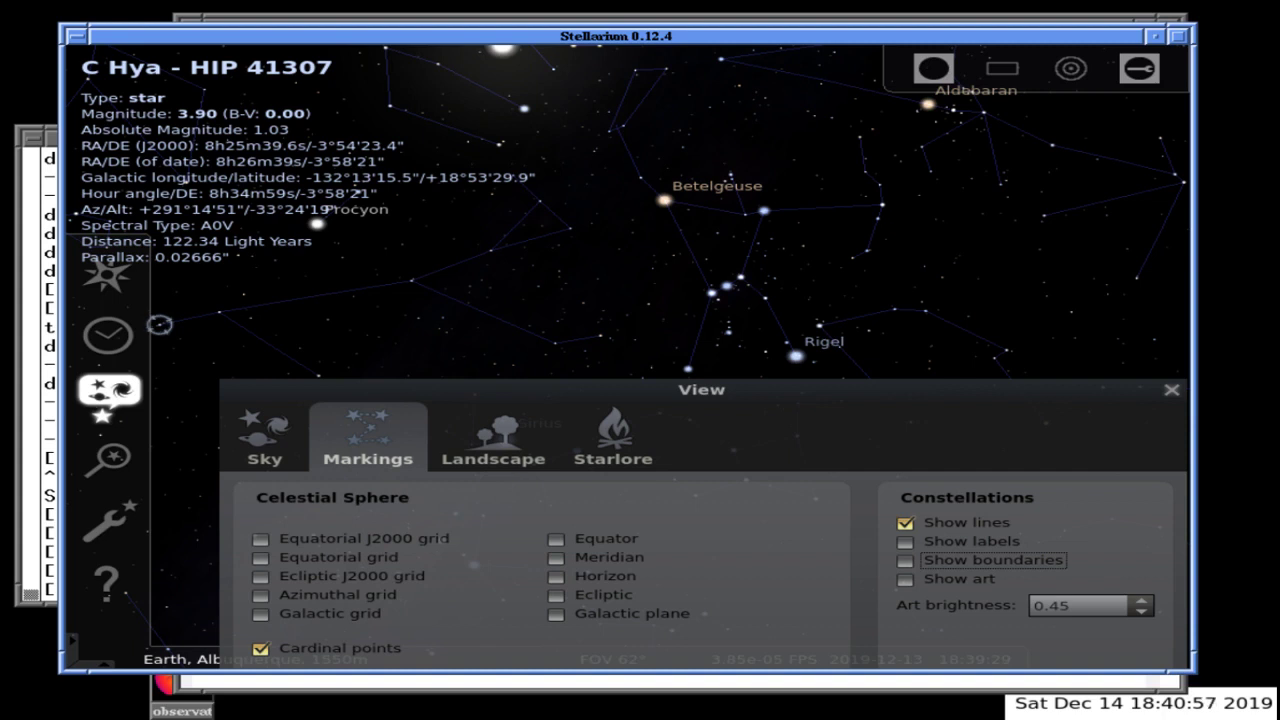
Keep constellation boundaries enabled and raise the constellation art brightness to 0.65
left_click(1138, 599)
scroll(1140, 604, "up", 8)
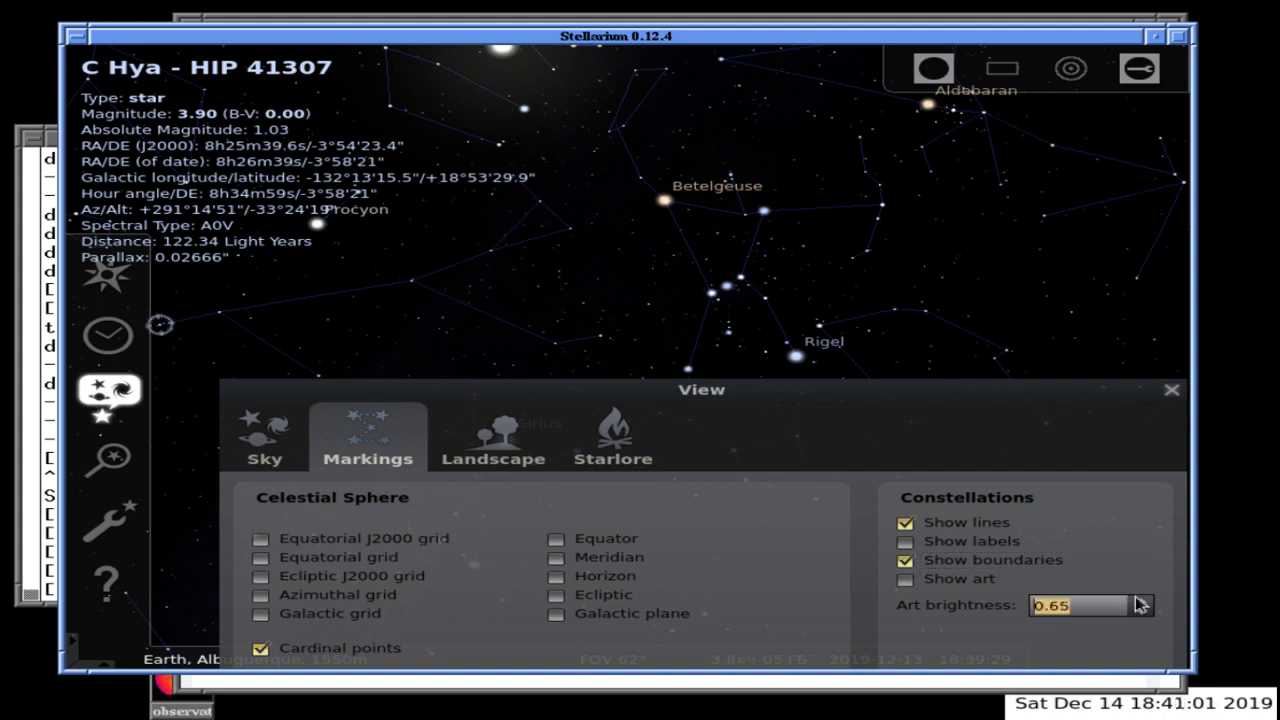
Raise the constellation art brightness to 1.00, toggle constellation lines and art to compare them, and close the options window
scroll(1140, 604, "up", 2)
left_click(904, 523)
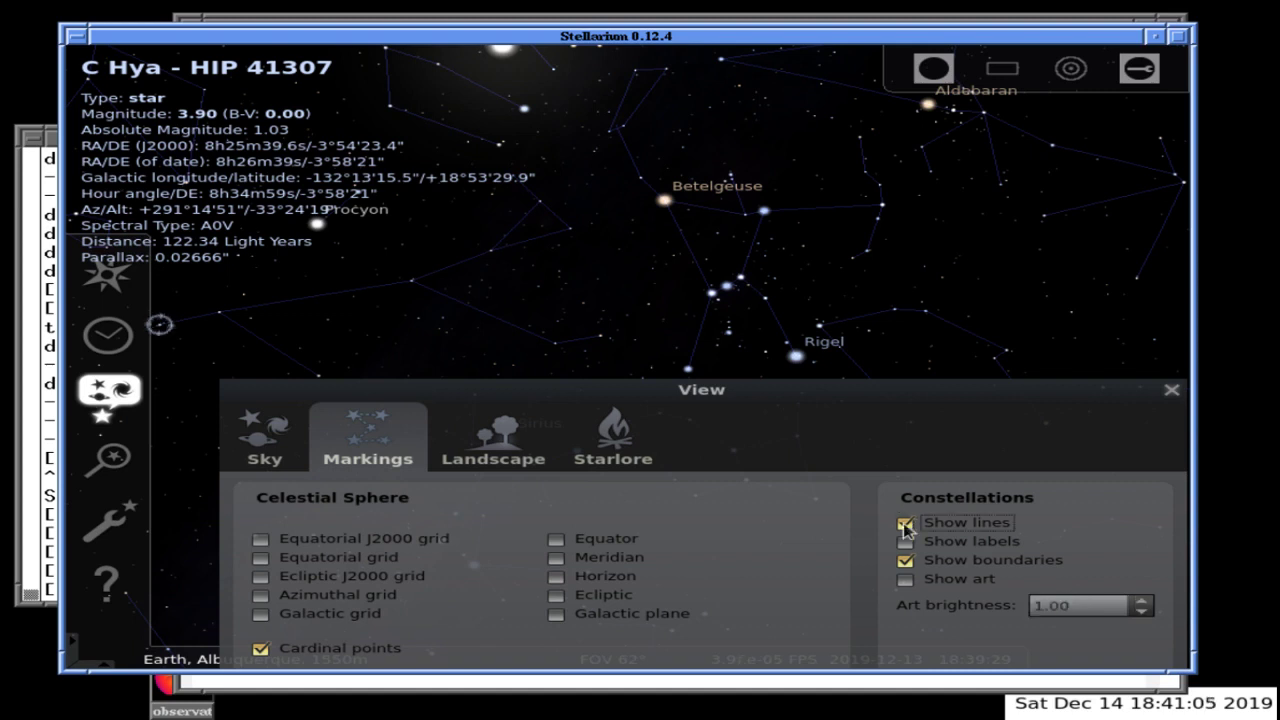
left_click(904, 523)
left_click(904, 523)
left_click(904, 523)
left_click(905, 580)
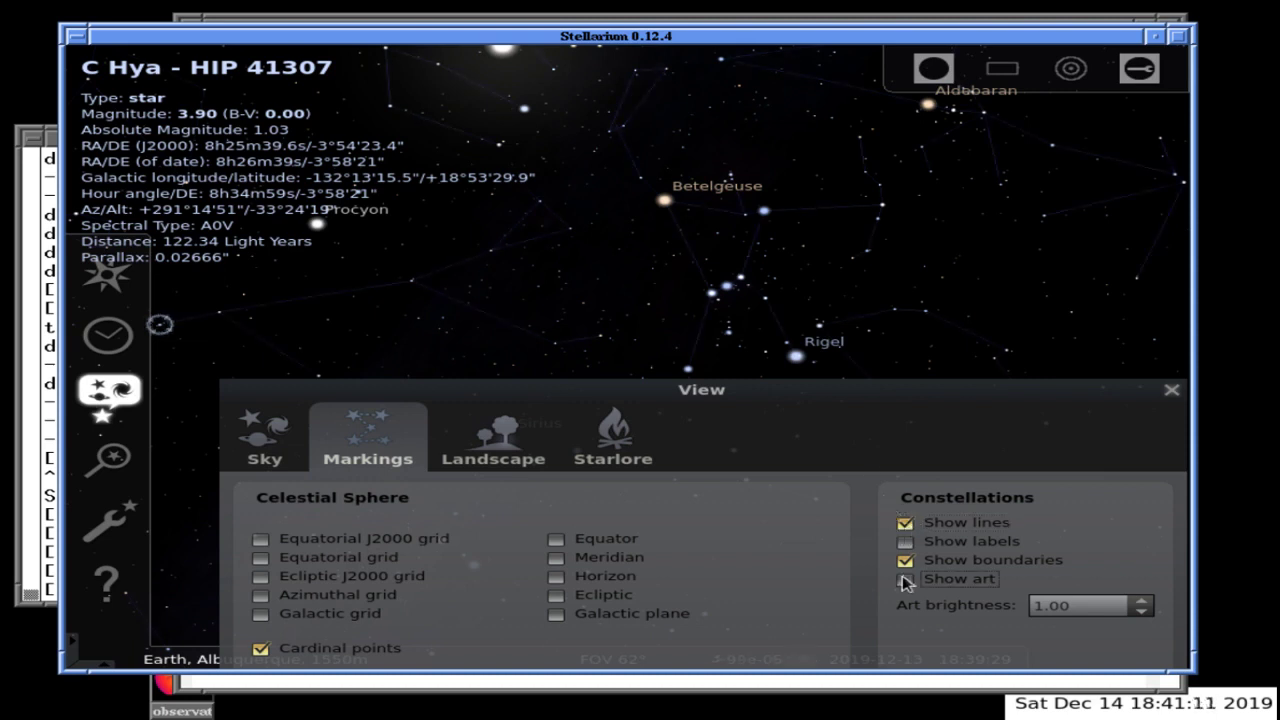
left_click(905, 580)
left_click_drag(855, 401, 801, 95)
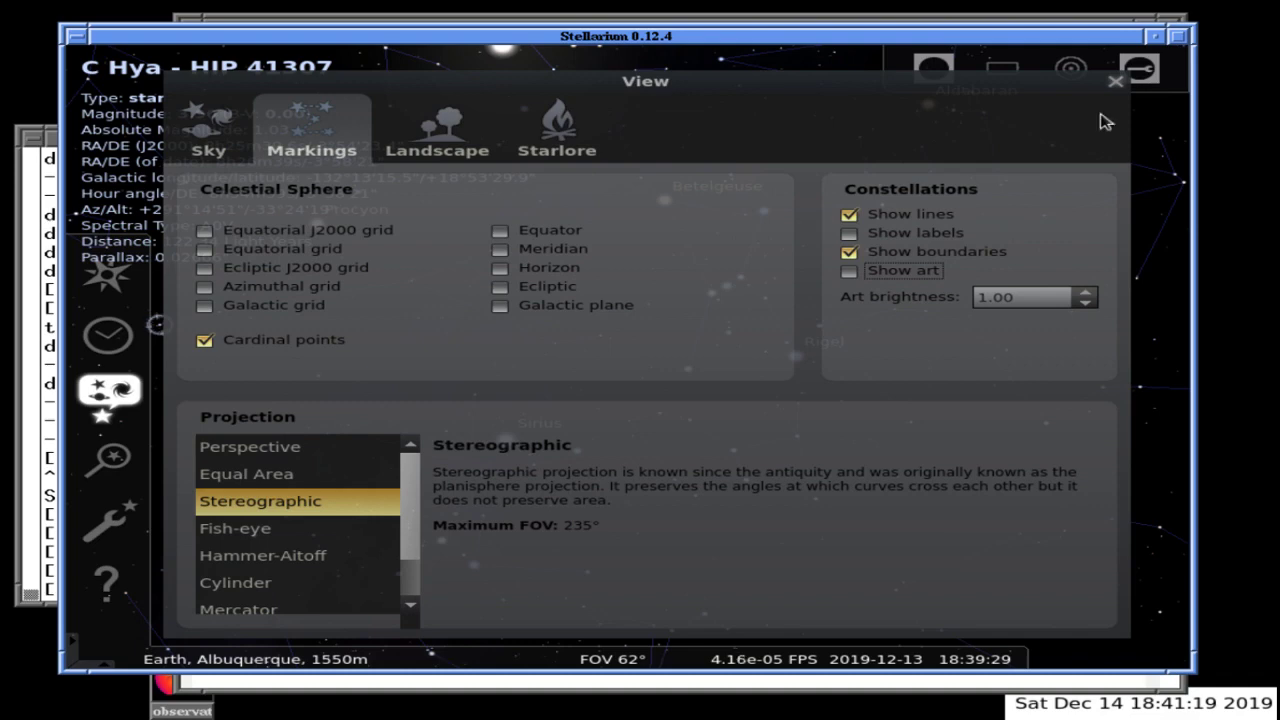
left_click(1116, 81)
Center the selected star C Hya and inspect the sky around it and toward Uranus for constellation boundaries
key("space")
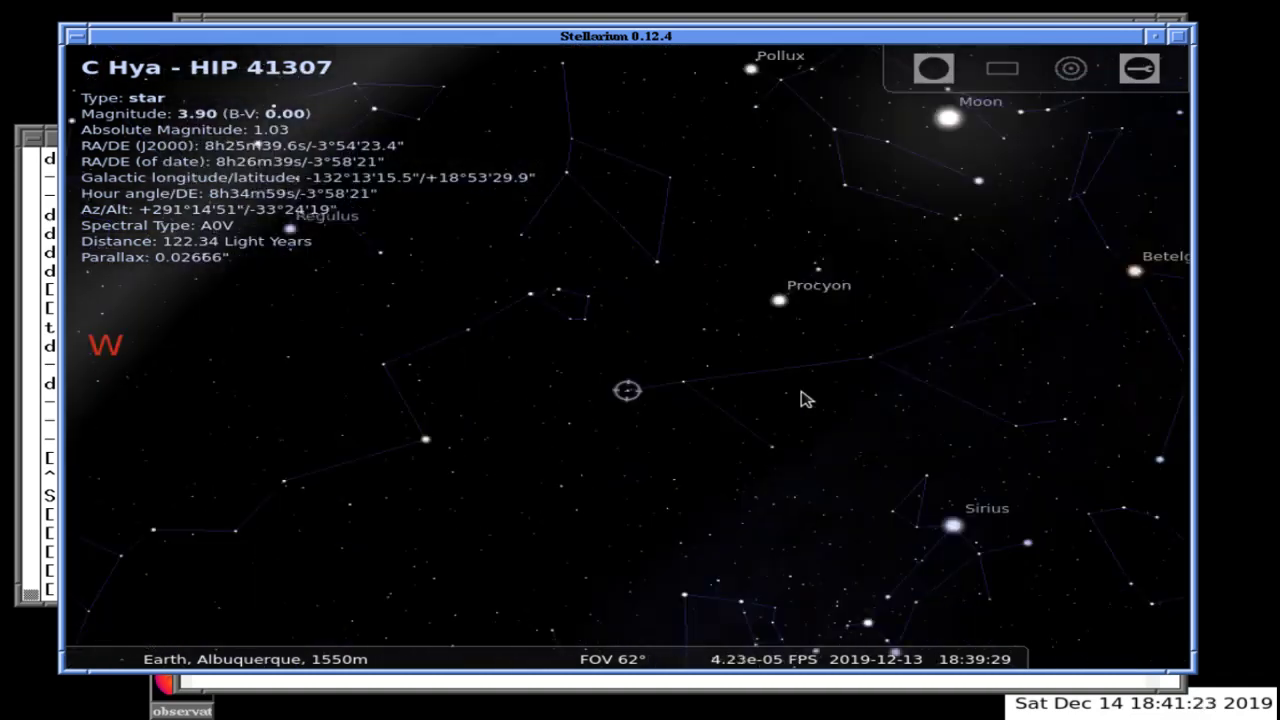
scroll(806, 399, "up", 4)
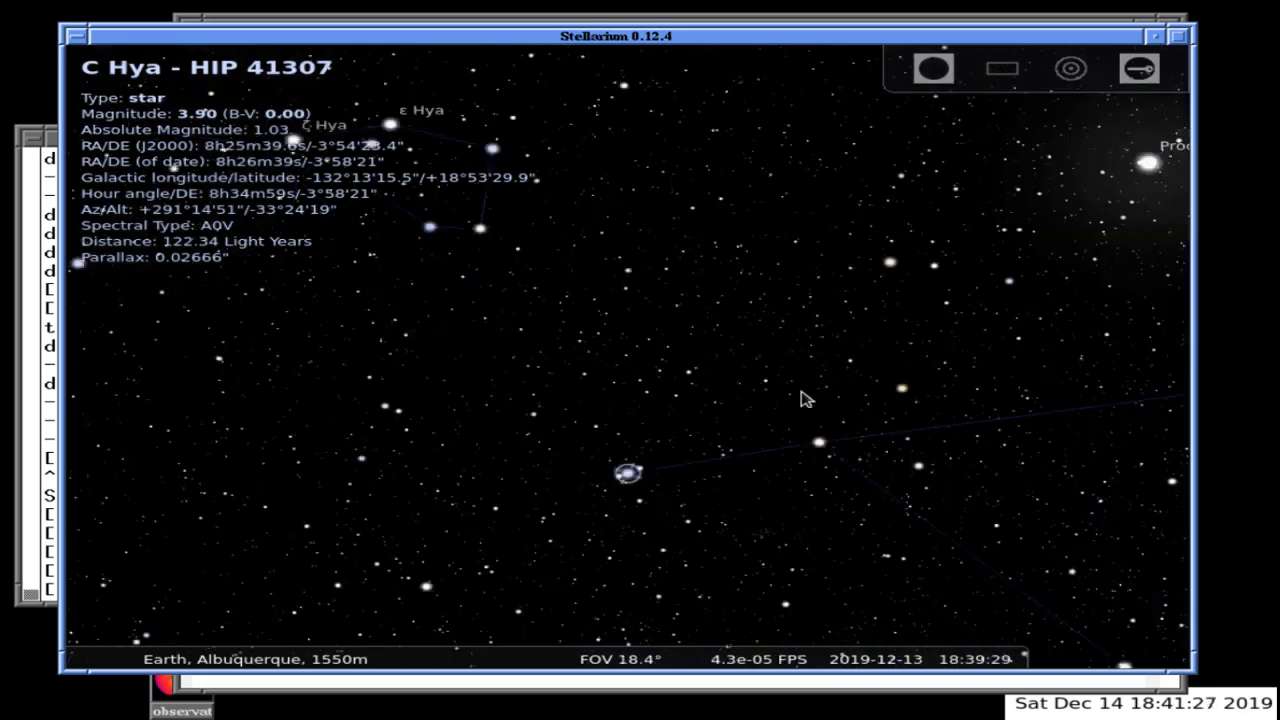
scroll(806, 399, "down", 4)
key("backslash")
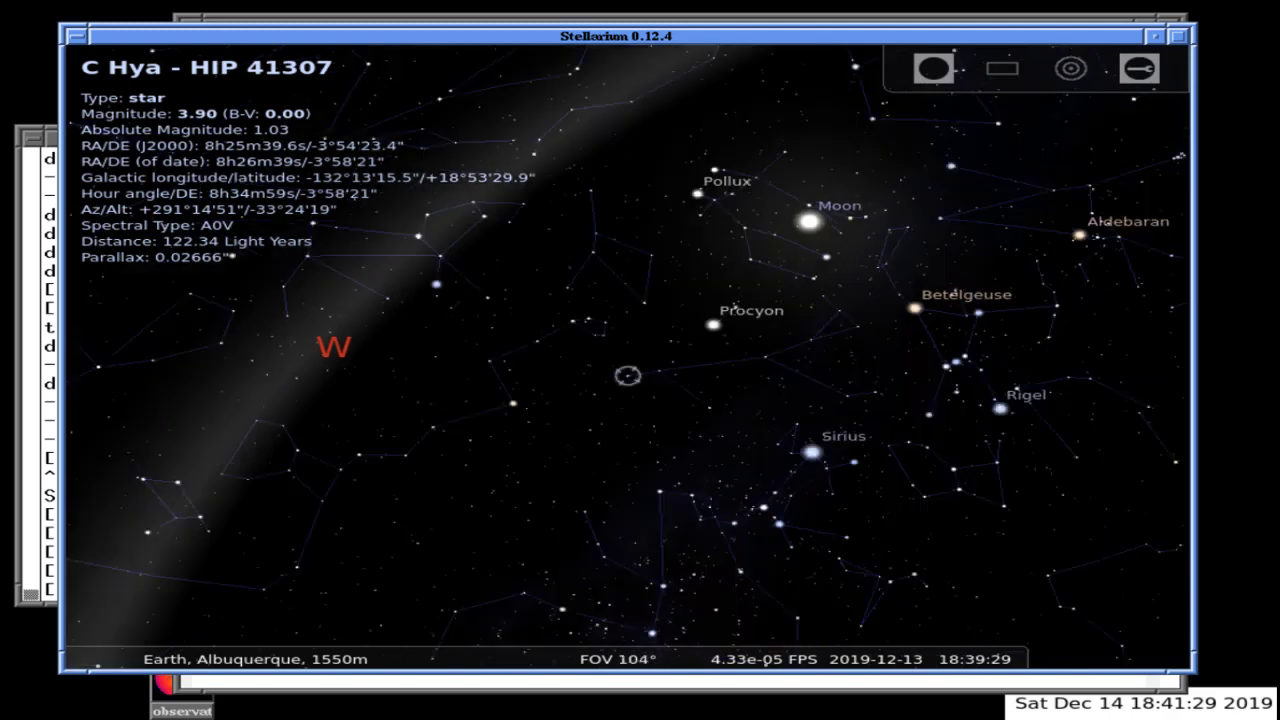
key("Right")
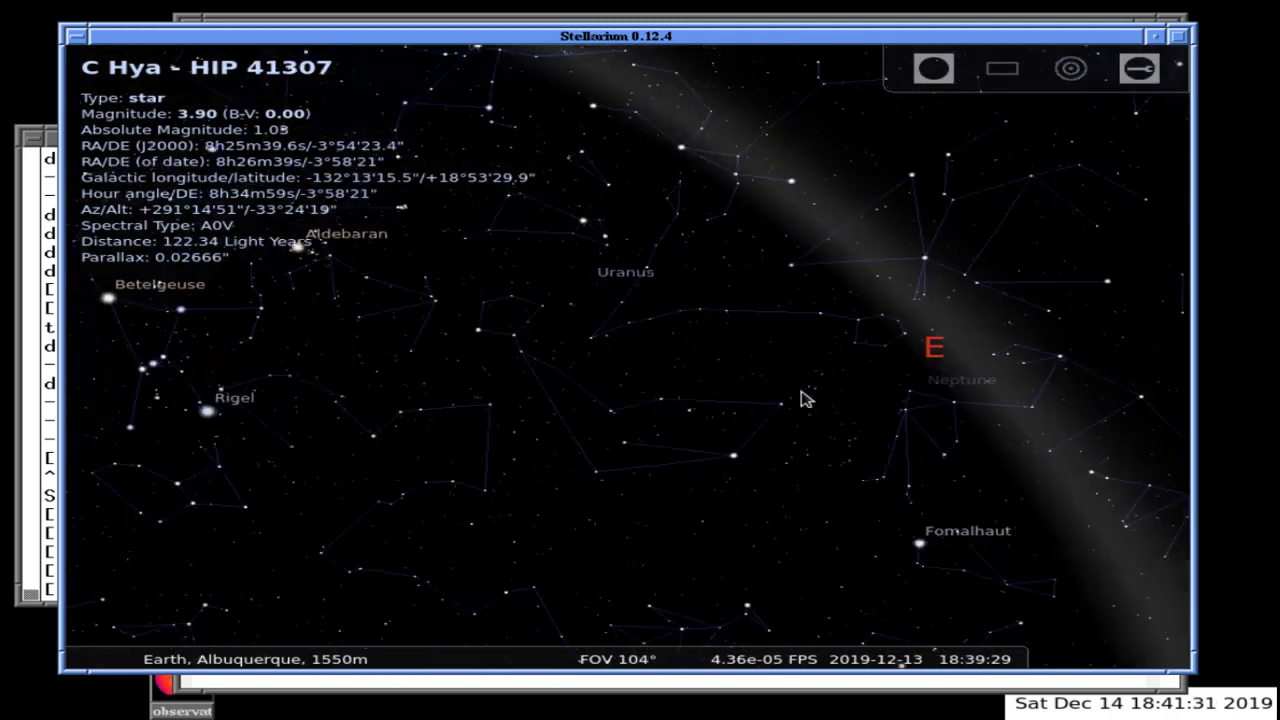
key("Down")
key("Left")
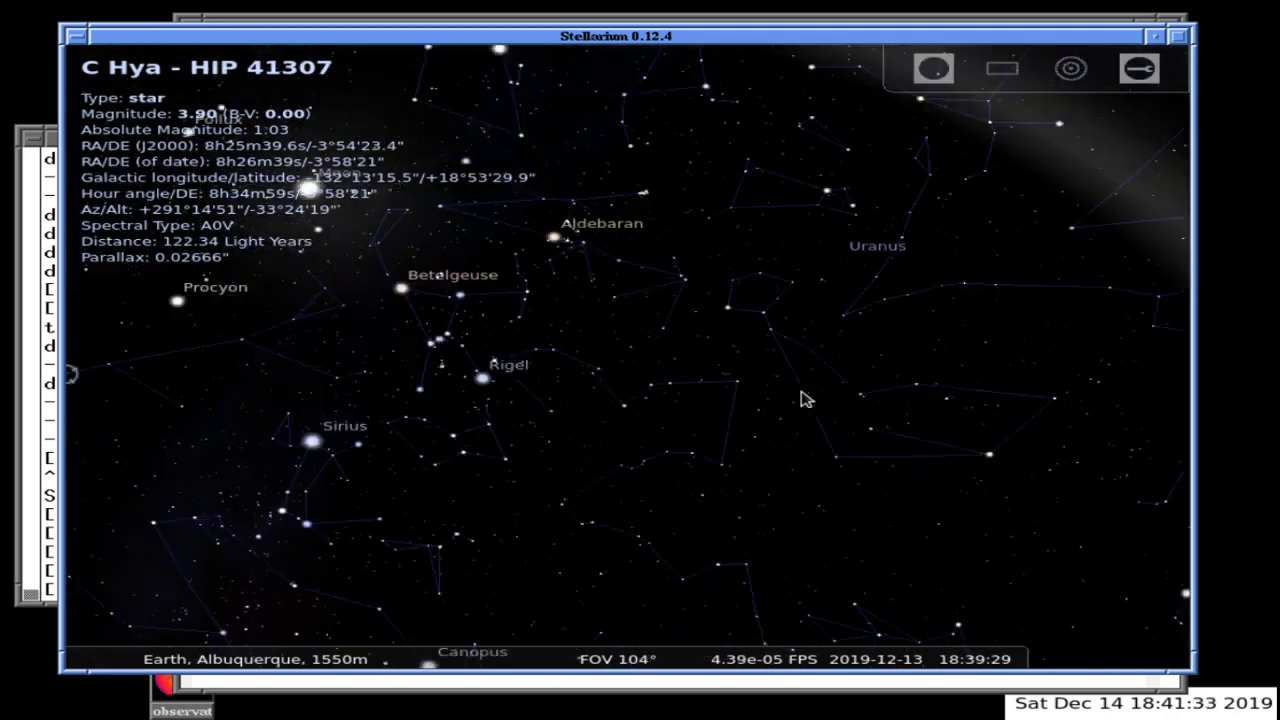
Hide the cardinal points, show constellation labels and the ecliptic line, and close the options window
mouse_move(400, 655)
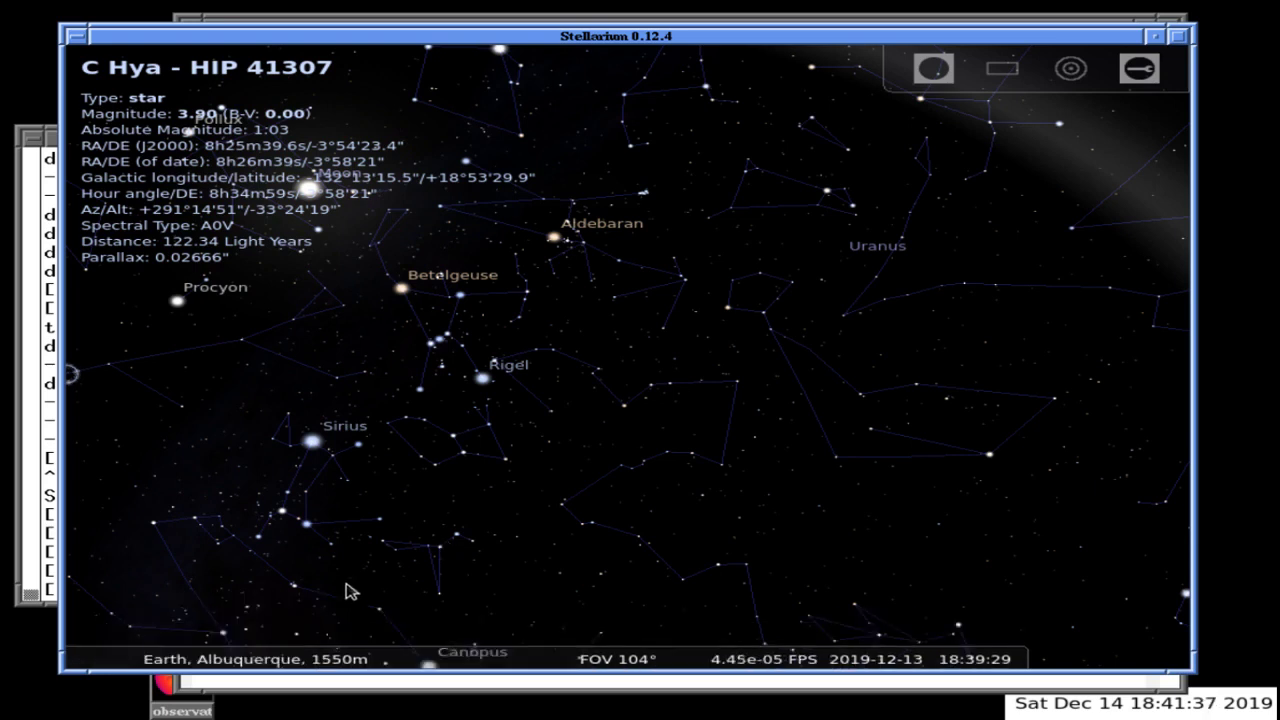
mouse_move(135, 645)
left_click(108, 390)
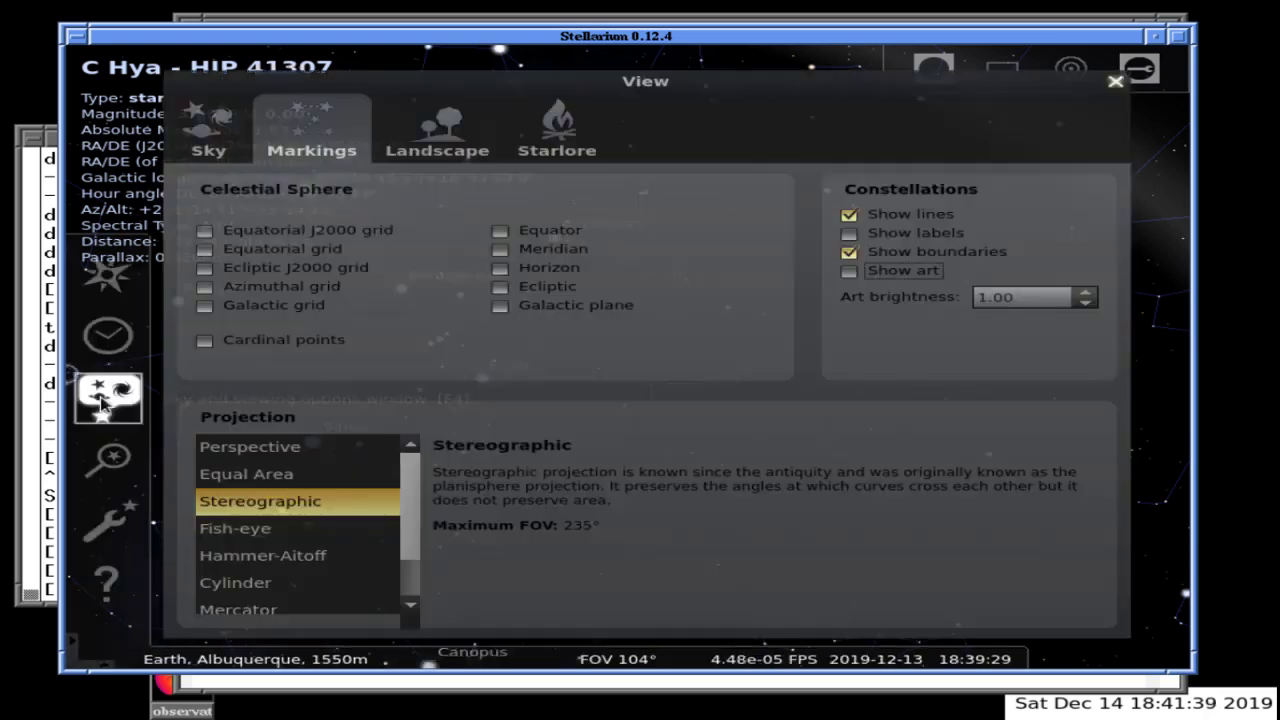
left_click(850, 234)
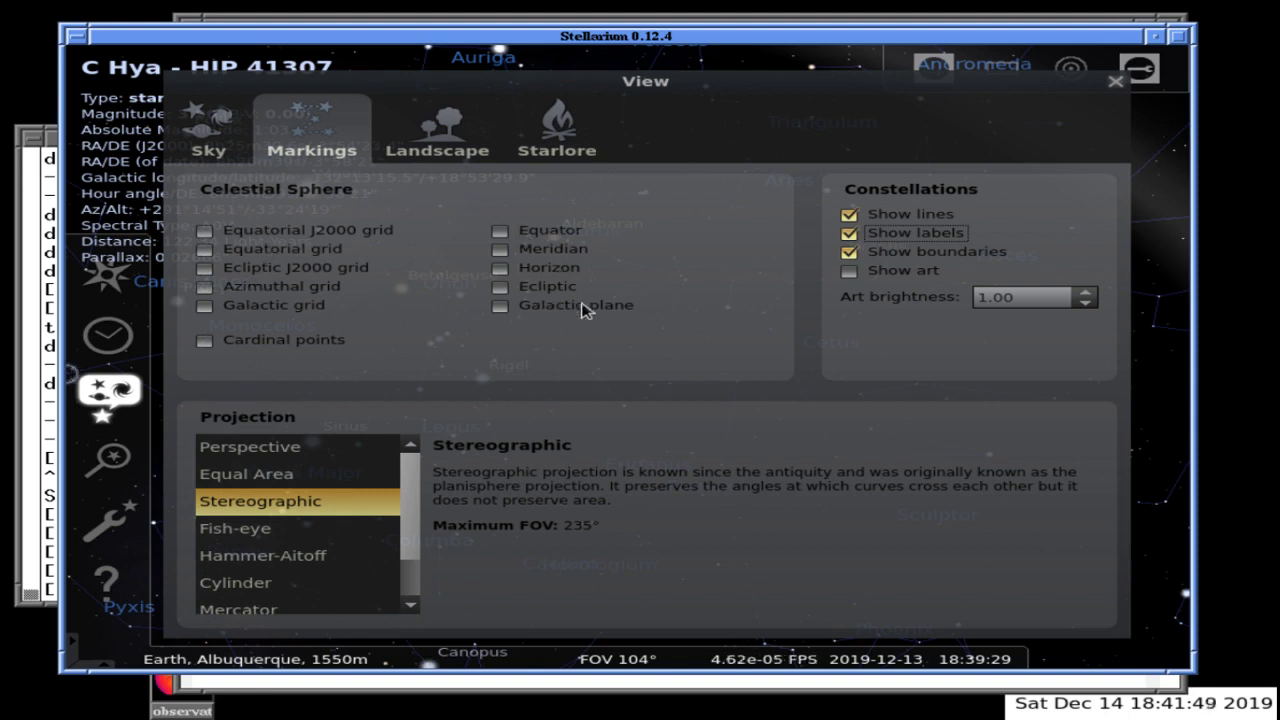
left_click(500, 287)
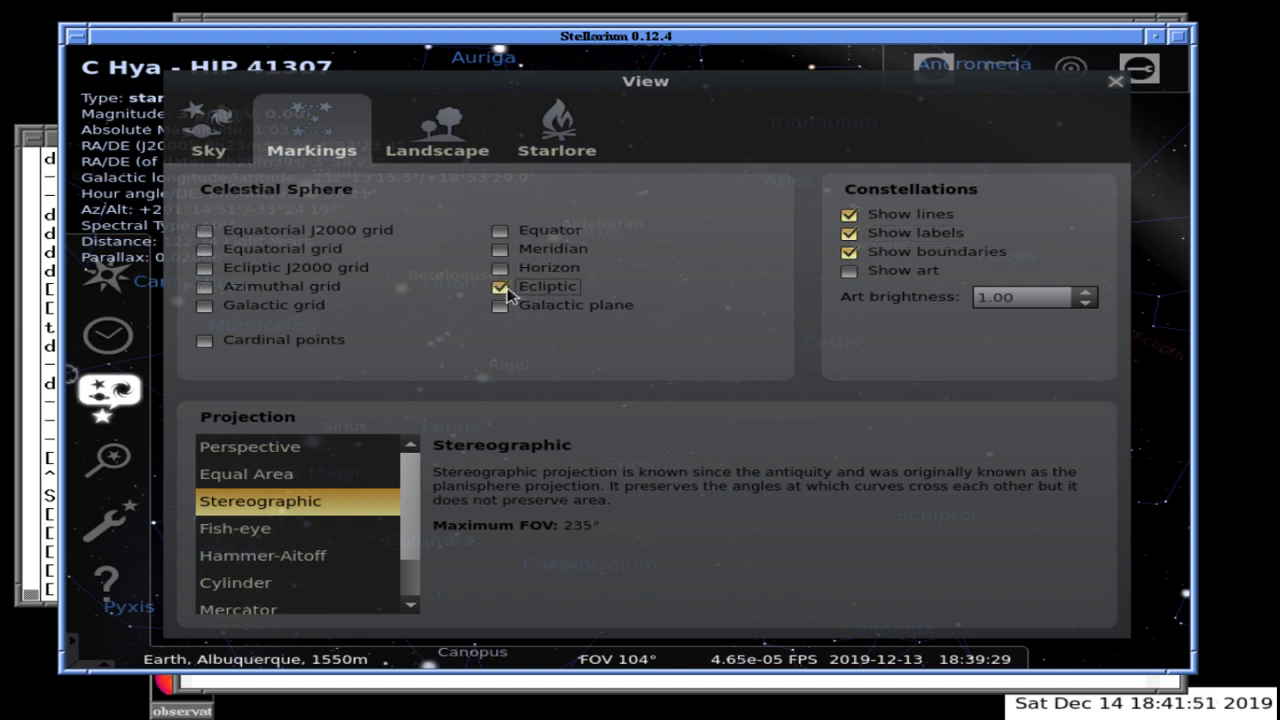
left_click(1115, 81)
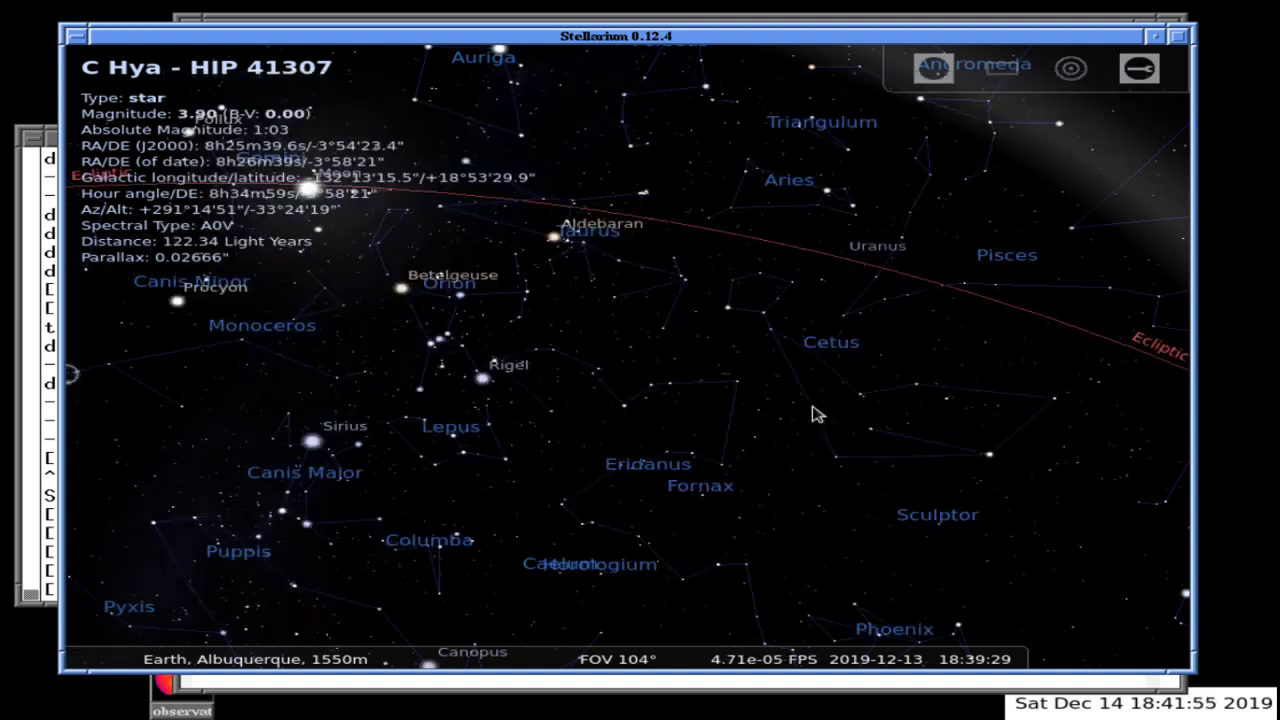
Examine the labelled constellations and planets along the ecliptic from Taurus through Aquarius and Capricornus, and the sky up to Cygnus
scroll(812, 413, "up", 3)
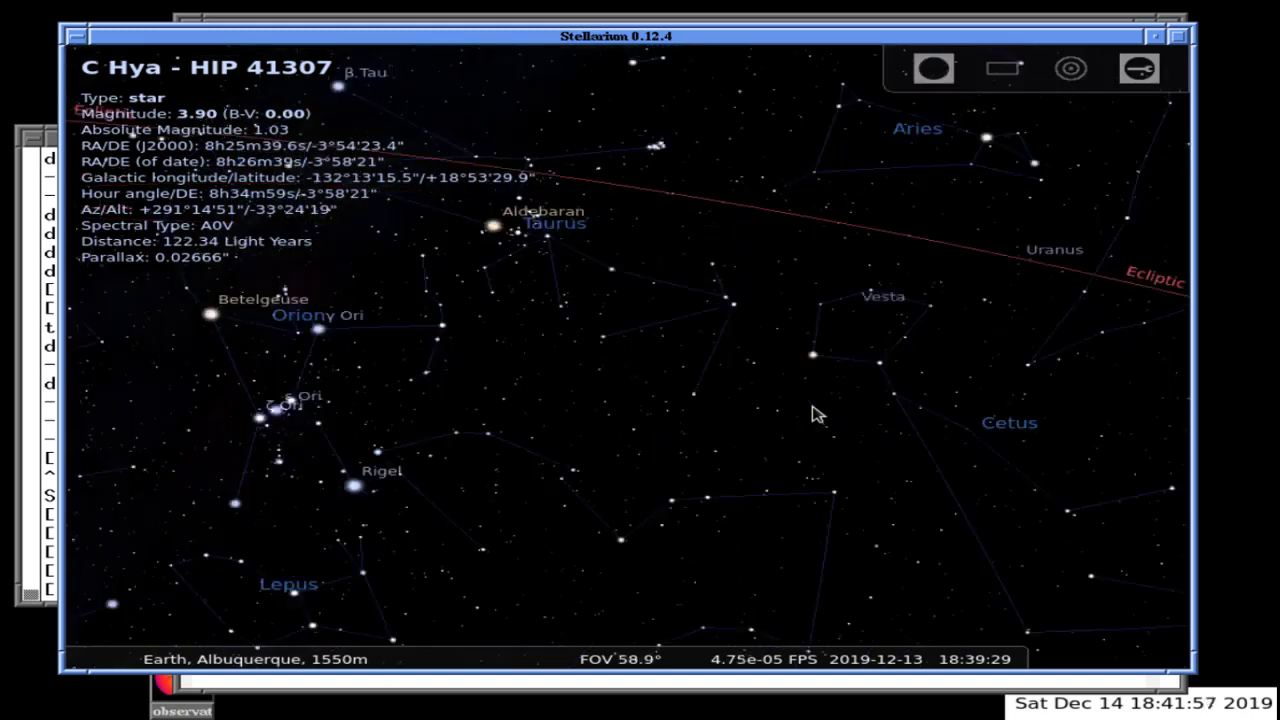
key("Up")
key("Right")
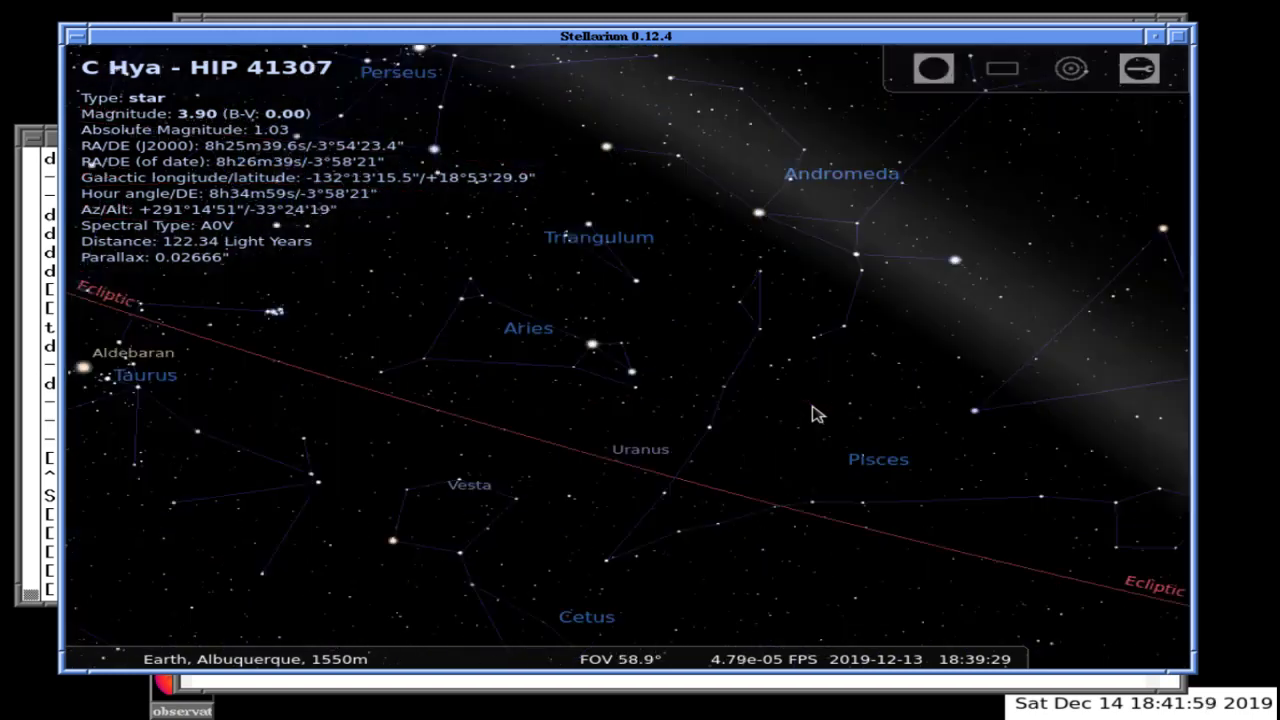
key("Right")
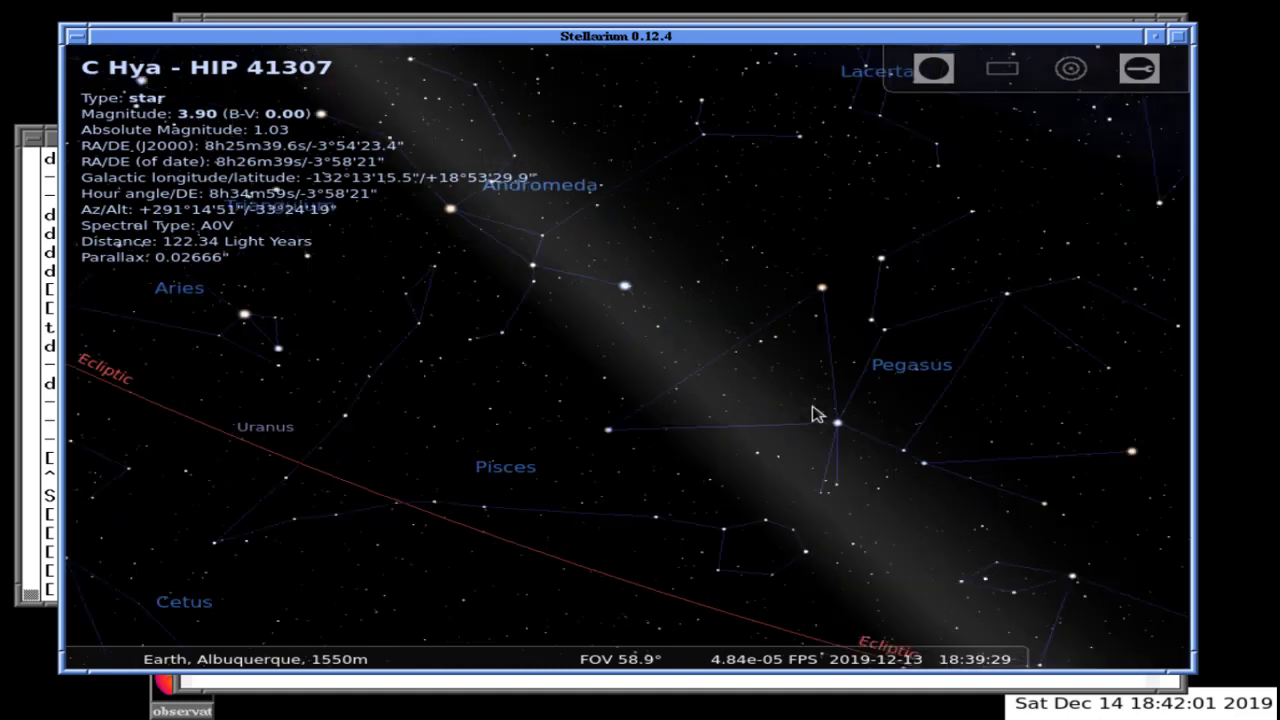
key("Down")
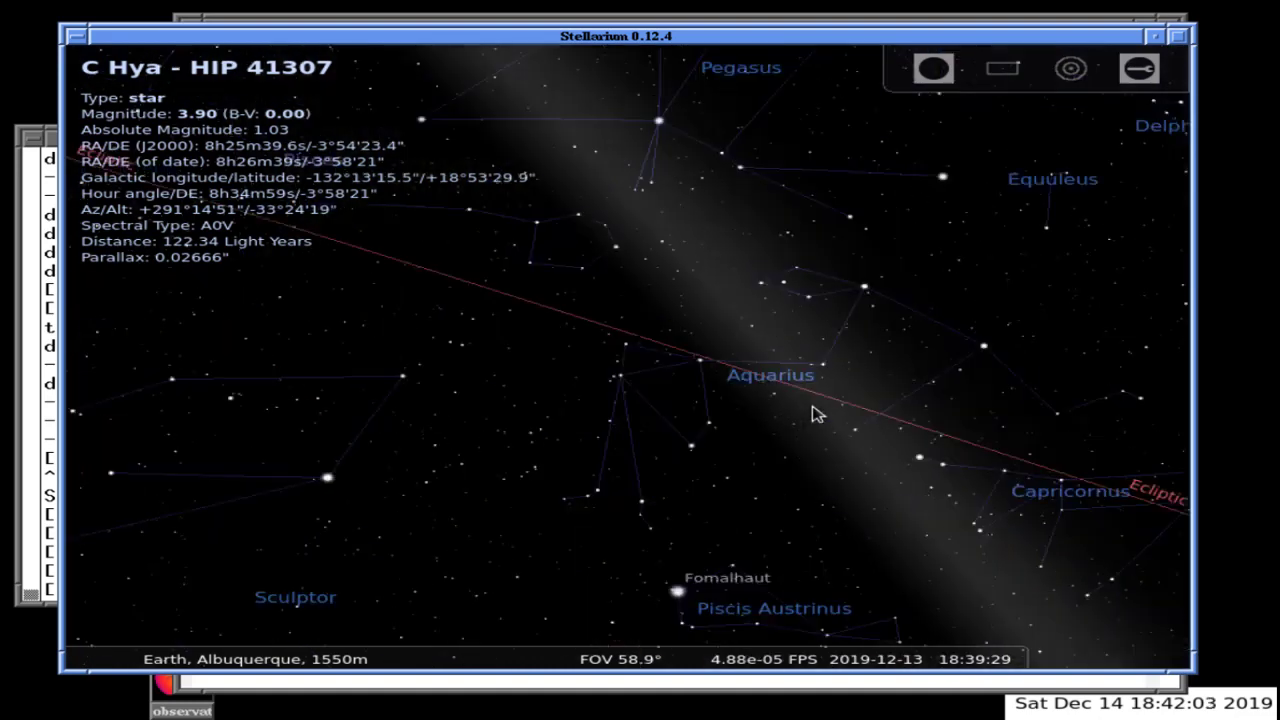
key("Down")
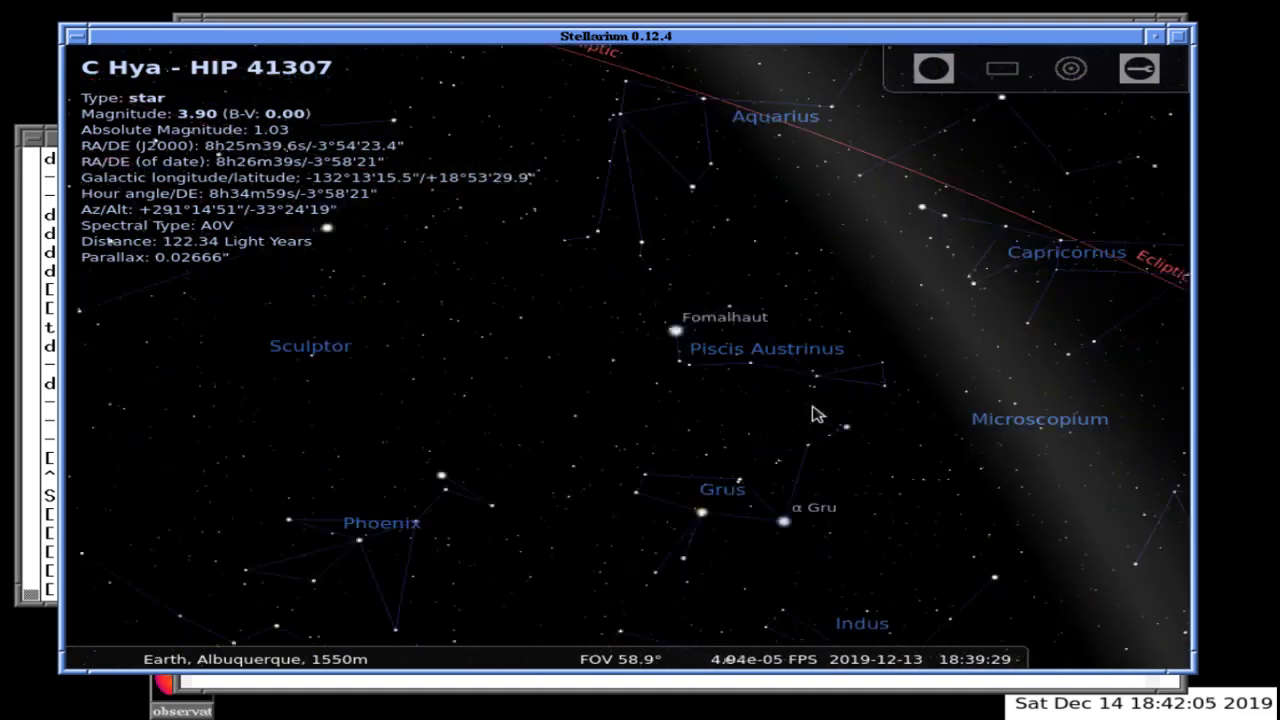
key("Right")
key("Up")
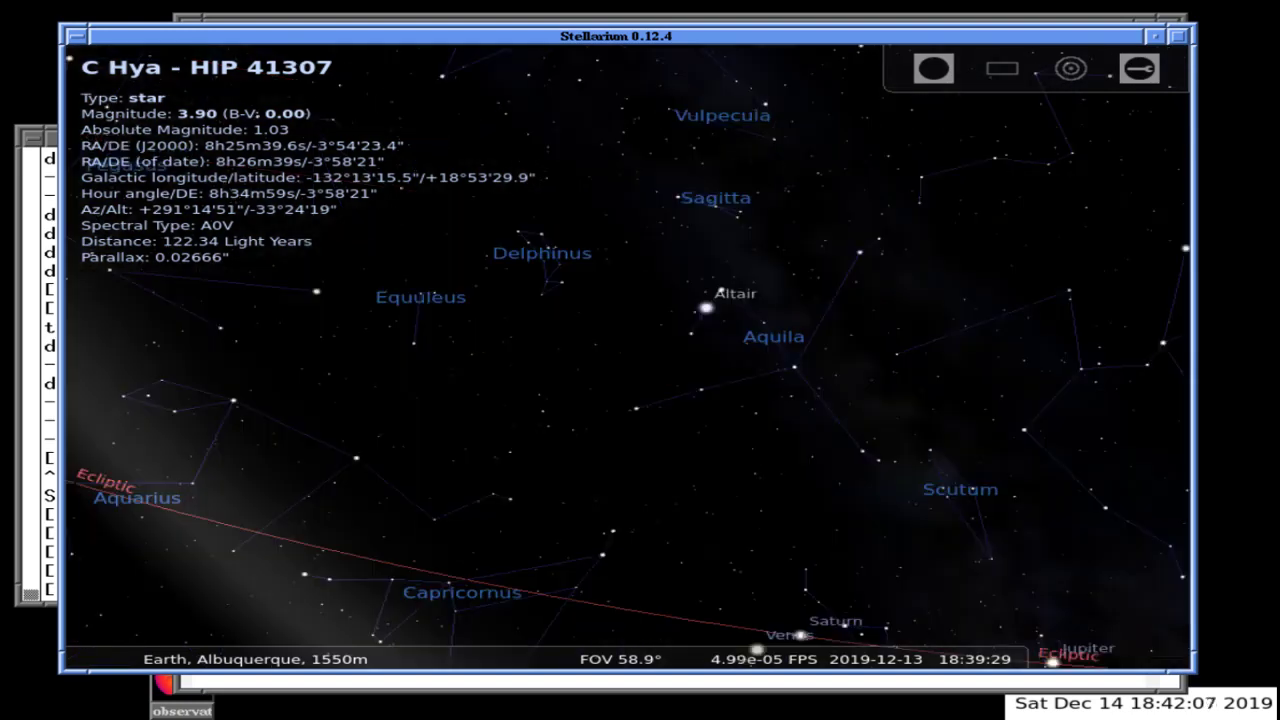
key("Up")
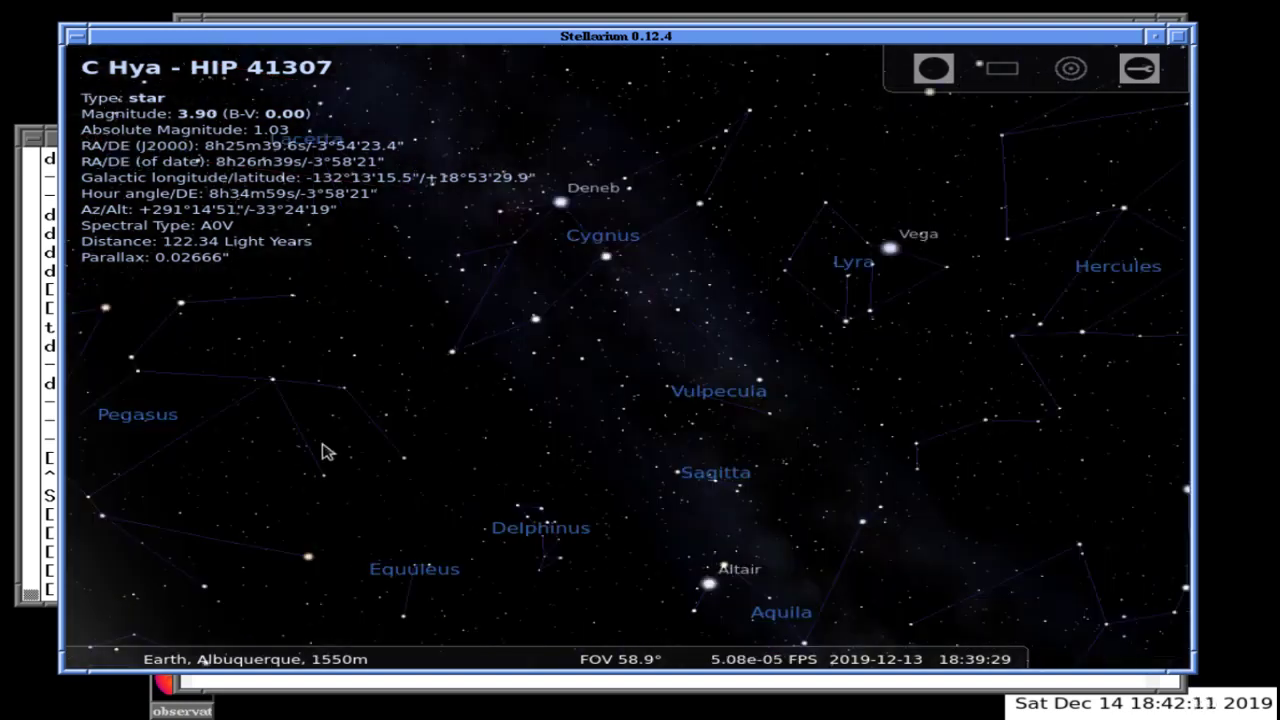
Set the shooting star rate (ZHR) to 0, review the marking options, and close the options window
mouse_move(122, 648)
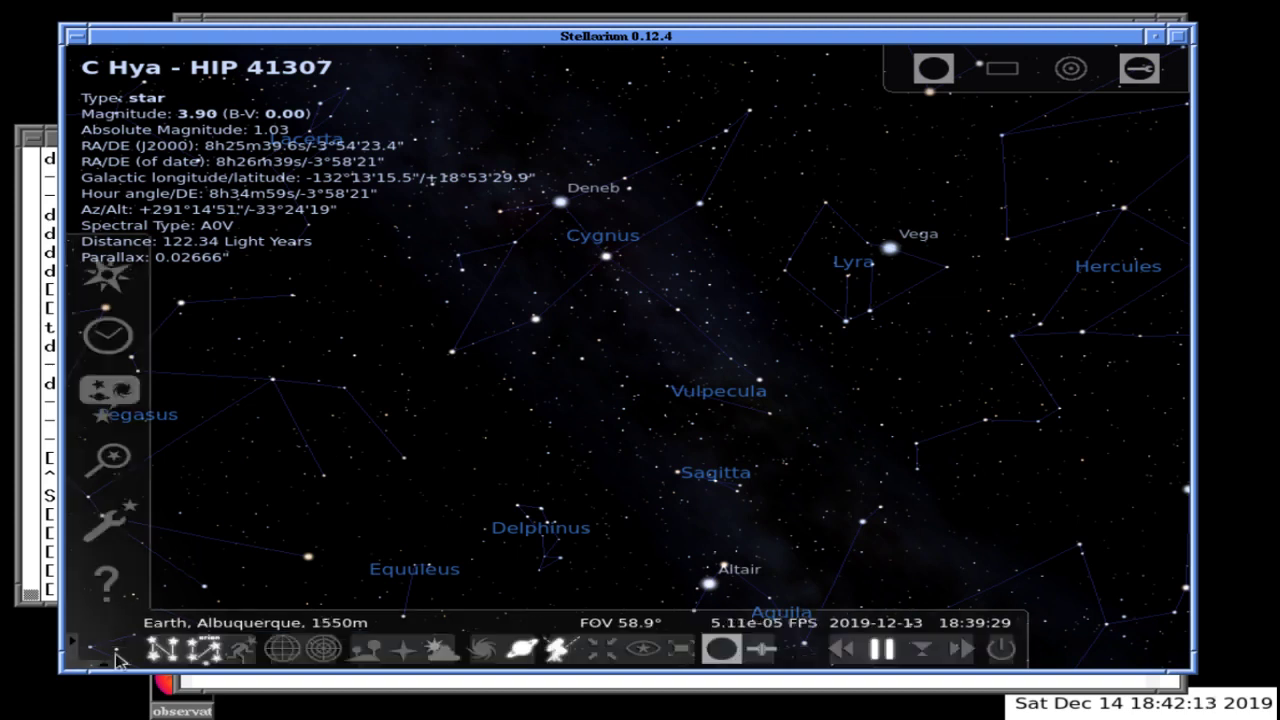
left_click(112, 418)
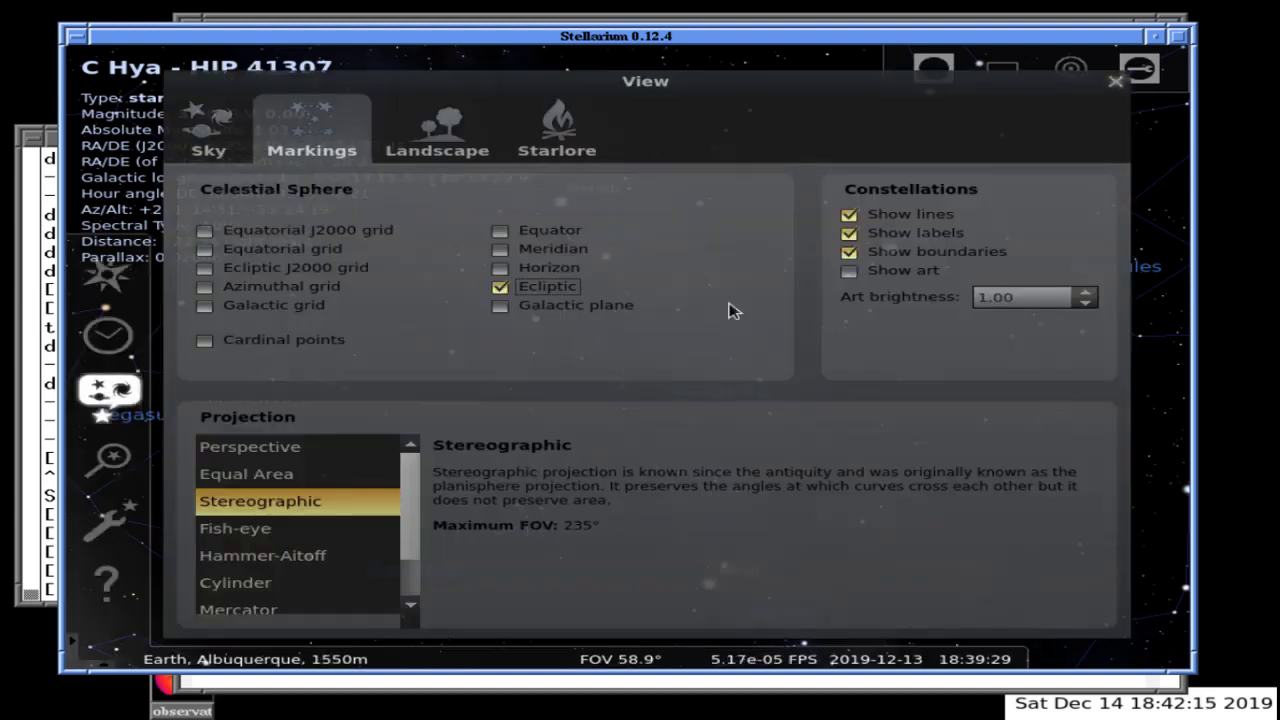
left_click(232, 124)
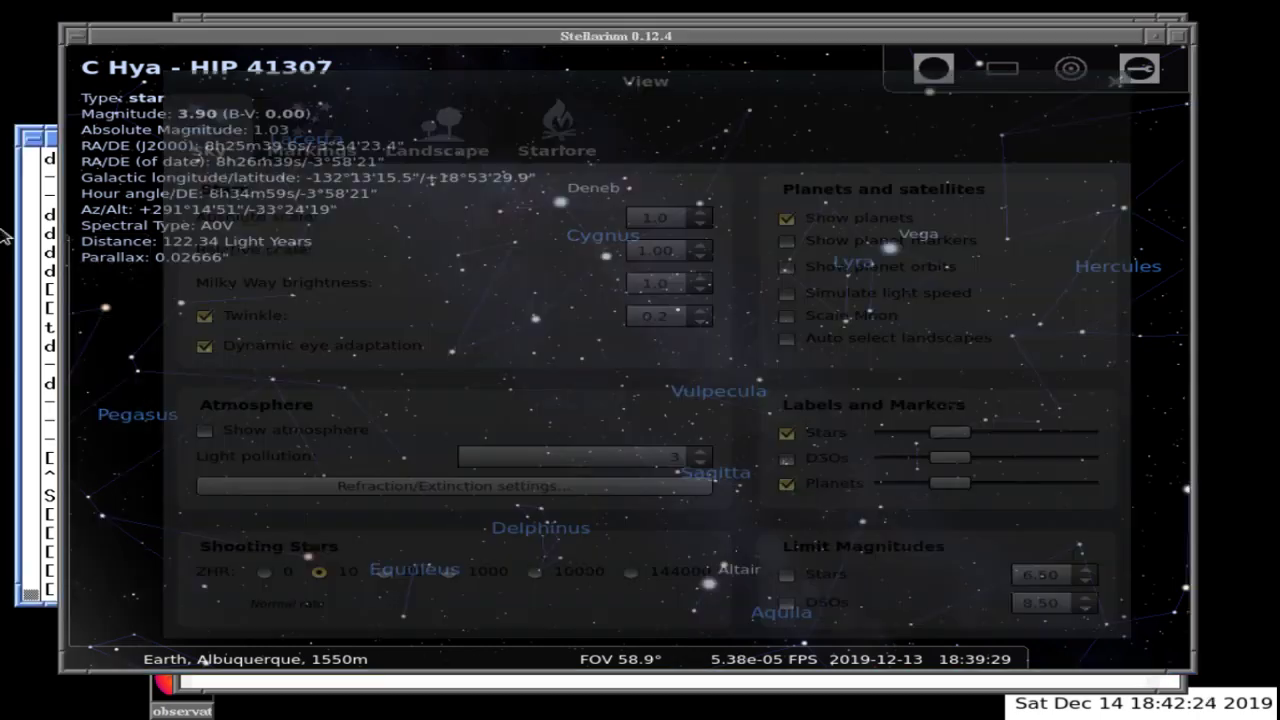
left_click(22, 235)
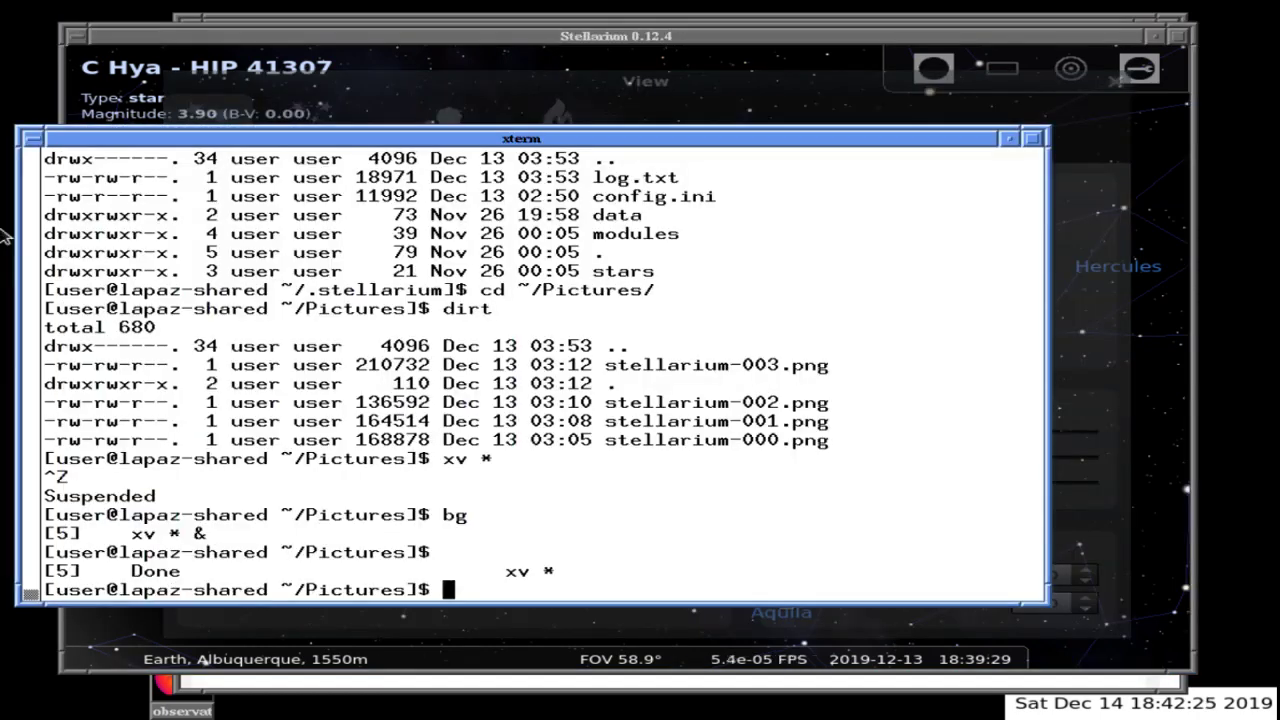
mouse_move(705, 350)
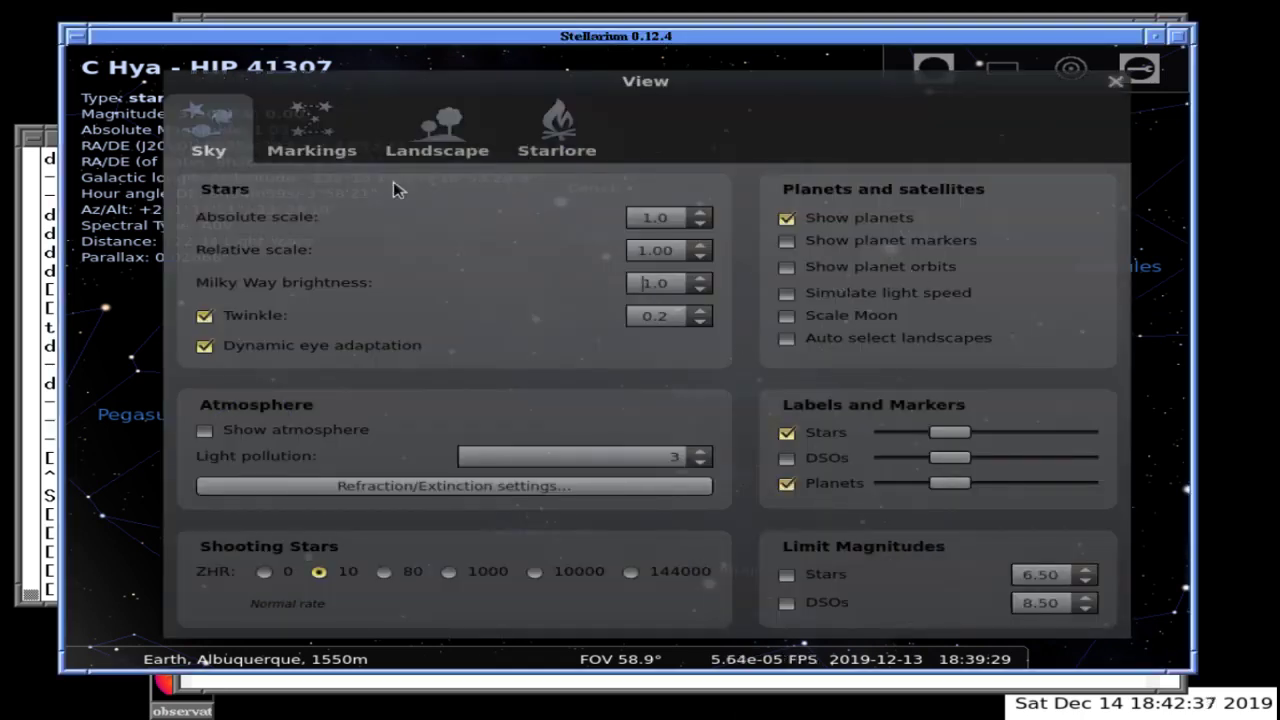
left_click(264, 572)
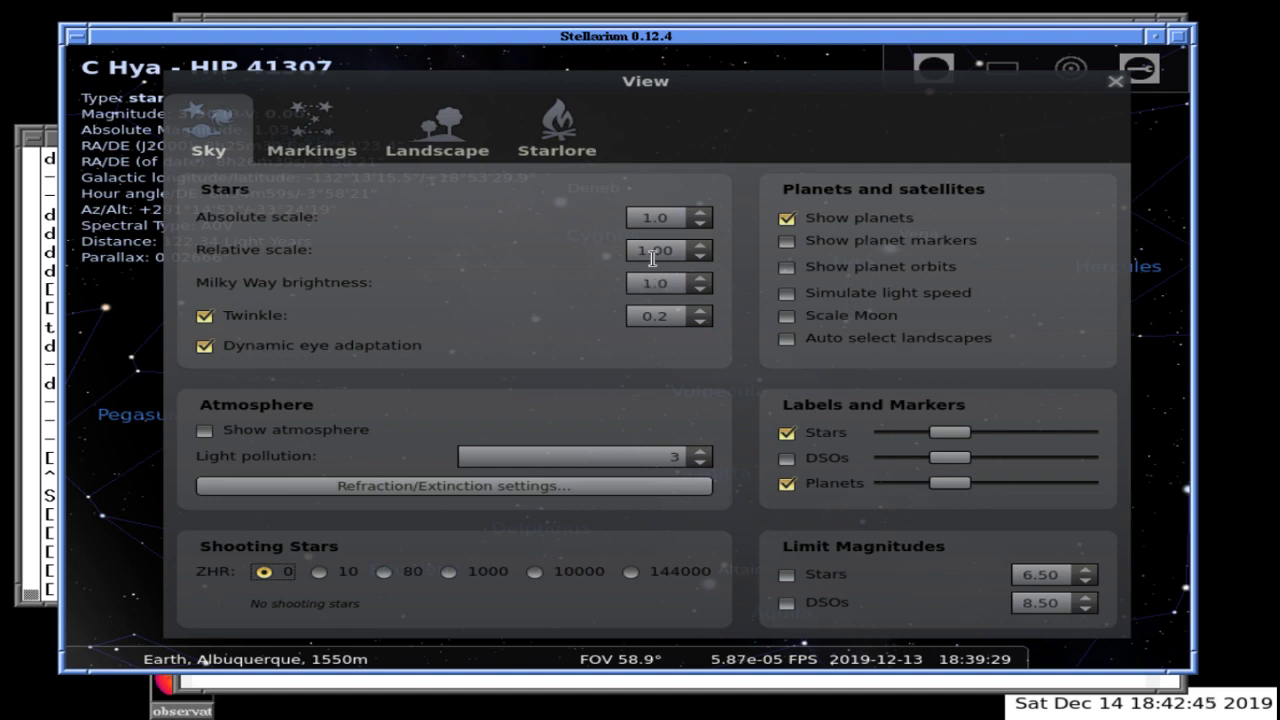
left_click(302, 120)
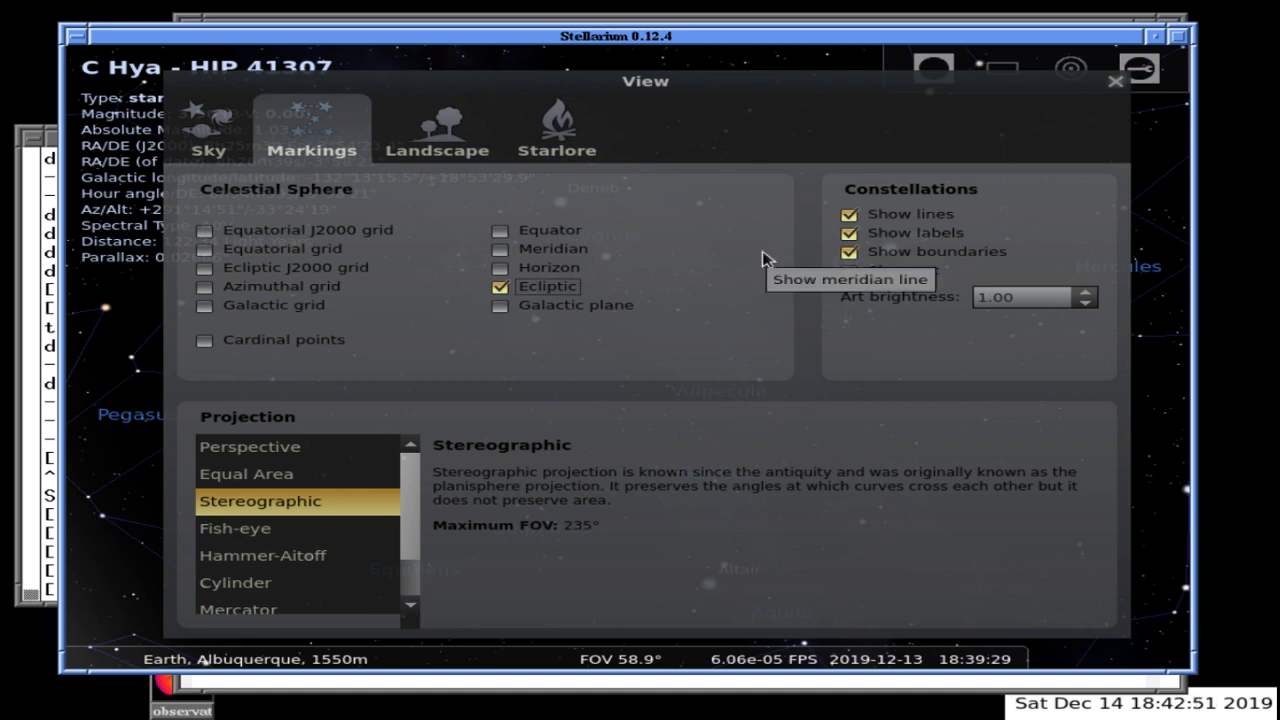
left_click(1114, 84)
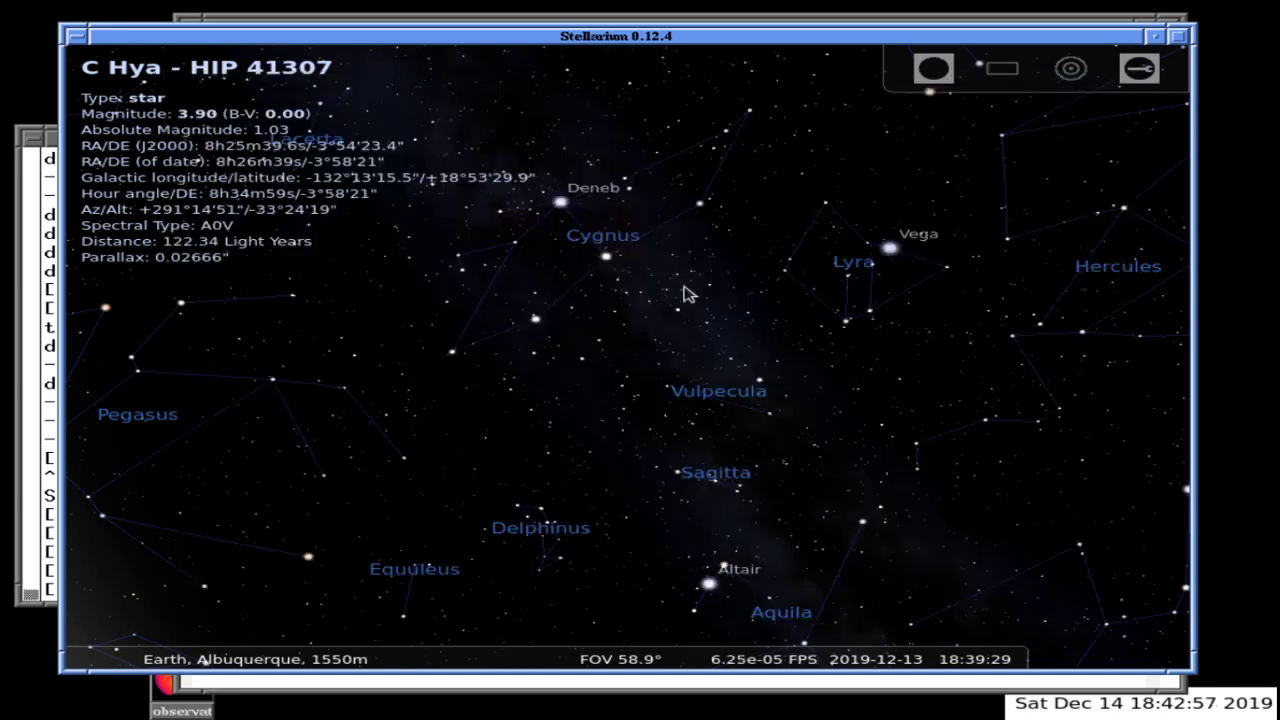
Make the Western (H.A.Rey) sky culture the default in the starlore options
scroll(686, 290, "up", 3)
key("Down")
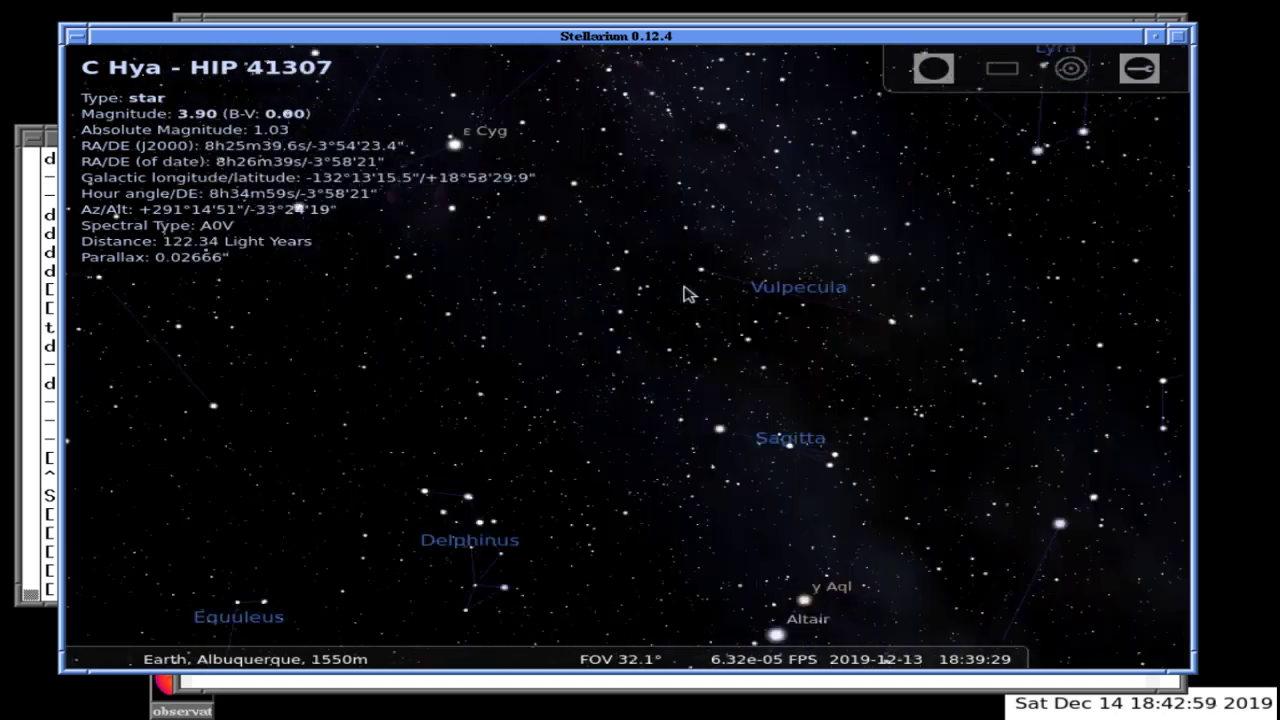
scroll(686, 290, "down", 3)
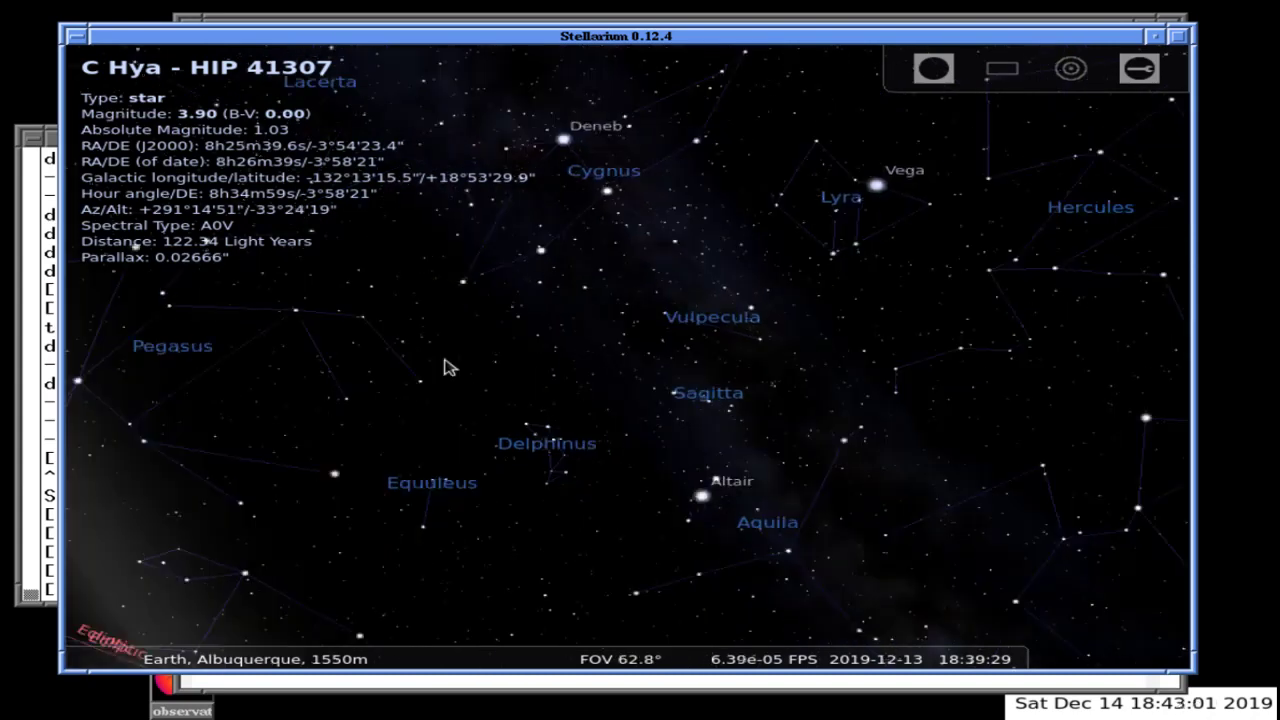
mouse_move(85, 458)
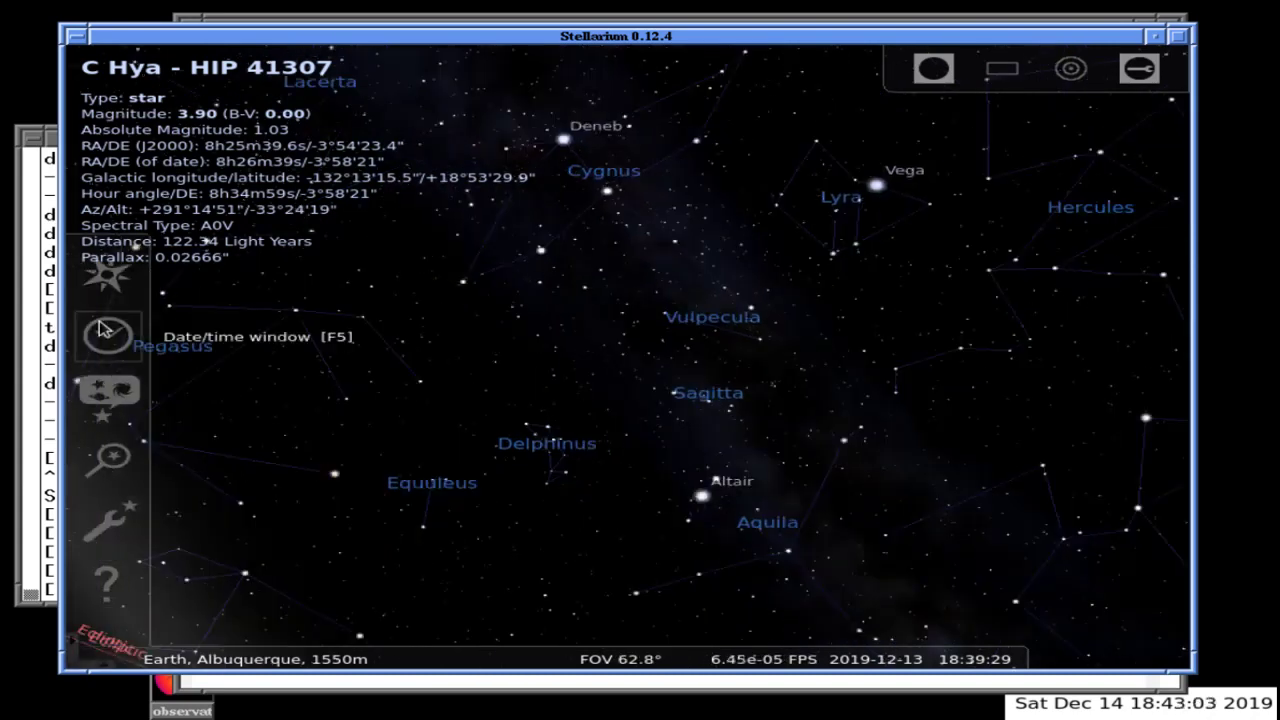
left_click(88, 396)
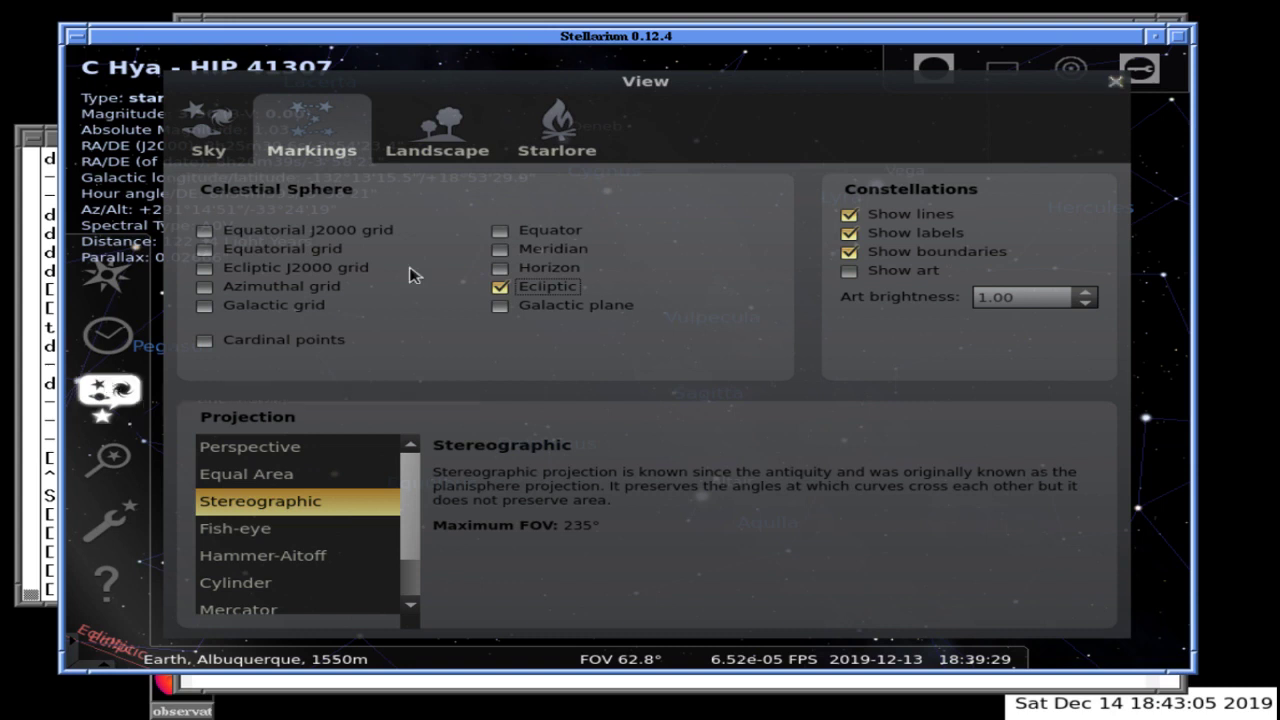
left_click(212, 140)
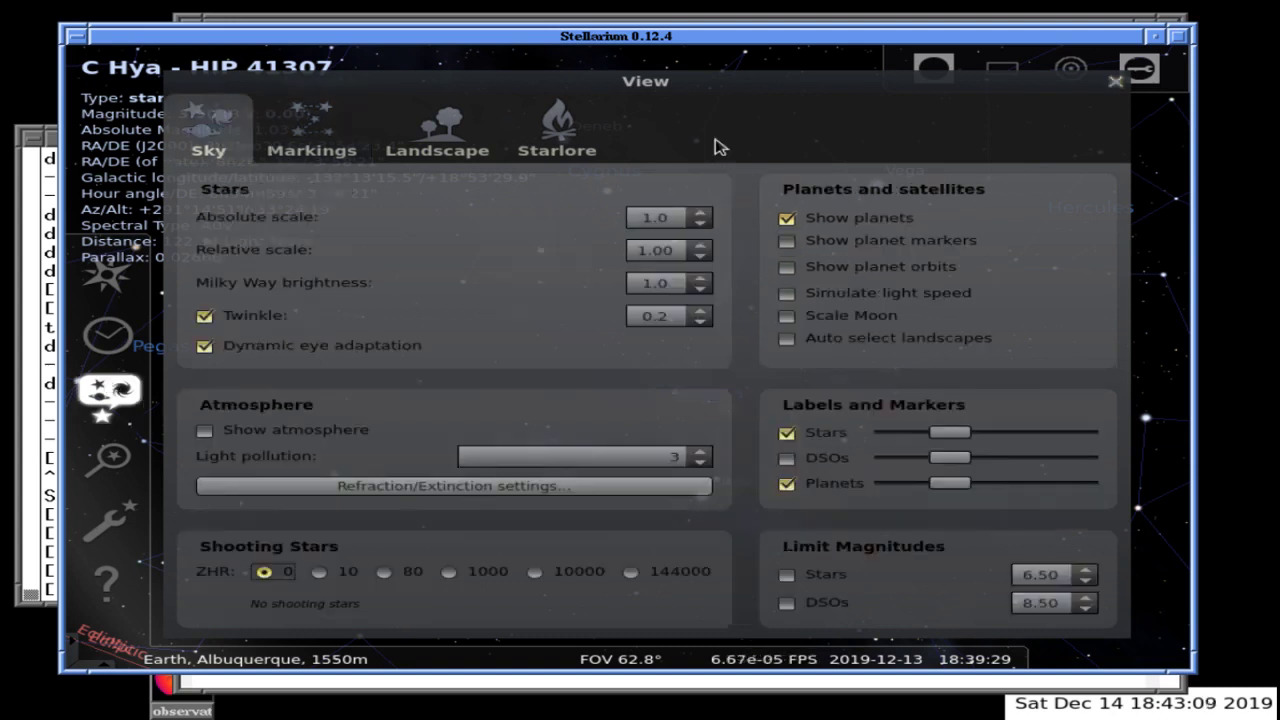
left_click(568, 138)
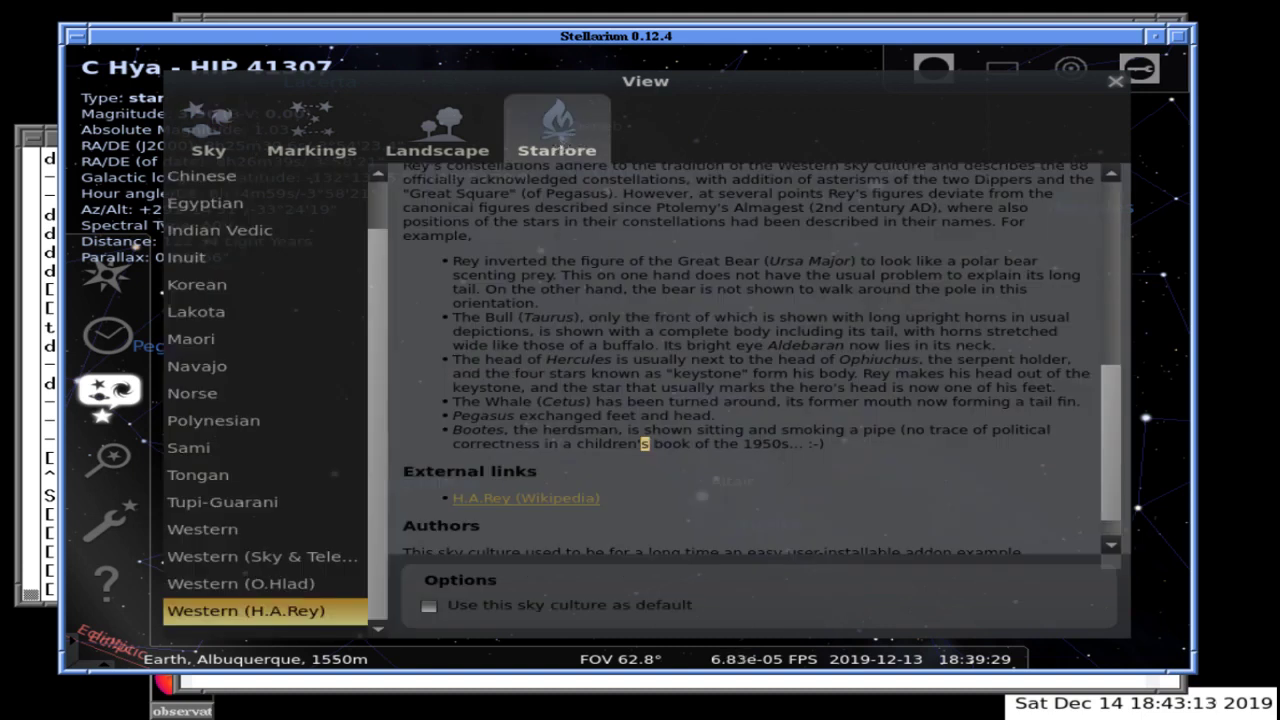
left_click(430, 607)
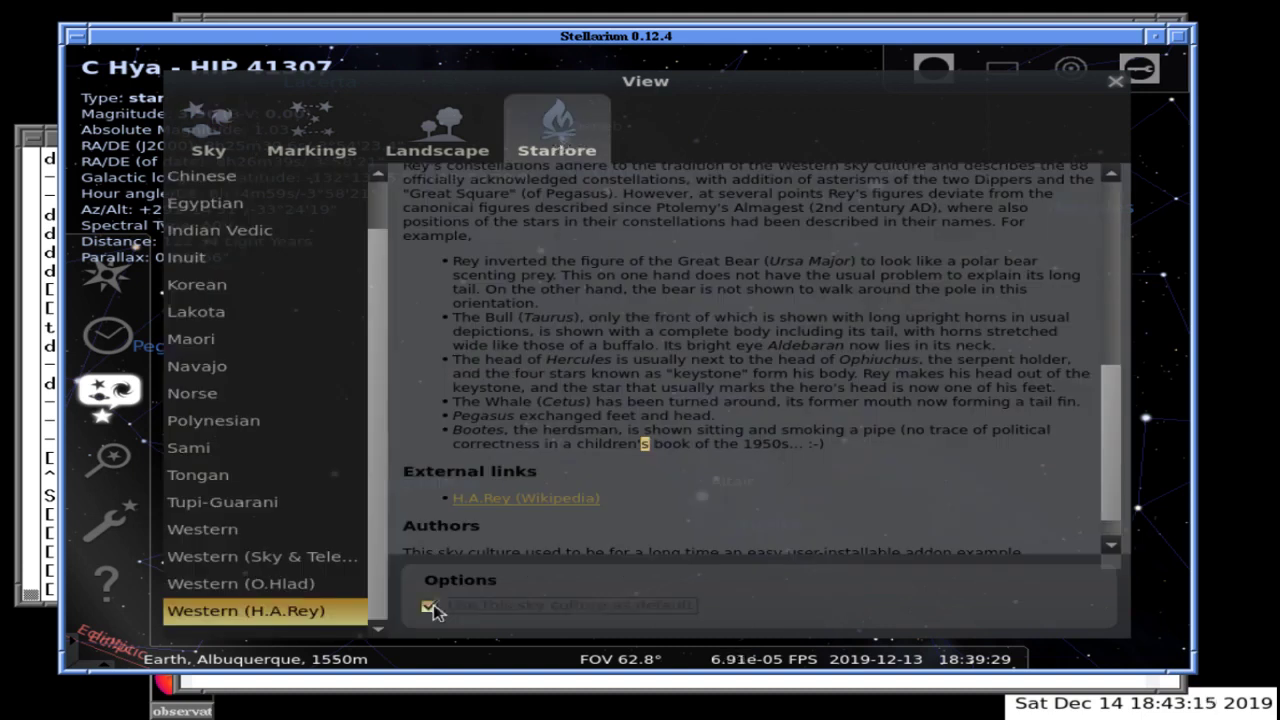
Review the landscape, markings and sky options, and close the view options window
left_click(445, 134)
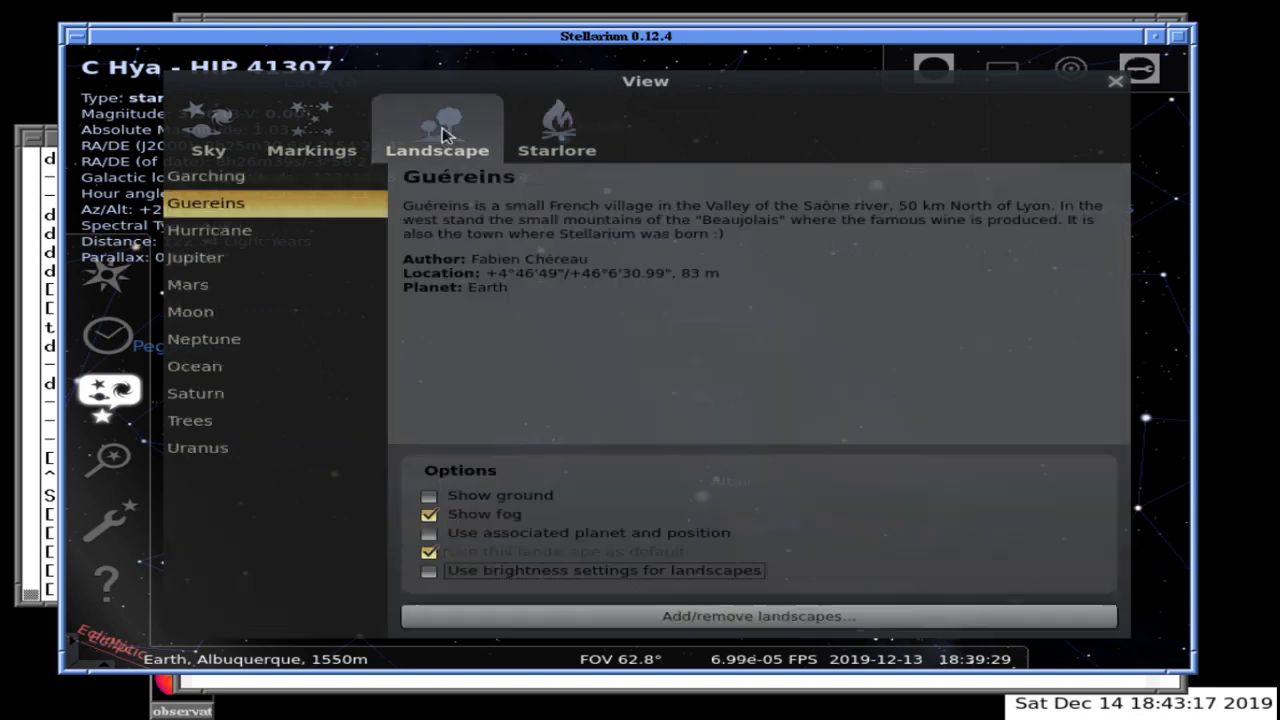
left_click(320, 135)
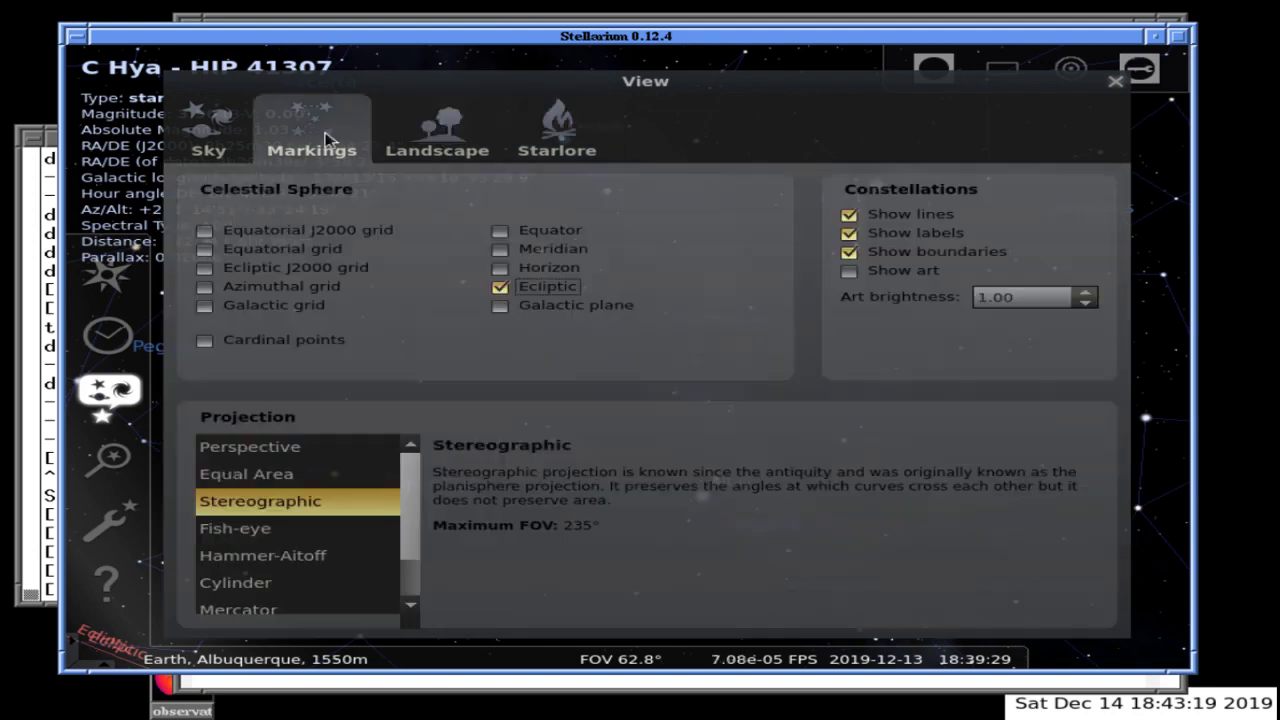
left_click(470, 133)
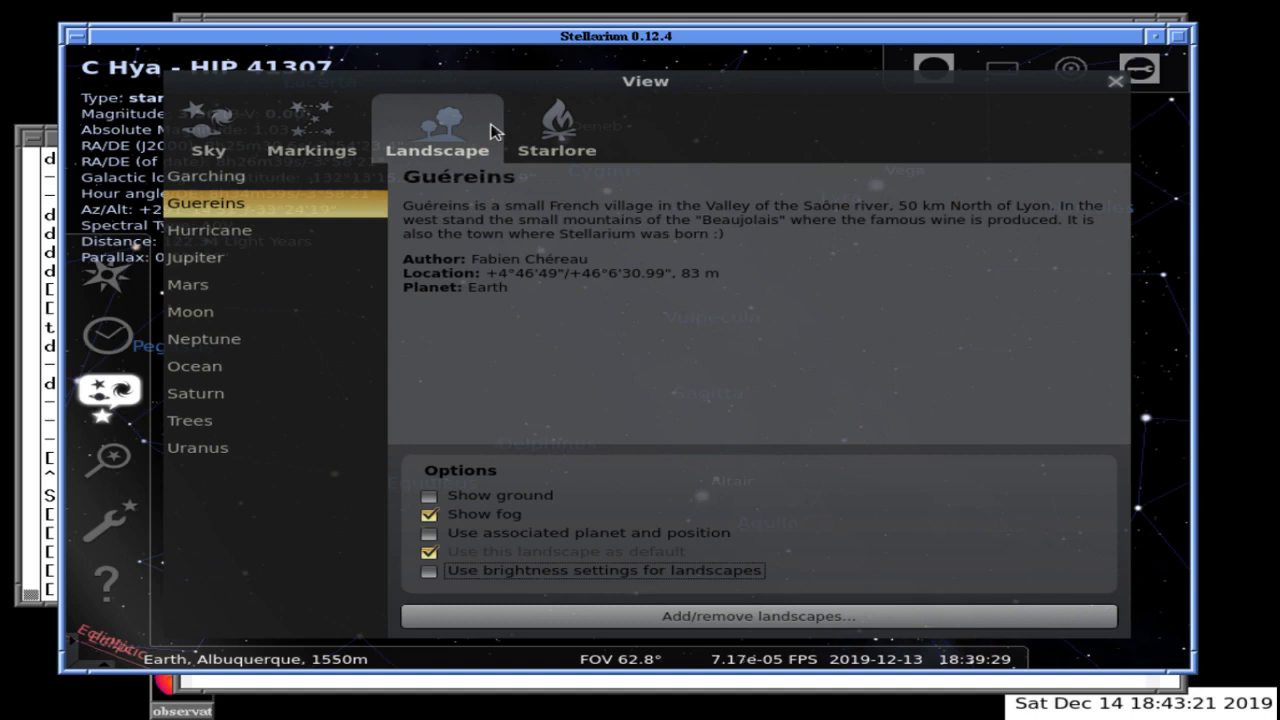
left_click(207, 135)
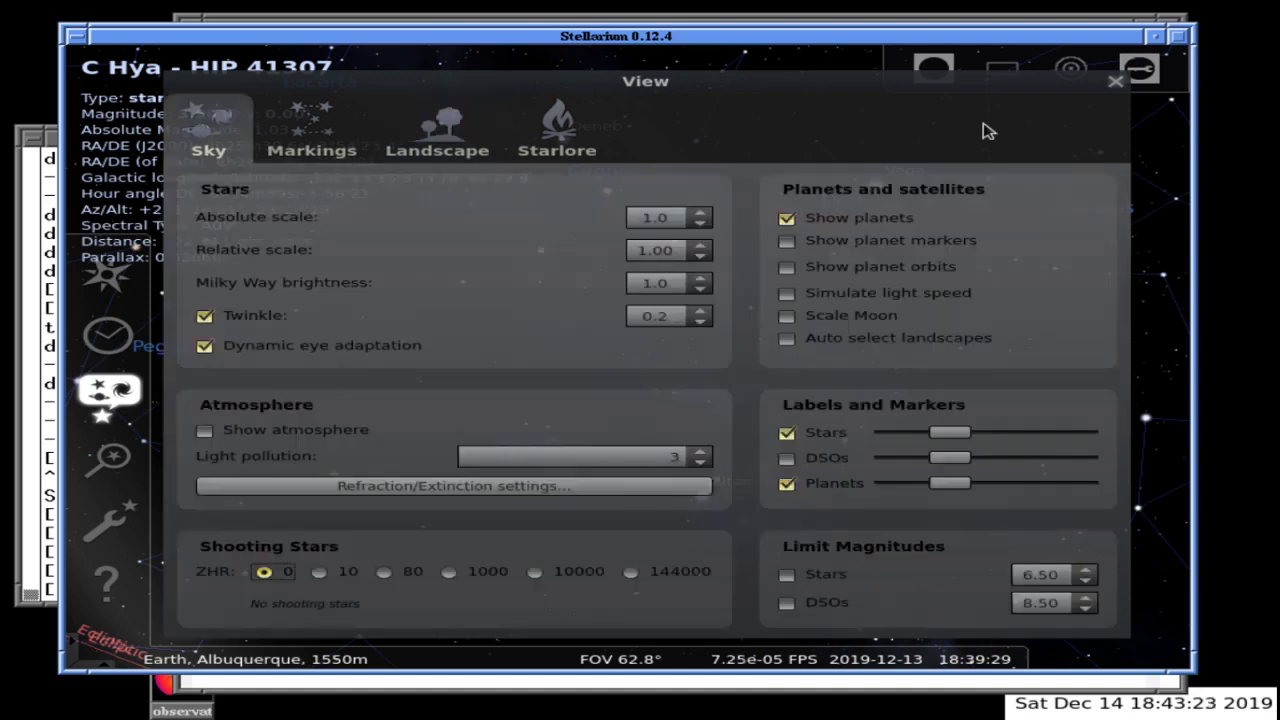
left_click(1116, 84)
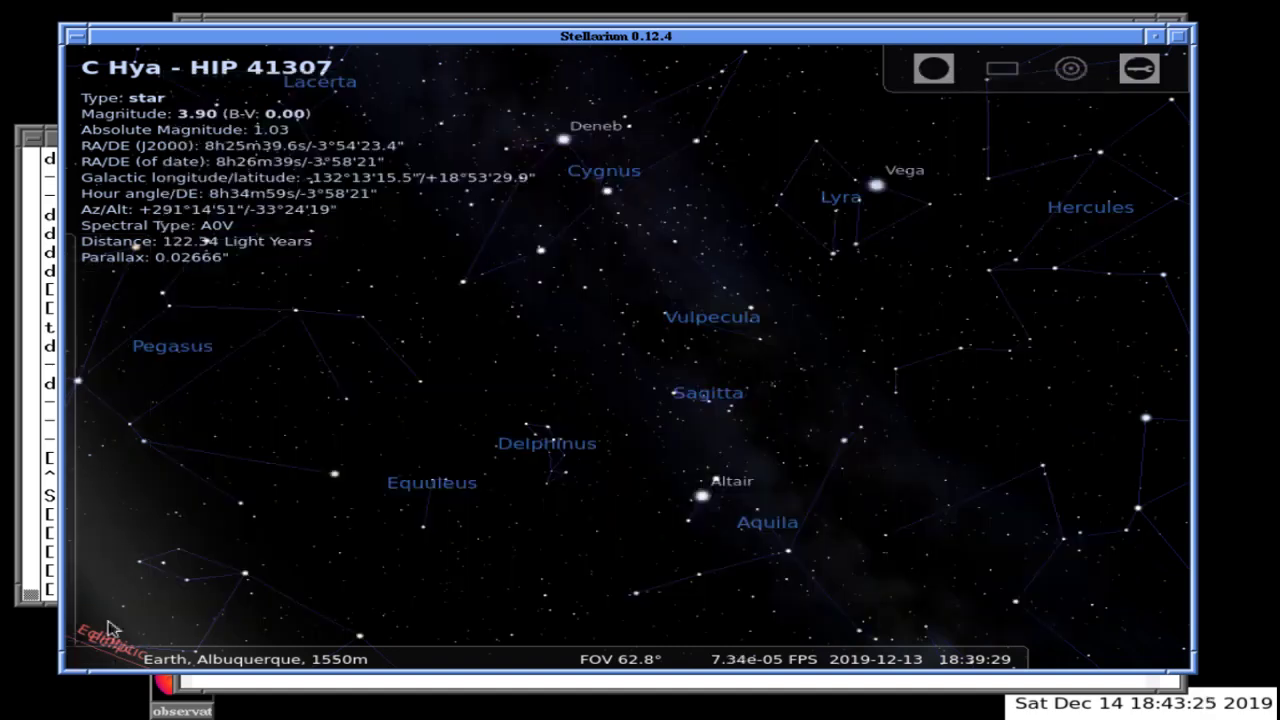
Save the current settings as the startup defaults and close the configuration window
left_click(107, 522)
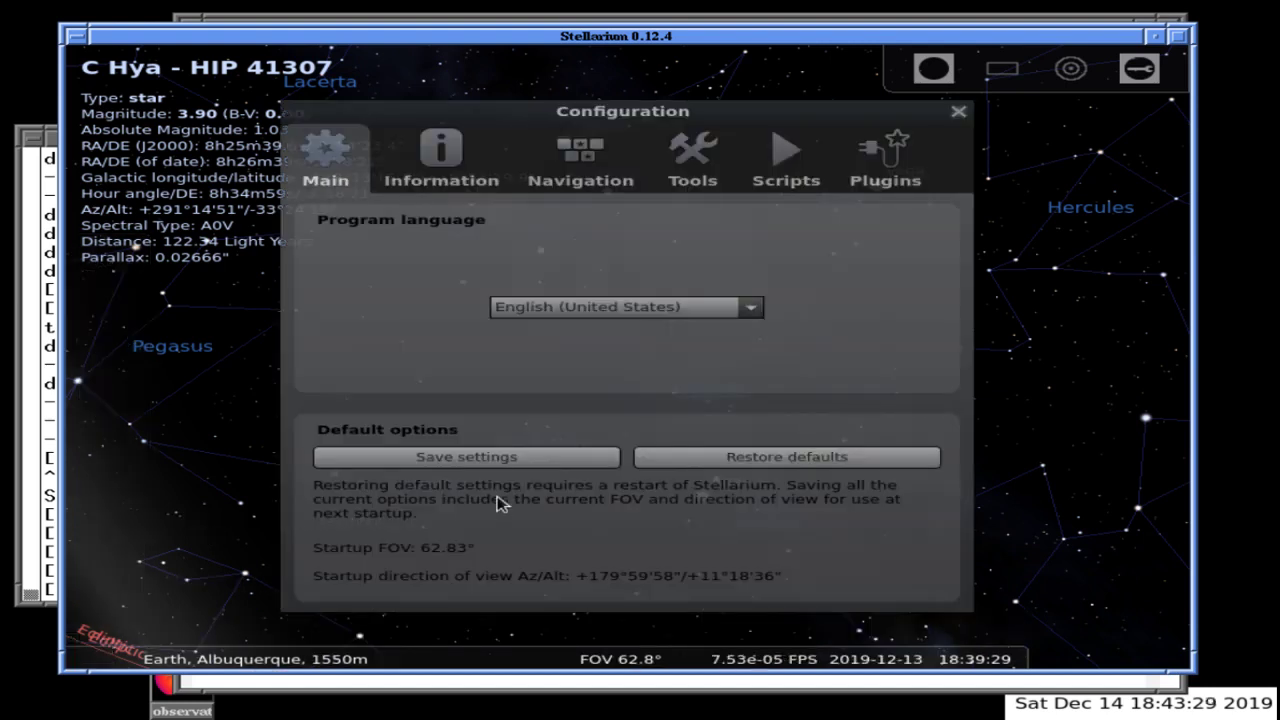
left_click(493, 461)
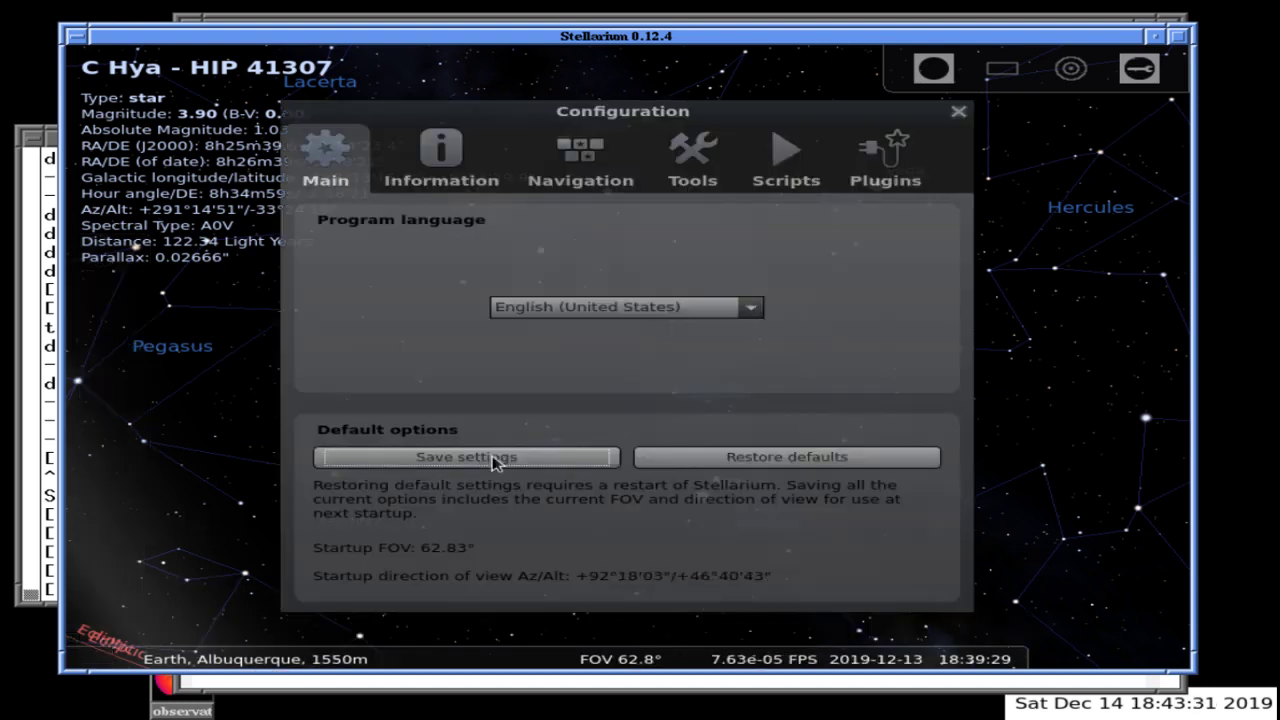
left_click(957, 113)
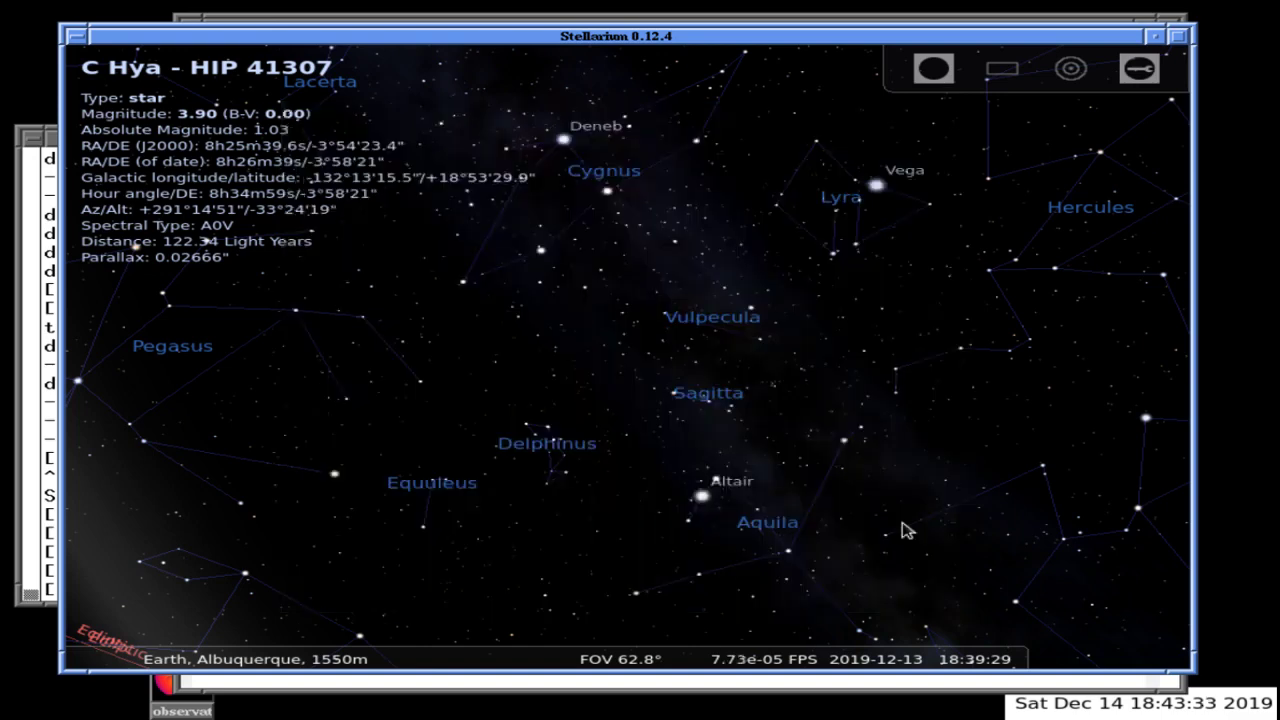
Quit Stellarium and relaunch it in the background from the home directory in the terminal with "stellarium &"
mouse_move(955, 648)
left_click(1000, 648)
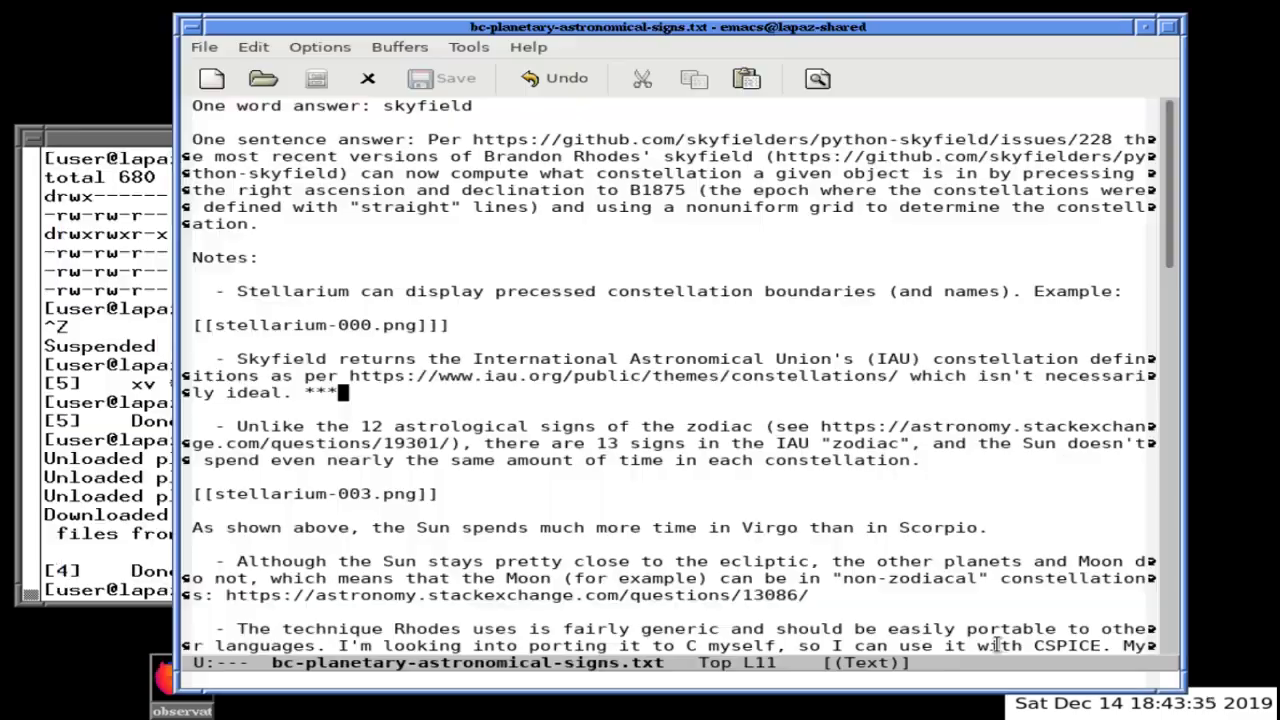
left_click(145, 375)
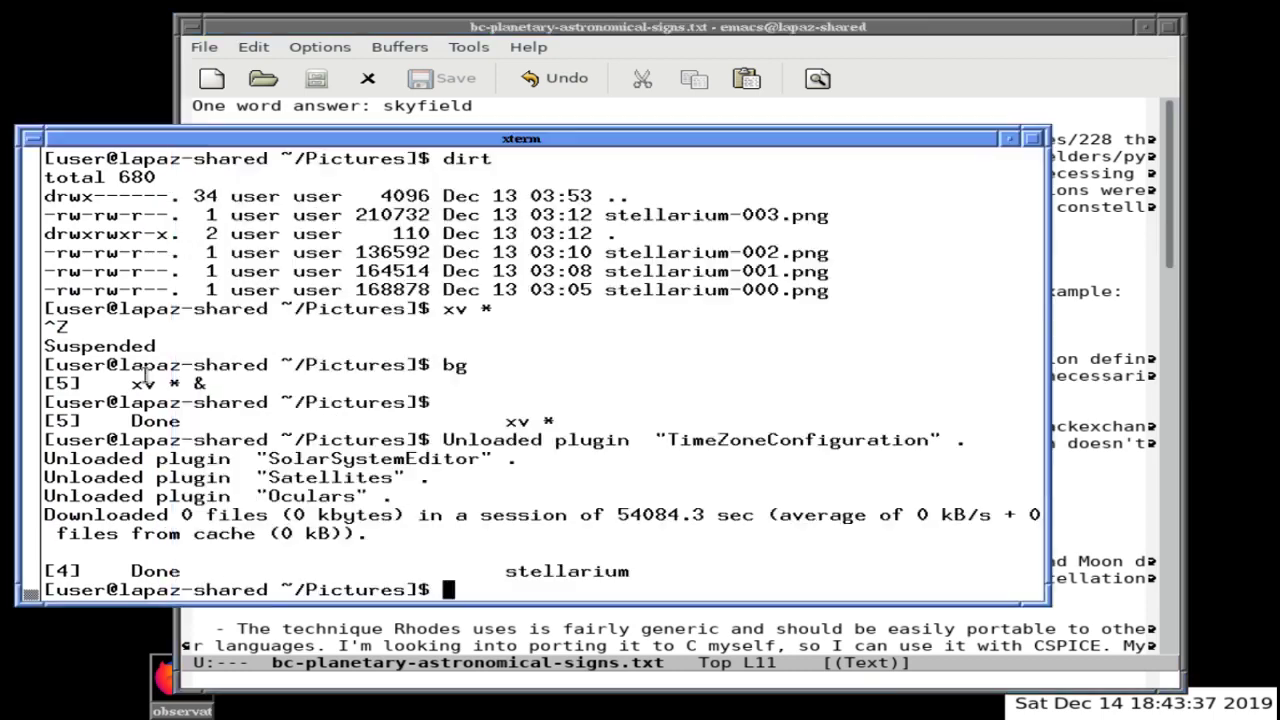
type("cd")
key("Return")
type("stell")
key("Tab")
key("Tab")
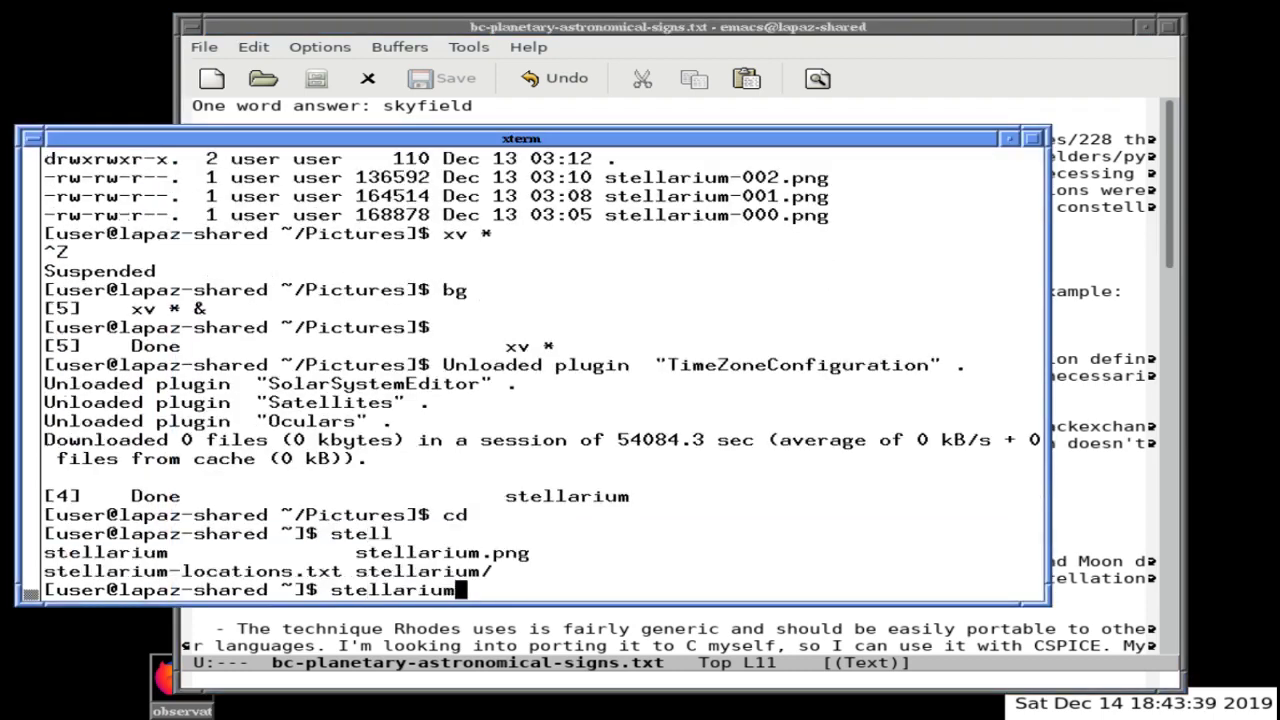
type("arium &")
key("Return")
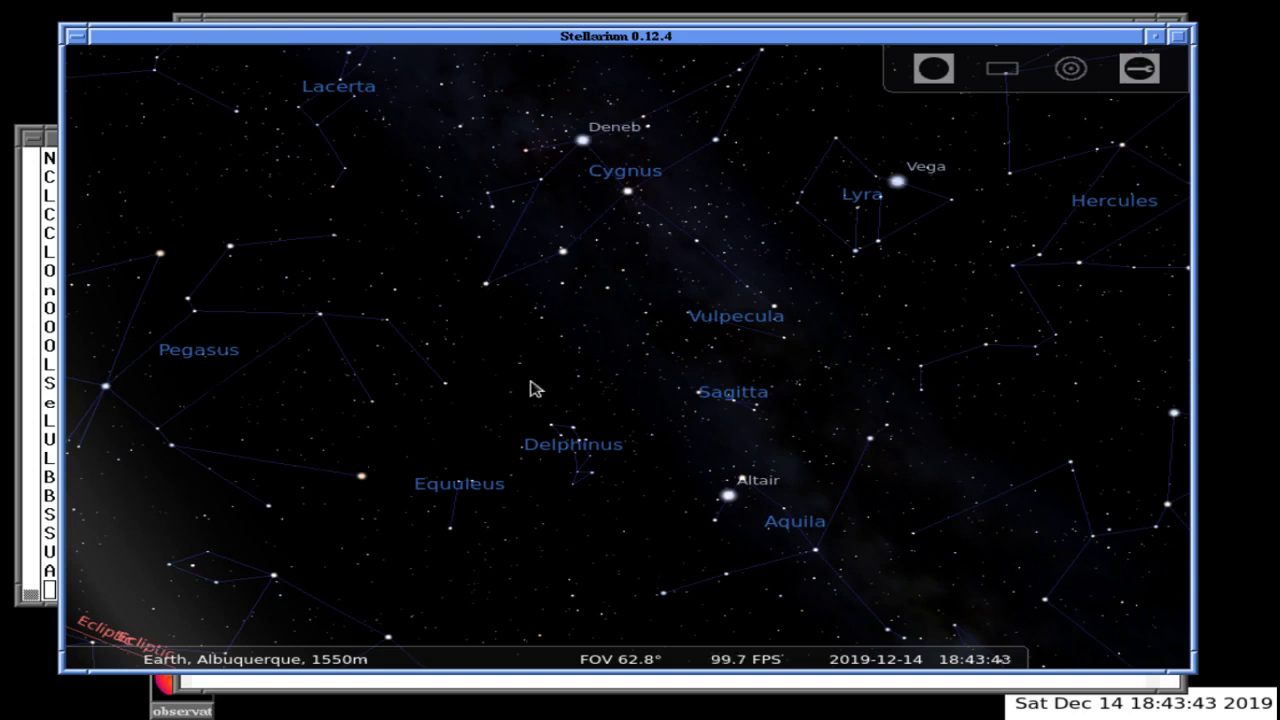
Look over the sky around Vulpecula and Sagitta, view the location and the date and time settings, and close both windows
scroll(533, 389, "up", 3)
scroll(533, 389, "up", 1)
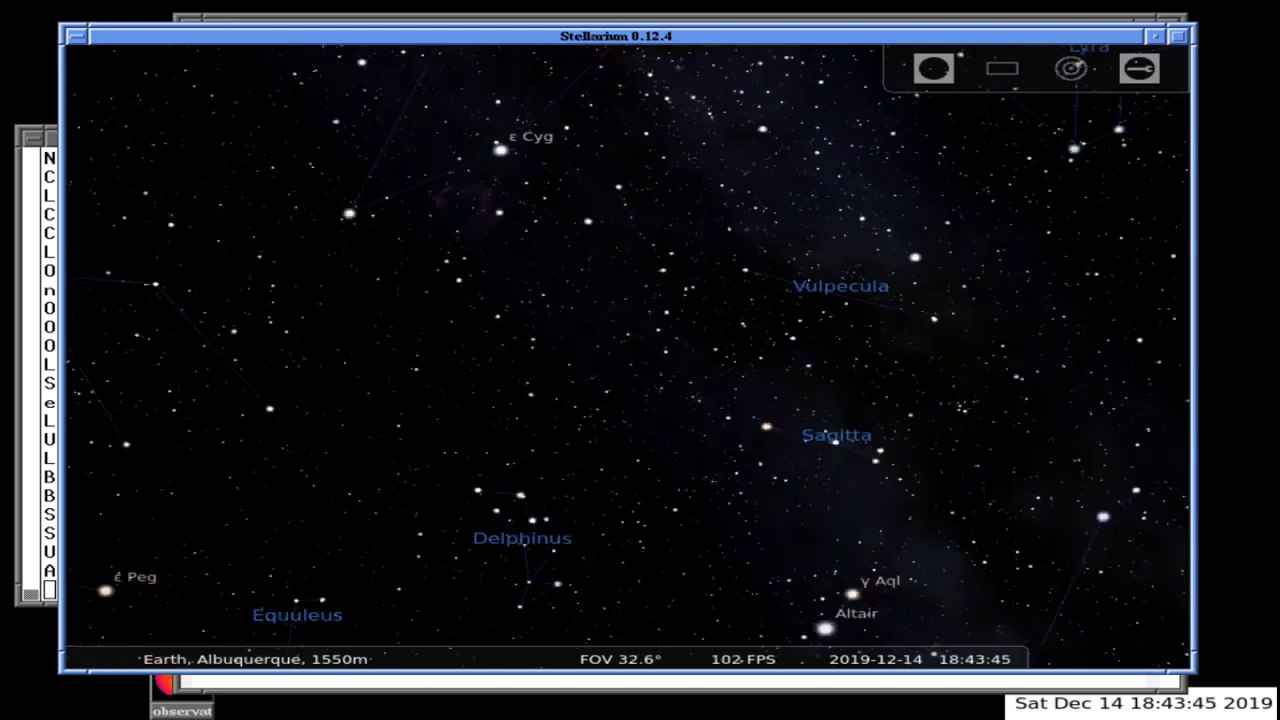
key("Right")
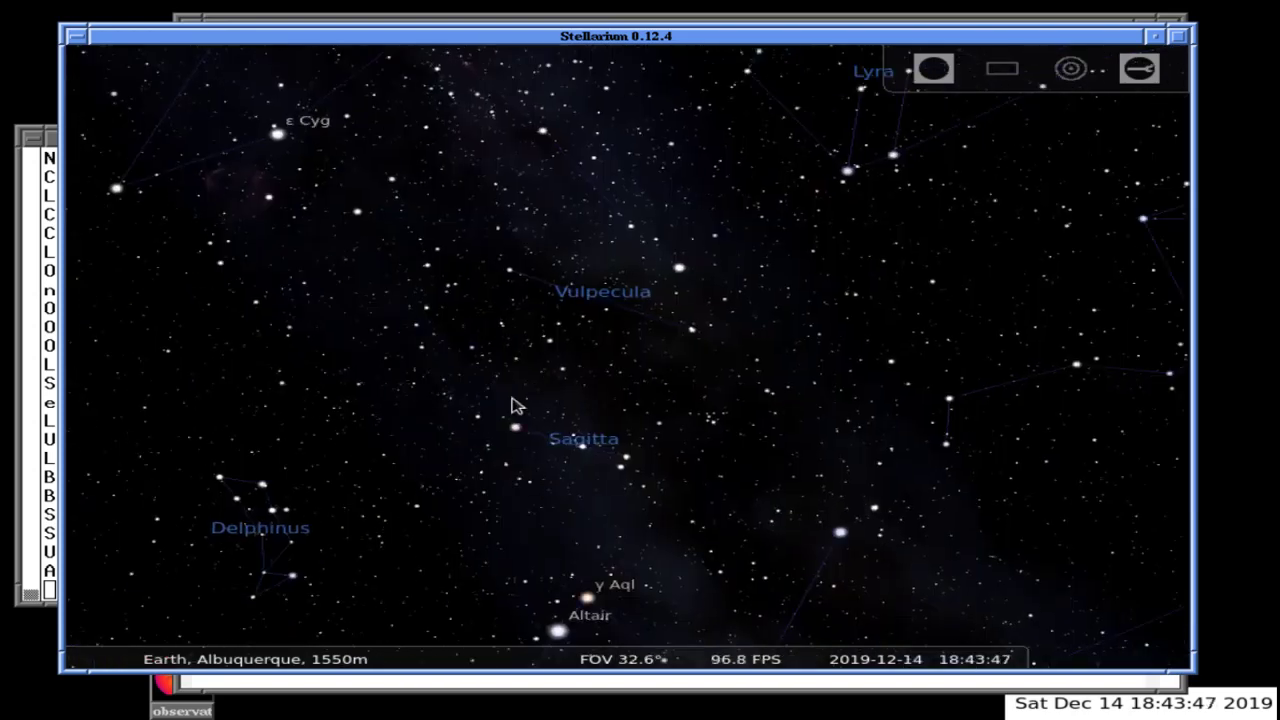
scroll(512, 405, "up", 3)
scroll(512, 405, "down", 3)
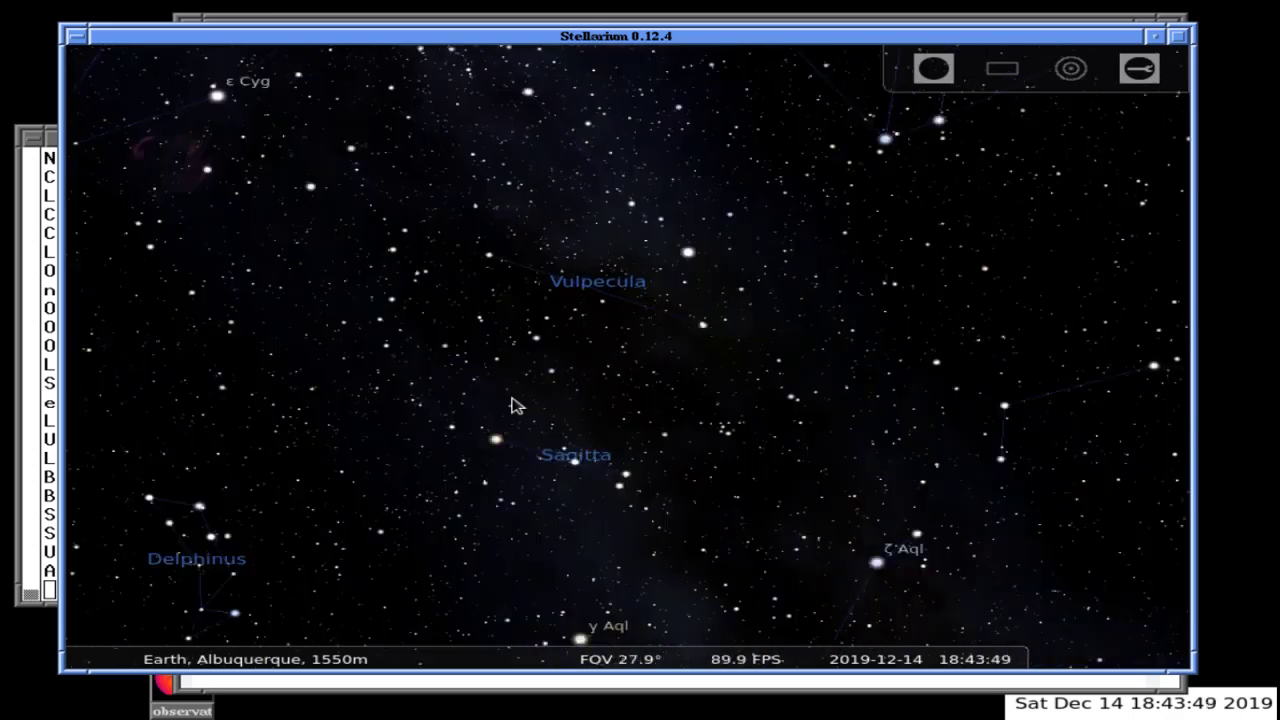
mouse_move(149, 634)
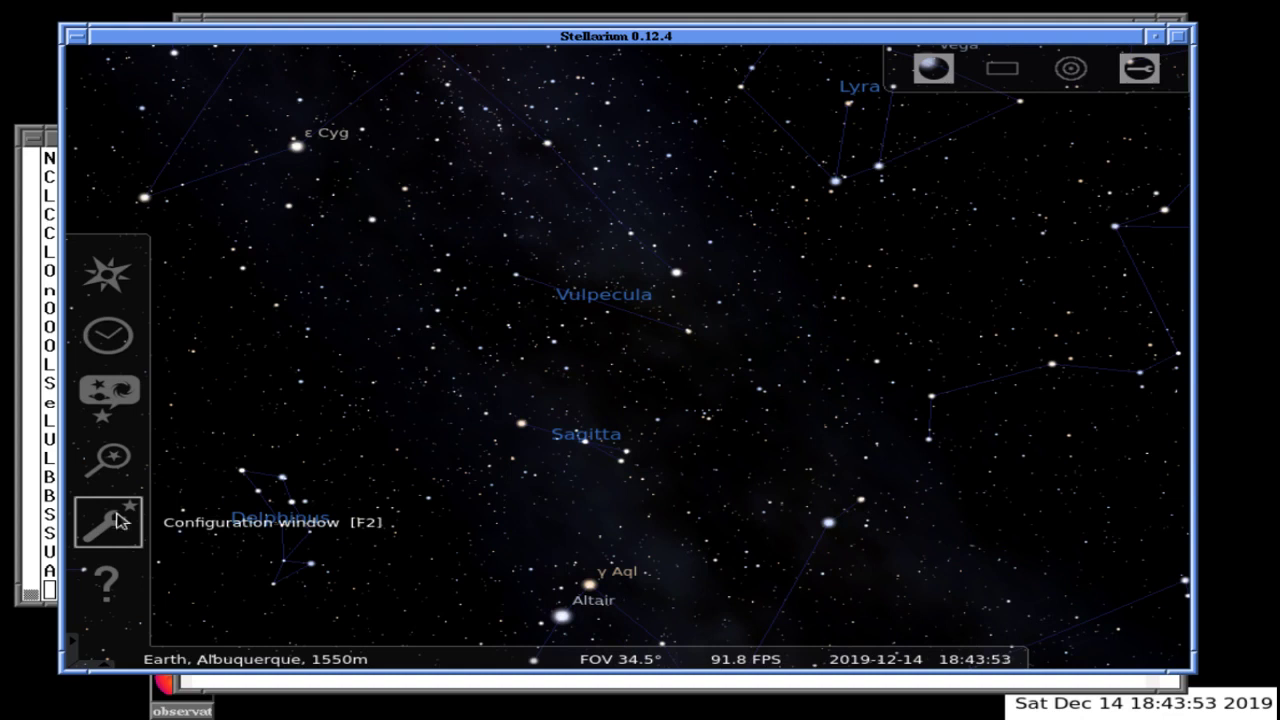
left_click(116, 290)
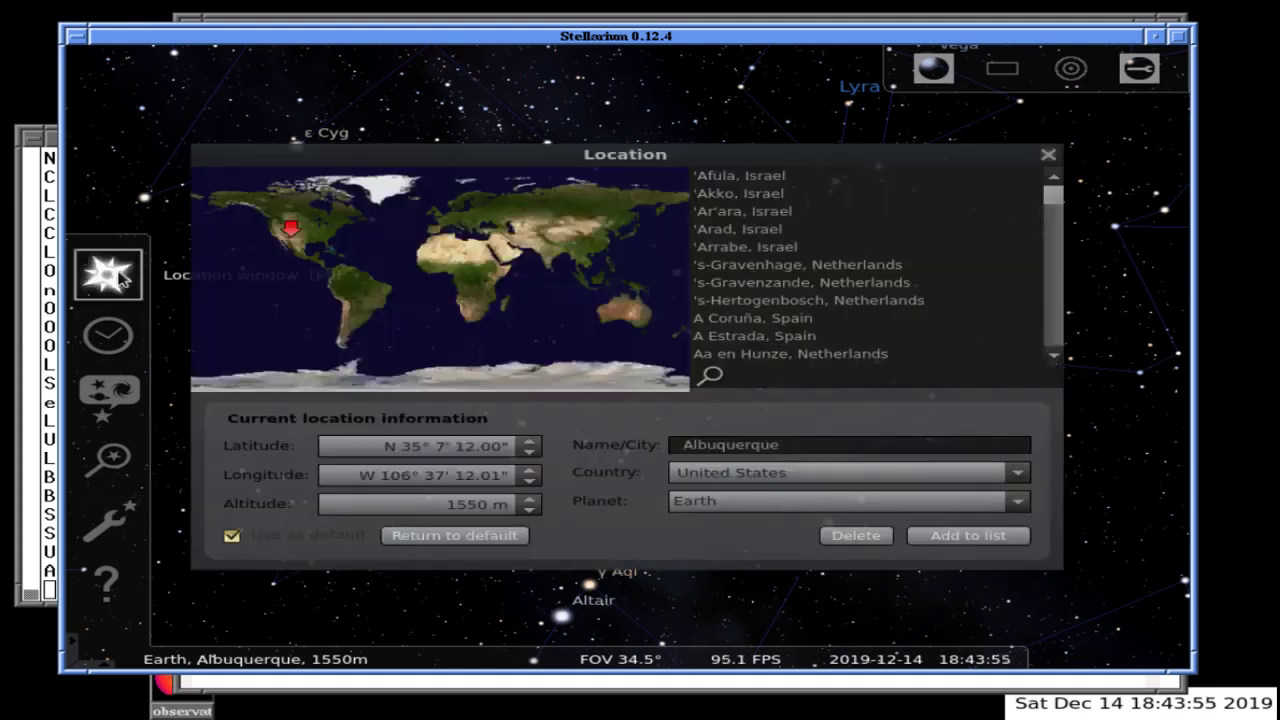
left_click(116, 334)
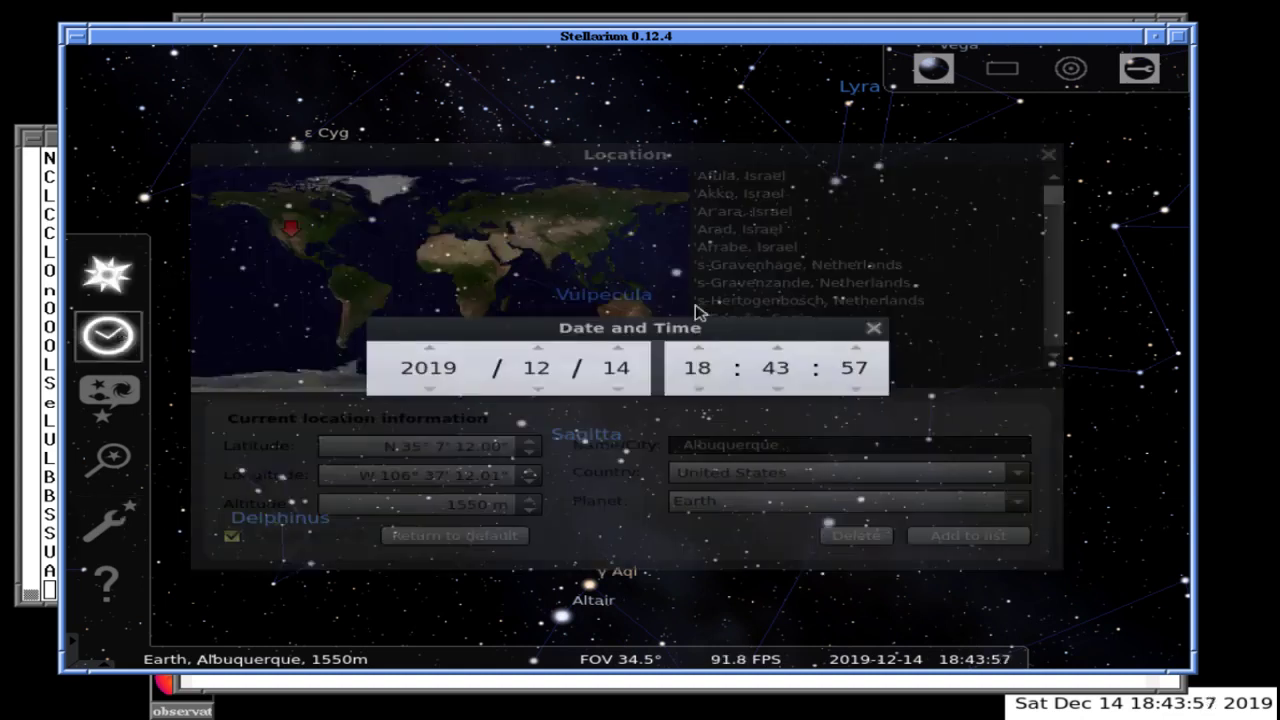
left_click(1047, 157)
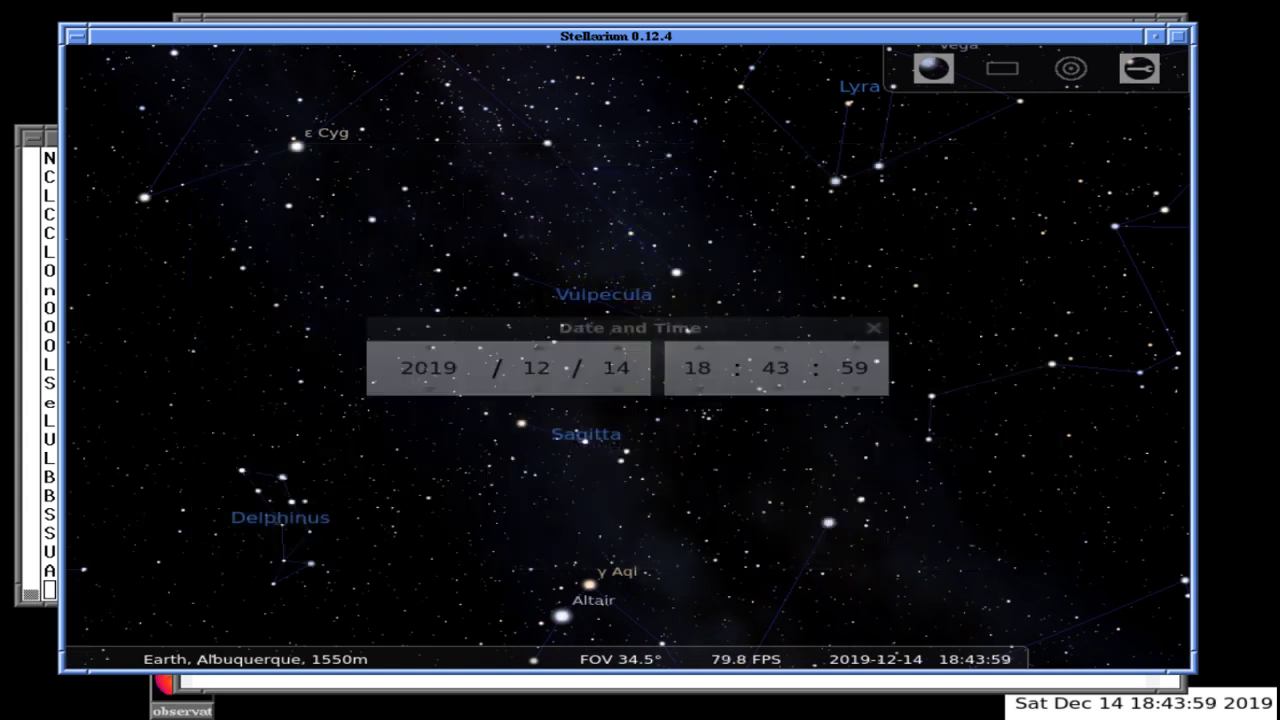
left_click(874, 327)
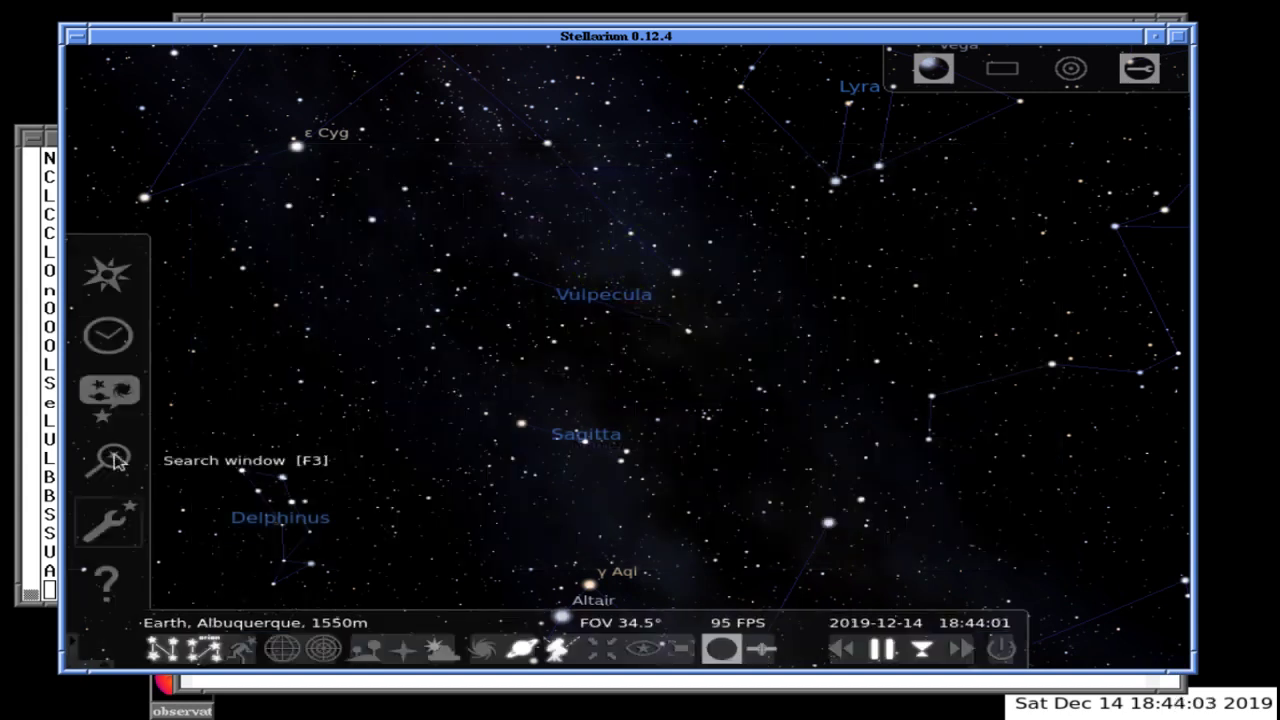
Turn off star twinkling and dynamic eye adaptation, and limit the displayed stars to magnitude 5.50
left_click(116, 390)
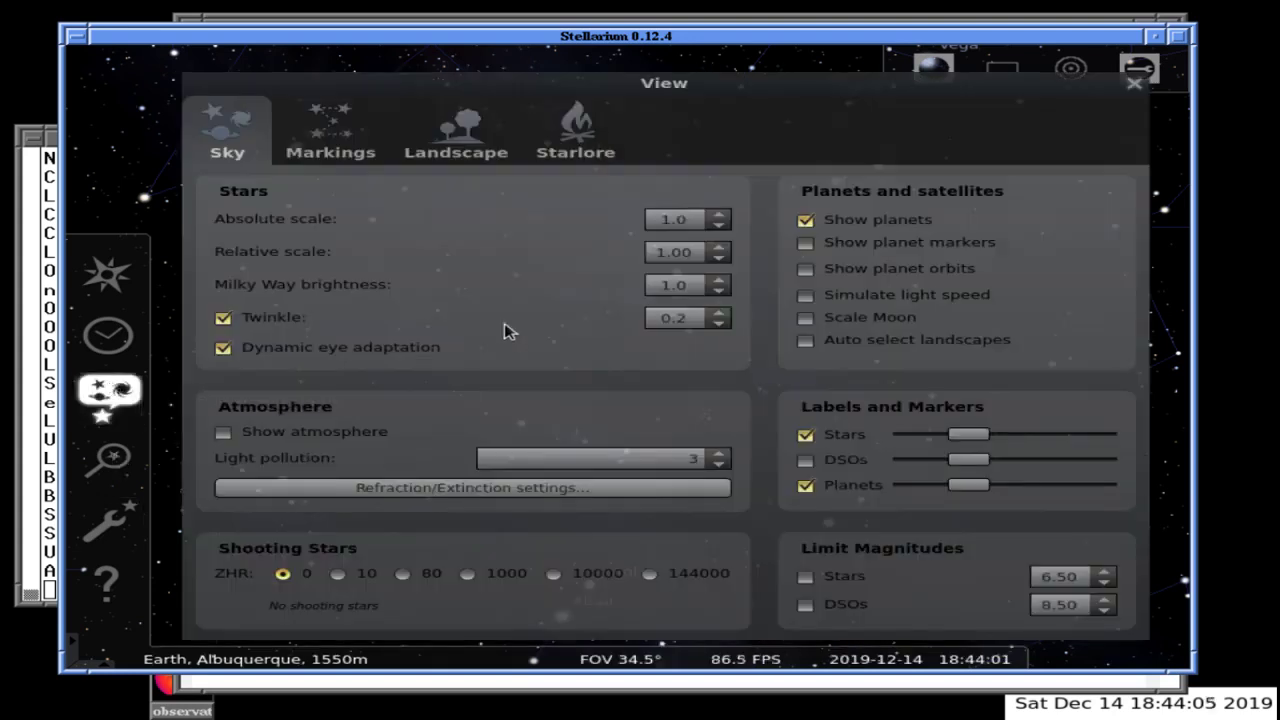
left_click(223, 318)
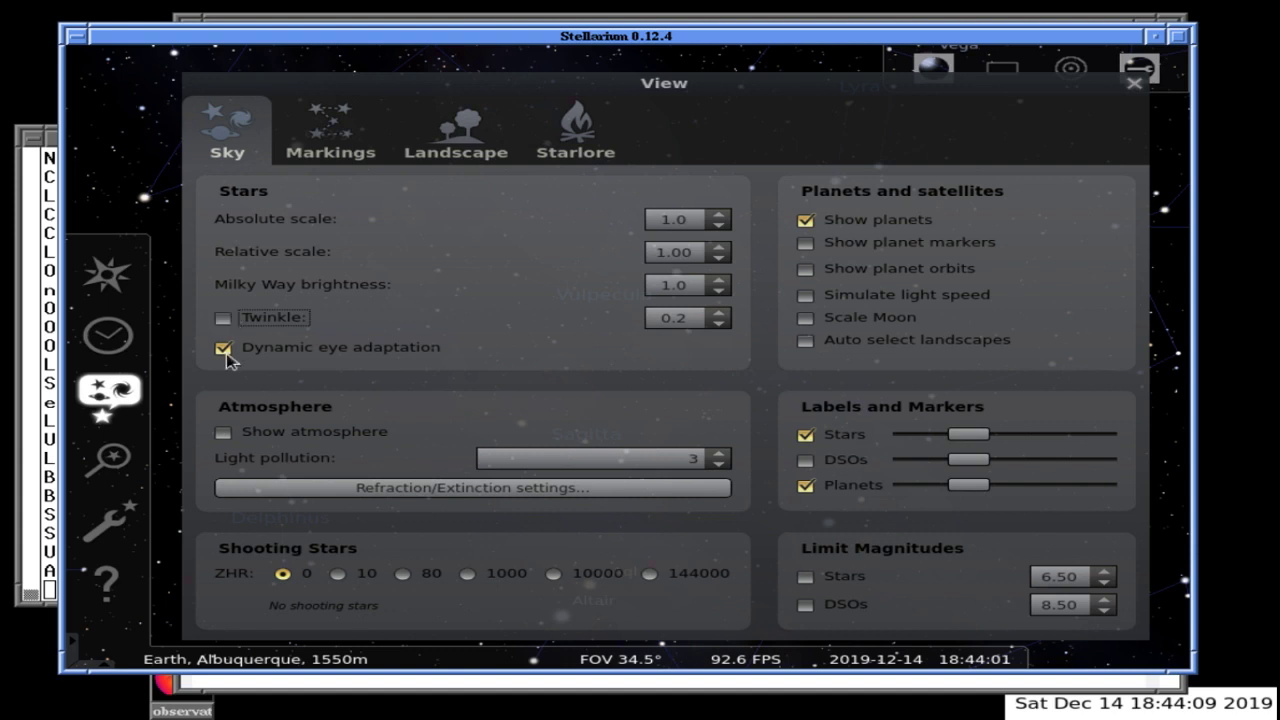
left_click(223, 348)
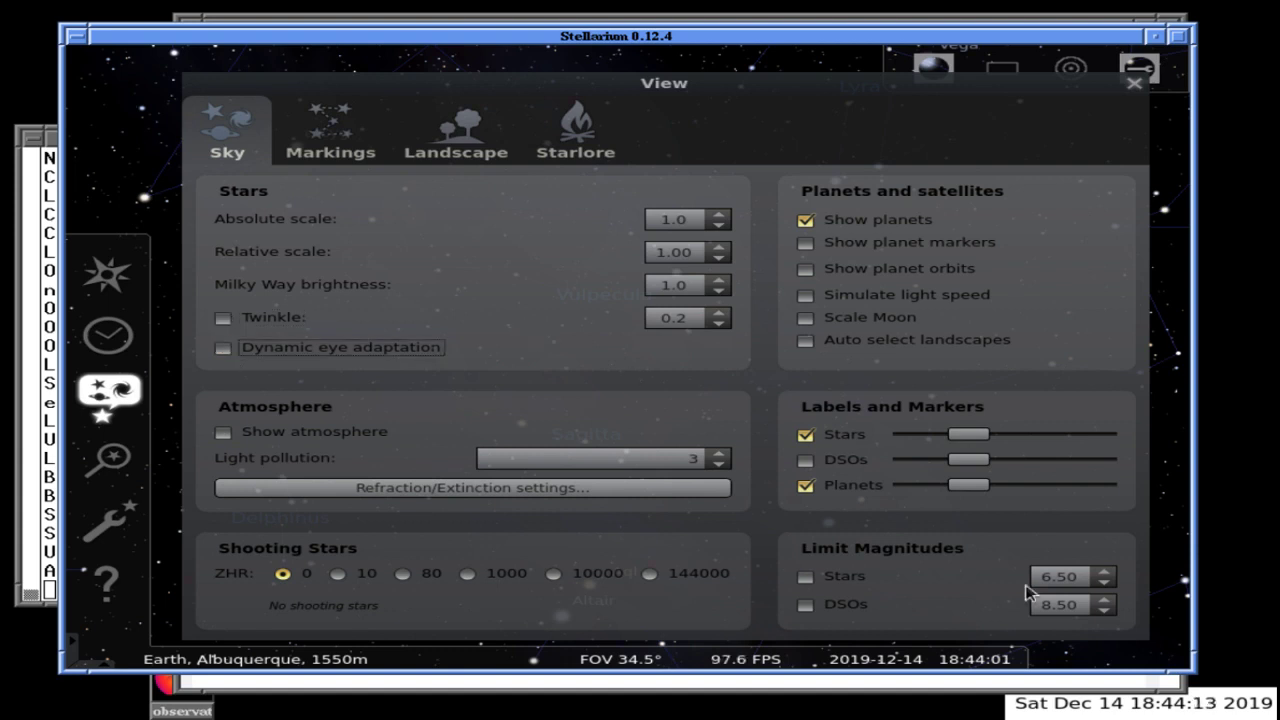
scroll(1105, 590, "down", 8)
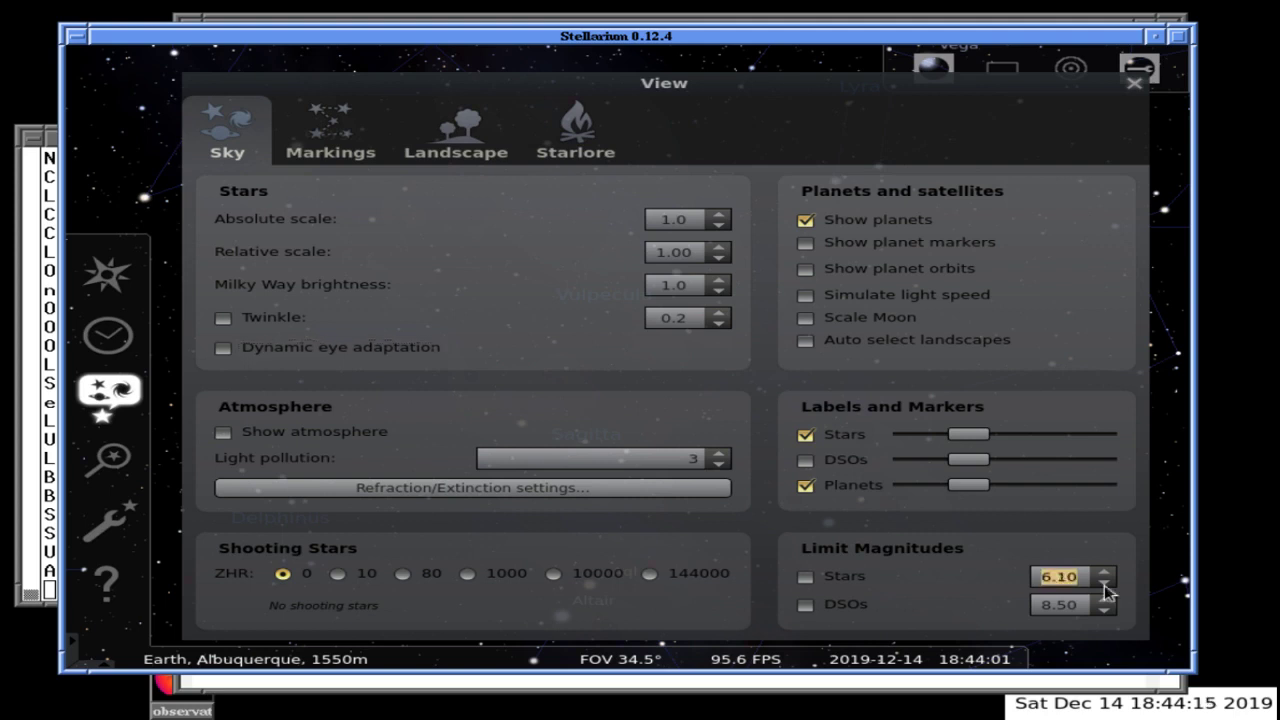
scroll(1105, 590, "down", 2)
left_click(808, 580)
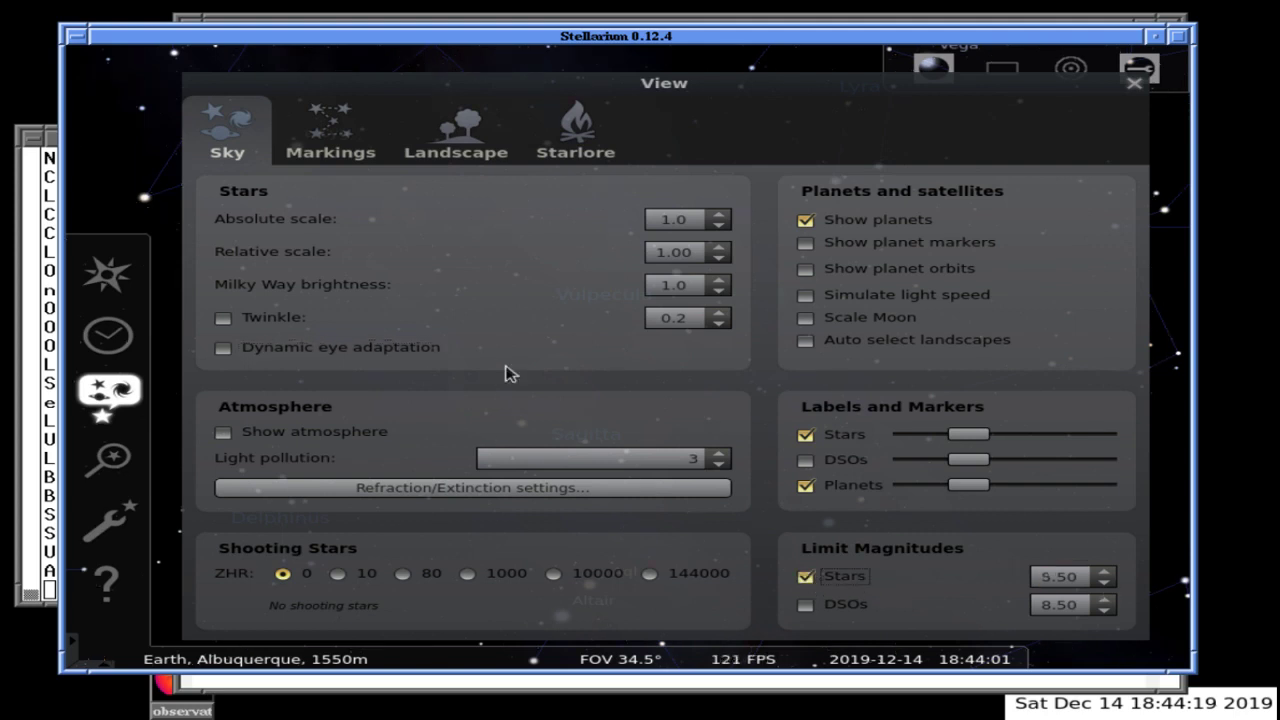
Hide the constellation boundaries, labels and lines and the ecliptic line, and close the view options window
left_click(345, 128)
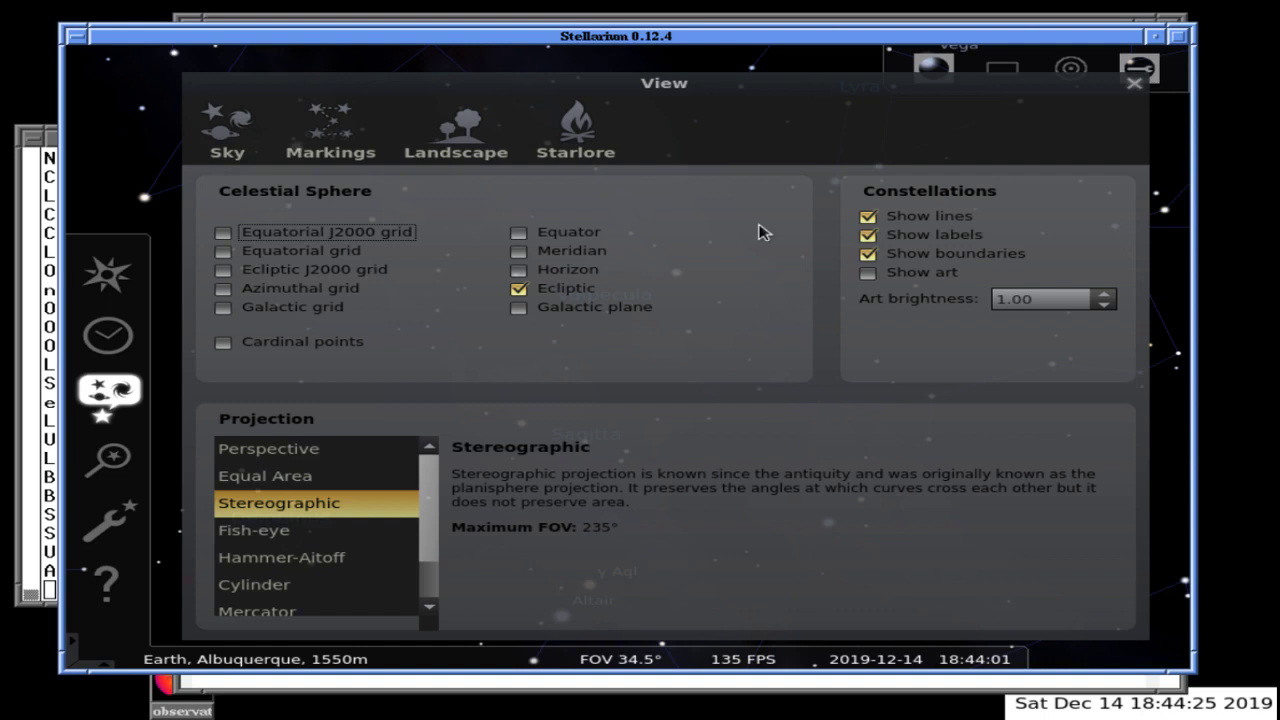
left_click(869, 255)
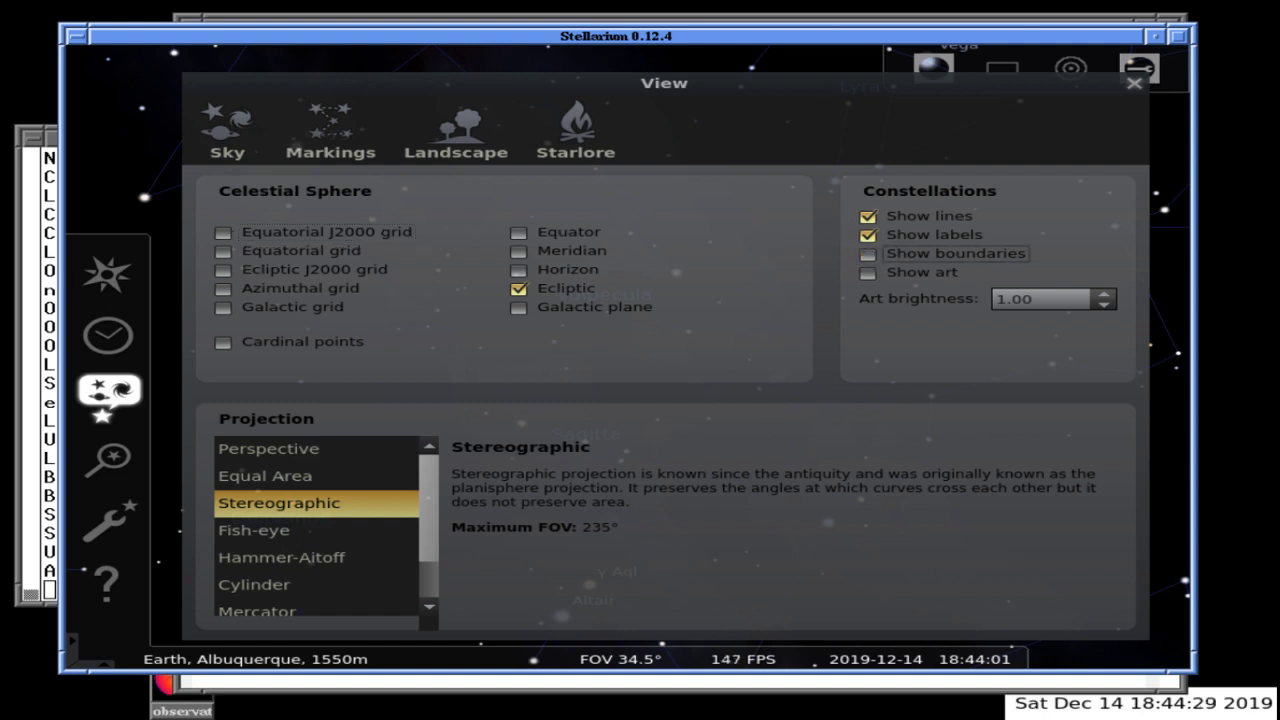
left_click(868, 236)
left_click(868, 217)
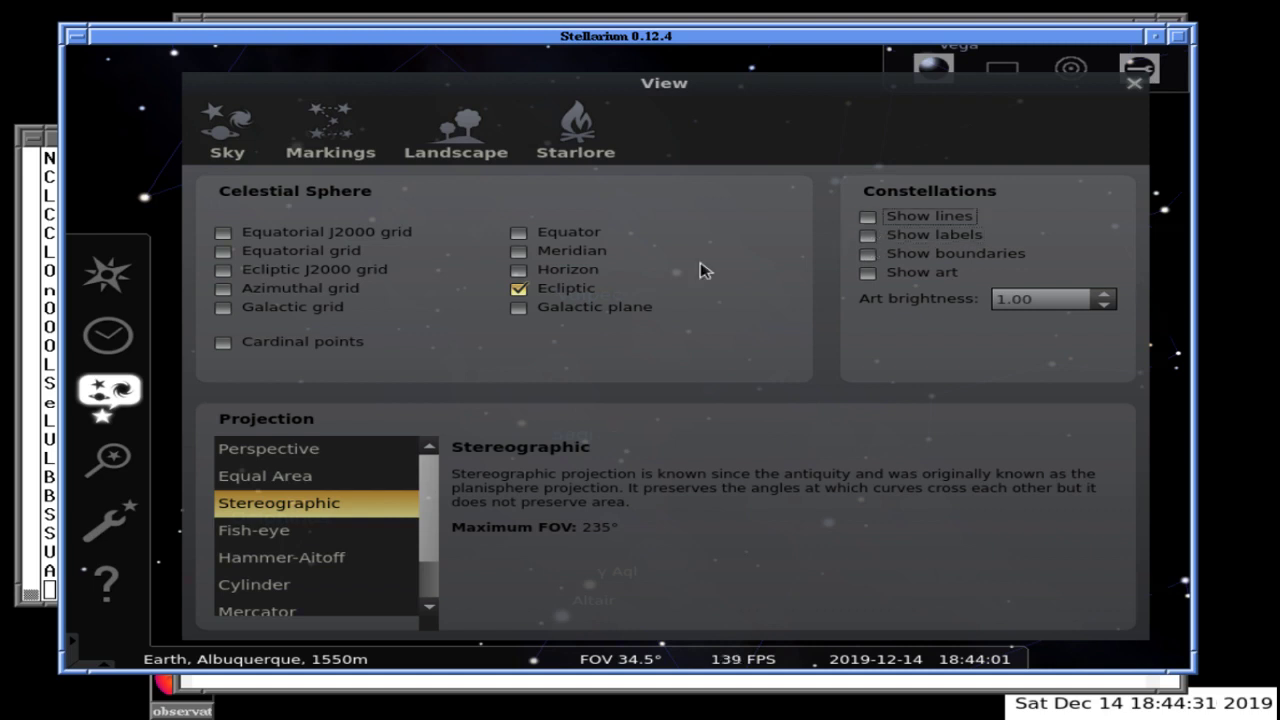
left_click(519, 290)
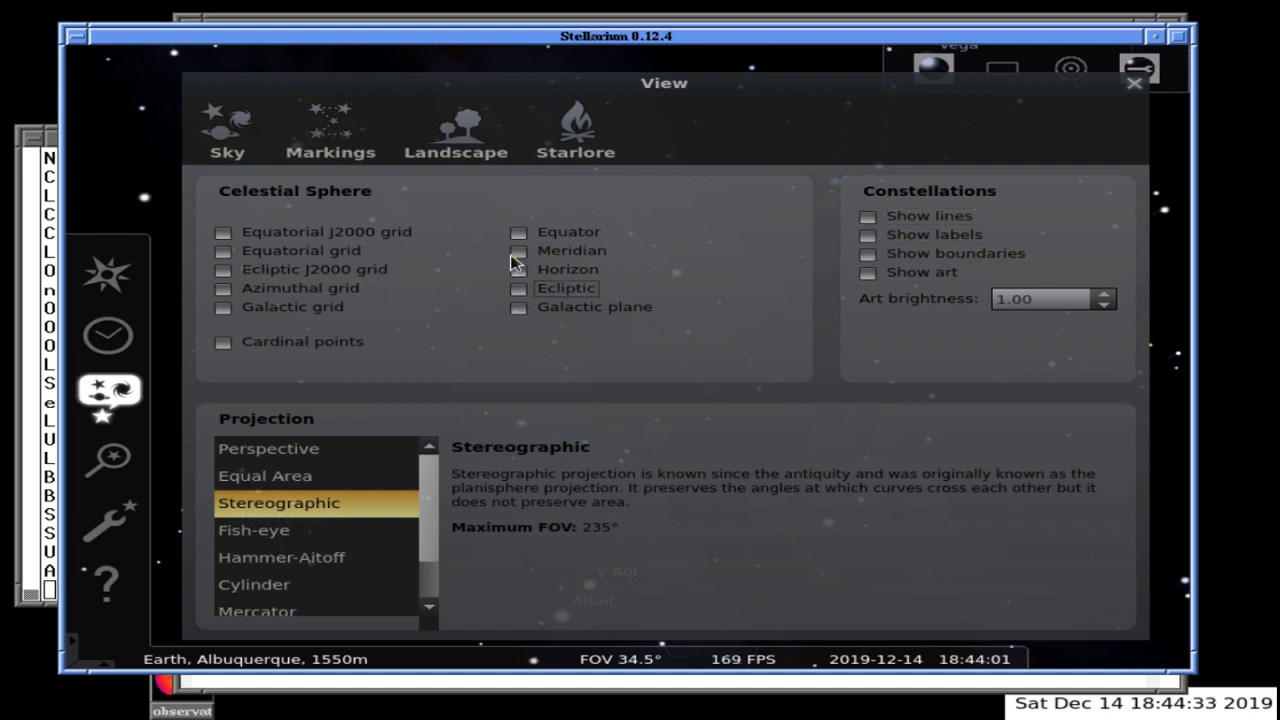
left_click(472, 133)
left_click(570, 136)
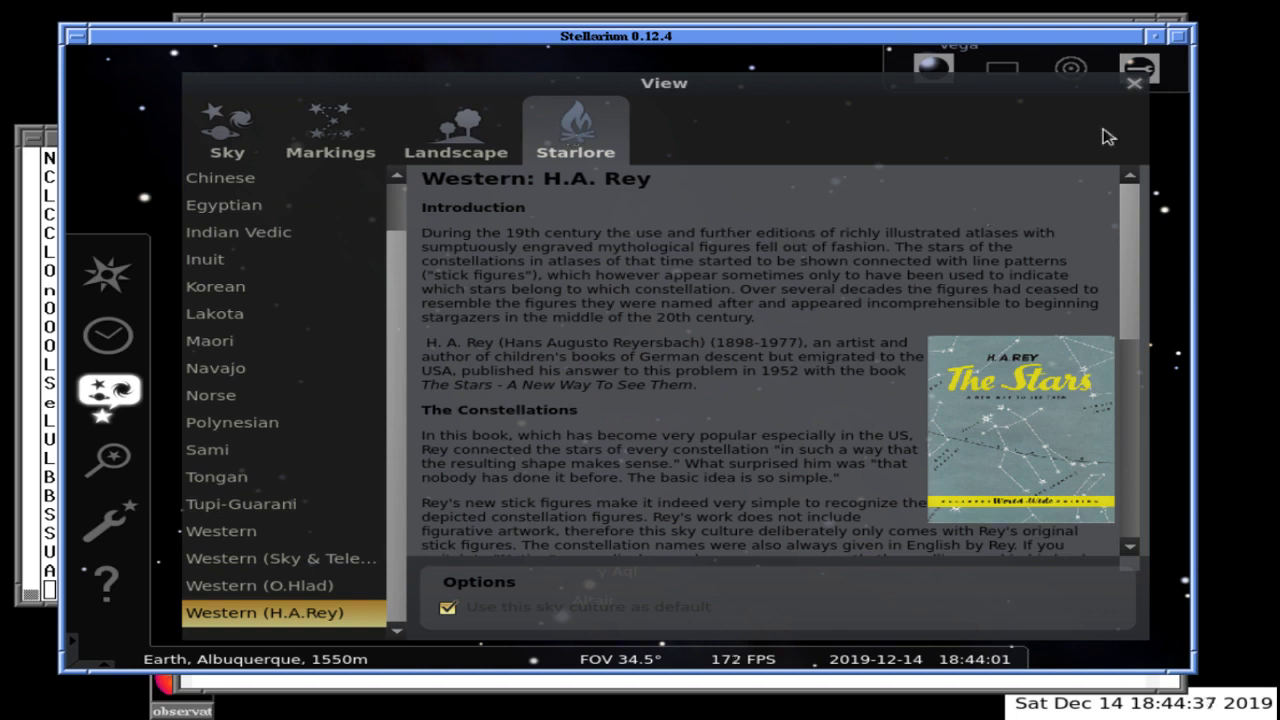
left_click(1134, 84)
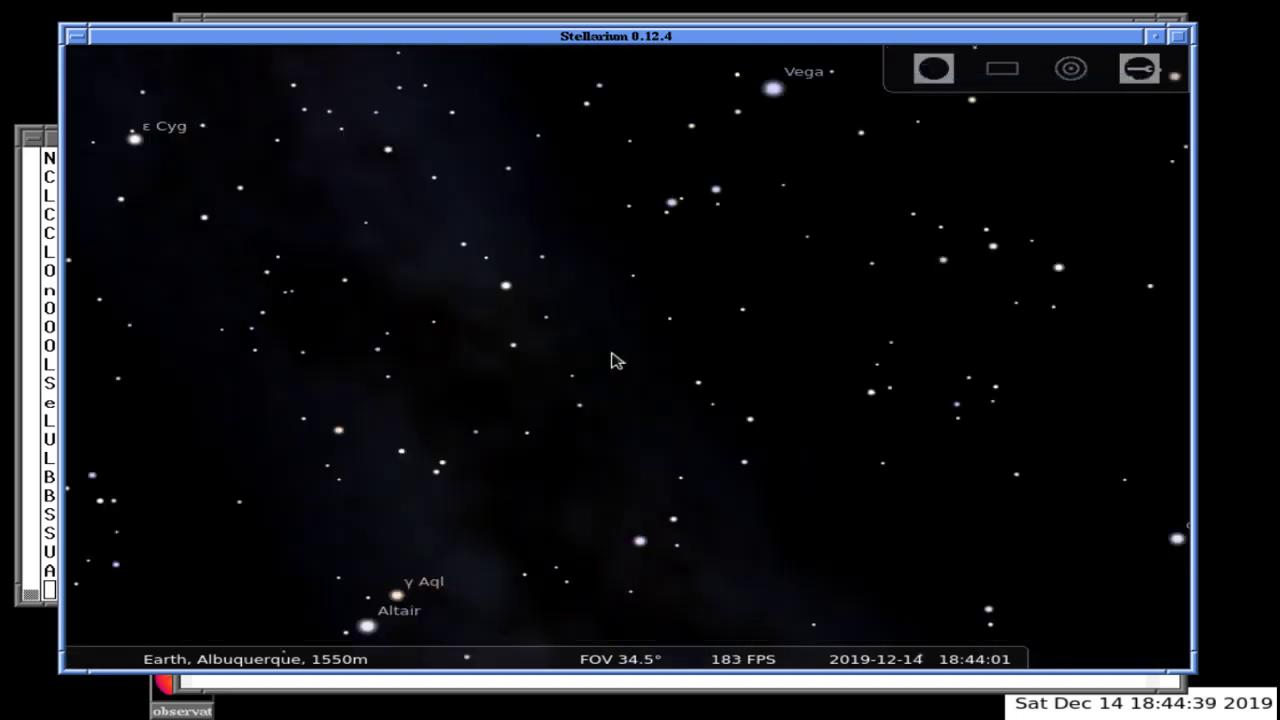
Turn on constellation art for the sky around Gemma and β Her, and bring the terminal window to the front
left_click_drag(615, 360, 349, 391)
left_click_drag(591, 374, 323, 449)
left_click_drag(757, 397, 422, 364)
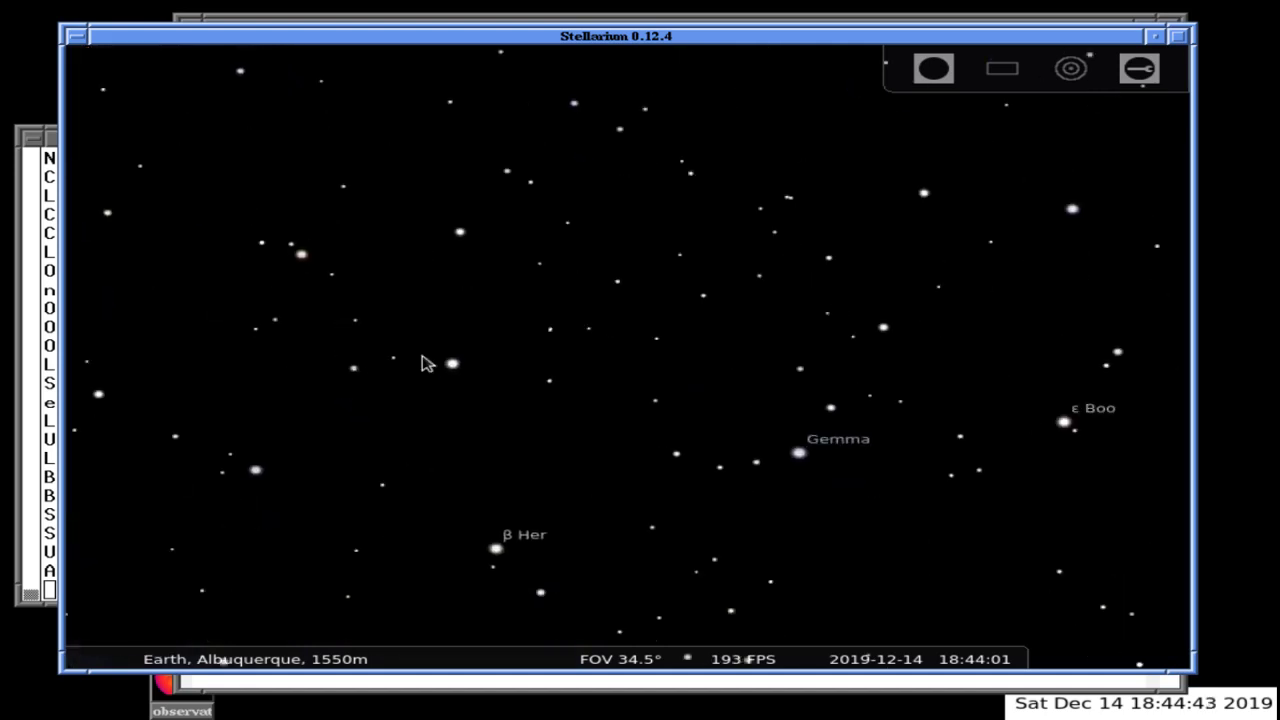
mouse_move(168, 641)
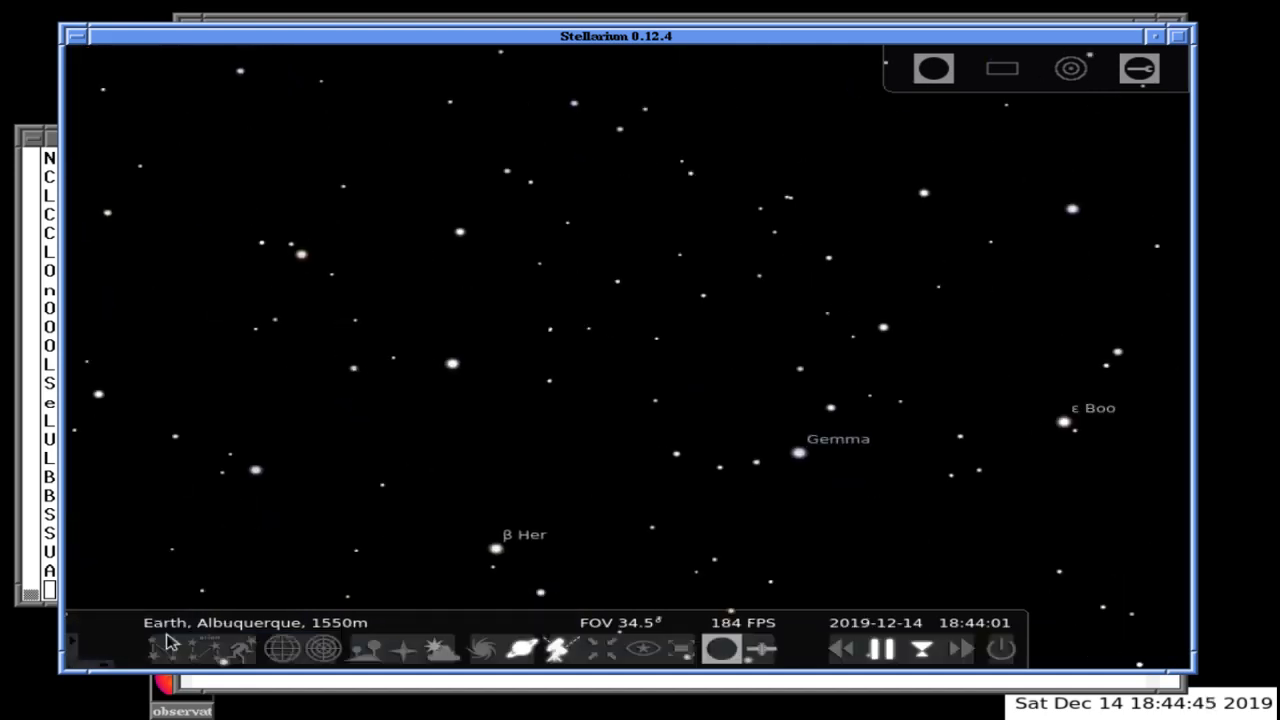
left_click(242, 648)
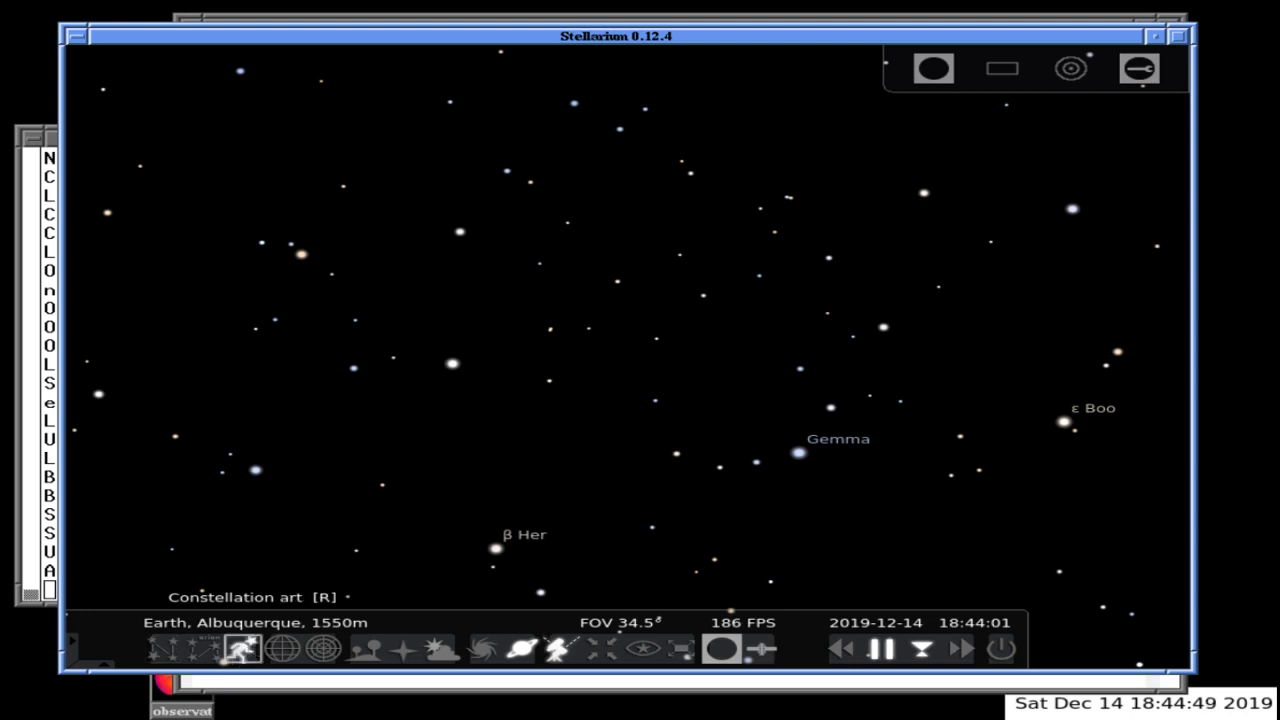
left_click(50, 505)
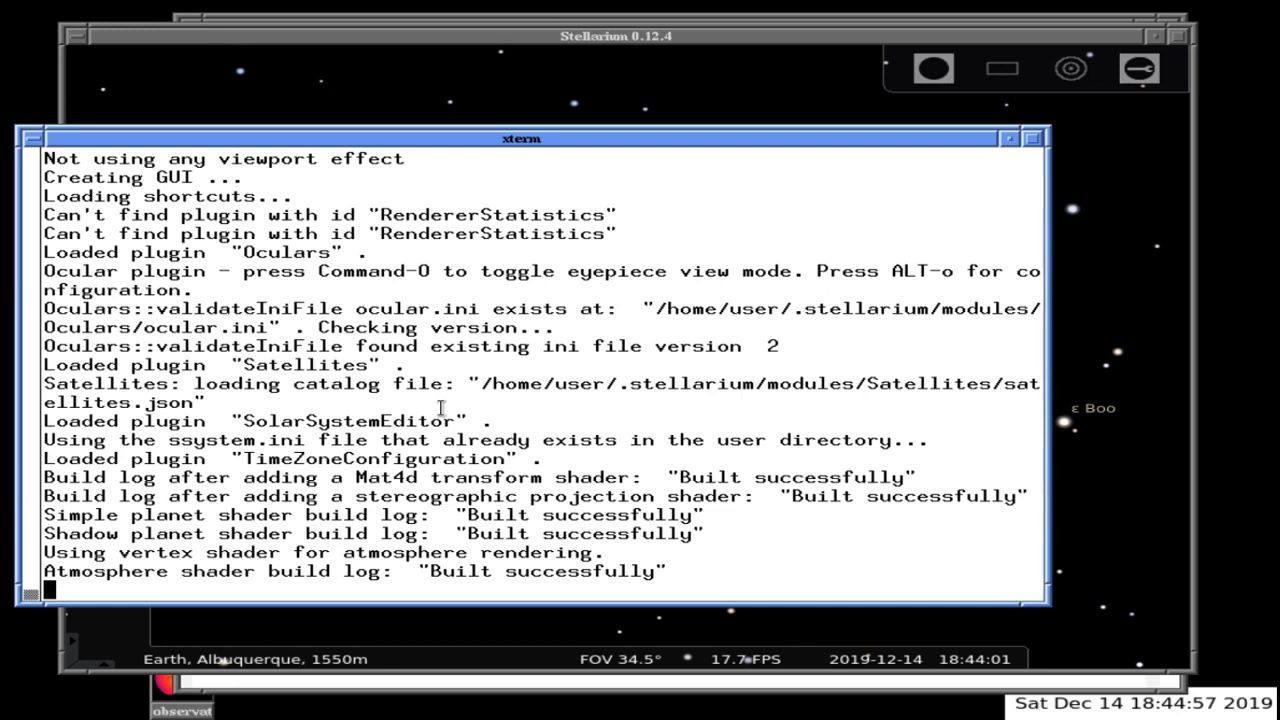
Bring up fresh shell prompts below the Stellarium start-up log in the terminal, checking the star view in between
key("Return")
key("Return")
key("Return")
left_click(424, 662)
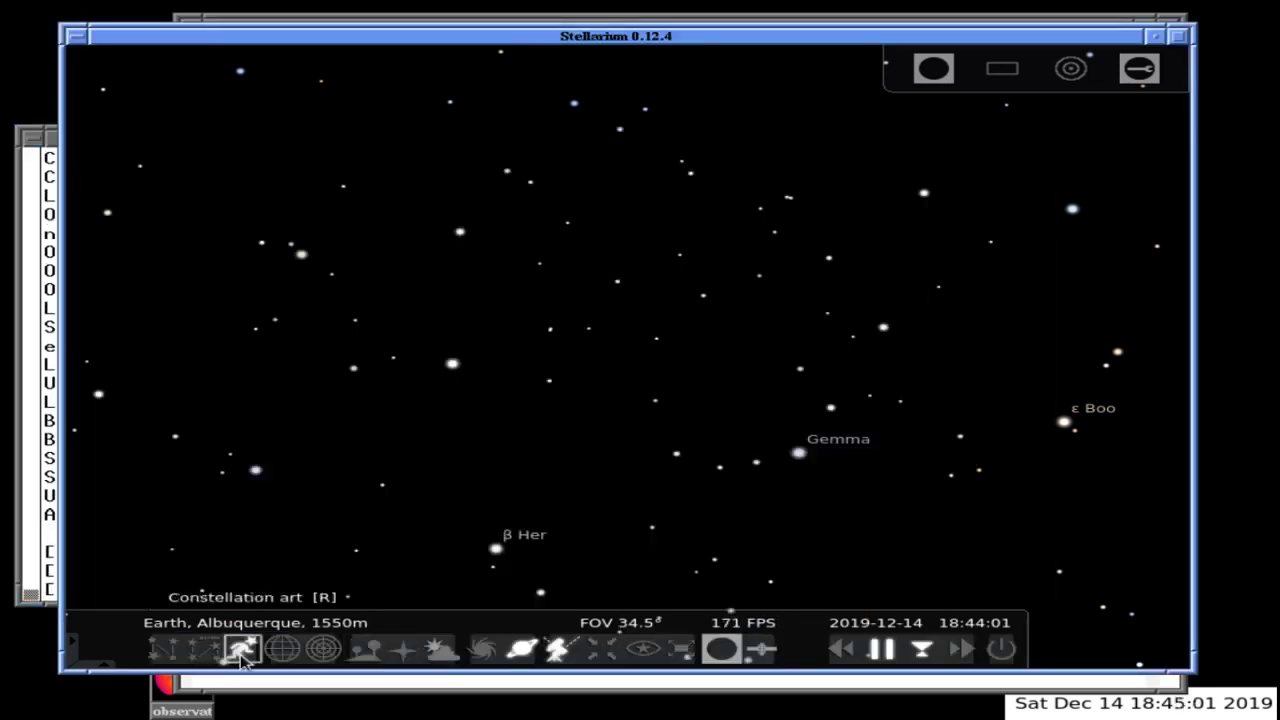
left_click(35, 400)
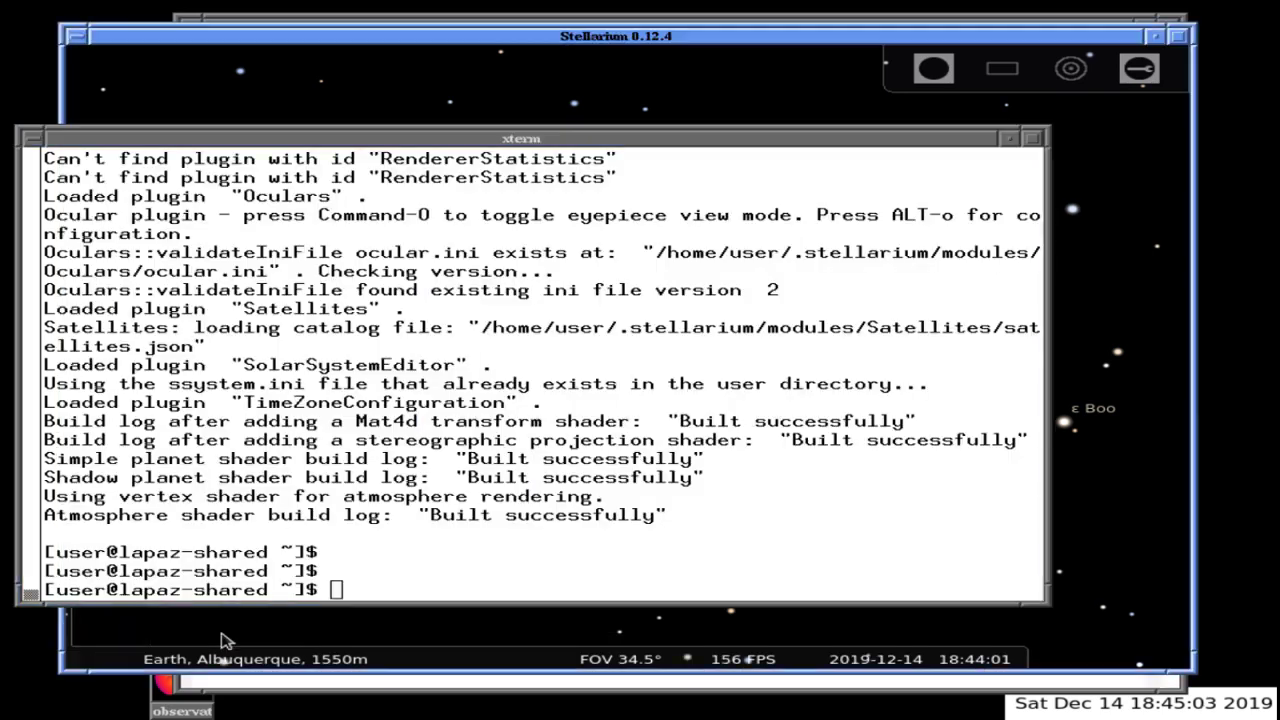
Turn off constellation art and show the constellation labels and lines over a wider field of view
left_click(224, 640)
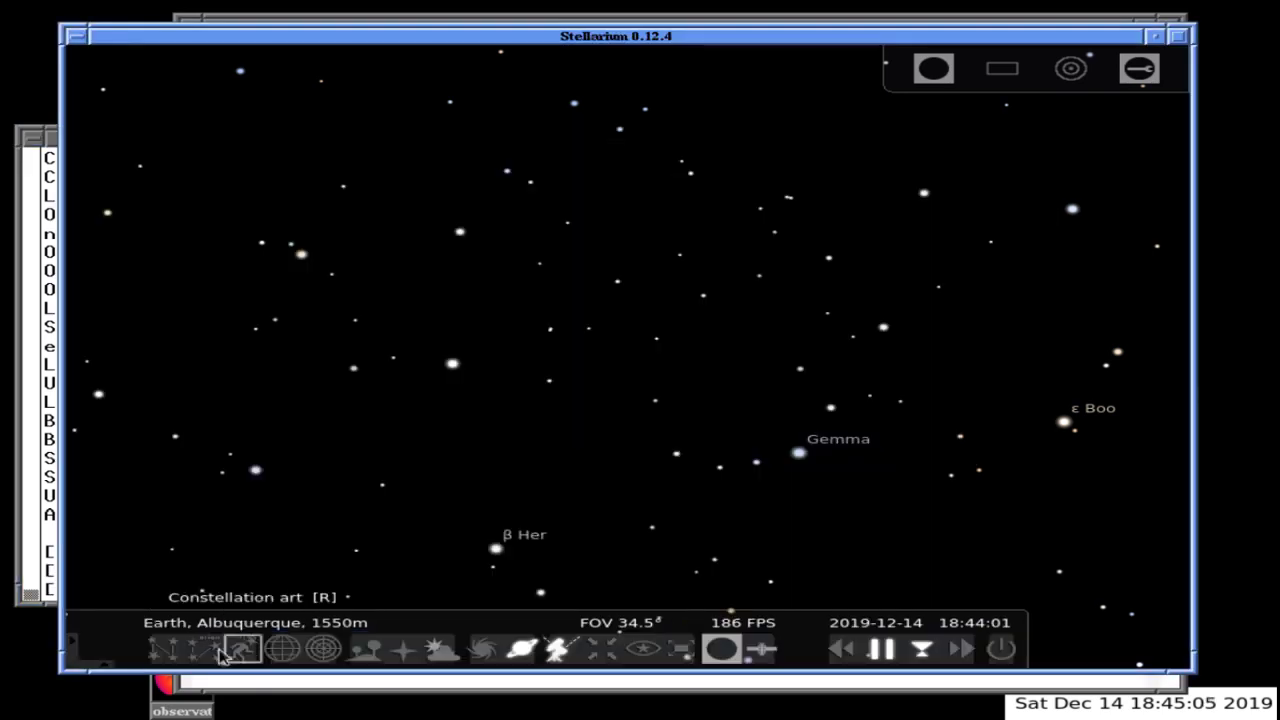
left_click(202, 650)
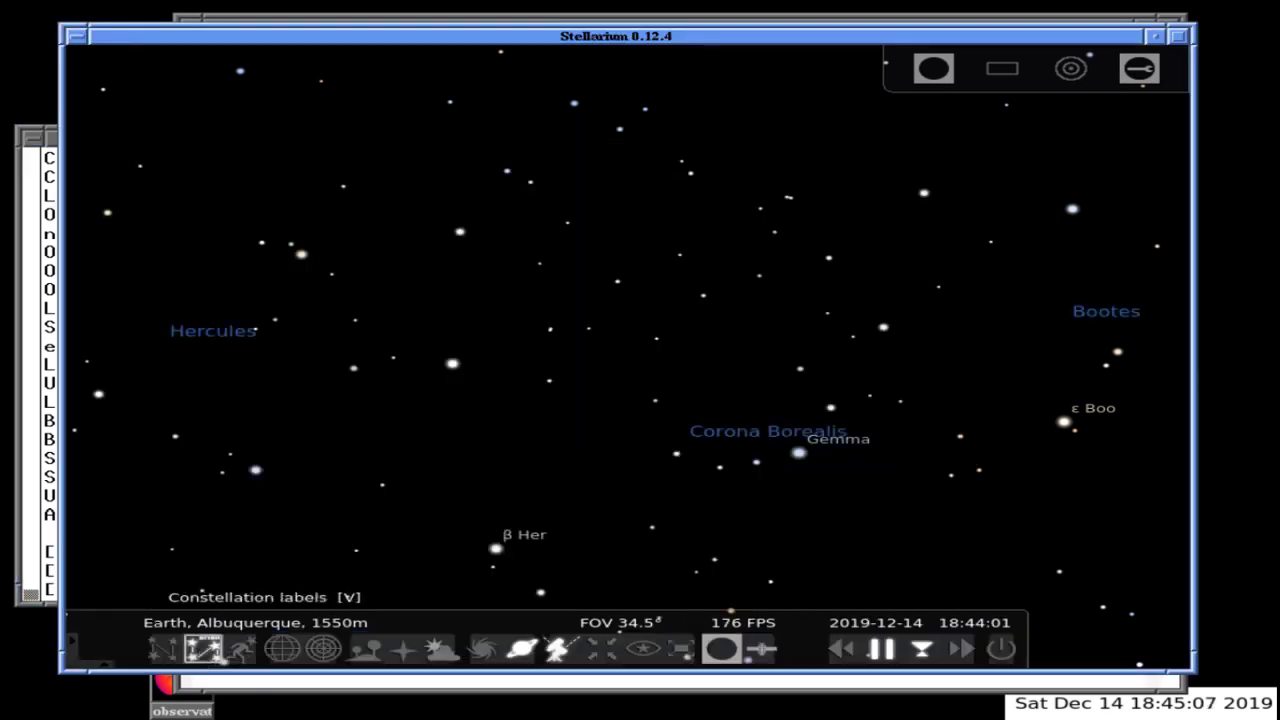
left_click(158, 650)
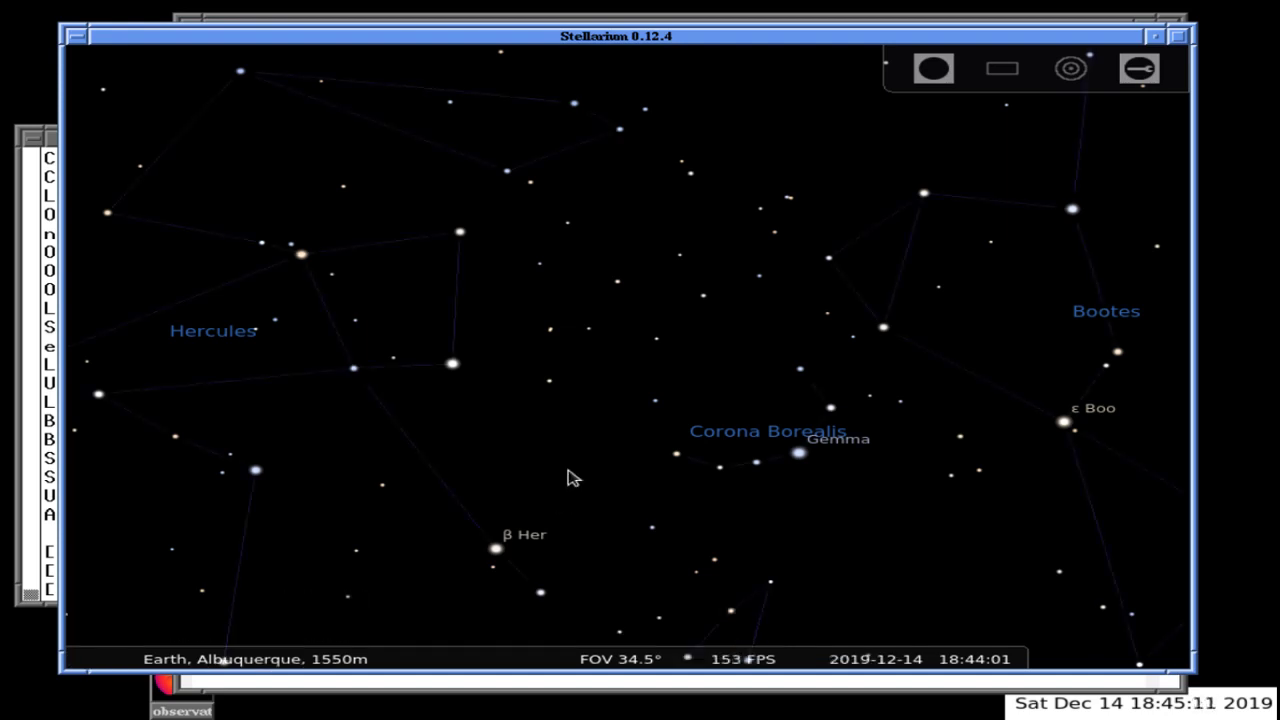
scroll(567, 469, "down", 3)
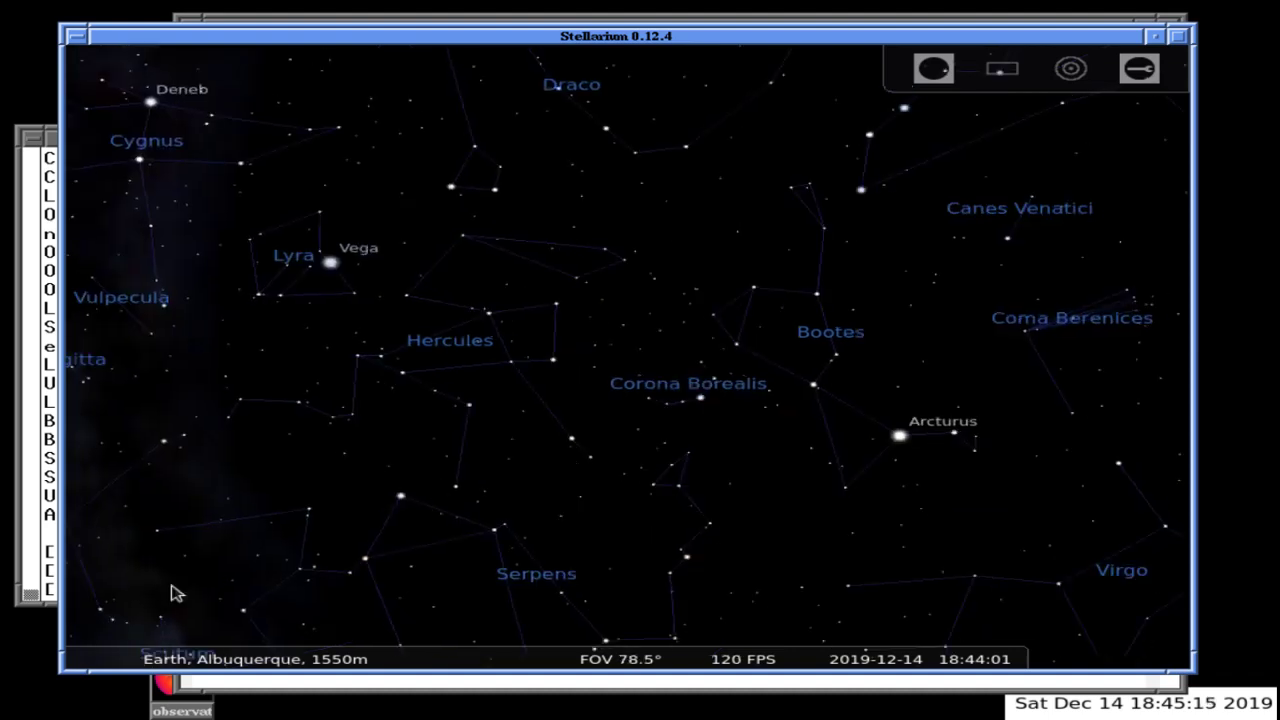
Turn on the constellation boundaries in the view options and close the window
mouse_move(75, 630)
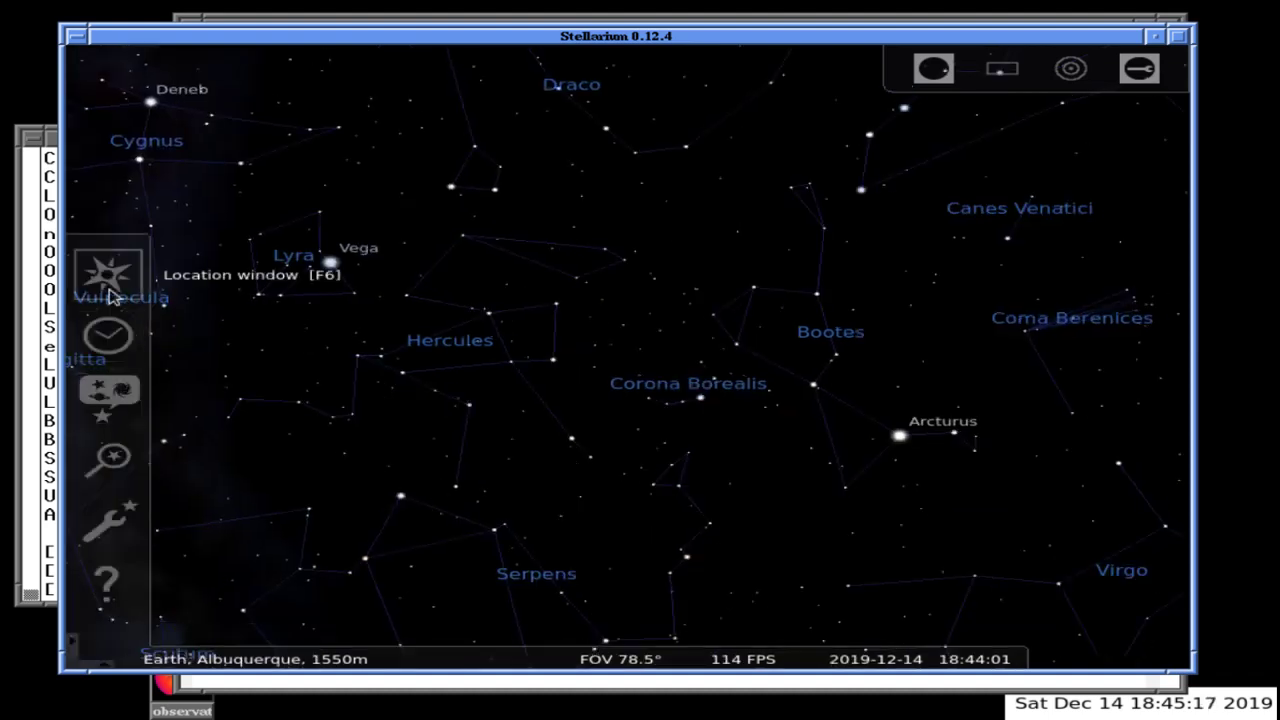
left_click(100, 400)
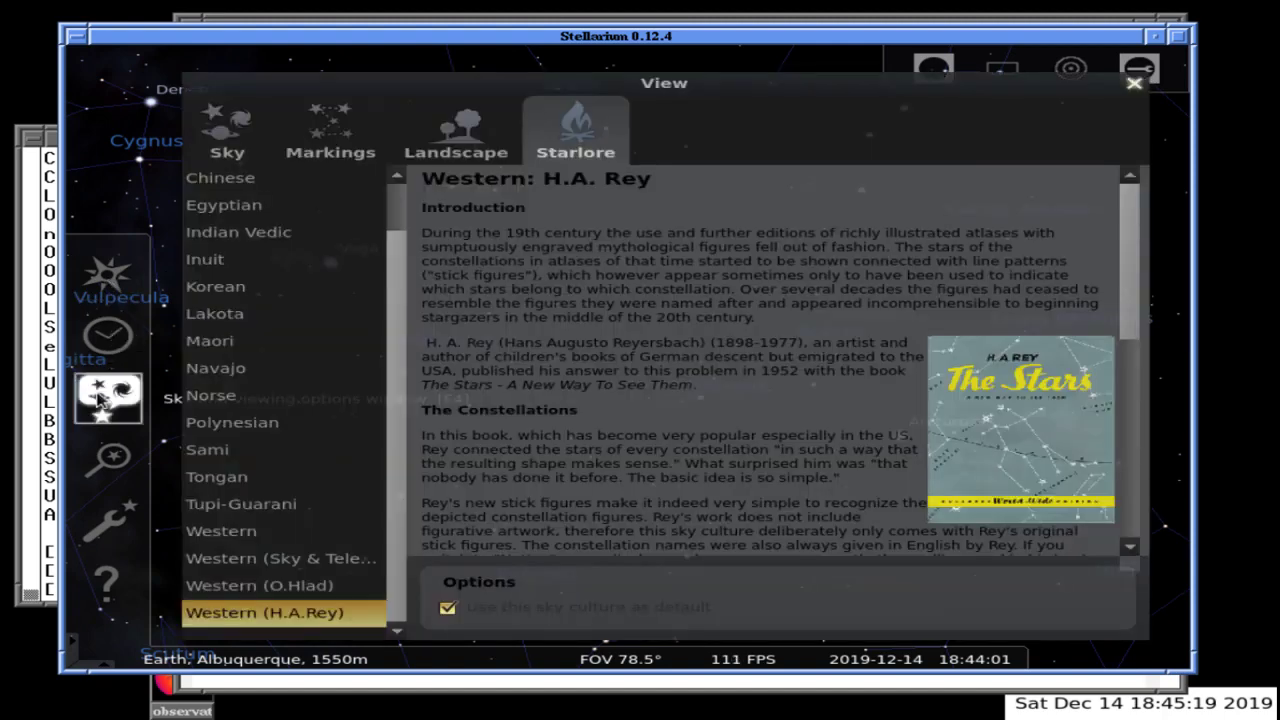
left_click(330, 130)
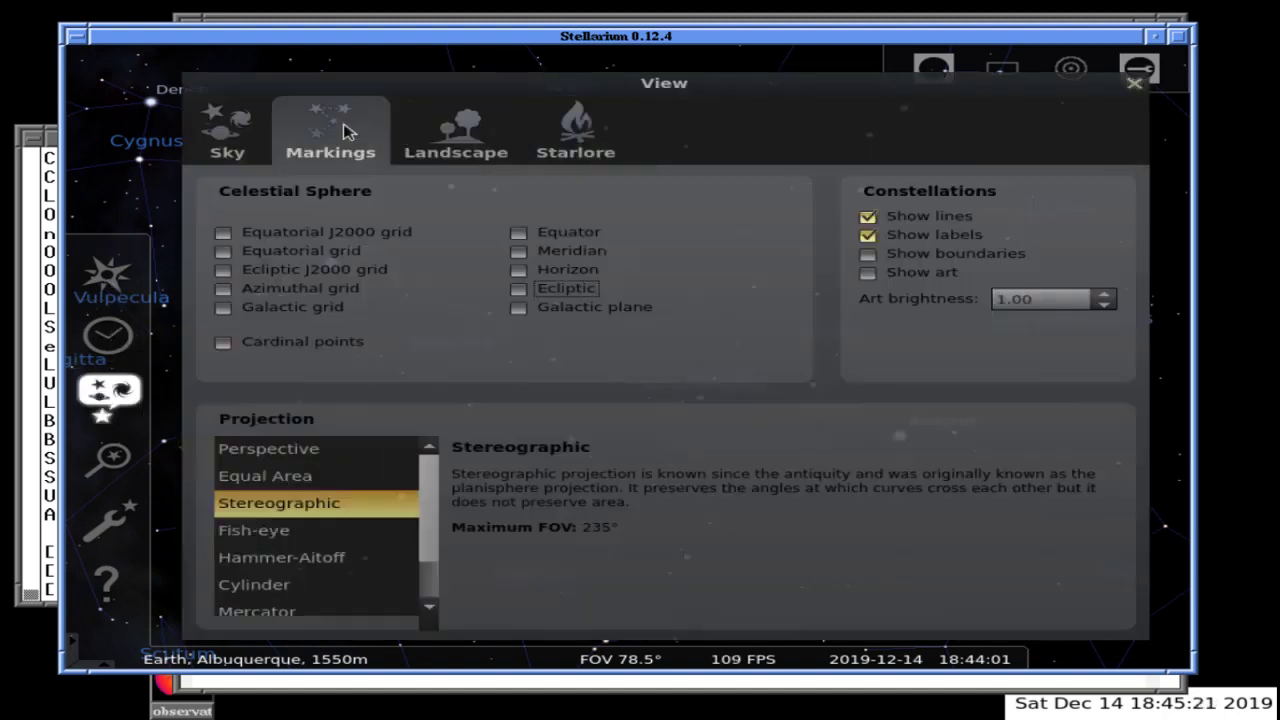
left_click(867, 255)
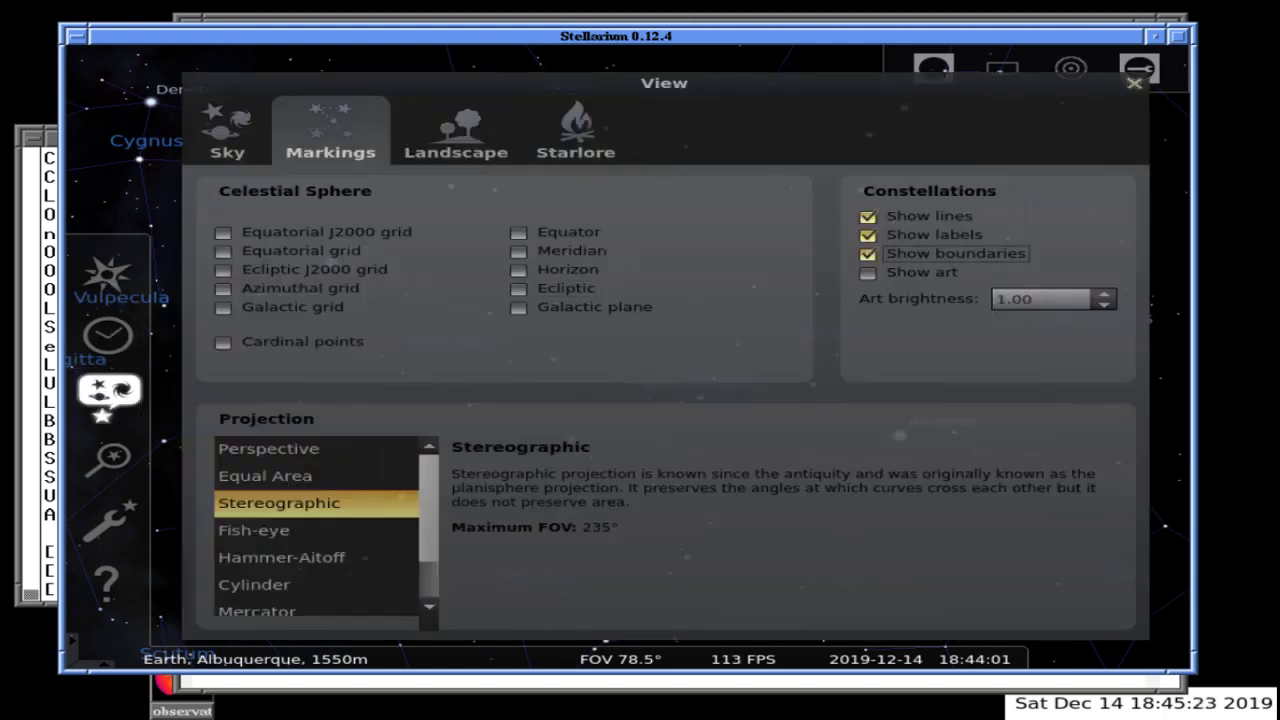
left_click(53, 370)
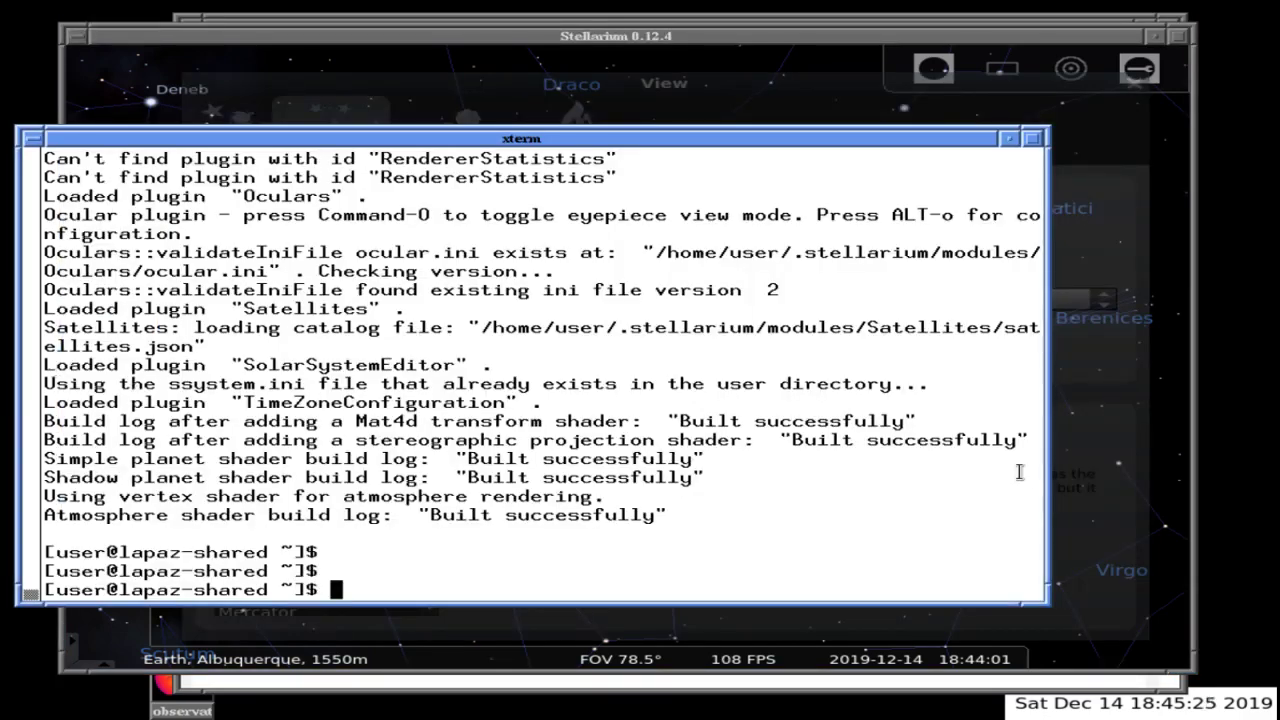
left_click(1137, 406)
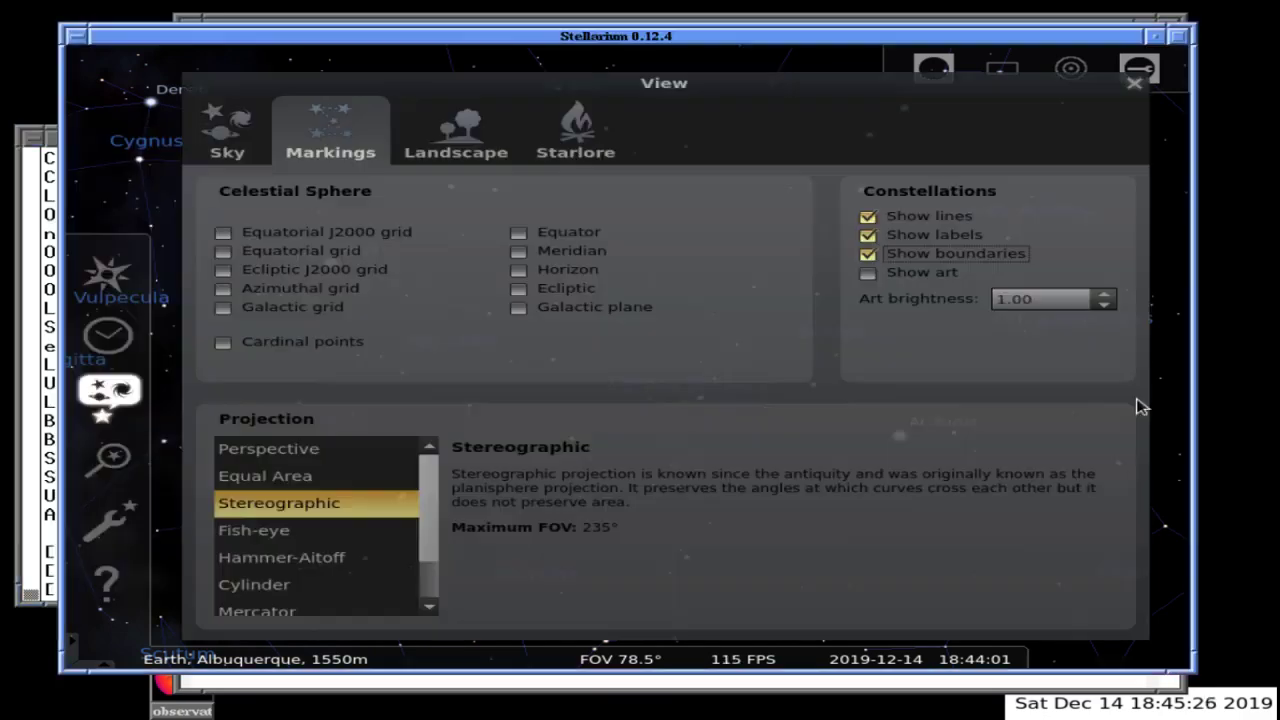
left_click(1134, 84)
Look over the labelled constellations around Corona Borealis, then across the sky from Coma Berenices to Aries
key("Up")
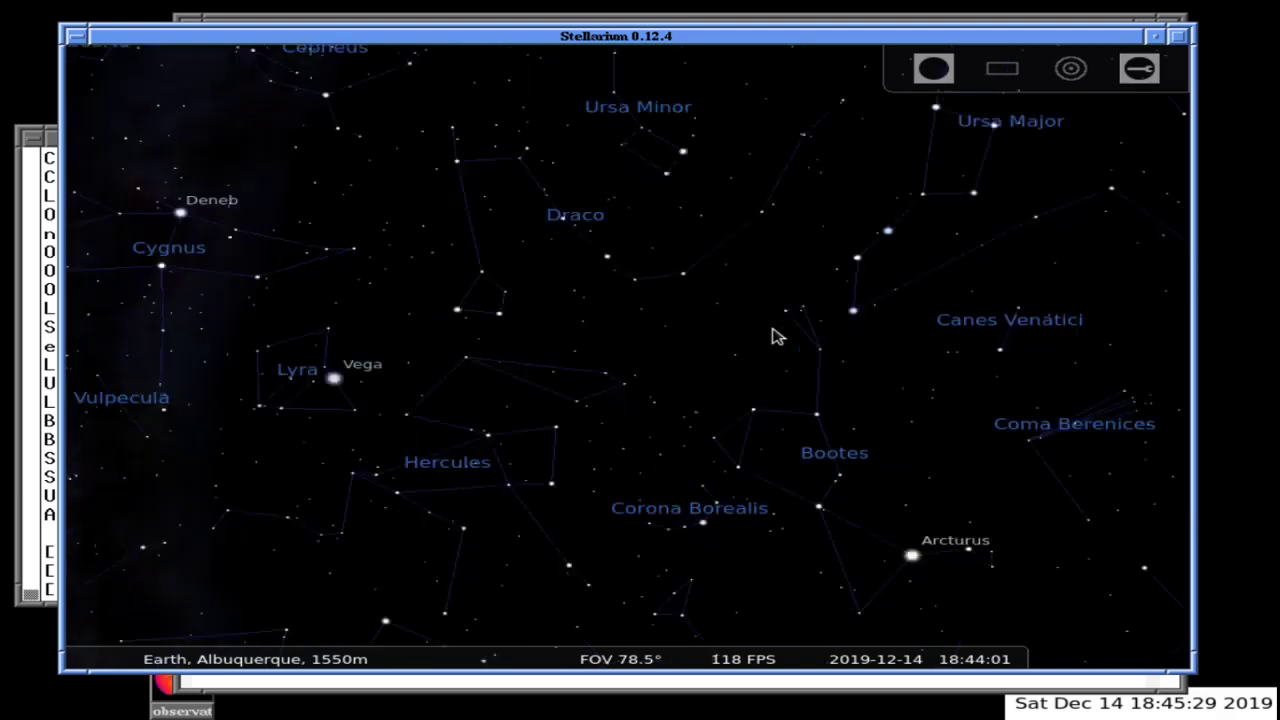
key("Down")
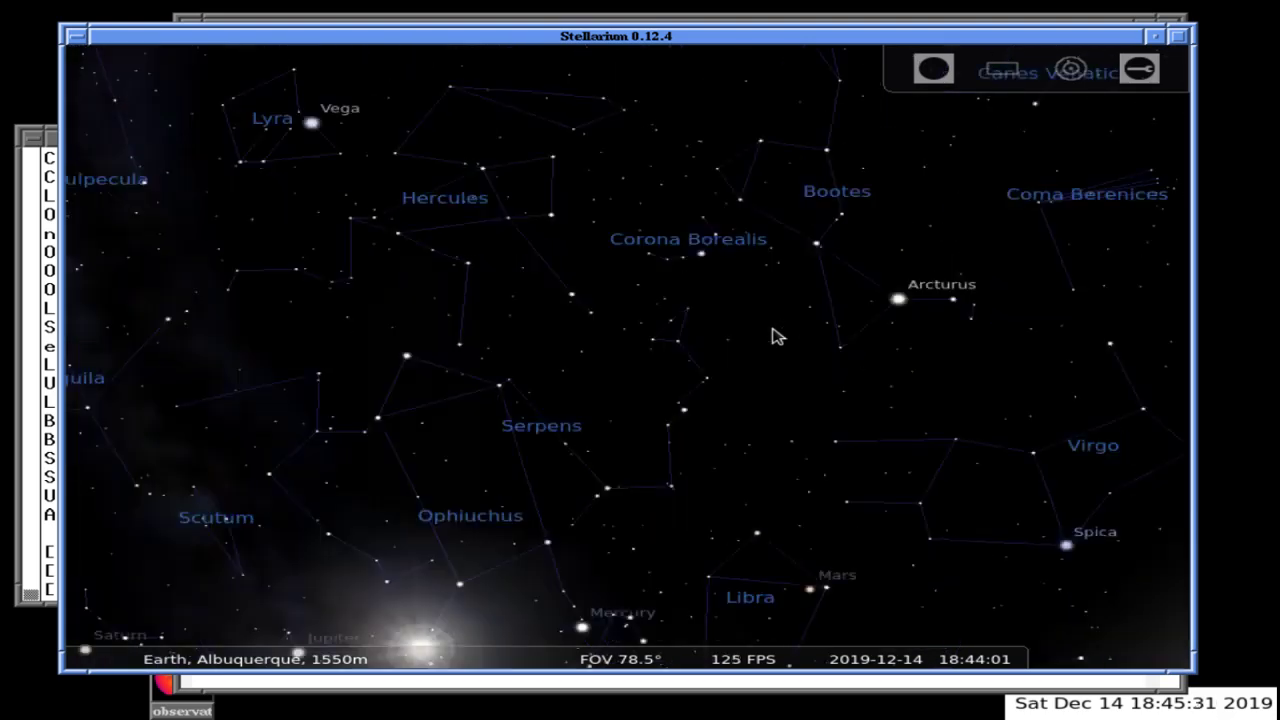
key("Up")
key("Page_Down")
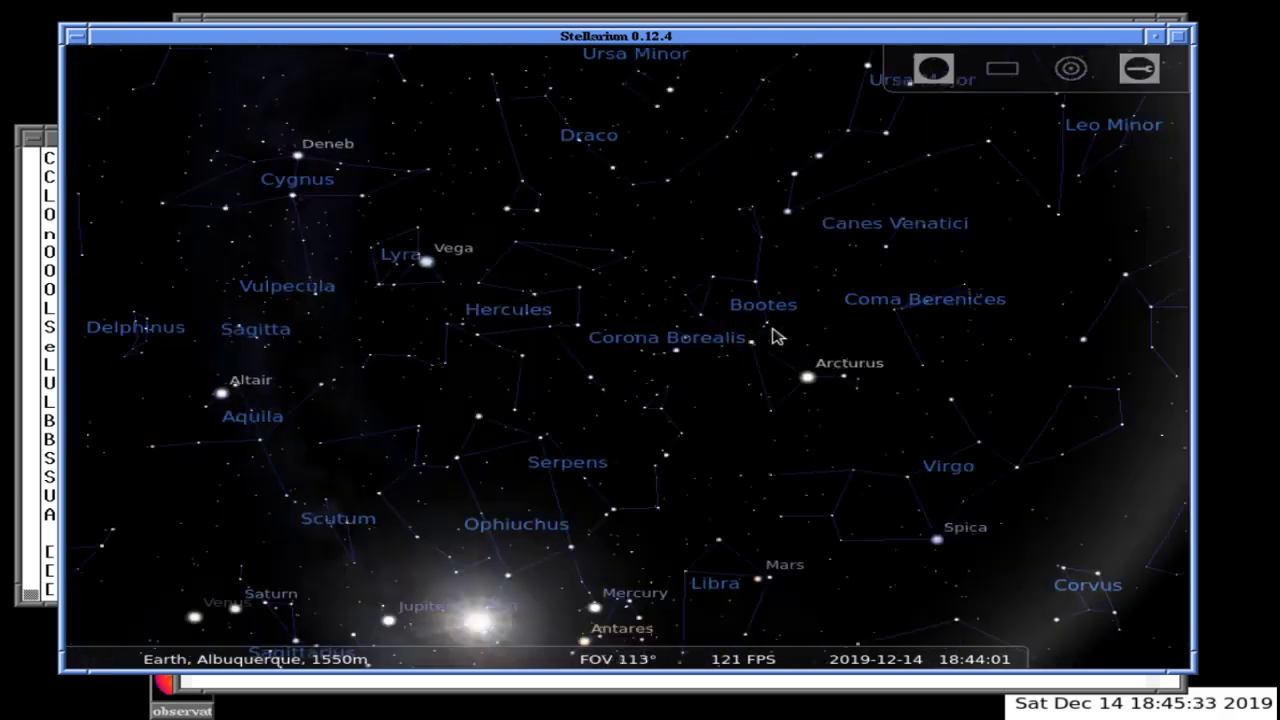
key("Page_Up")
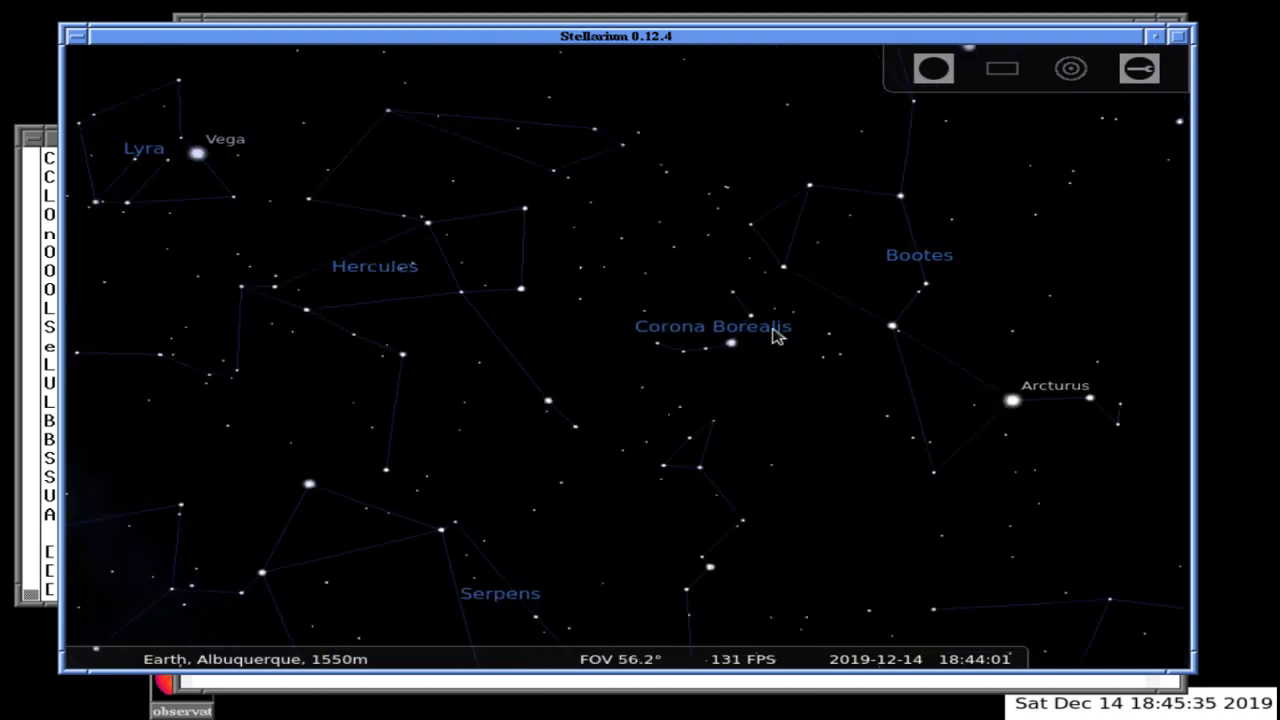
key("Right")
key("Right")
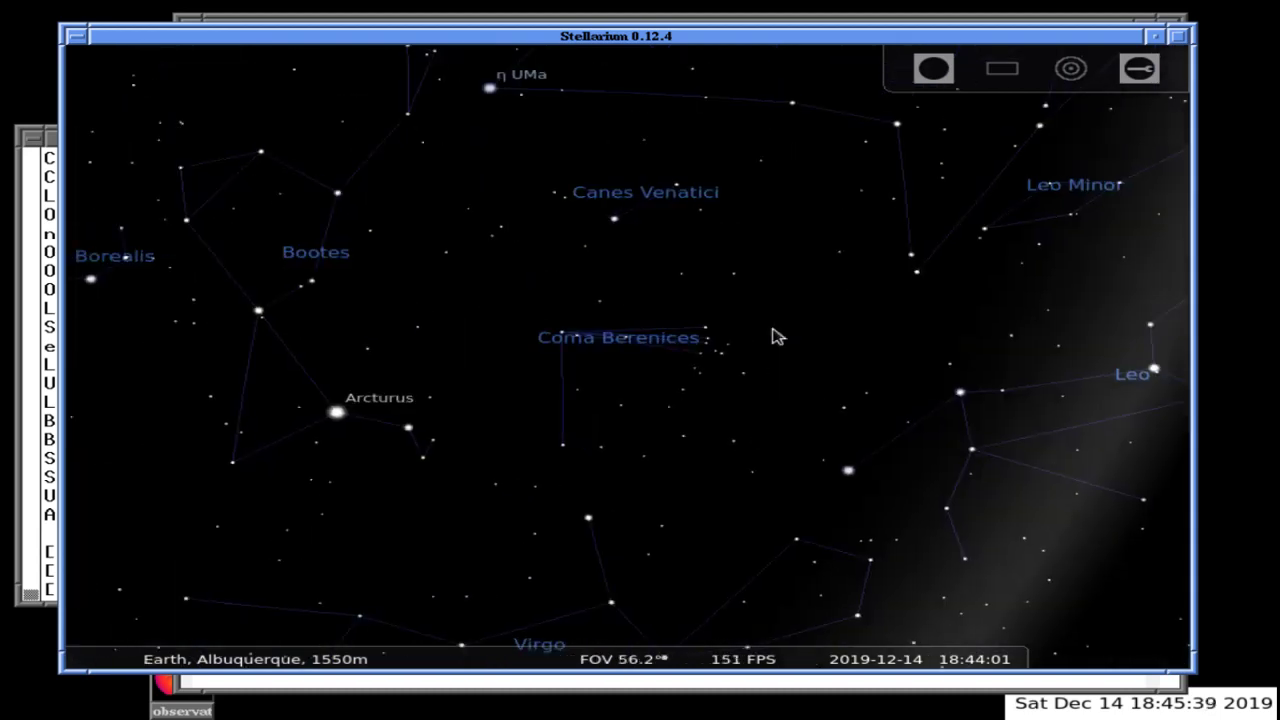
key("Left")
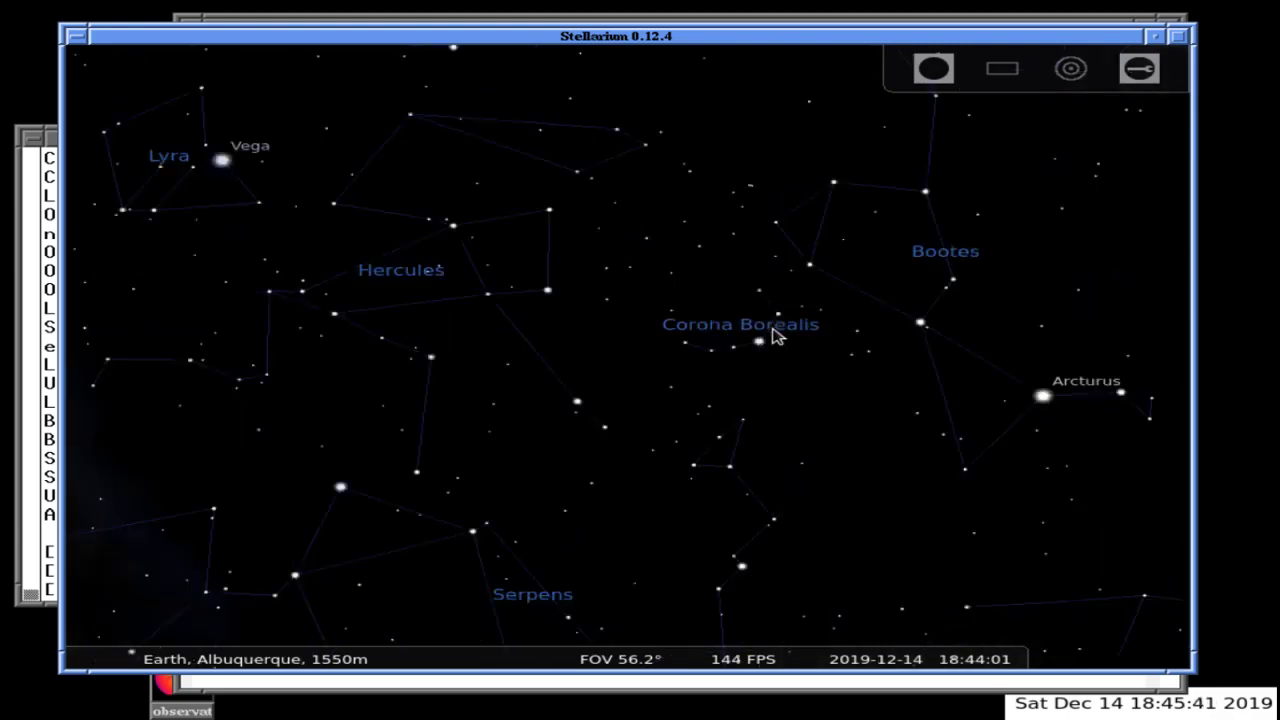
key("Left")
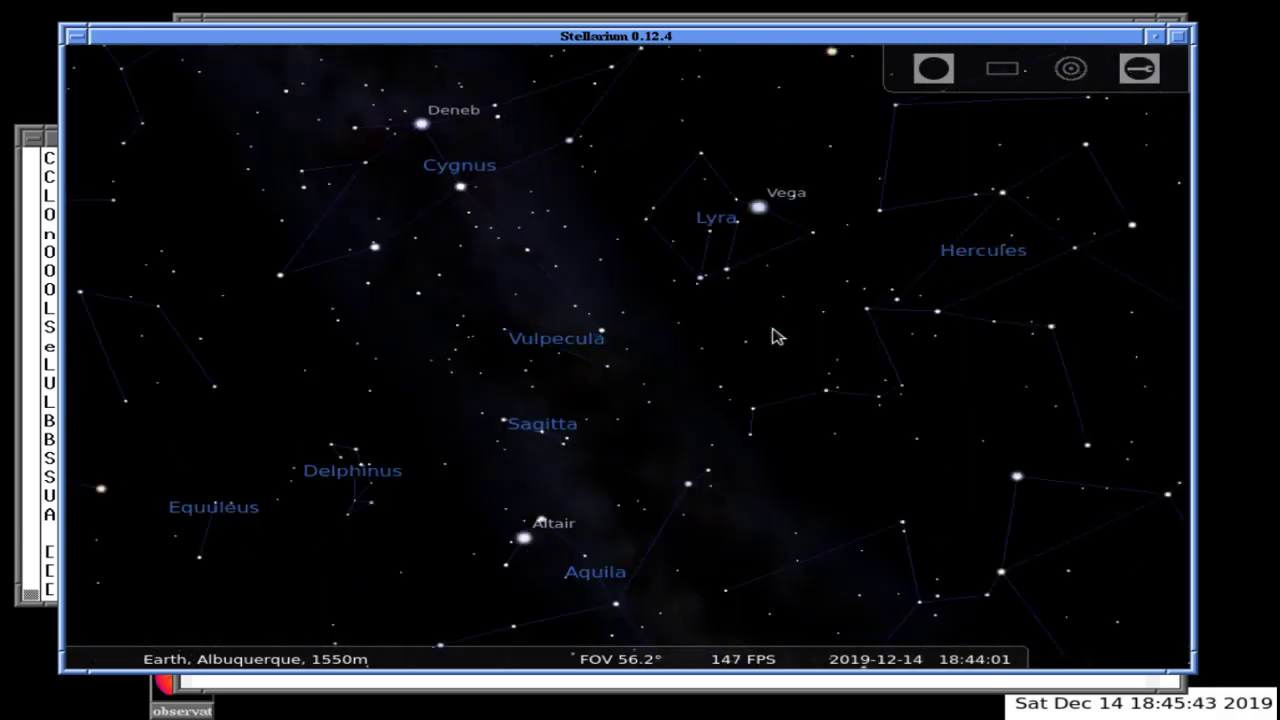
key("Left")
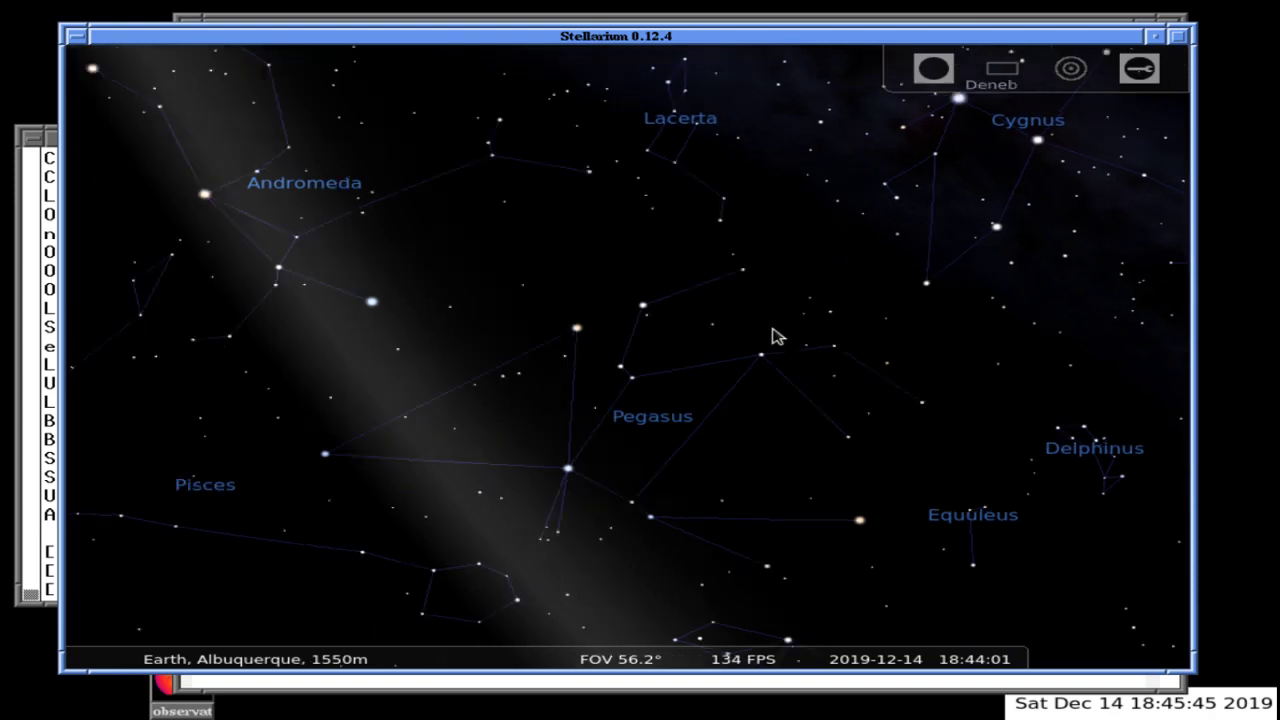
key("Left")
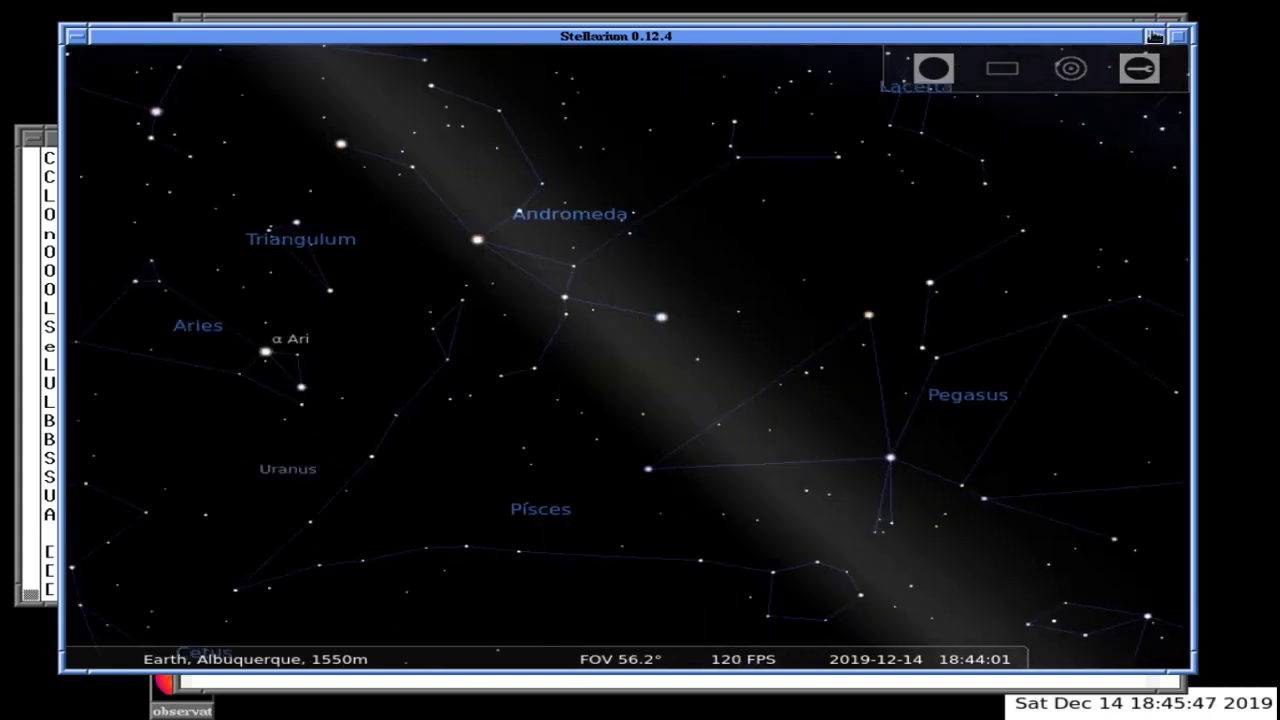
Minimise Stellarium, switch to Firefox with its window moved up the screen, and show the IAU constellations page
left_click(1155, 37)
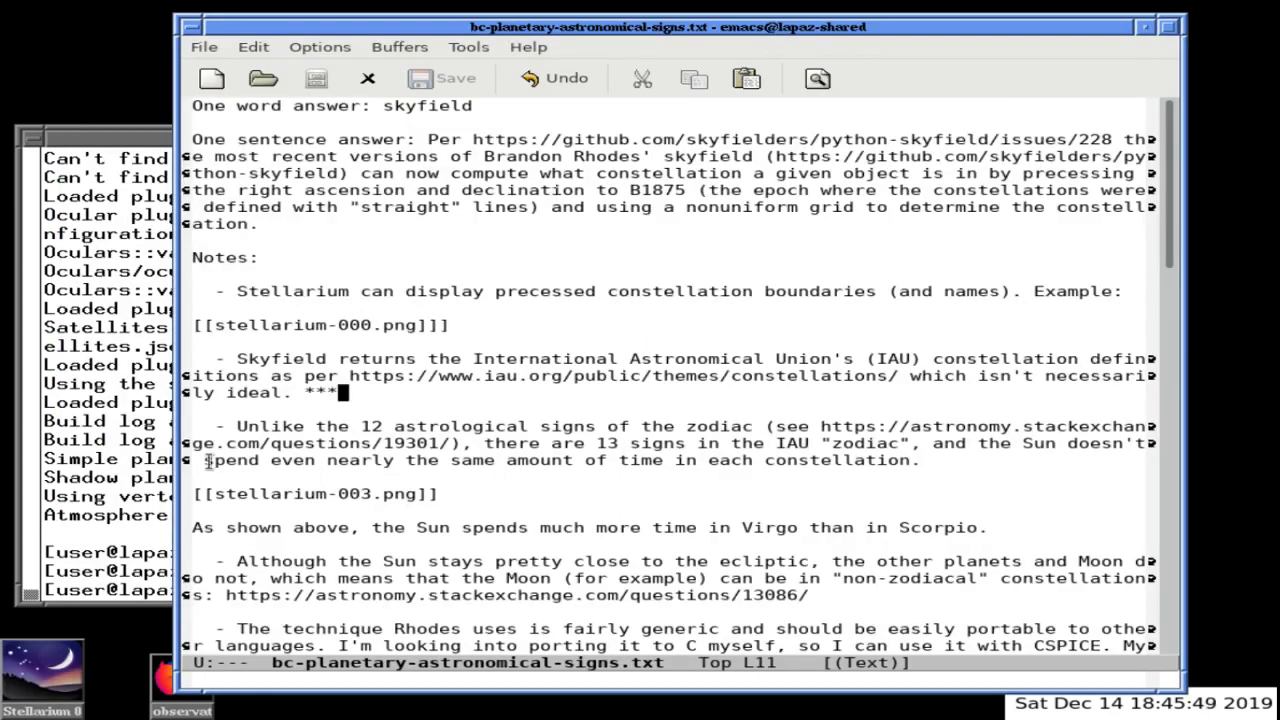
left_click(150, 540)
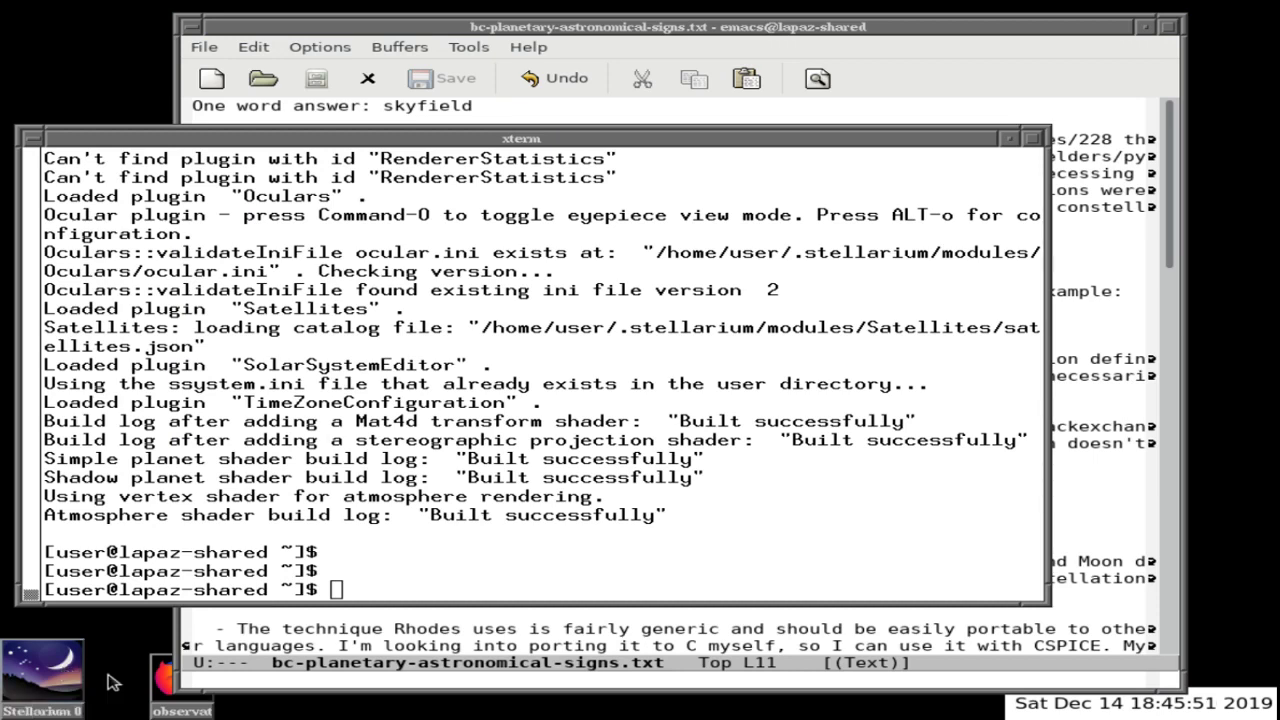
left_click(165, 690)
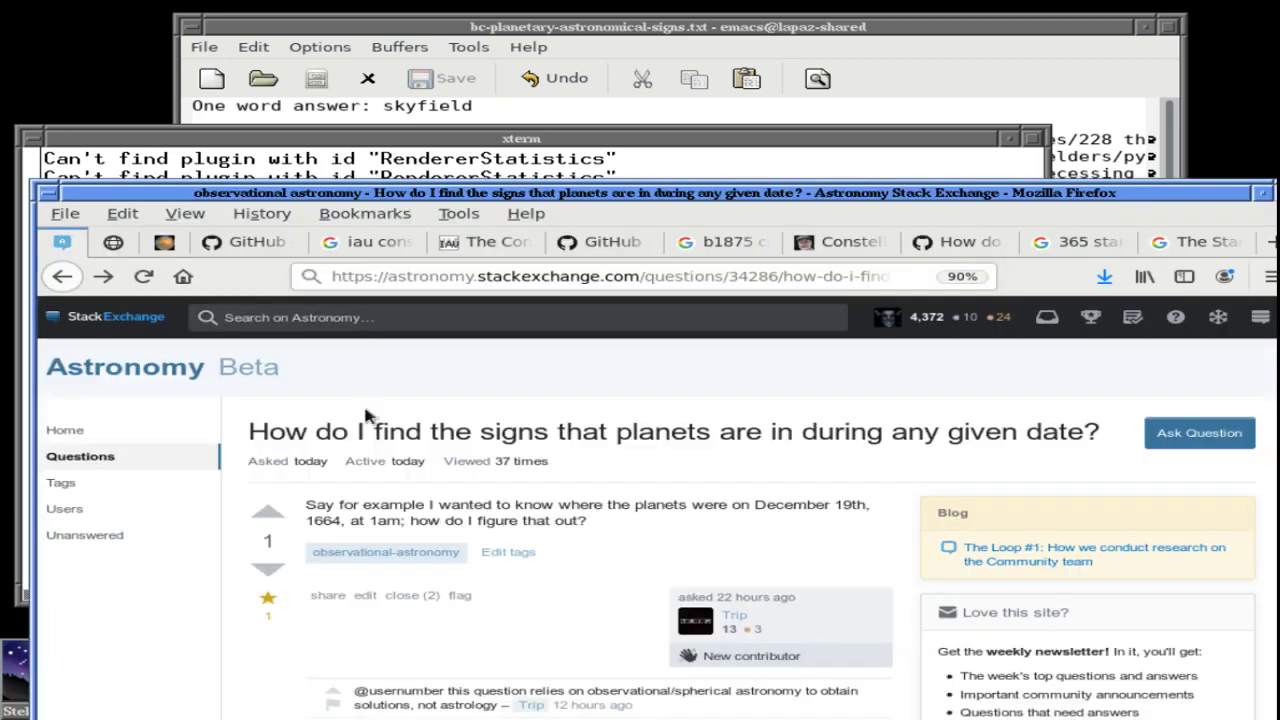
left_click_drag(395, 197, 392, 26)
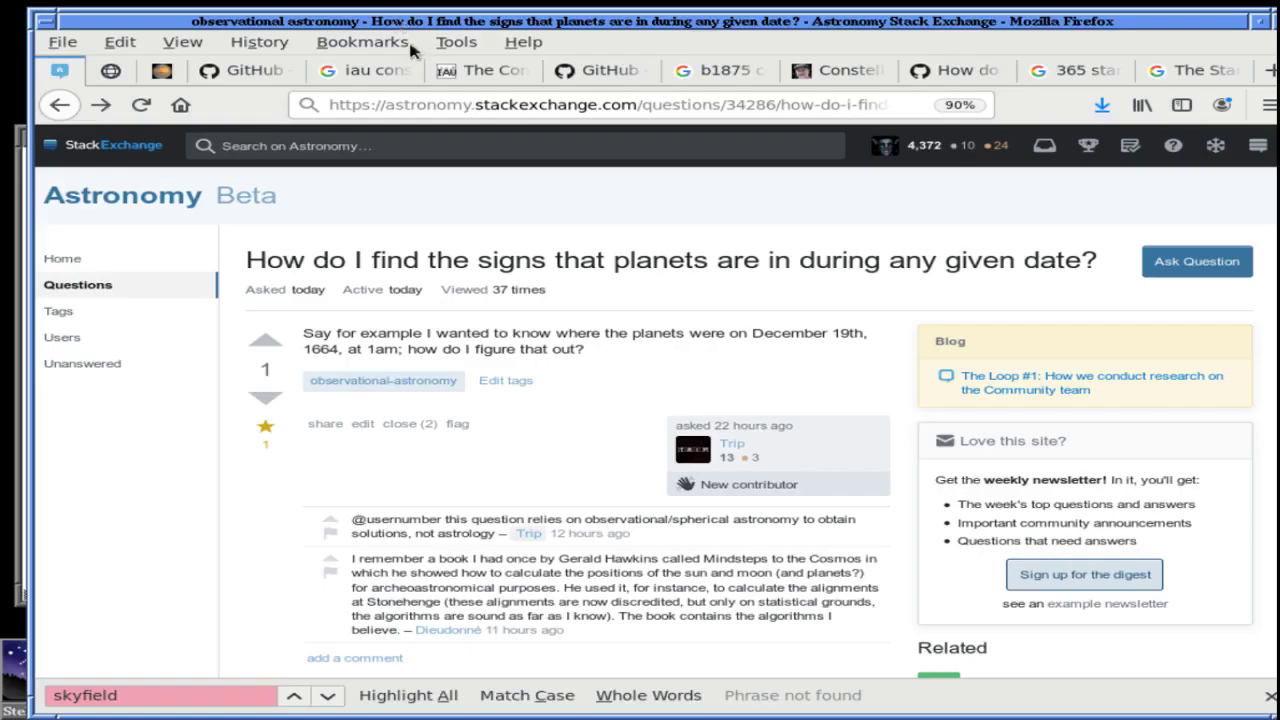
left_click(490, 87)
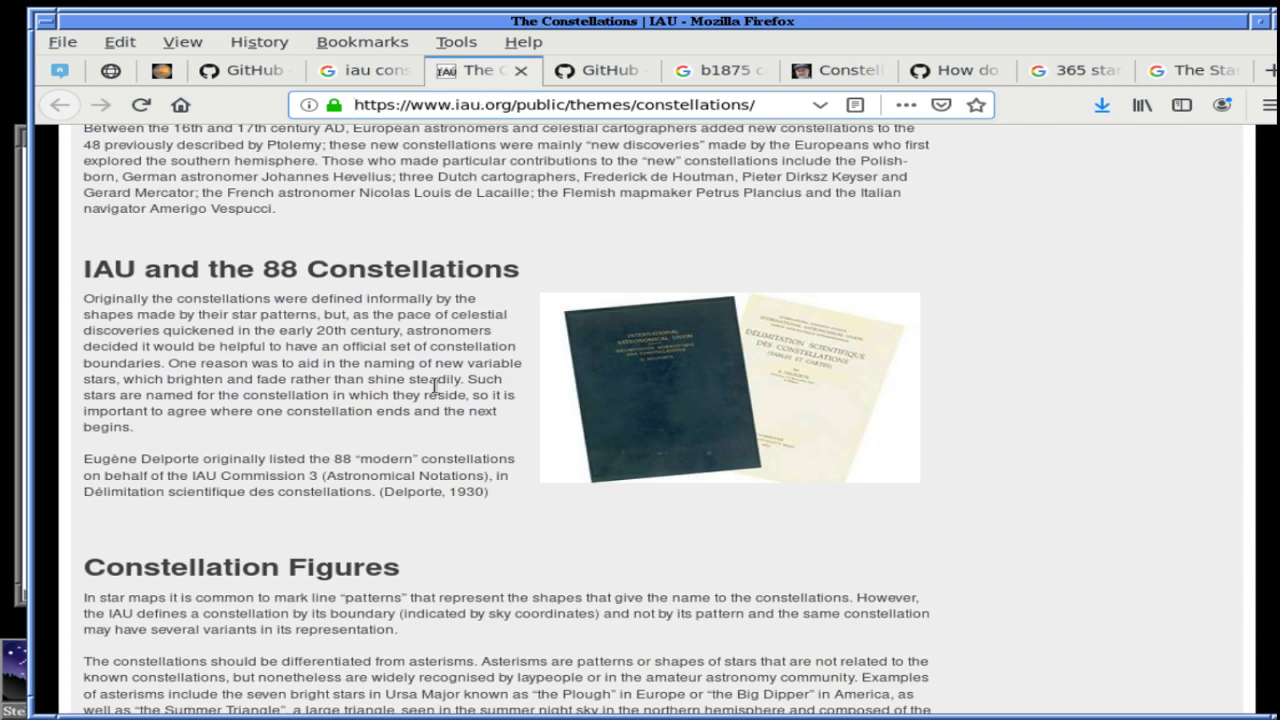
Search the web for "chart of constellations" and look through the results
key("F4")
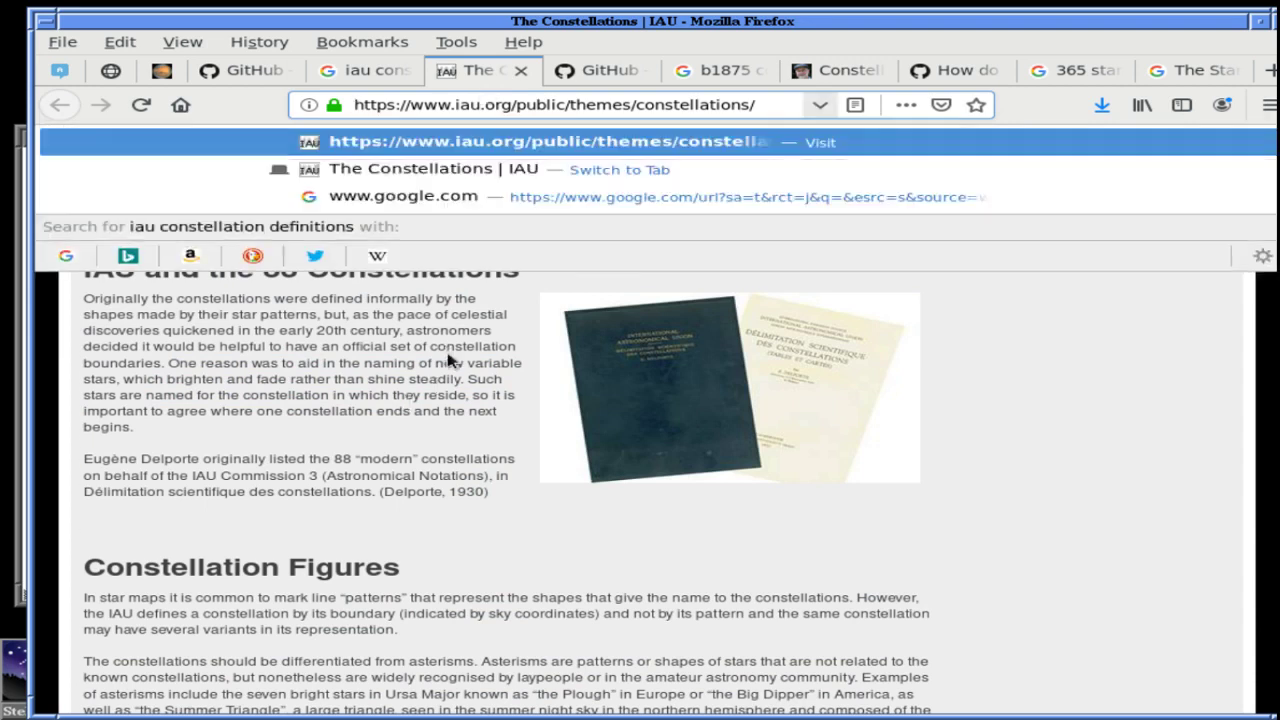
left_click(569, 105)
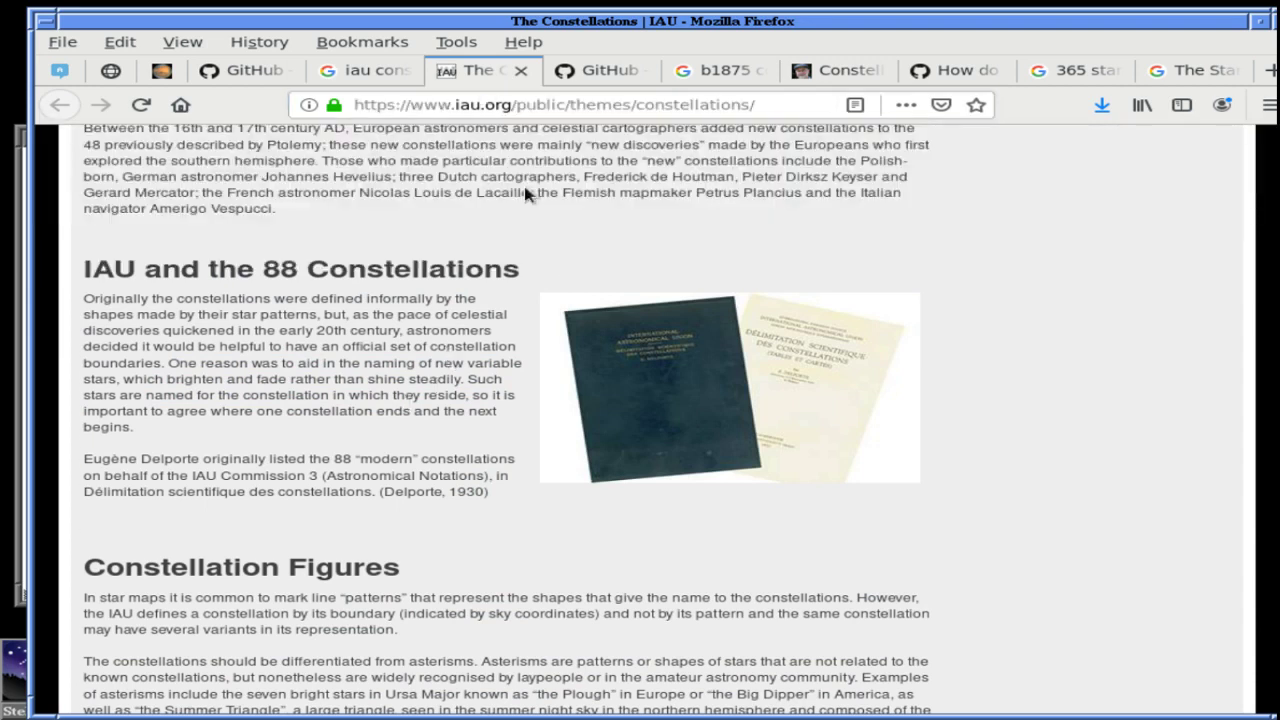
left_click(569, 105)
type("chart of ")
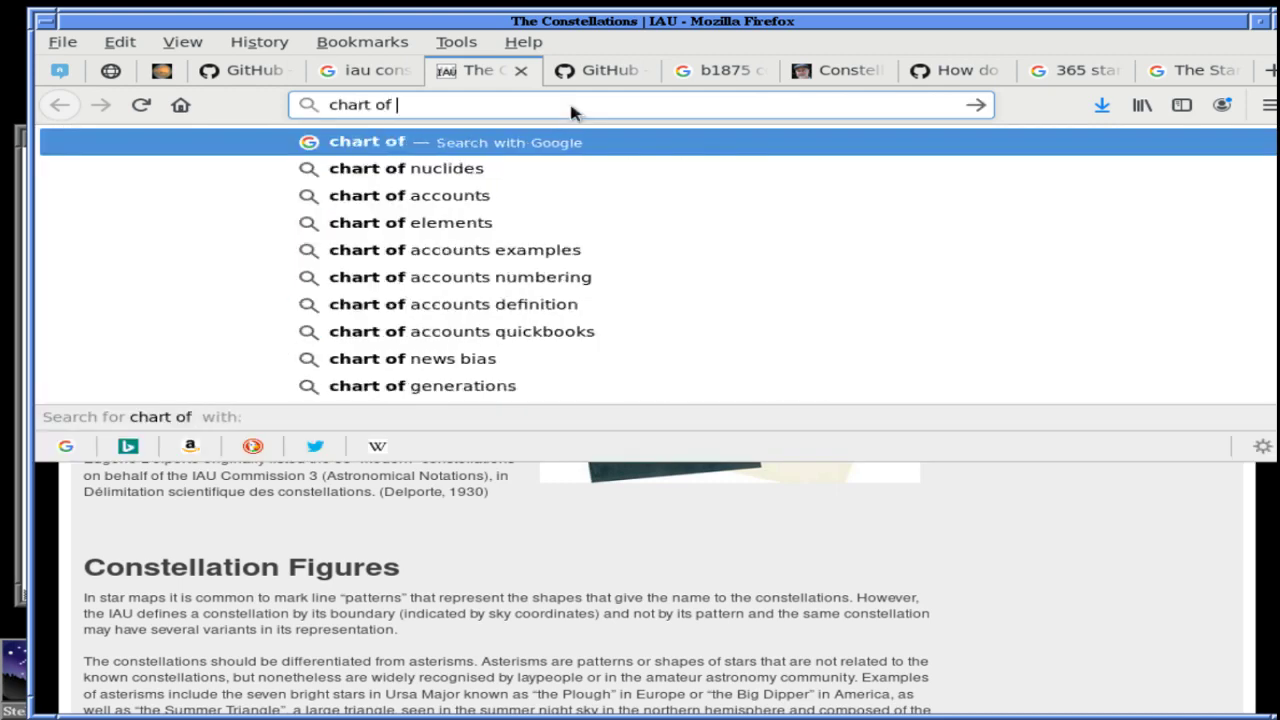
type("constellations")
key("Return")
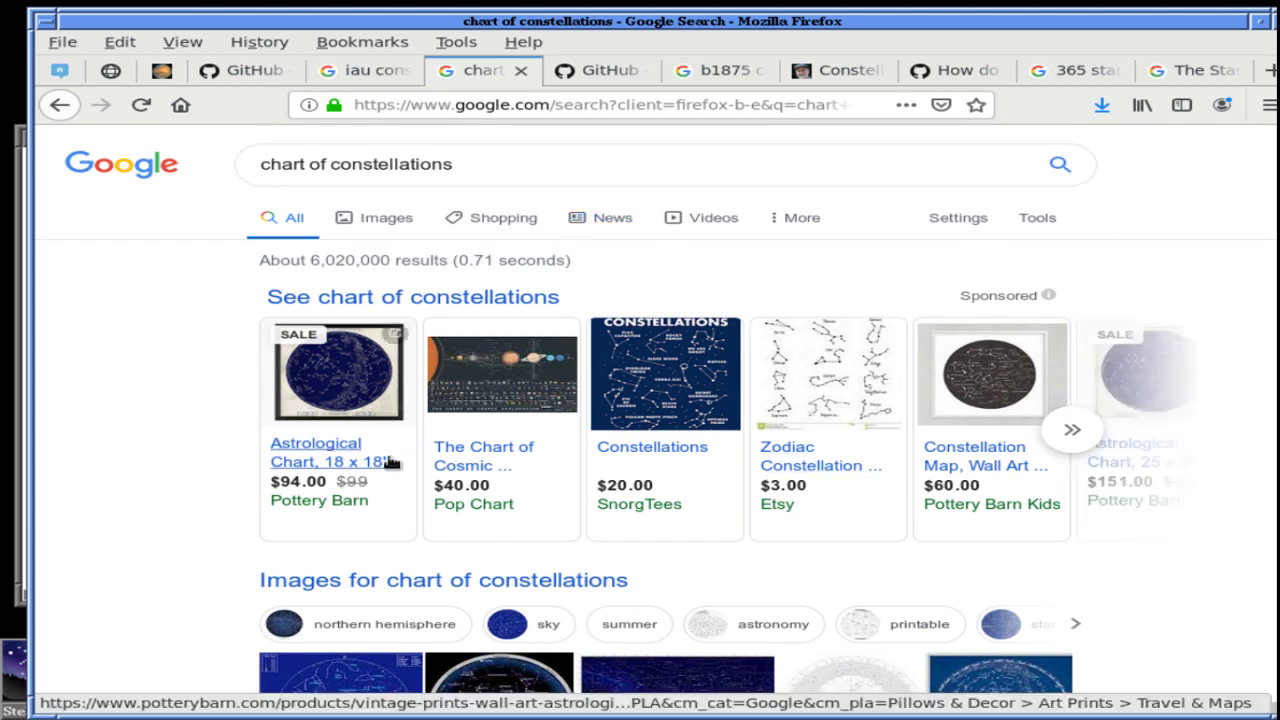
scroll(177, 493, "down", 4)
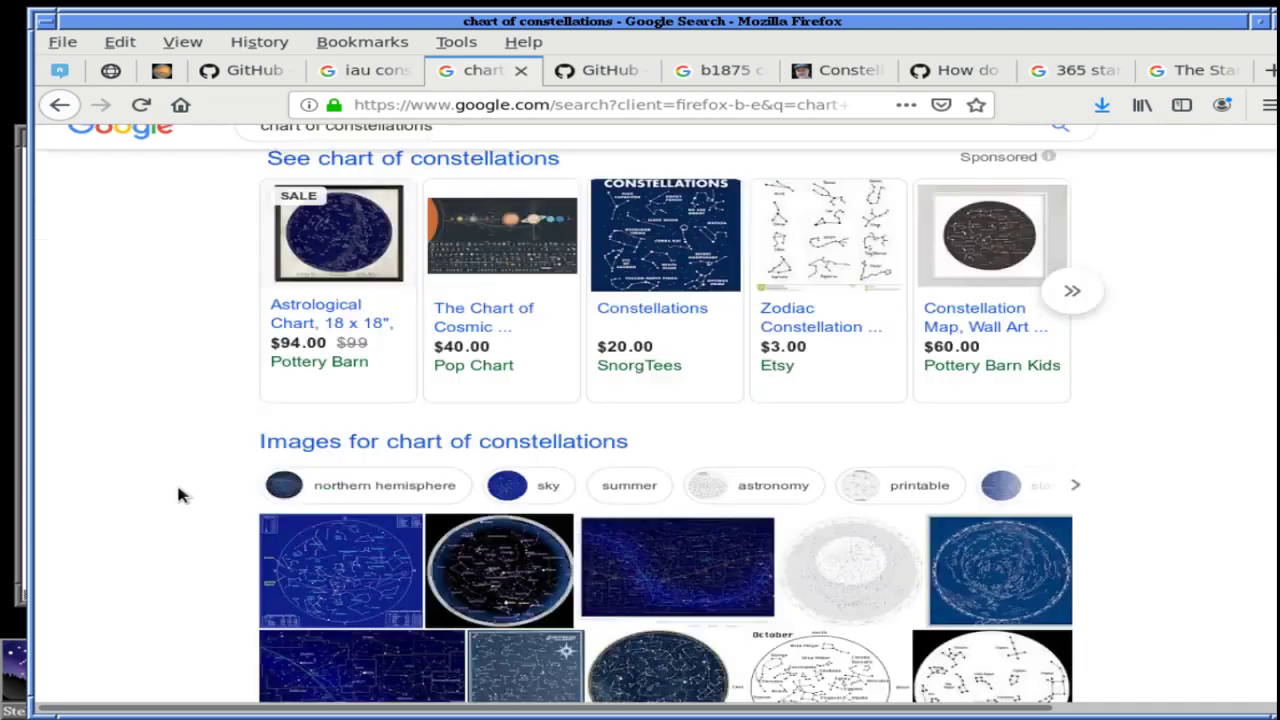
scroll(177, 493, "up", 4)
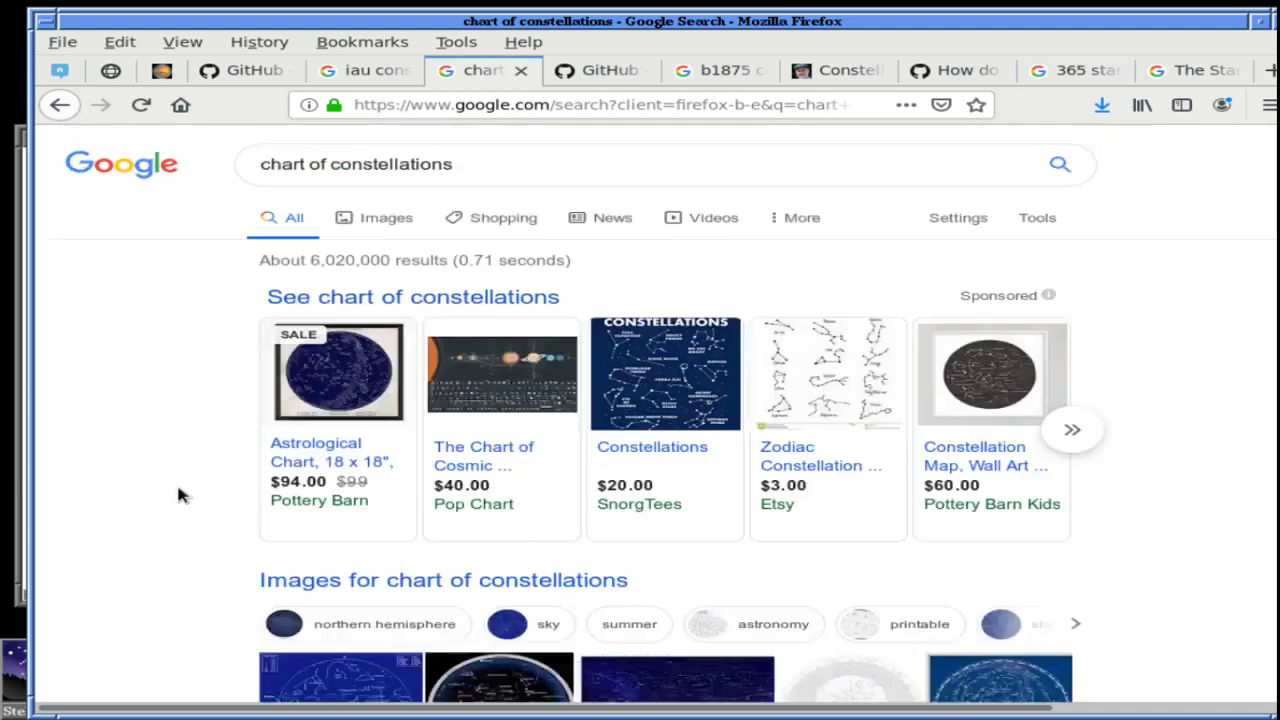
Refine the web search to "chart of constellation boundaries" and look through the results
left_click(489, 165)
key("BackSpace")
type("boundaries")
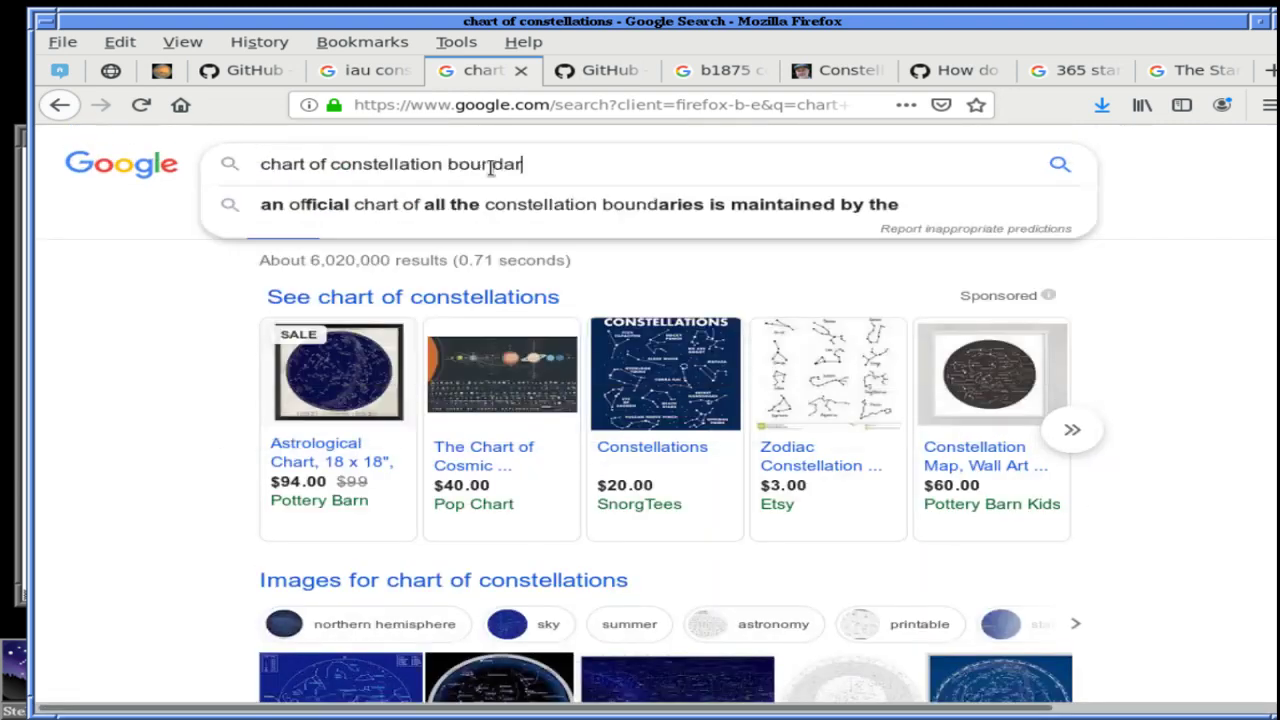
key("Return")
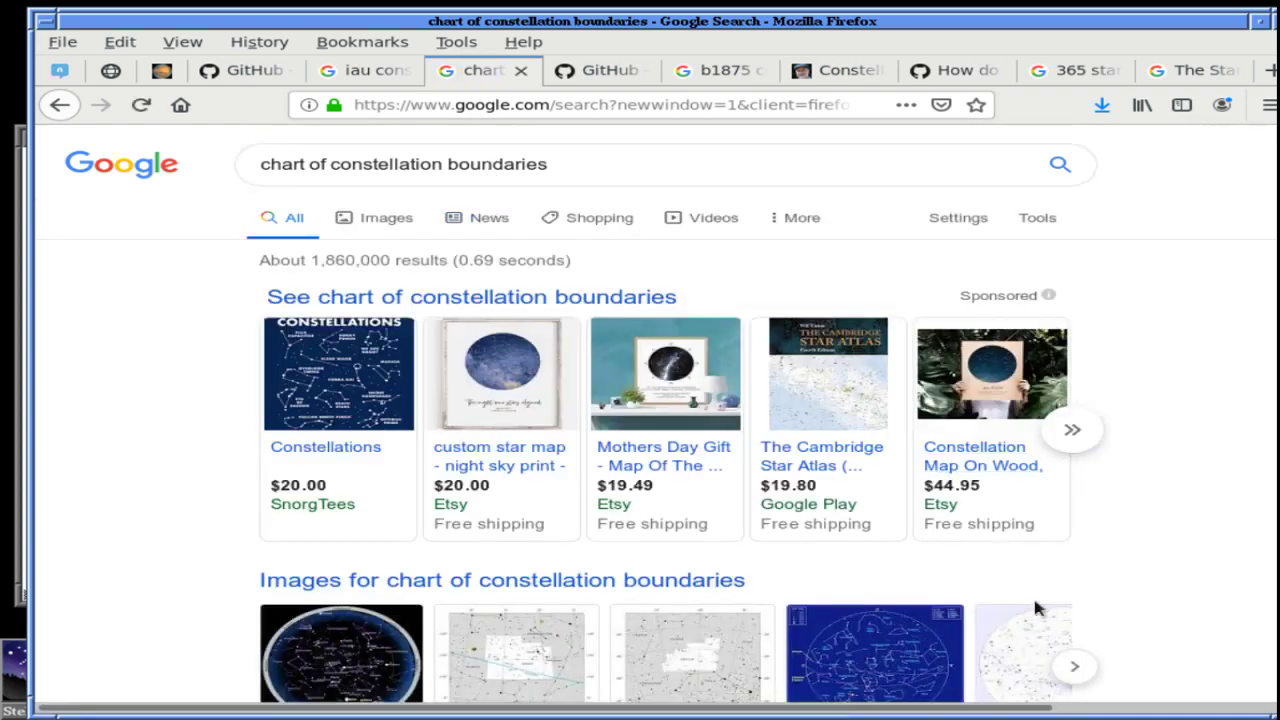
scroll(1150, 560, "down", 5)
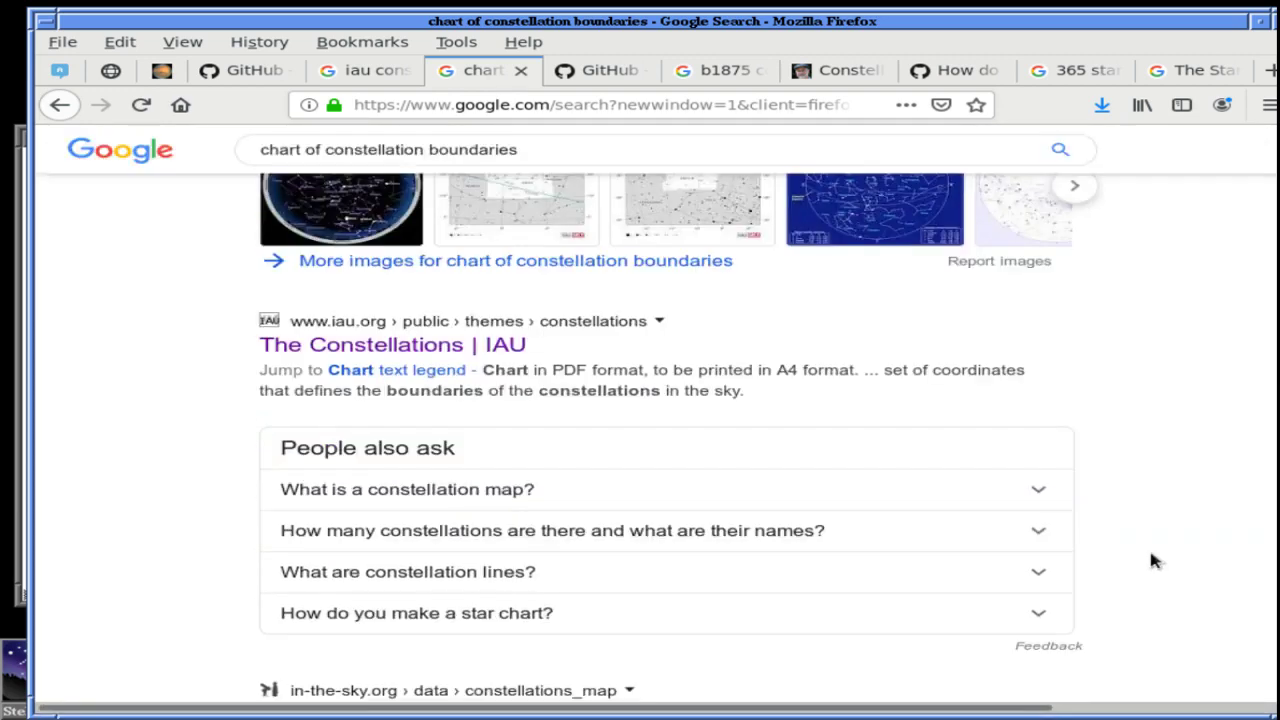
Open the chart text legend link of the IAU constellations result and look over the page from its beginning
left_click(420, 376)
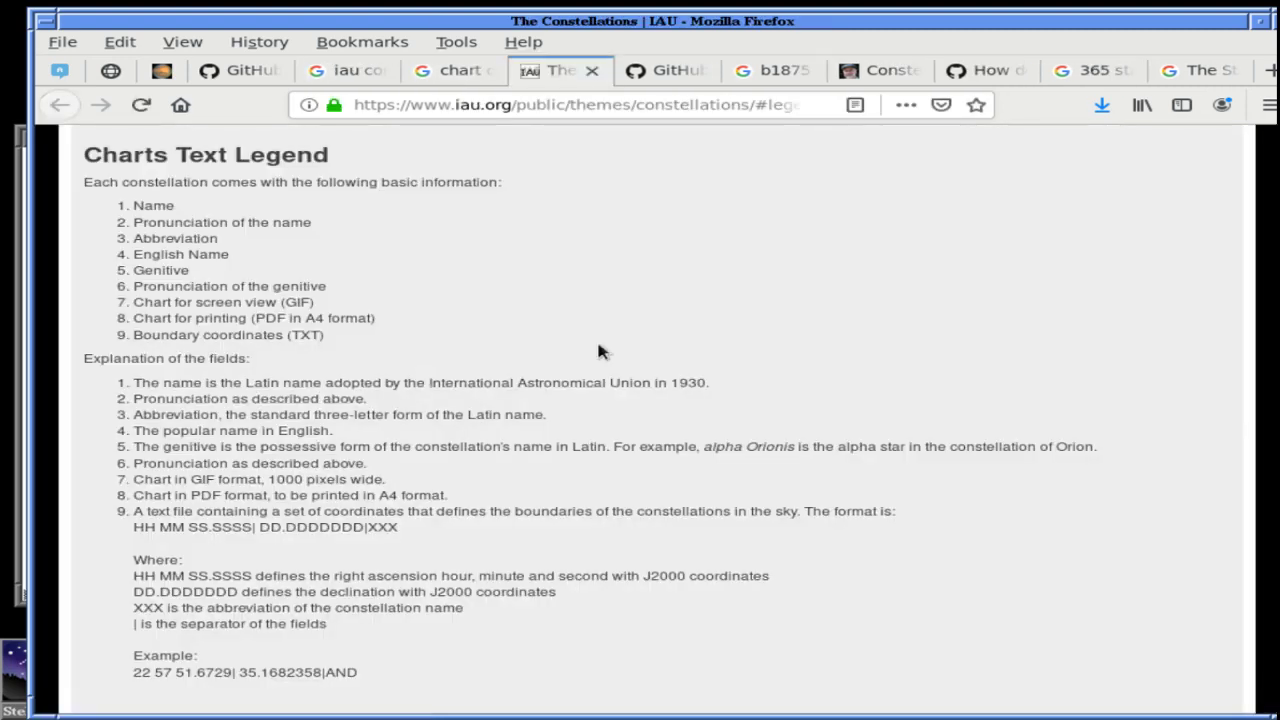
key("Home")
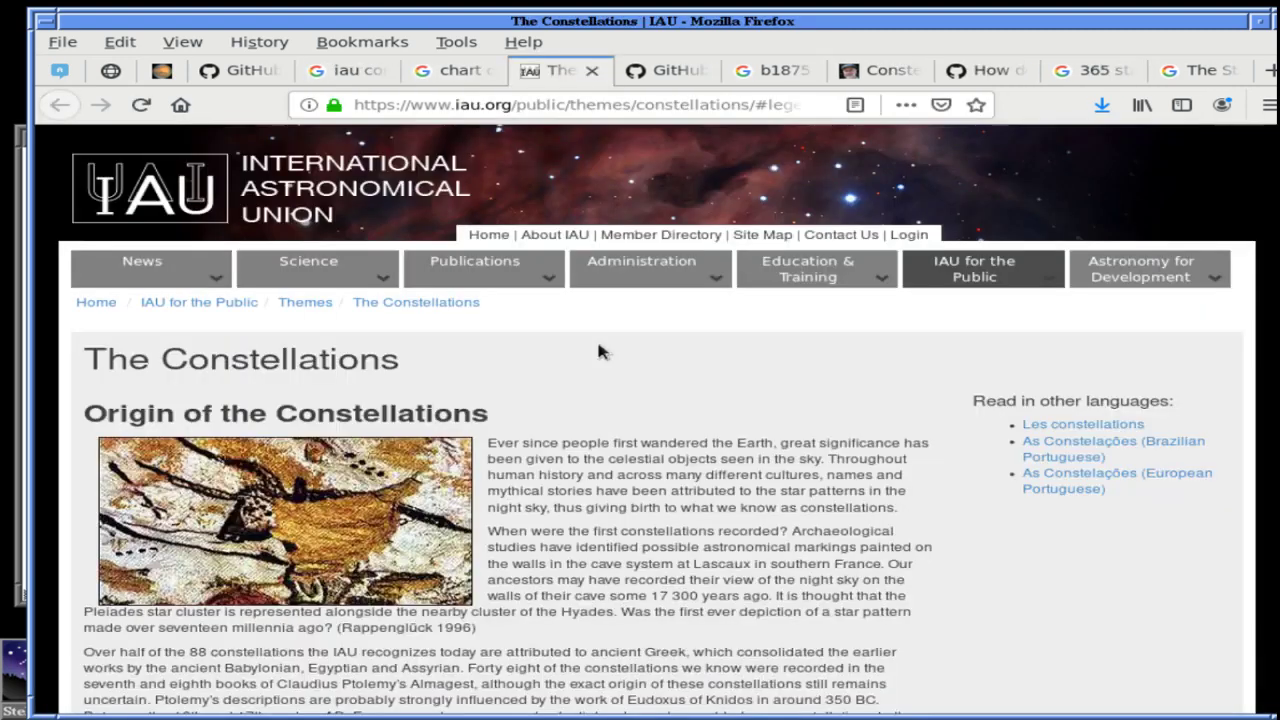
Open Wikipedia's Constellation article by entering wikipedia.org/w/constellations and following the suggested page, and dismiss the donation banner
left_click(475, 104)
type("wi")
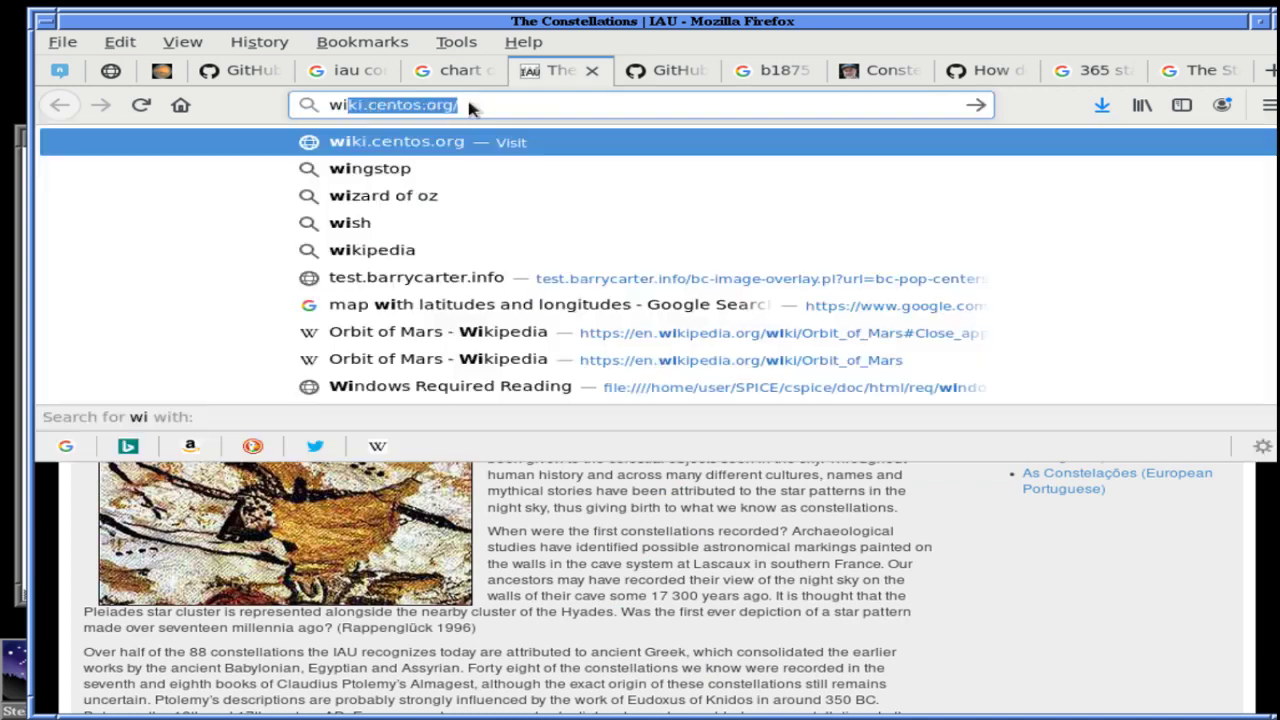
type("kiw")
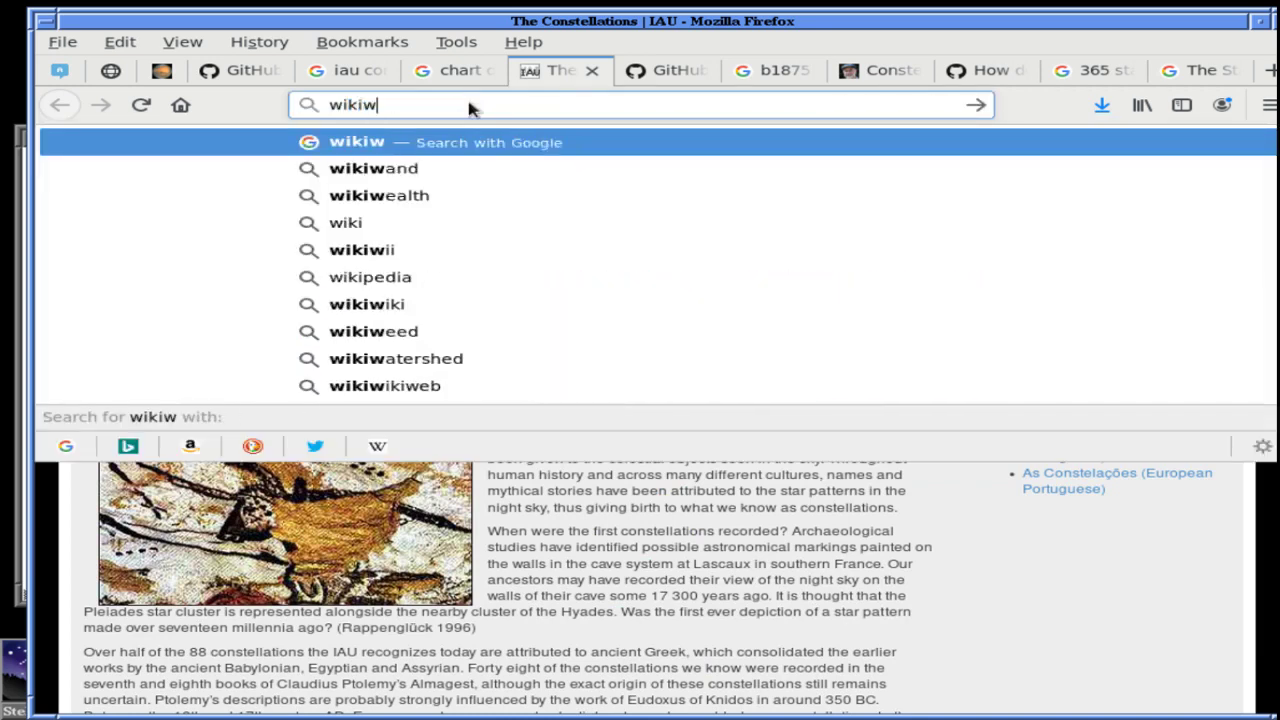
key("BackSpace")
type("pedia.or")
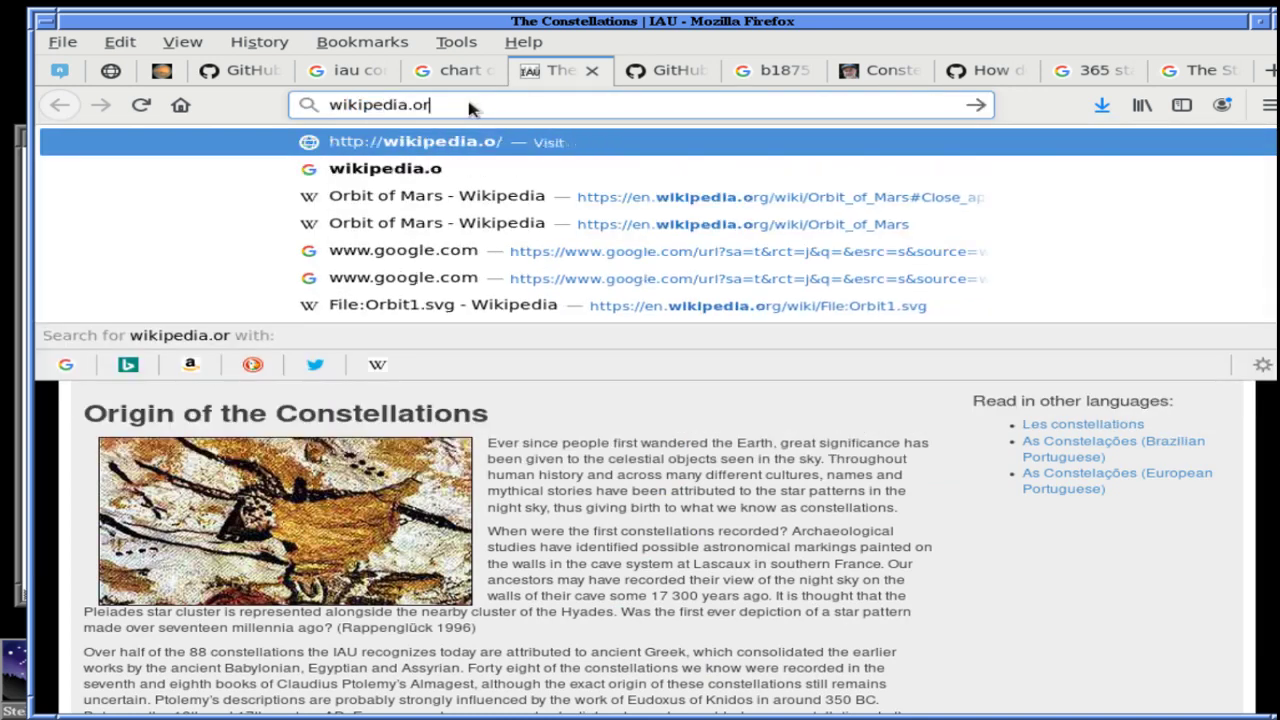
type("g/w/constelat")
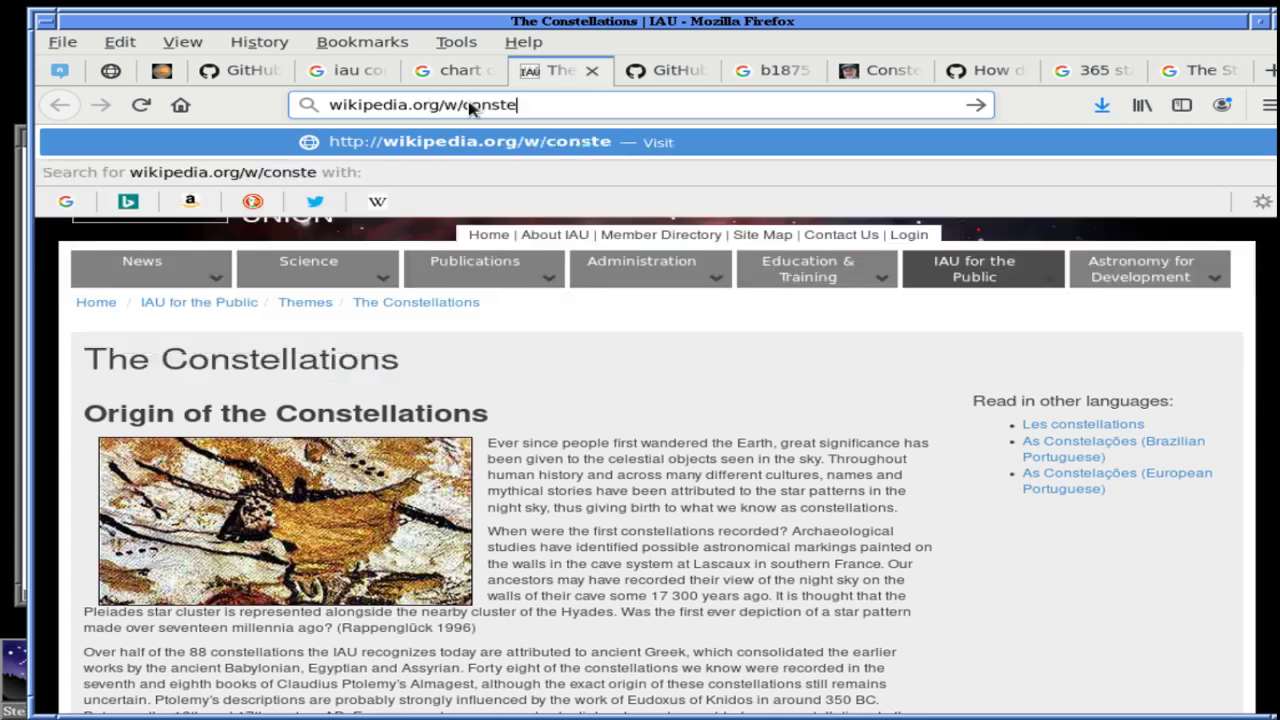
key("BackSpace")
key("BackSpace")
type("lations")
key("Return")
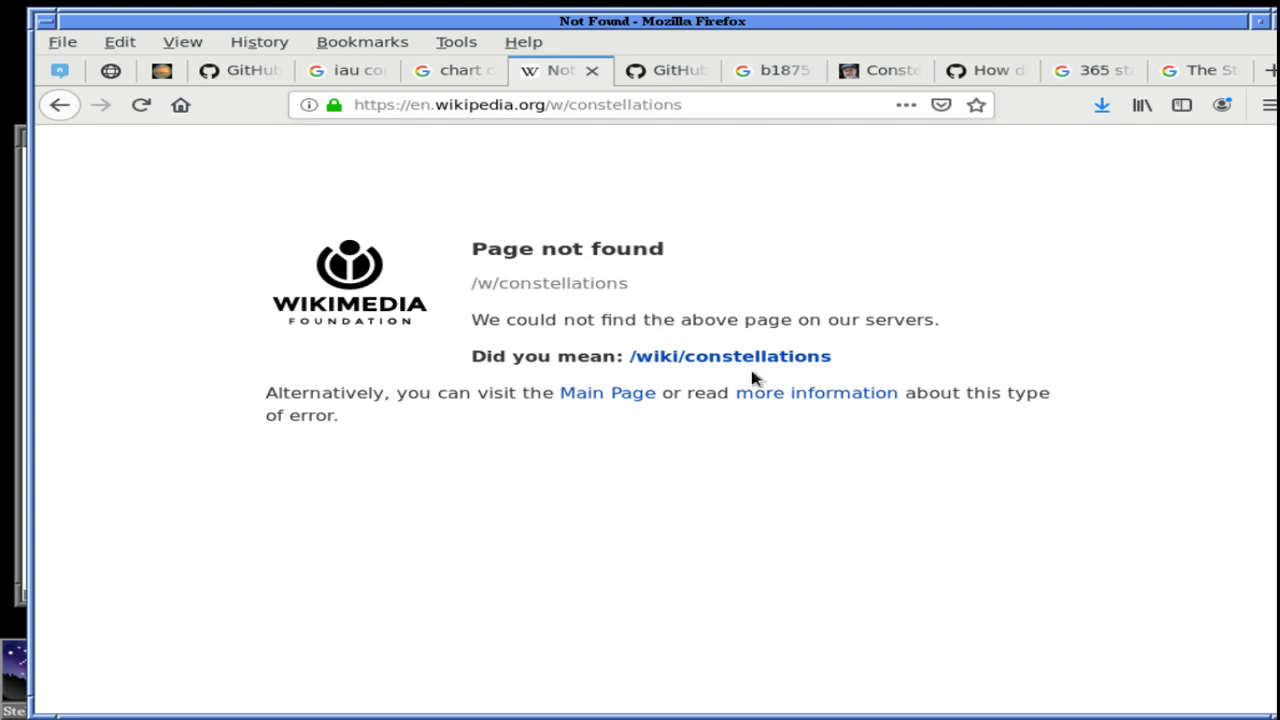
left_click(747, 358)
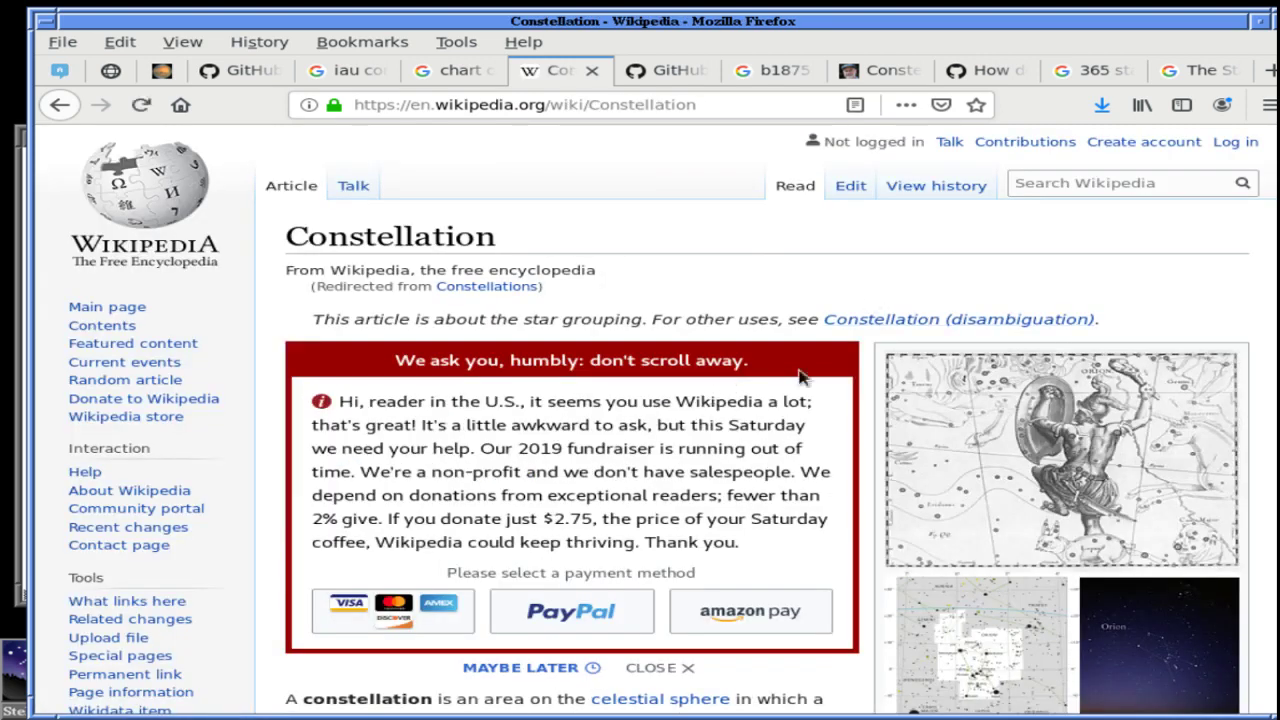
left_click(662, 667)
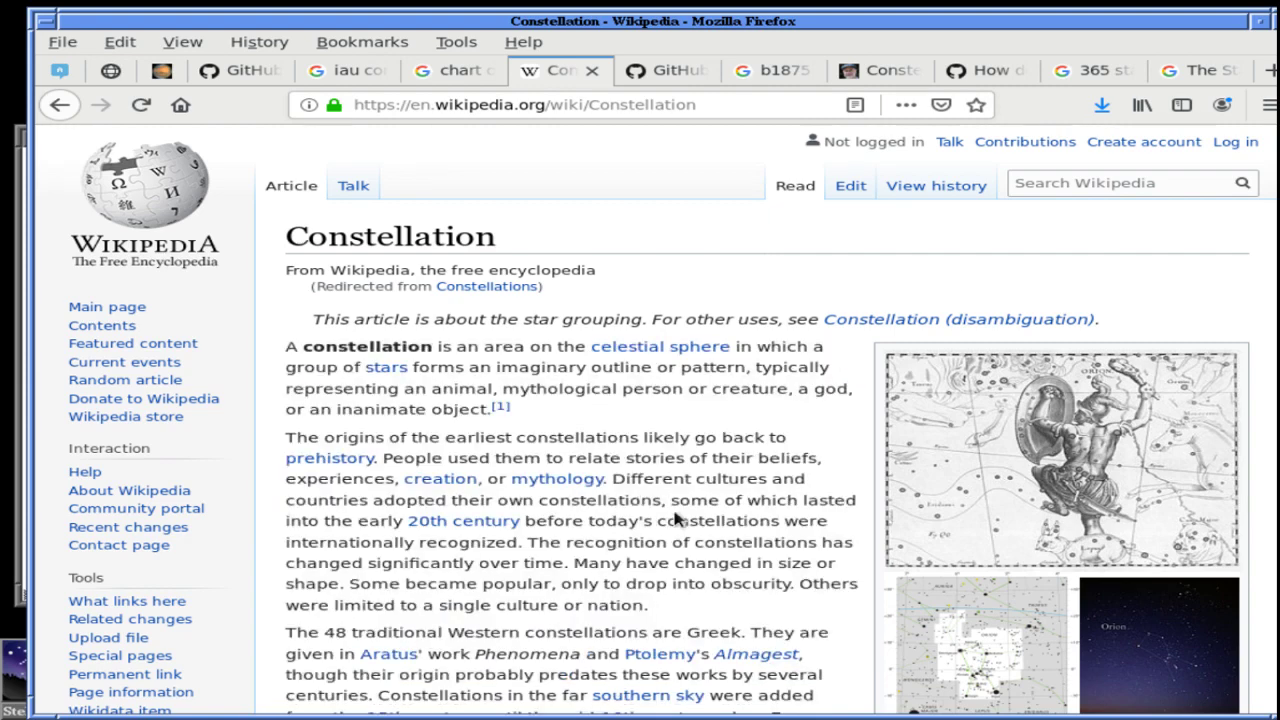
Look through the Constellation article for a sky chart and view the Hipparcos Catalogue equirectangular plot enlarged
scroll(675, 518, "down", 8)
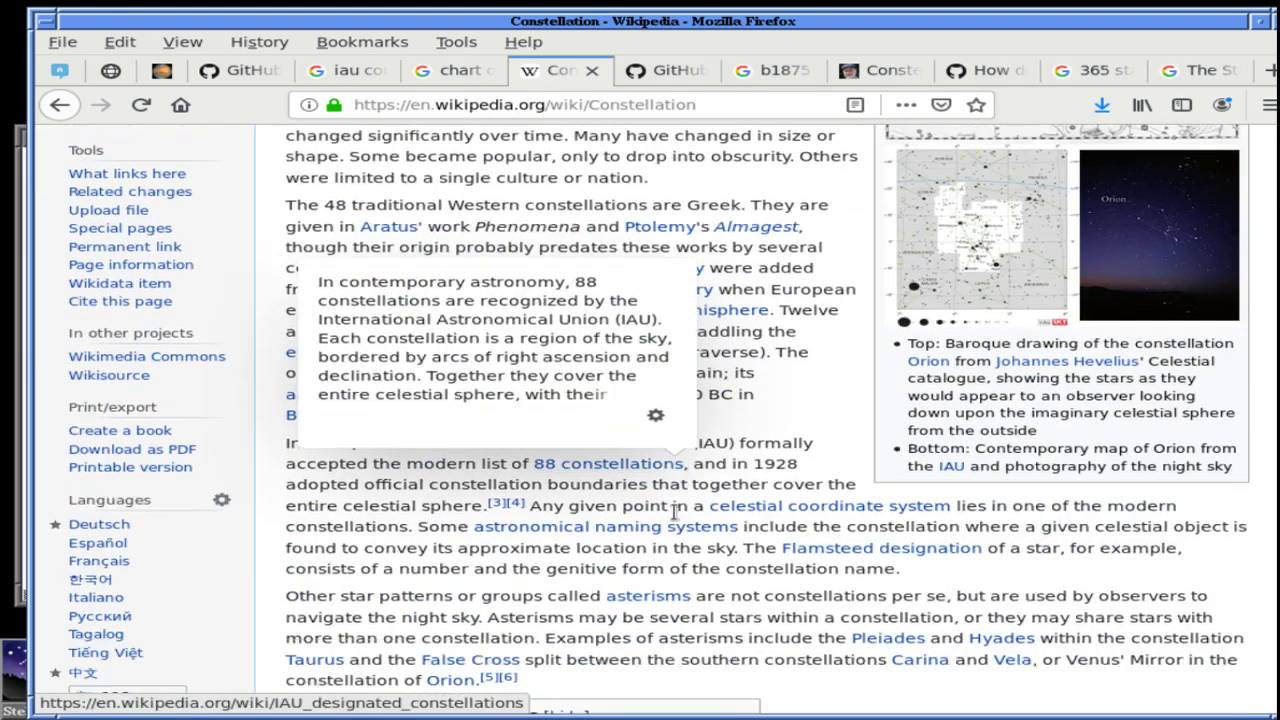
scroll(676, 510, "down", 5)
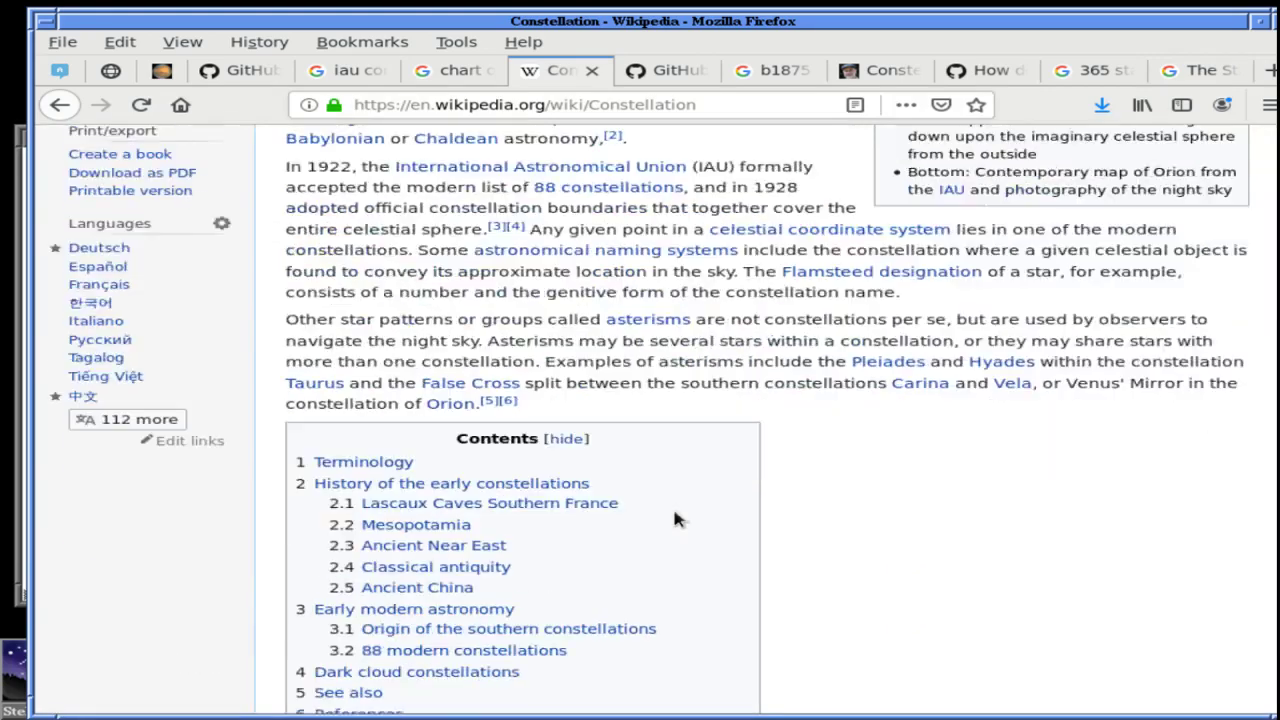
scroll(674, 518, "down", 20)
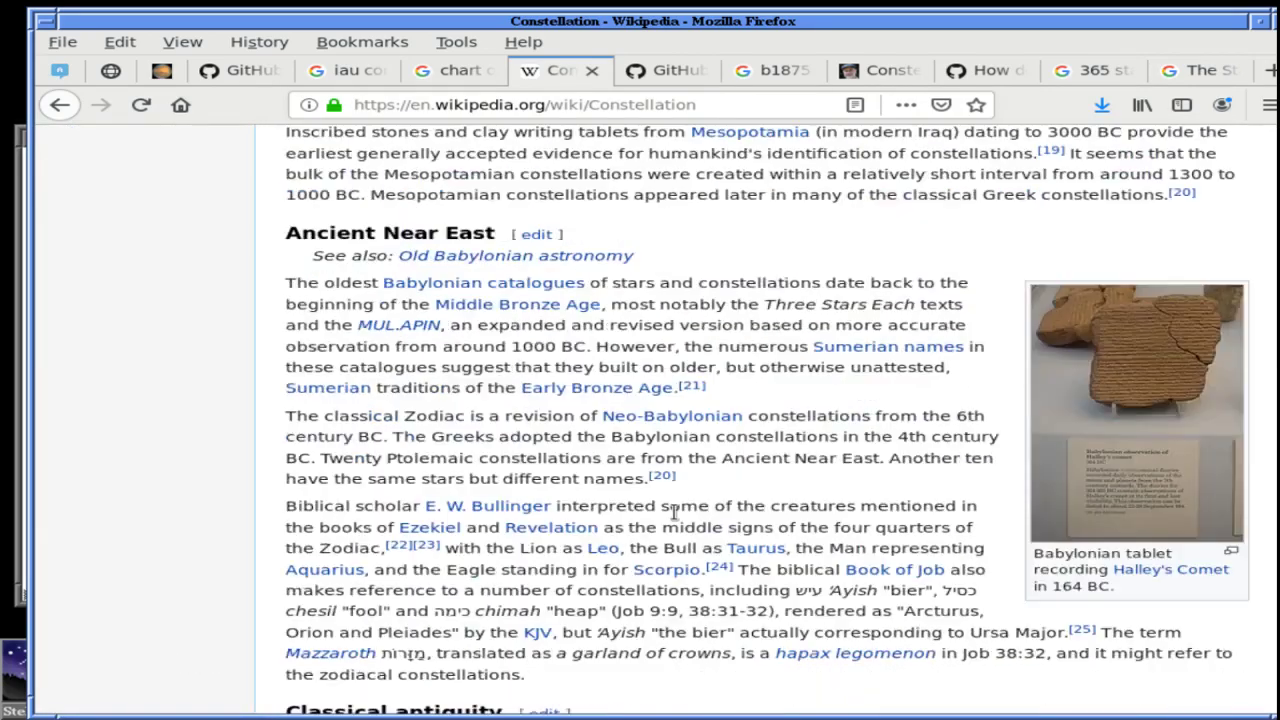
scroll(674, 515, "down", 11)
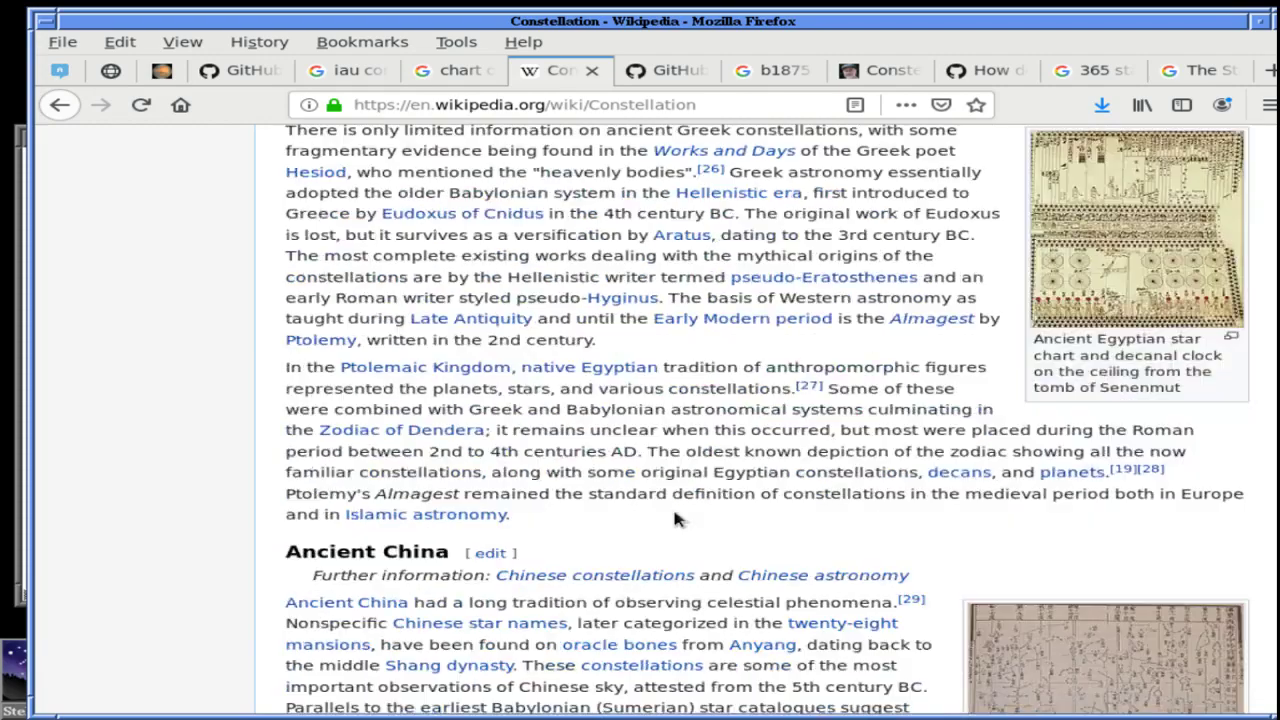
scroll(674, 512, "down", 20)
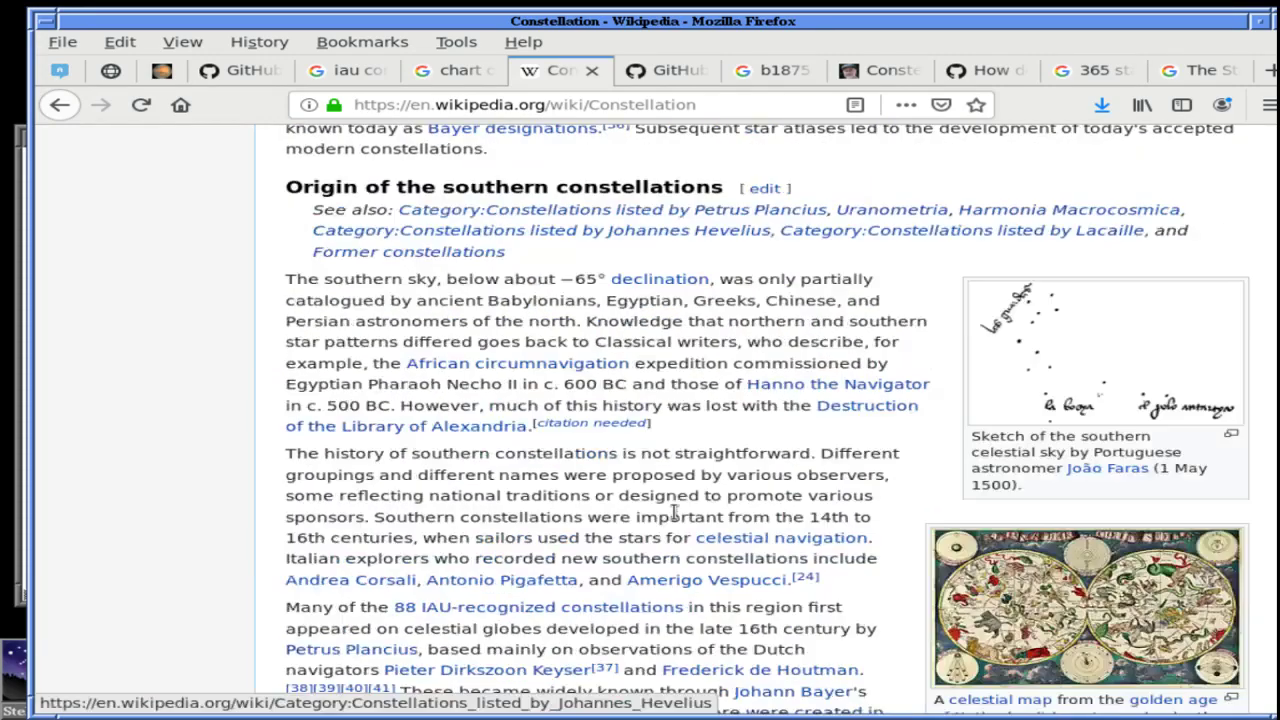
scroll(674, 512, "down", 18)
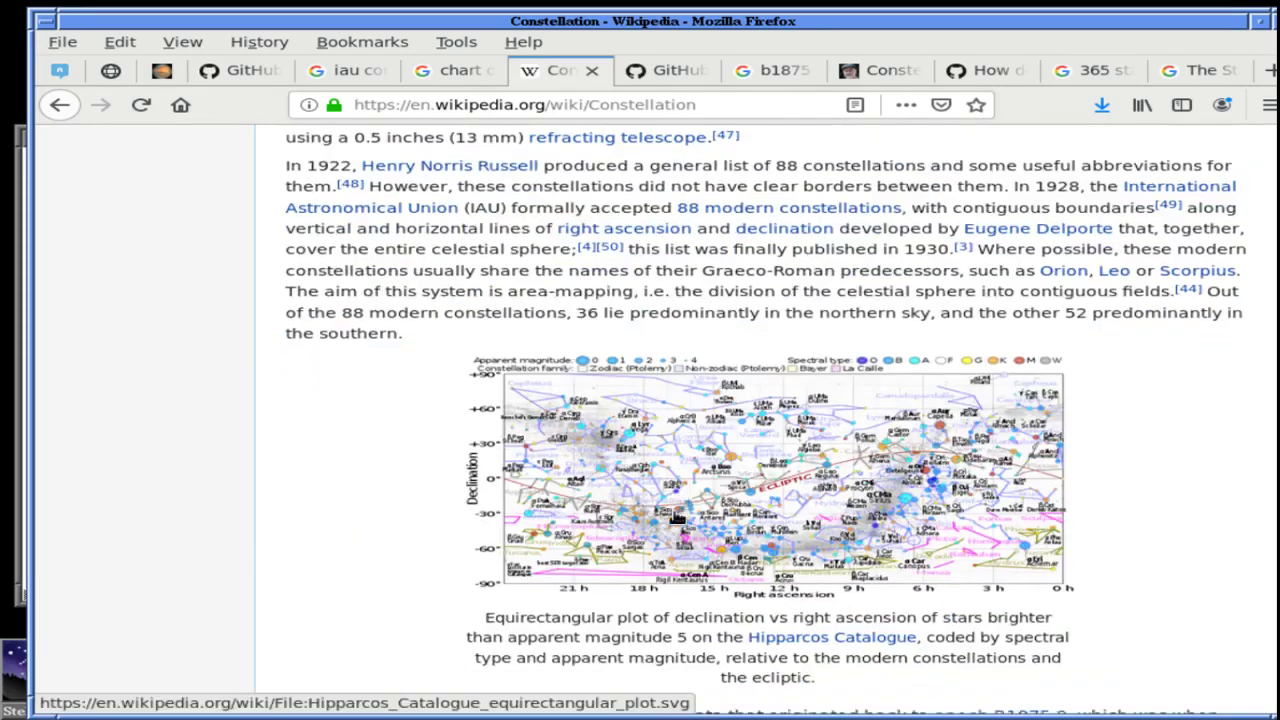
scroll(675, 515, "down", 1)
left_click(797, 420)
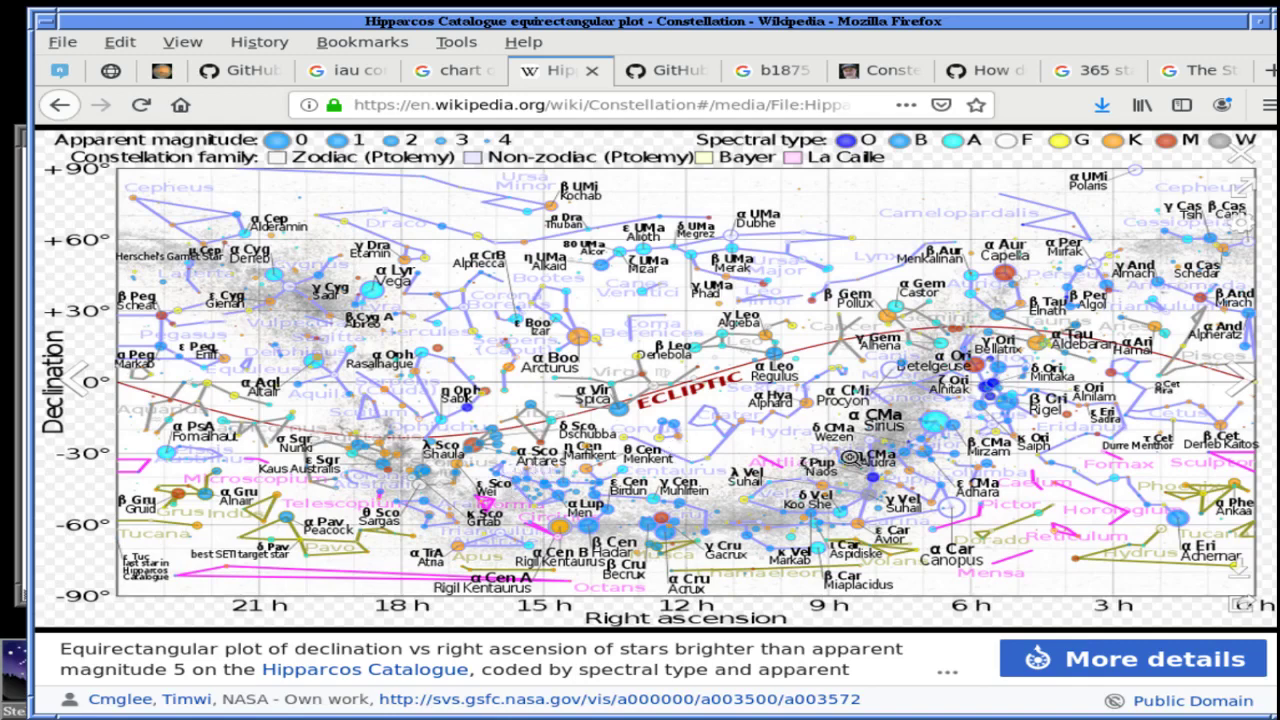
left_click(63, 110)
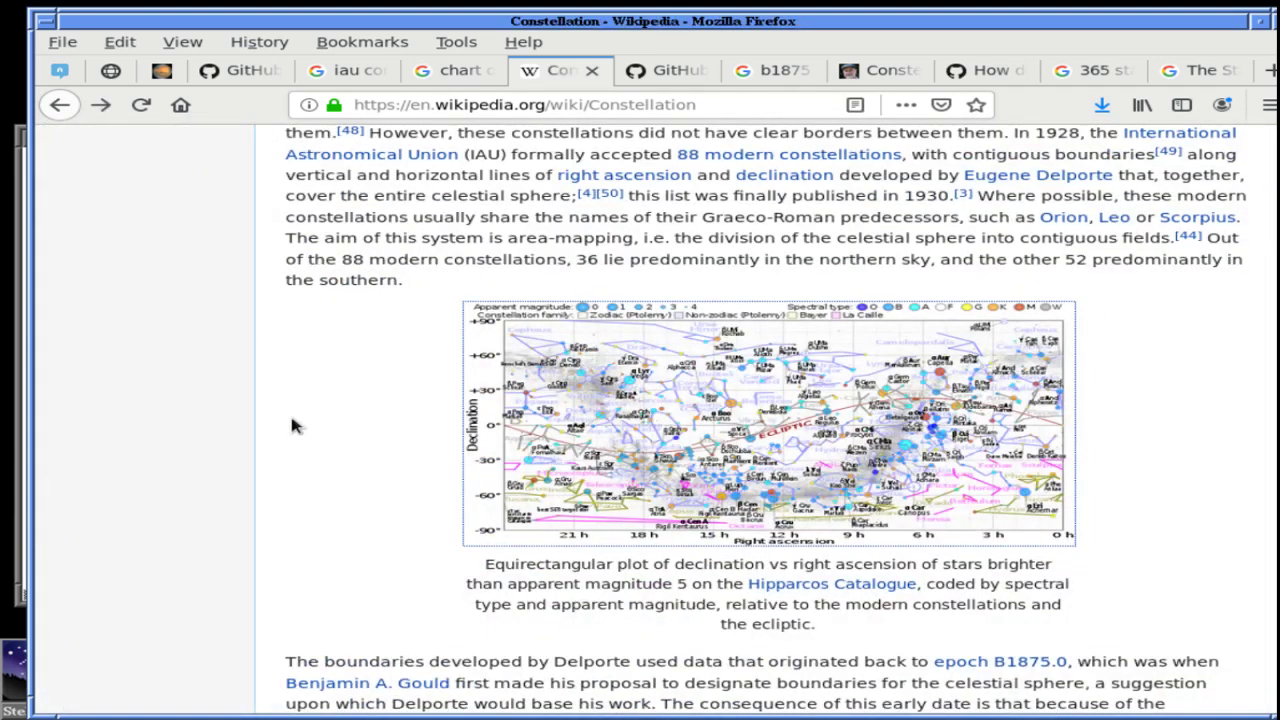
Look over the rest of the article and search it for "bound", stepping through the matches to the "Constellation boundaries" reference
scroll(292, 426, "down", 5)
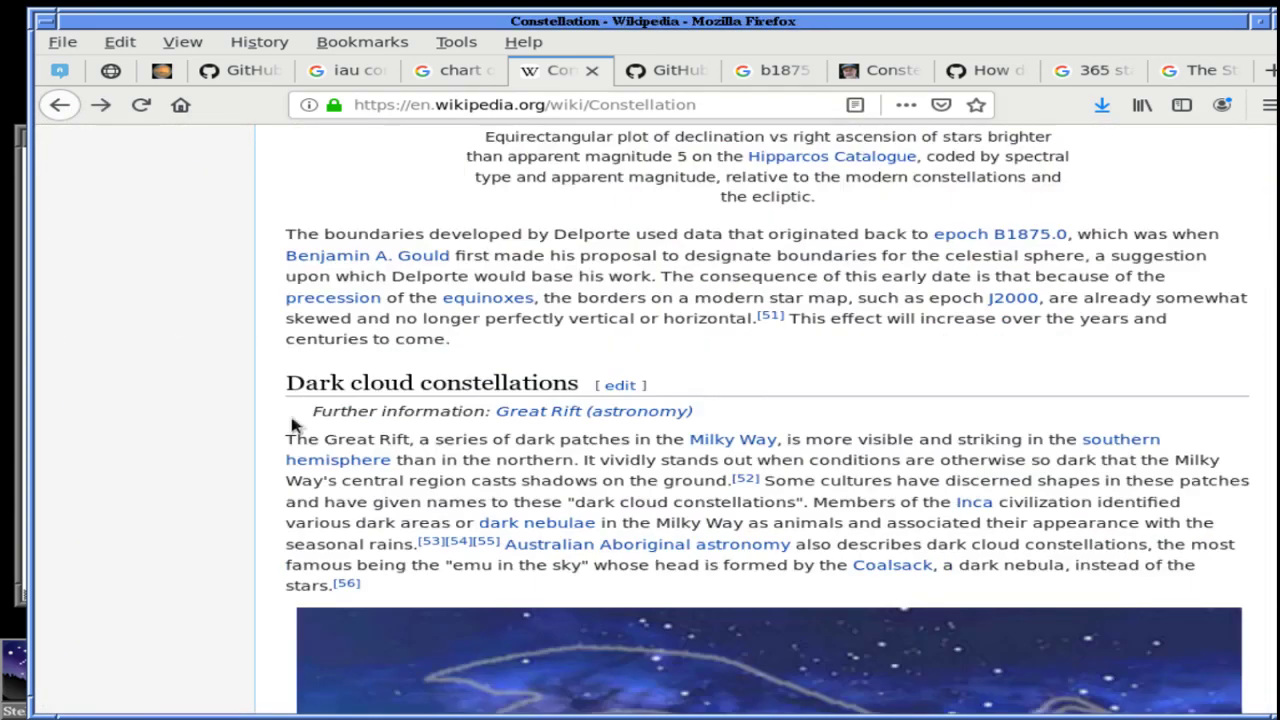
scroll(292, 426, "down", 3)
scroll(292, 426, "down", 8)
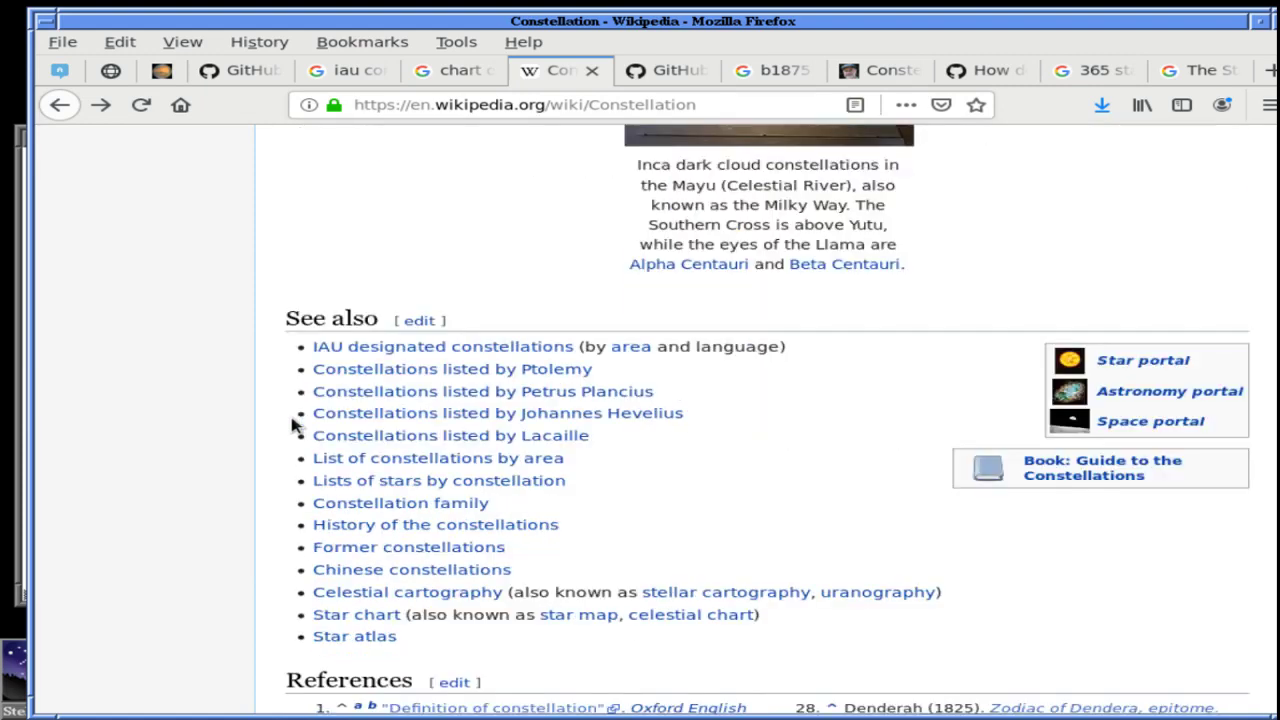
scroll(292, 426, "up", 10)
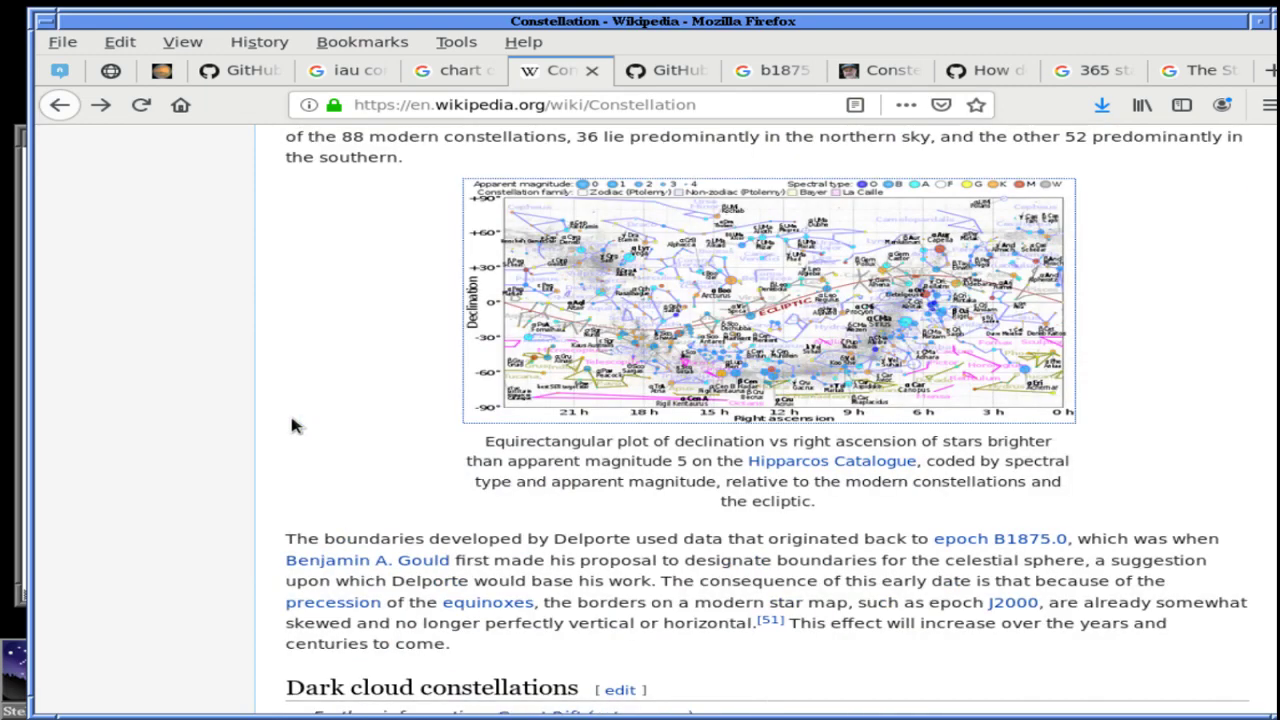
scroll(292, 426, "up", 15)
key("ctrl+f")
type("b")
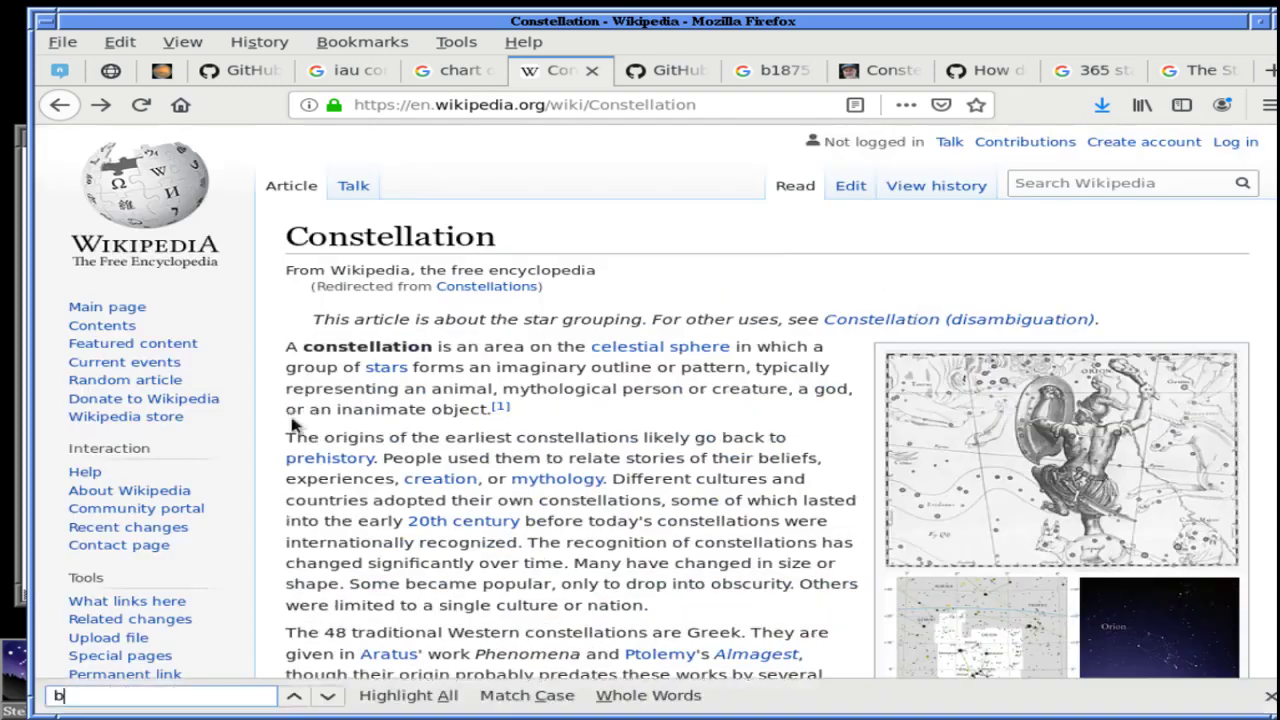
type("ound")
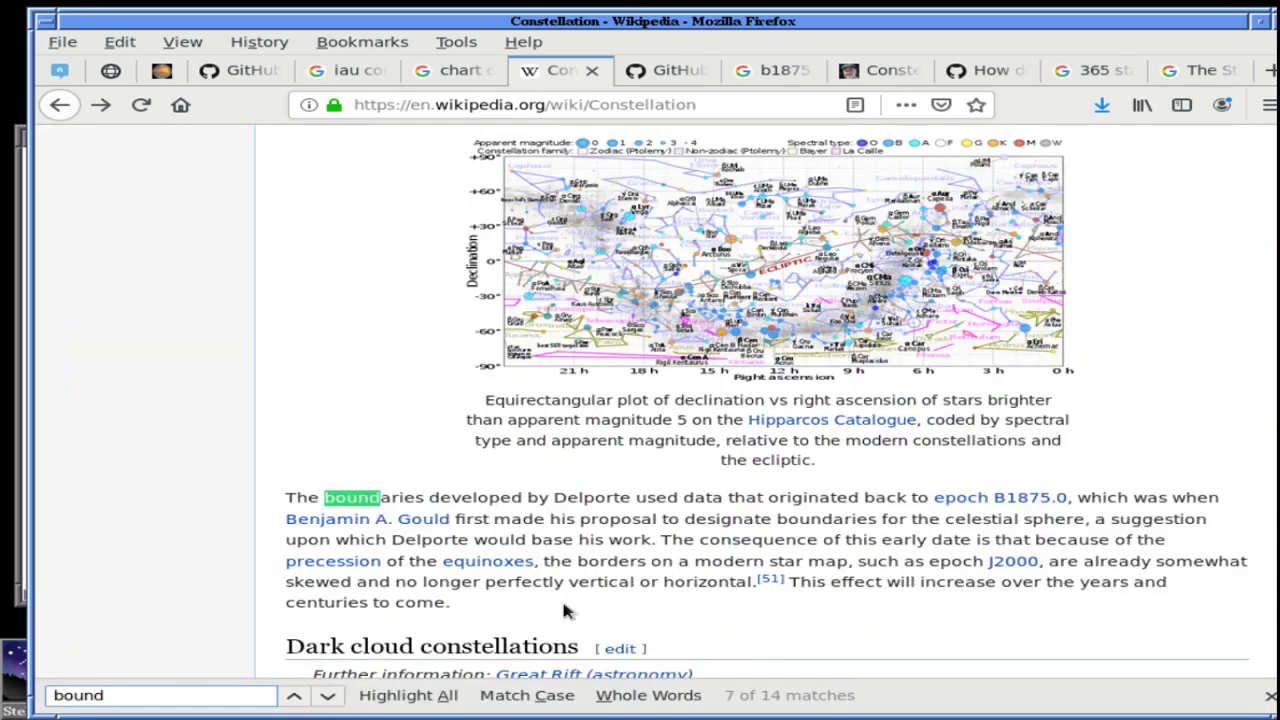
left_click(328, 697)
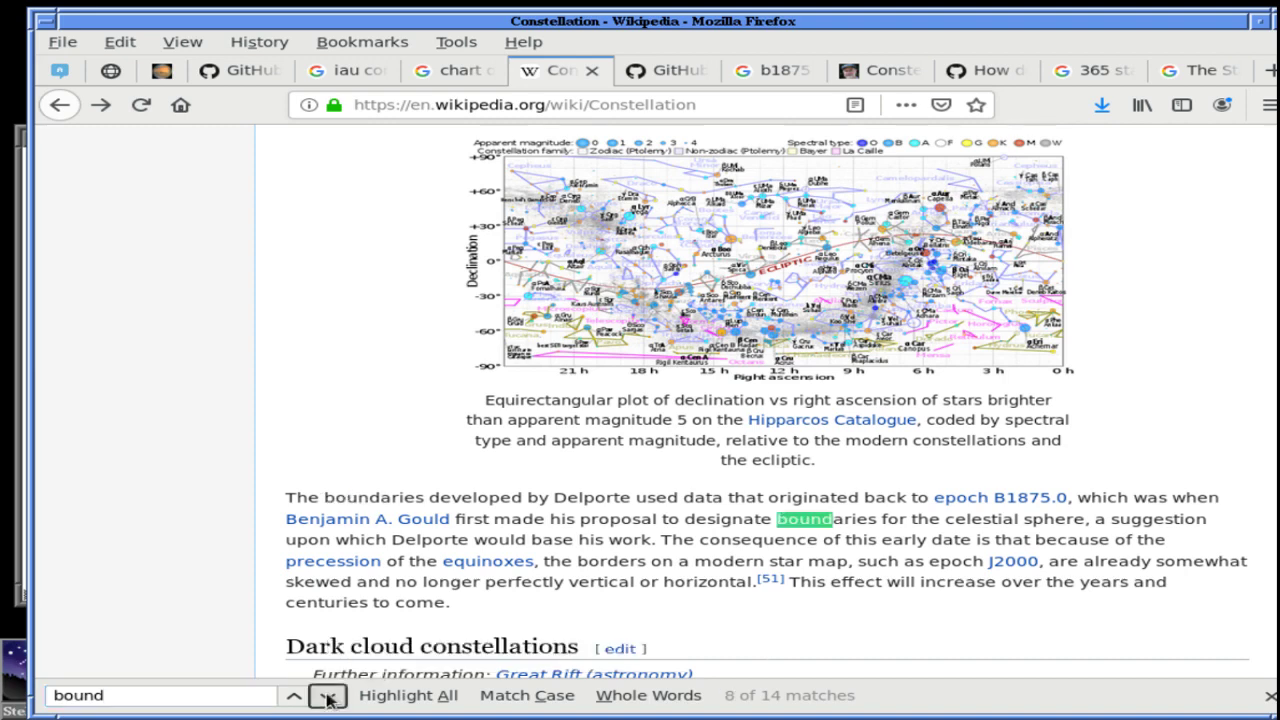
left_click(328, 697)
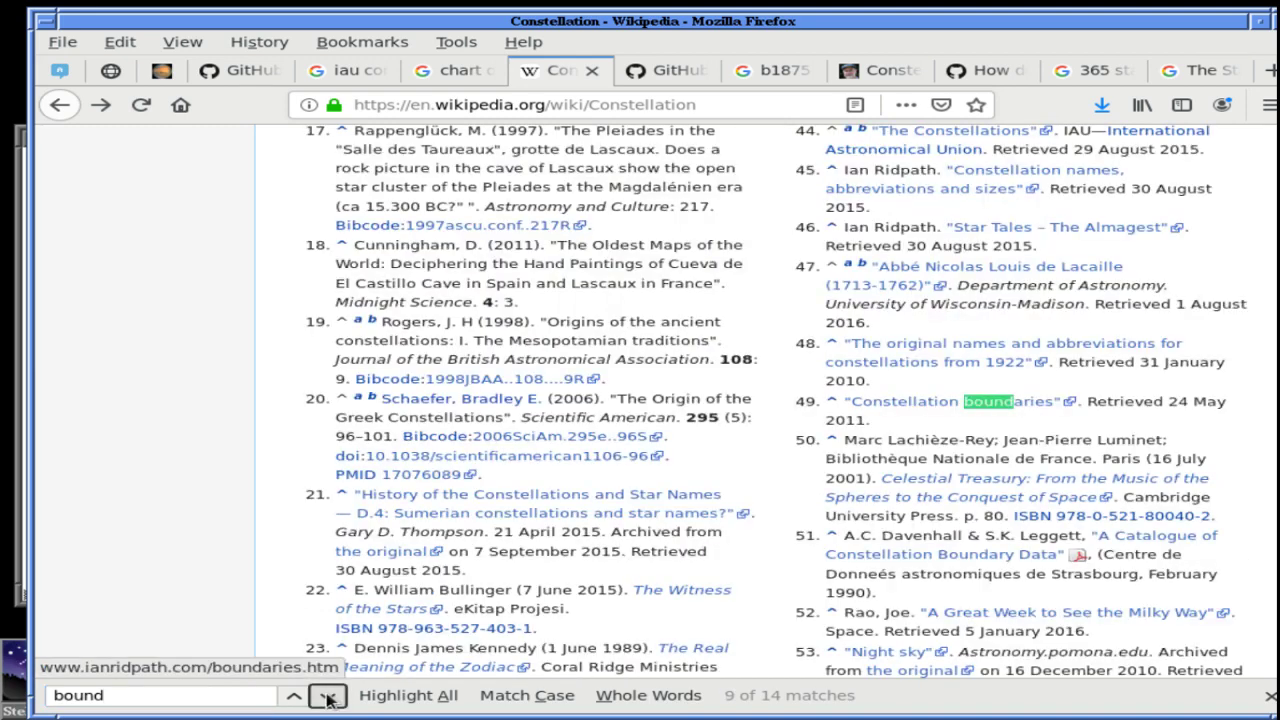
Open the "Constellation boundaries" reference, look through the page for a chart, and go back
left_click(885, 408)
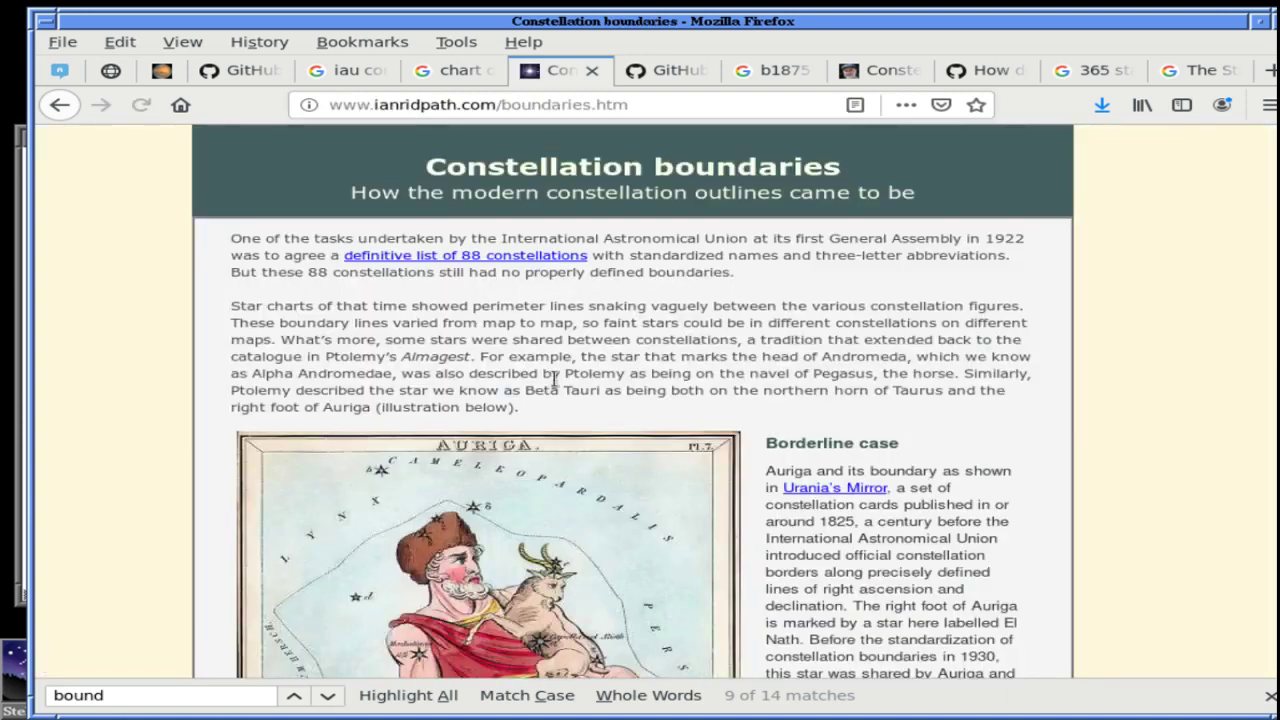
scroll(553, 380, "down", 15)
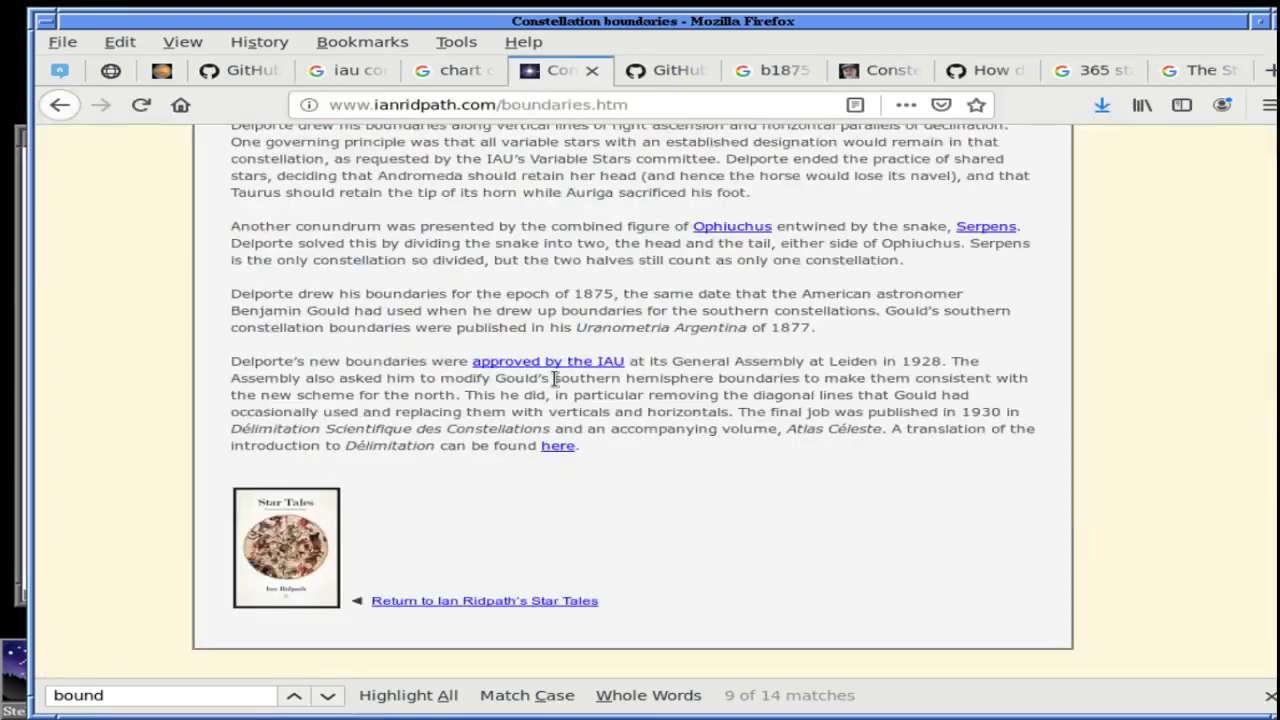
left_click(60, 106)
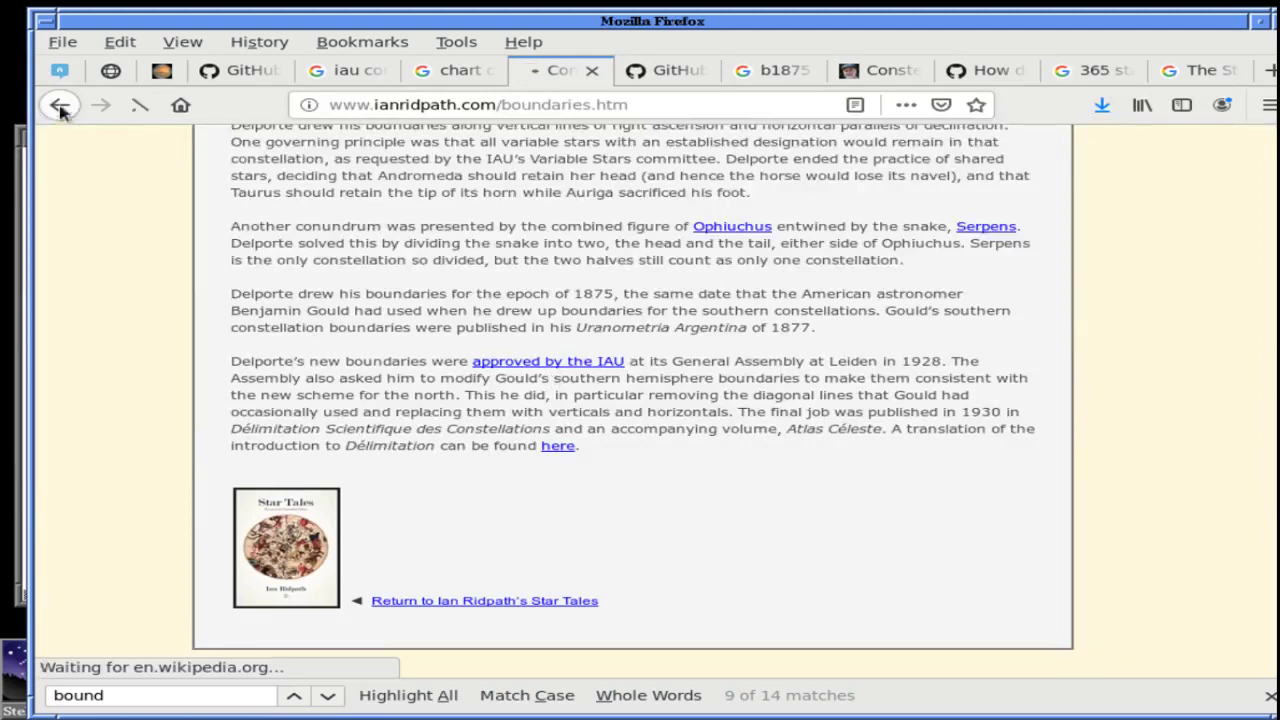
left_click(60, 106)
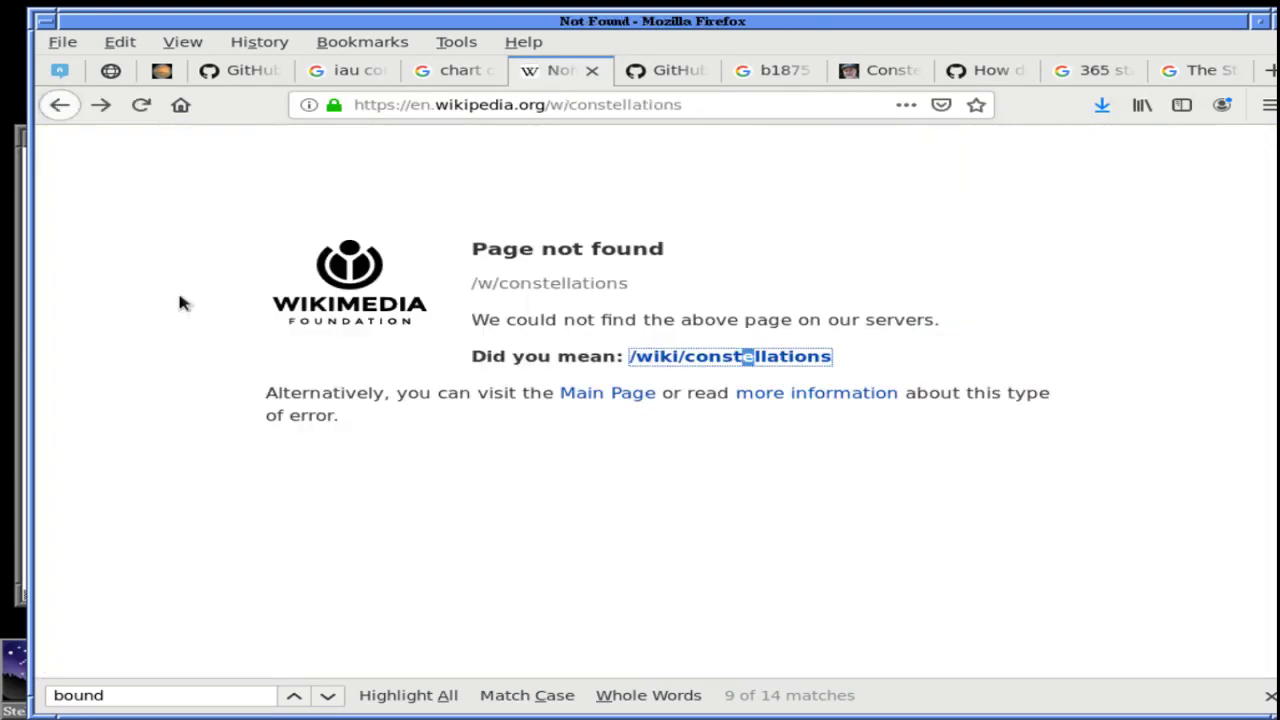
Return to the "chart of constellation boundaries" results and open In-The-Sky.org's Map of the Constellations in a new tab, showing its chart
left_click(443, 76)
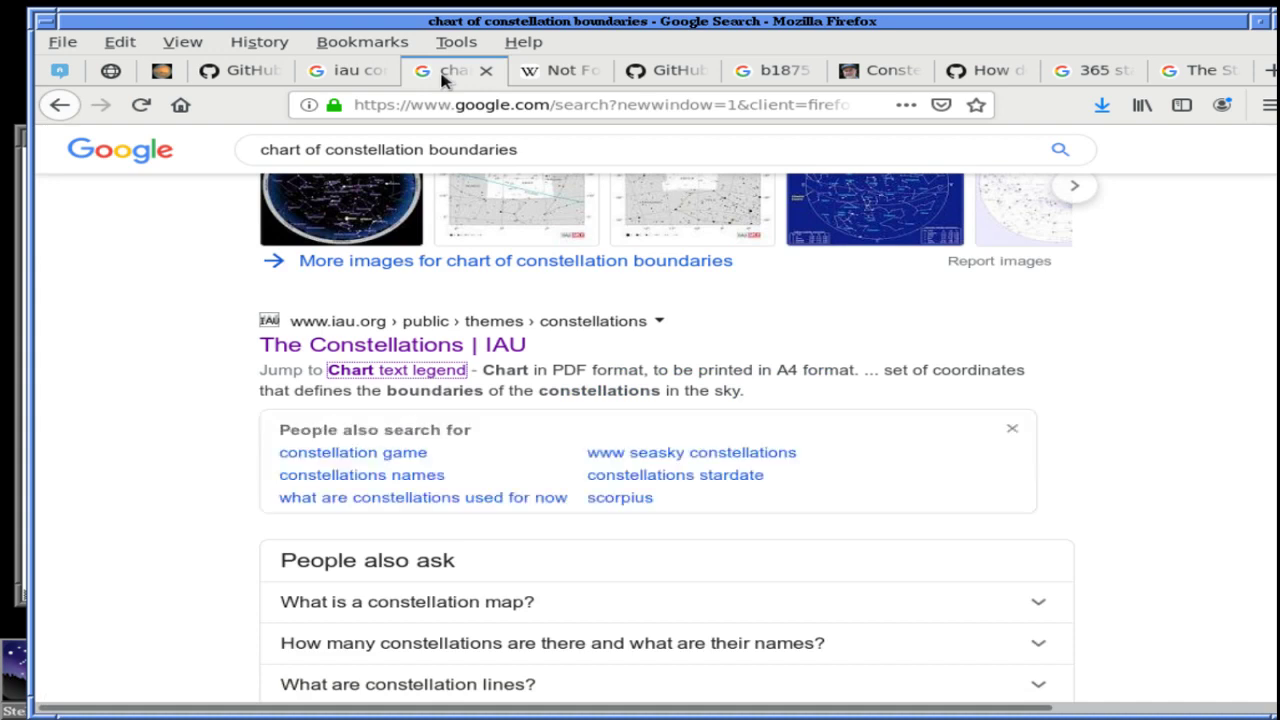
scroll(620, 374, "down", 5)
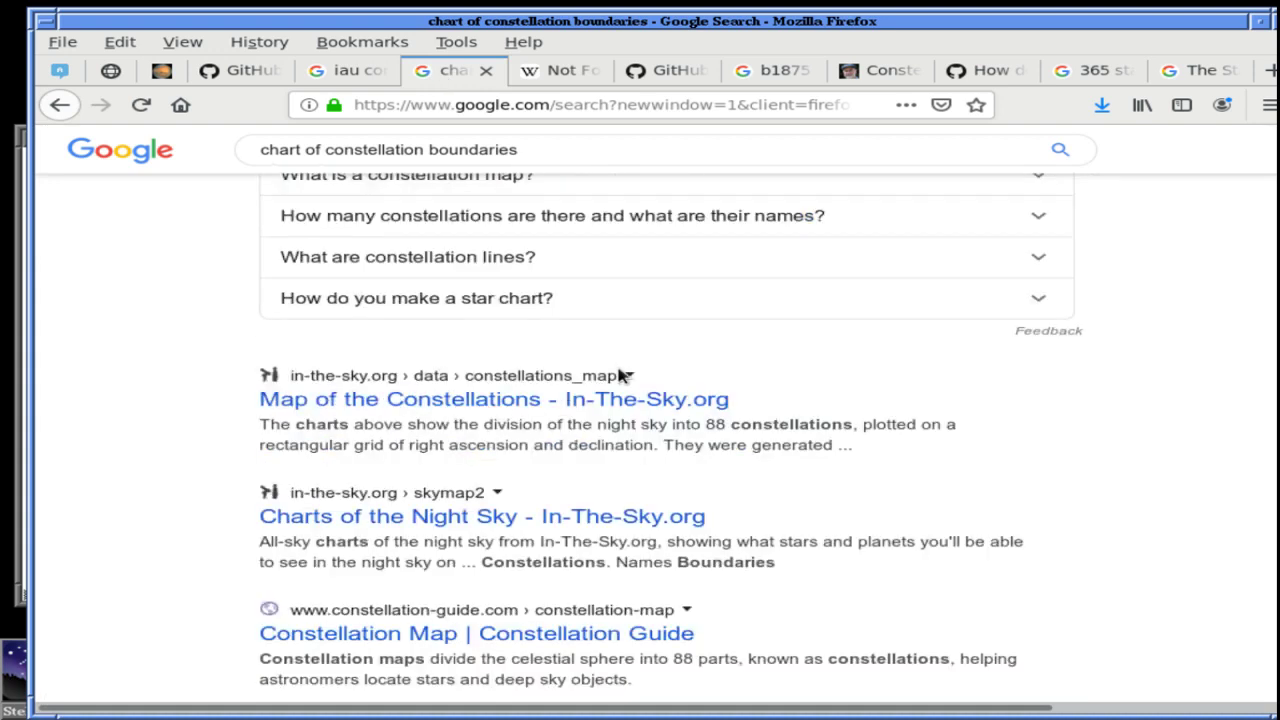
scroll(618, 372, "down", 1)
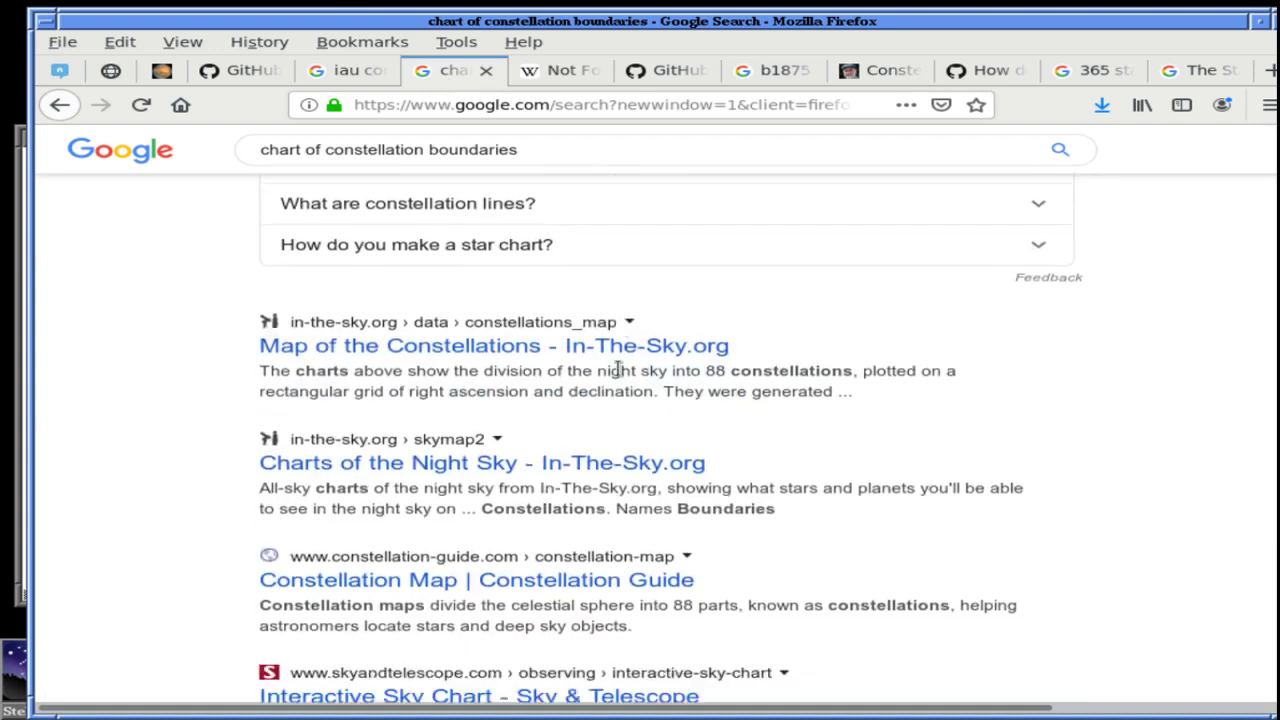
scroll(618, 372, "down", 1)
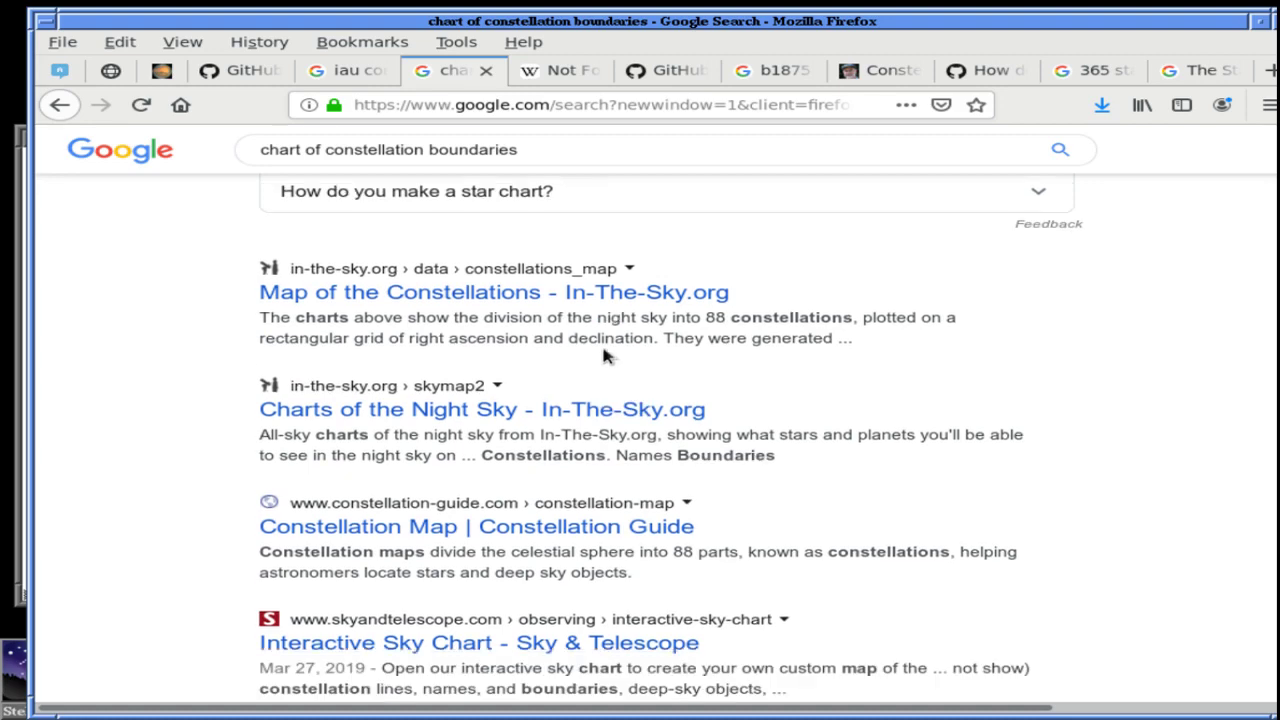
right_click(588, 292)
left_click(645, 306)
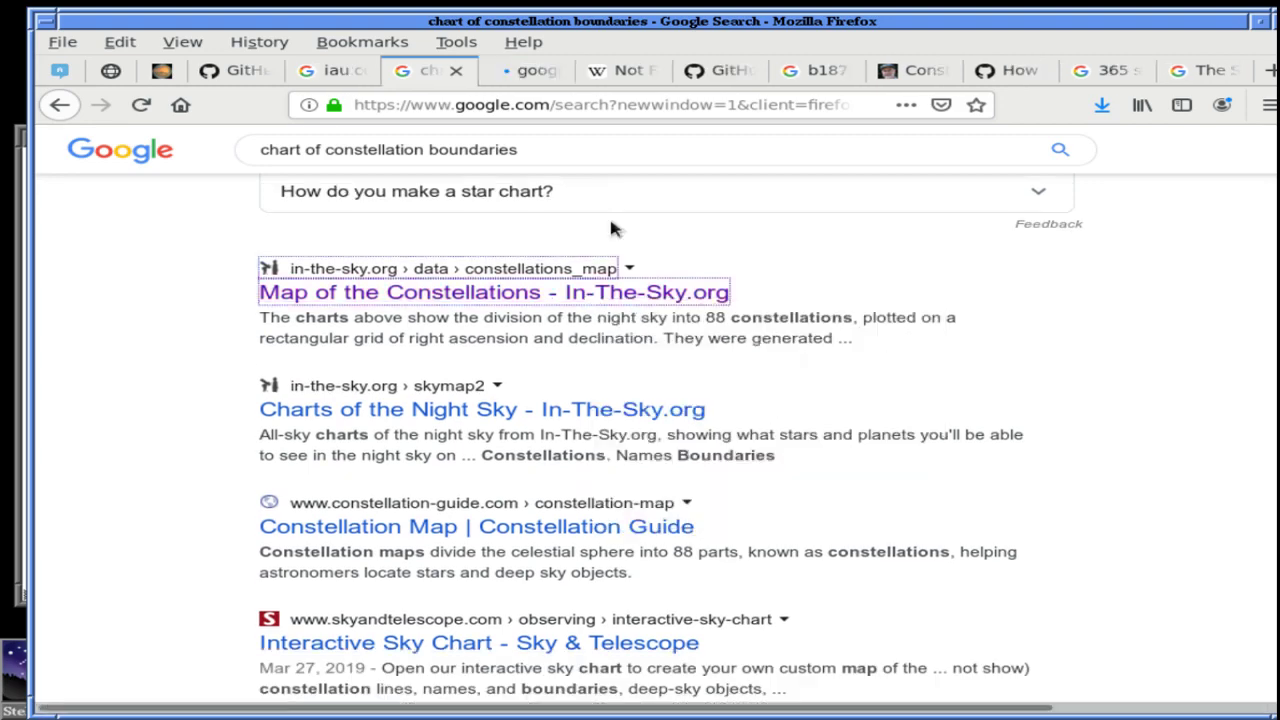
left_click(530, 74)
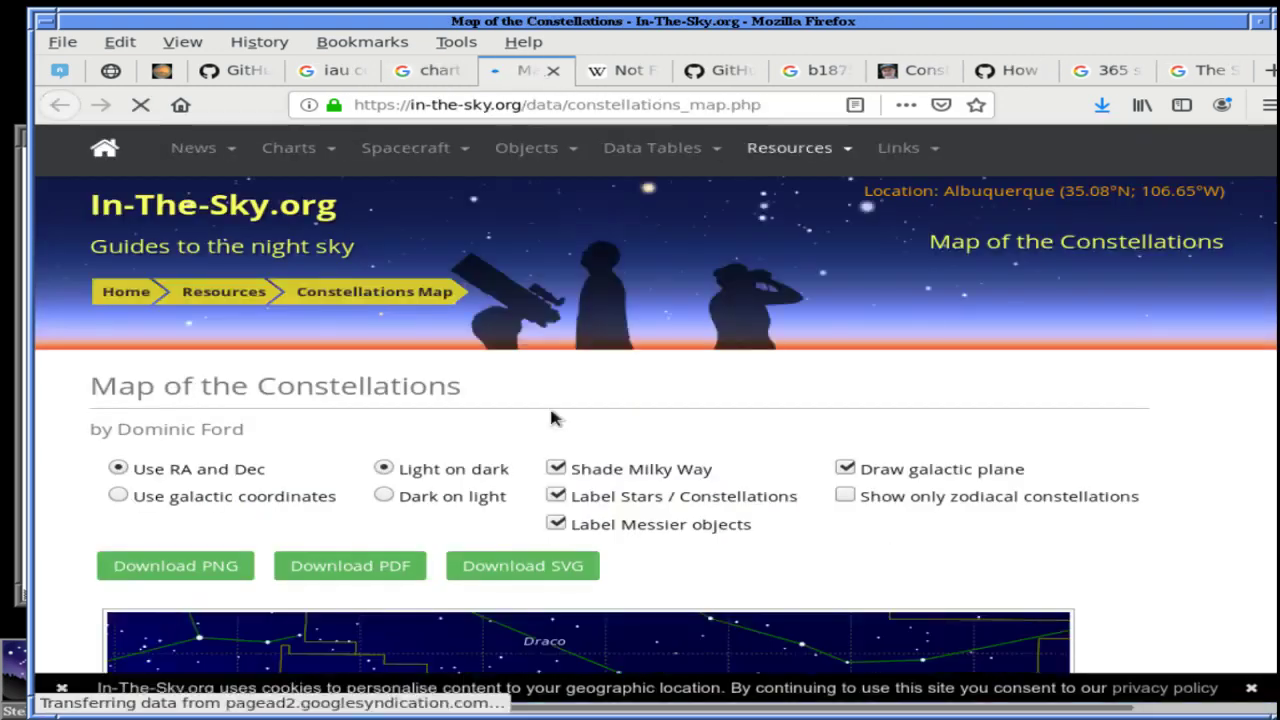
scroll(551, 418, "down", 5)
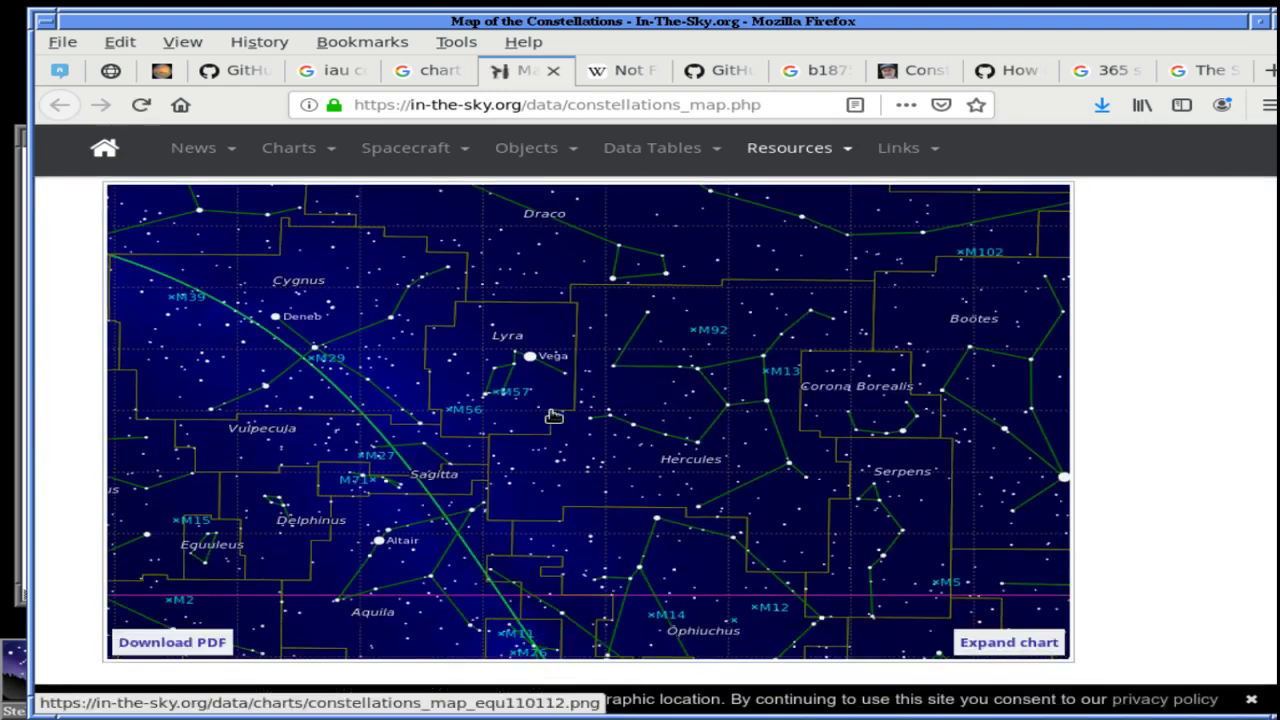
Open the expanded version of the In-The-Sky.org constellation chart and enlarge it to full size
scroll(553, 416, "down", 1)
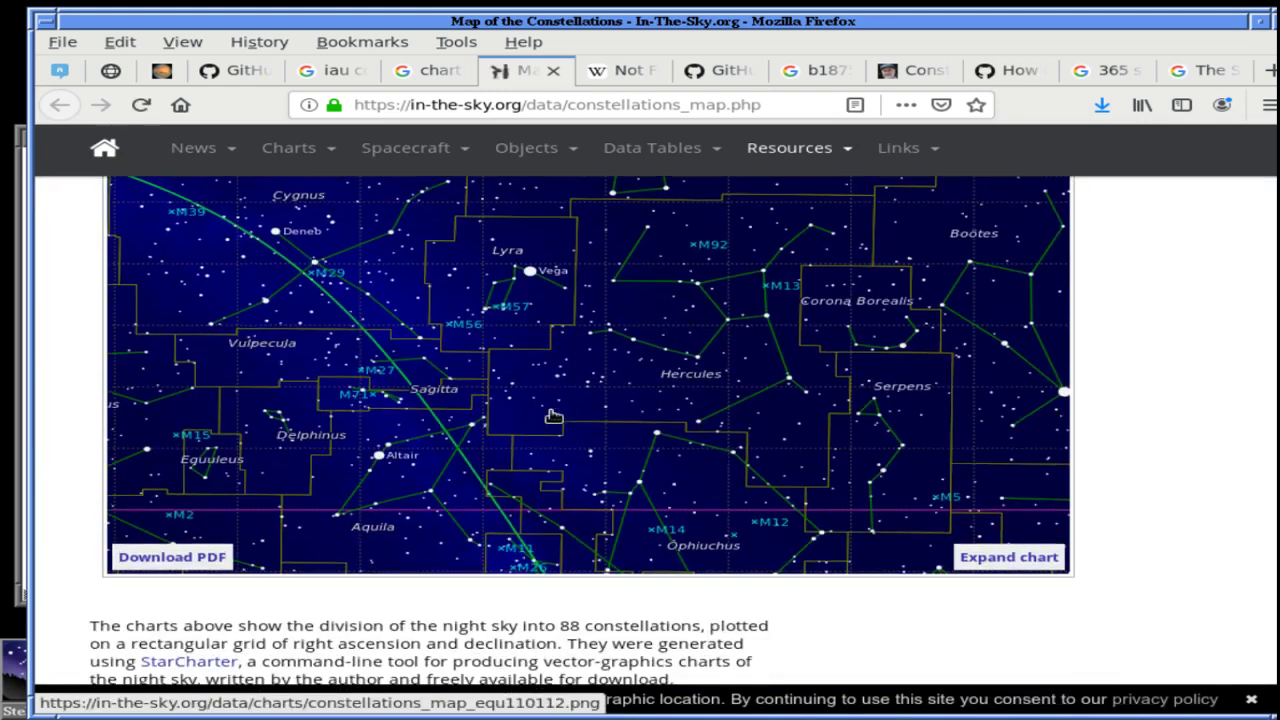
scroll(553, 416, "up", 1)
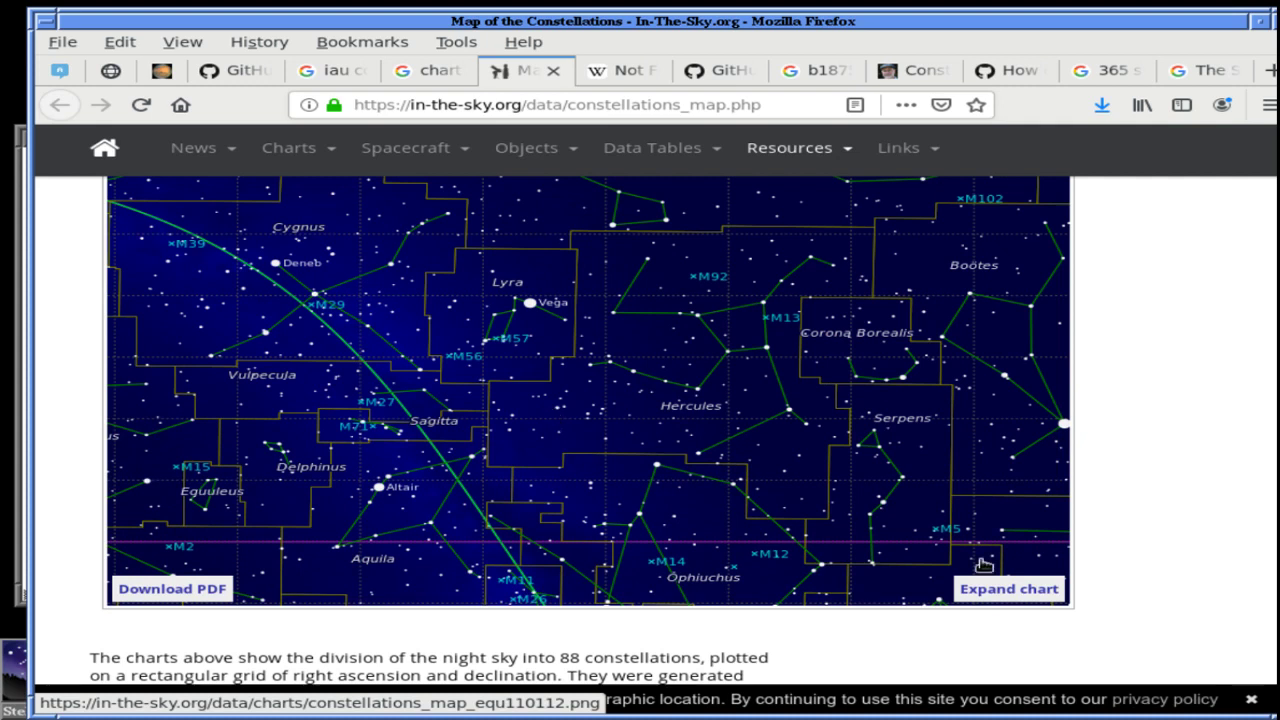
left_click(1005, 590)
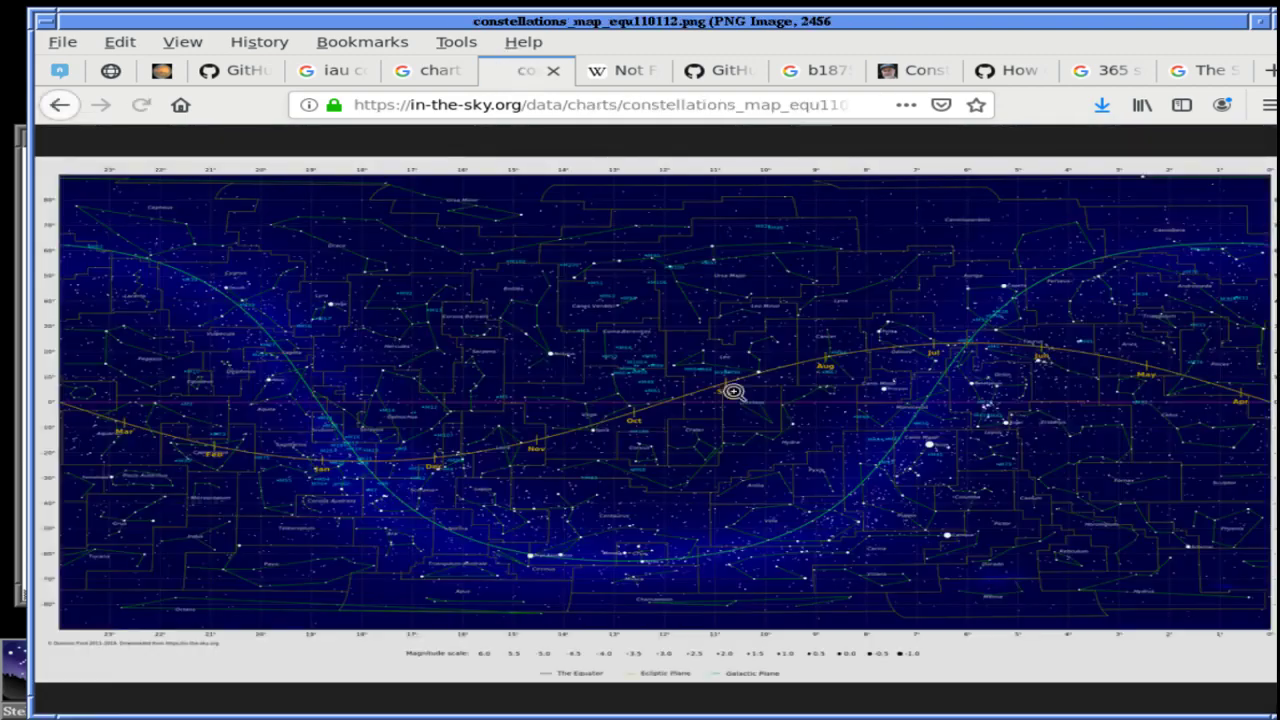
left_click(734, 391)
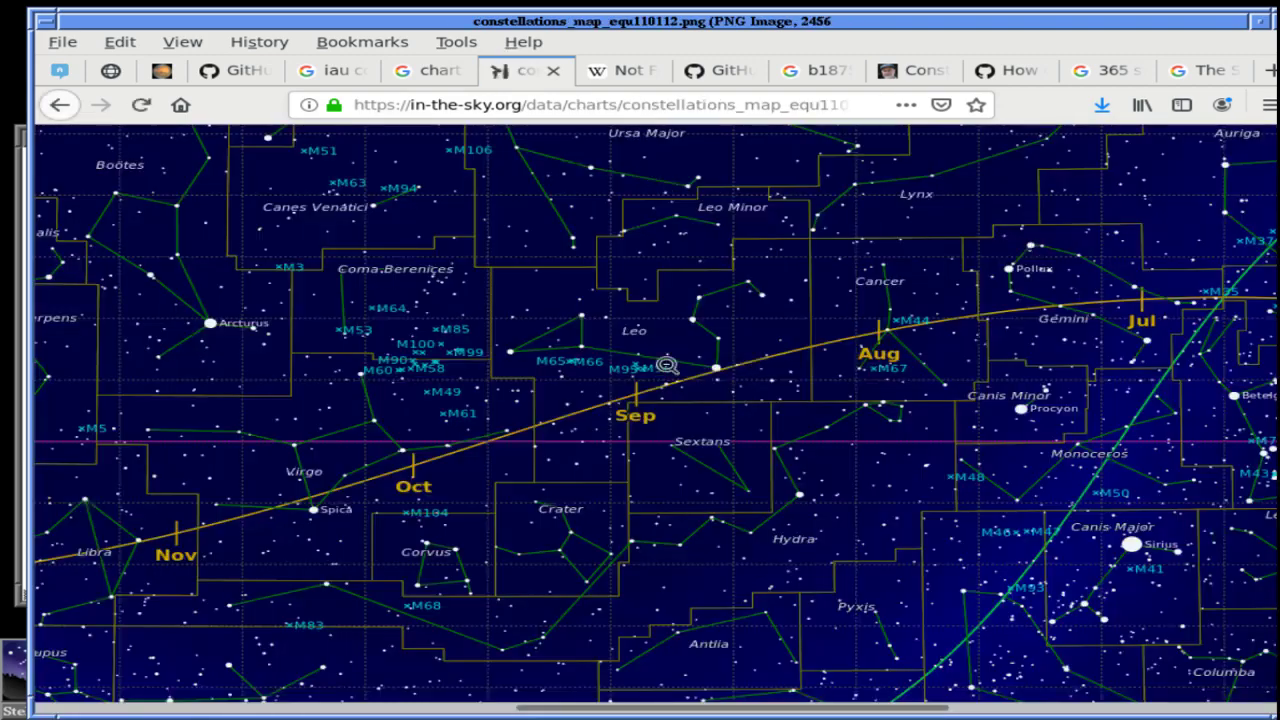
Examine the middle of the chart, from the Ursa Minor region down to the magnitude scale and line legend
scroll(667, 364, "down", 1)
scroll(667, 364, "down", 4)
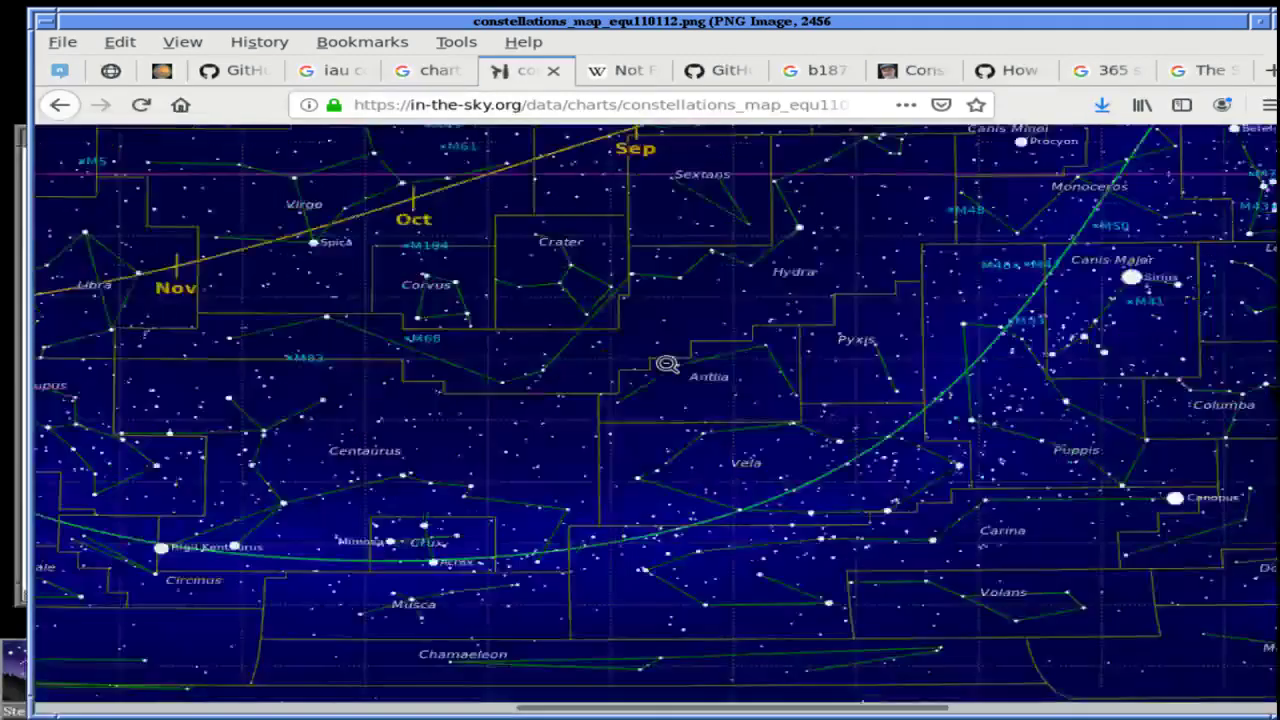
scroll(667, 364, "up", 5)
scroll(667, 364, "left", 5)
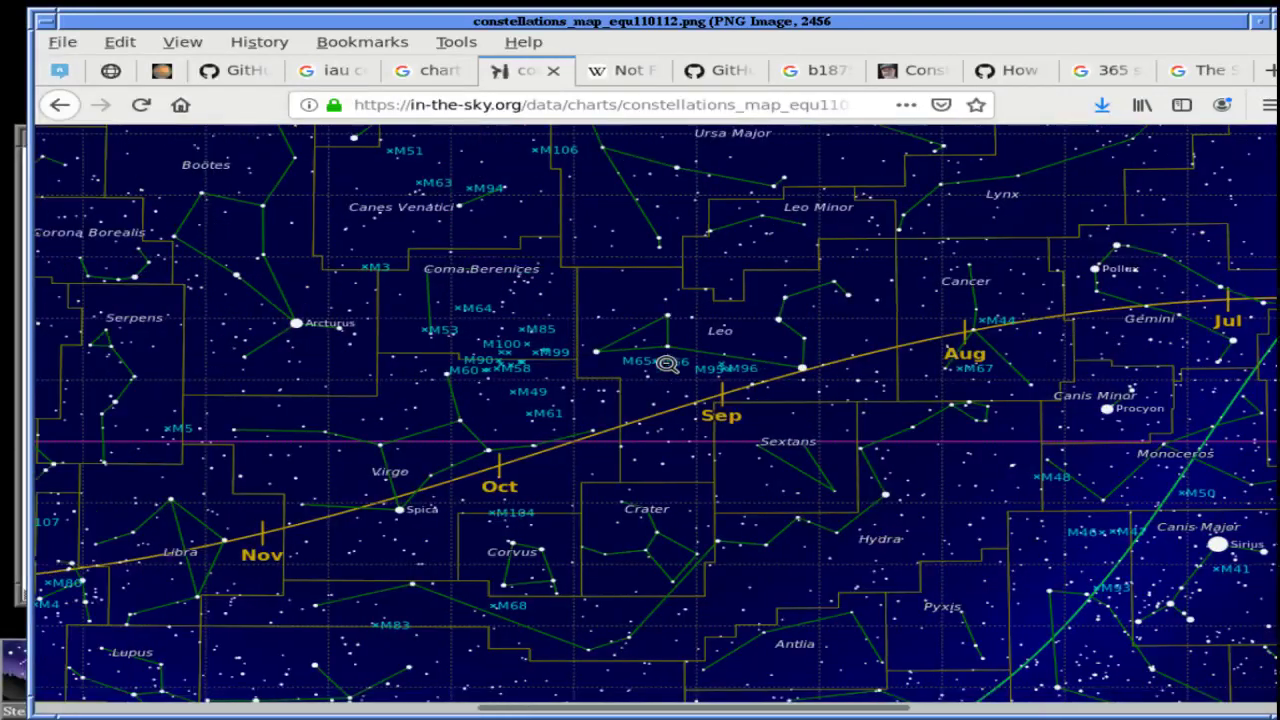
scroll(667, 364, "down", 3)
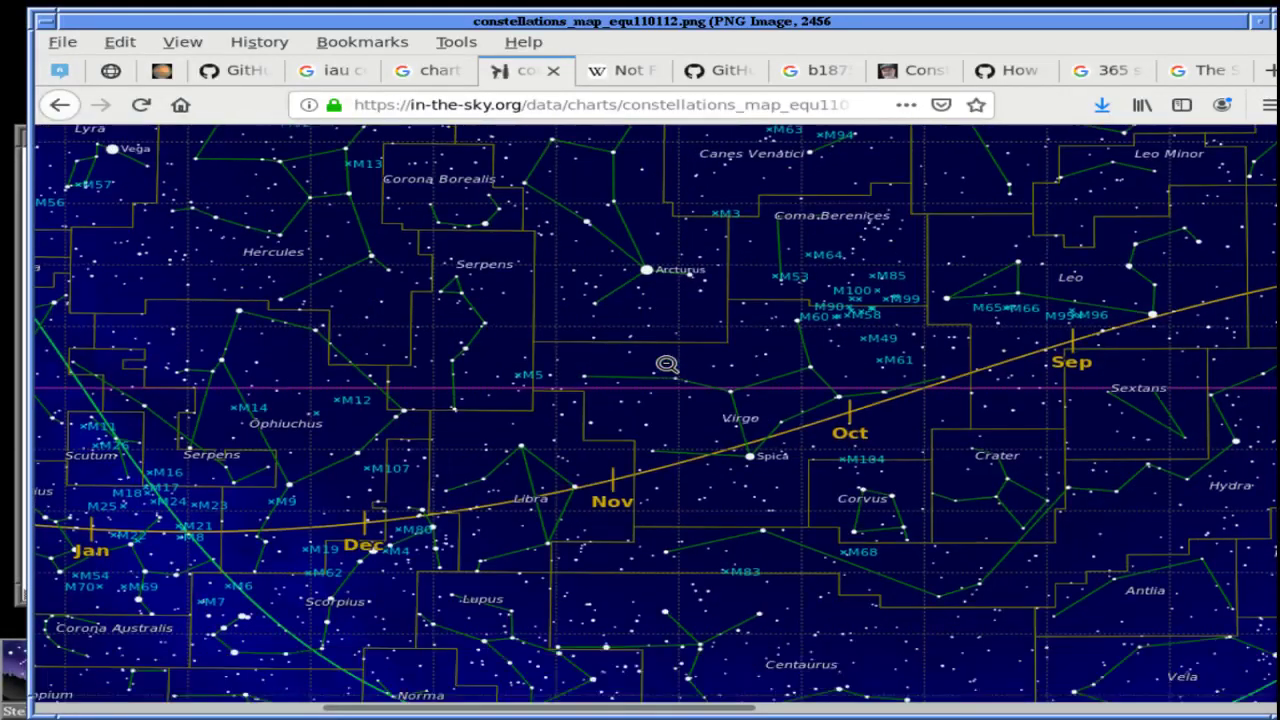
scroll(667, 364, "down", 2)
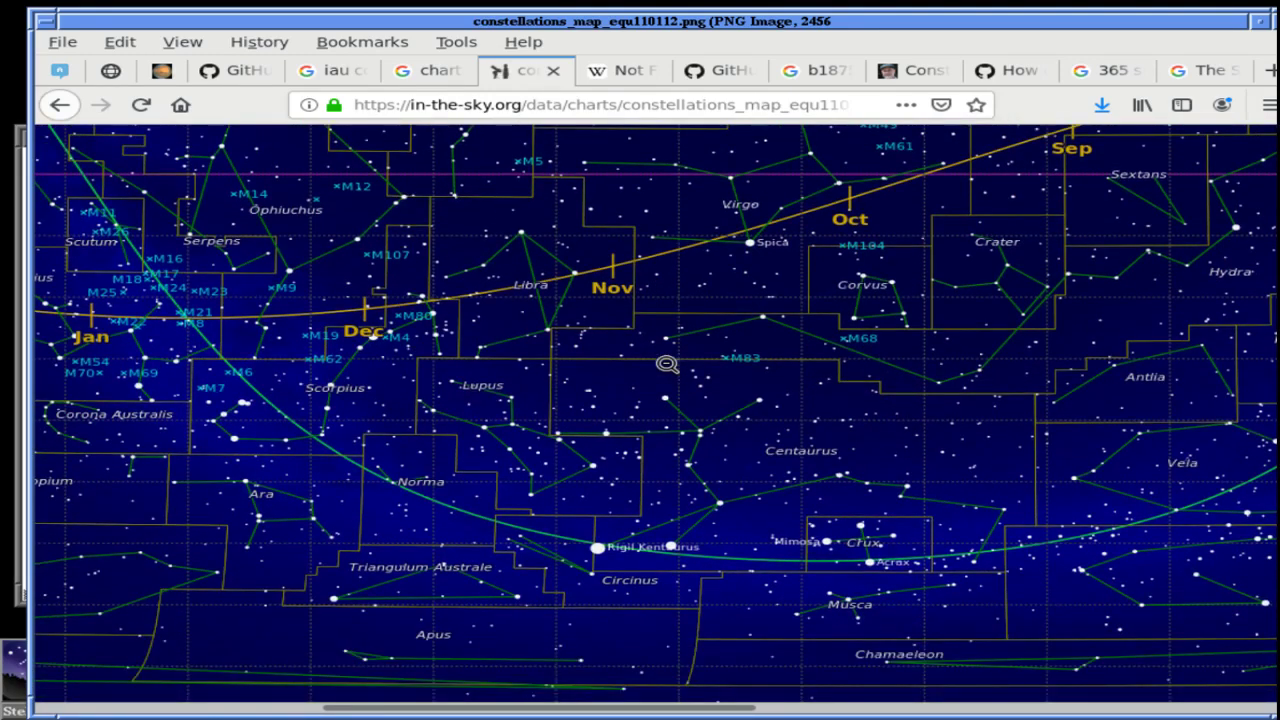
scroll(667, 364, "up", 9)
scroll(667, 364, "up", 2)
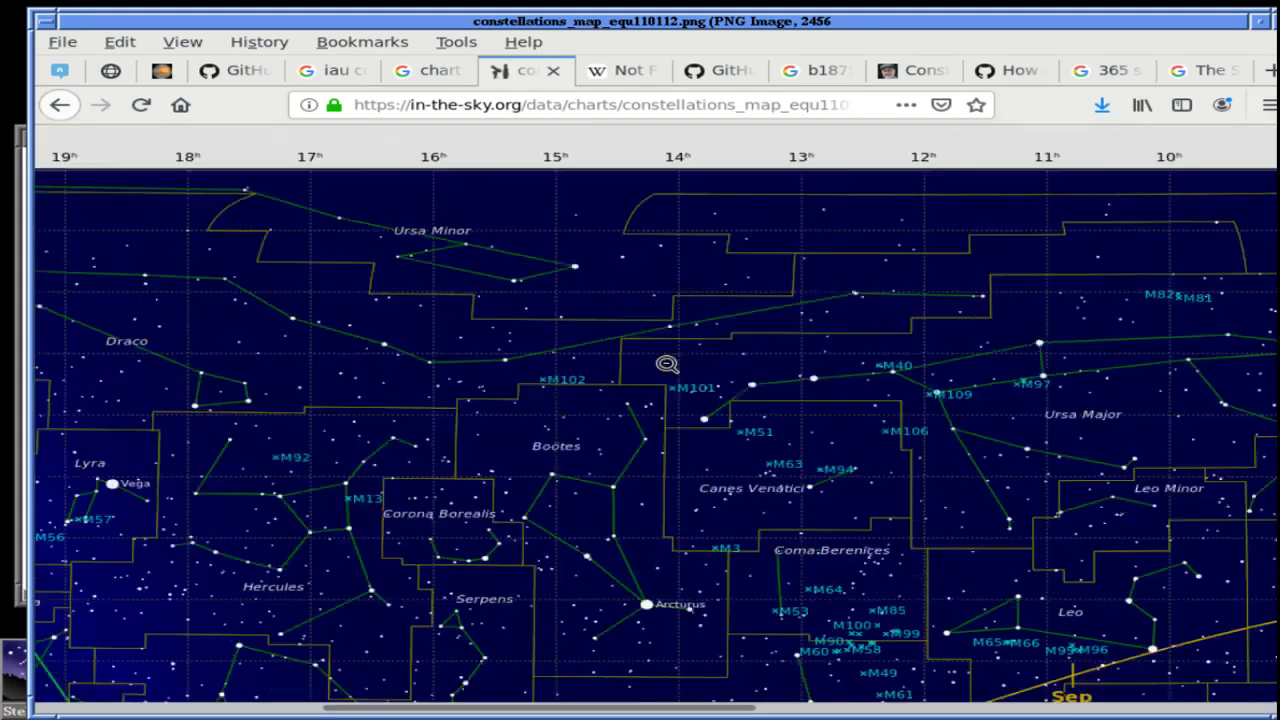
scroll(667, 364, "down", 10)
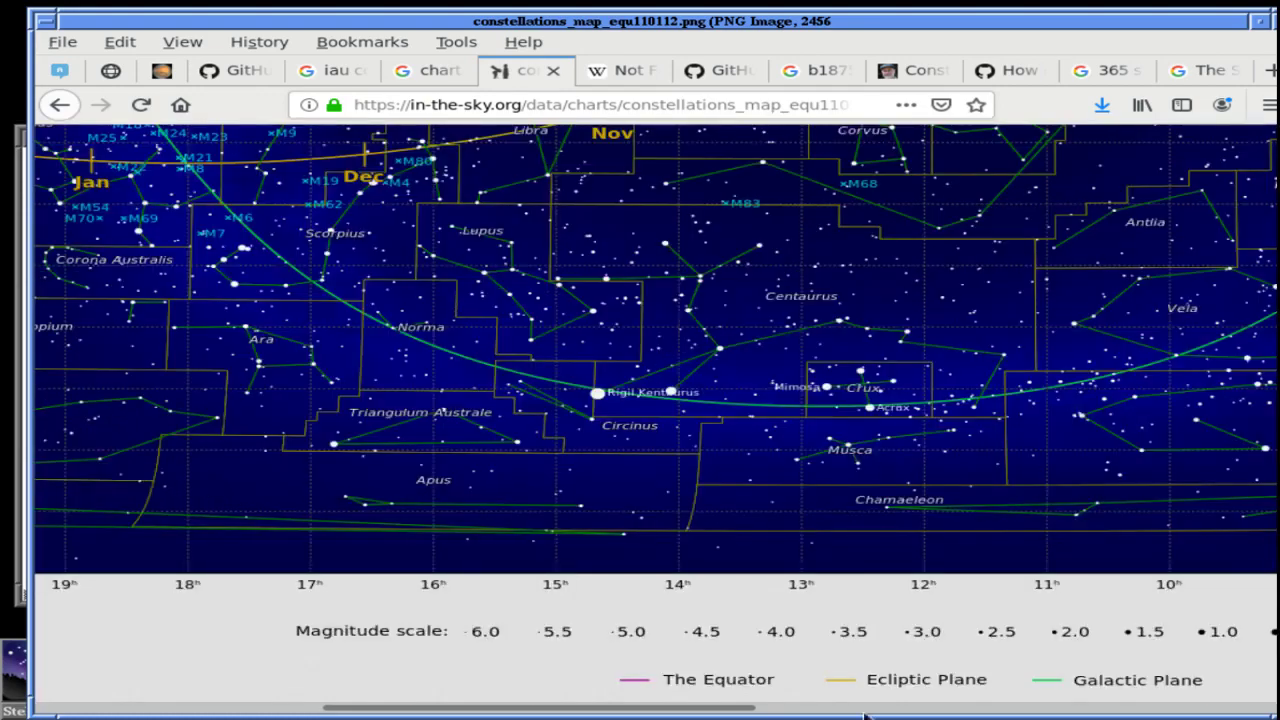
left_click(843, 691)
left_click(759, 543)
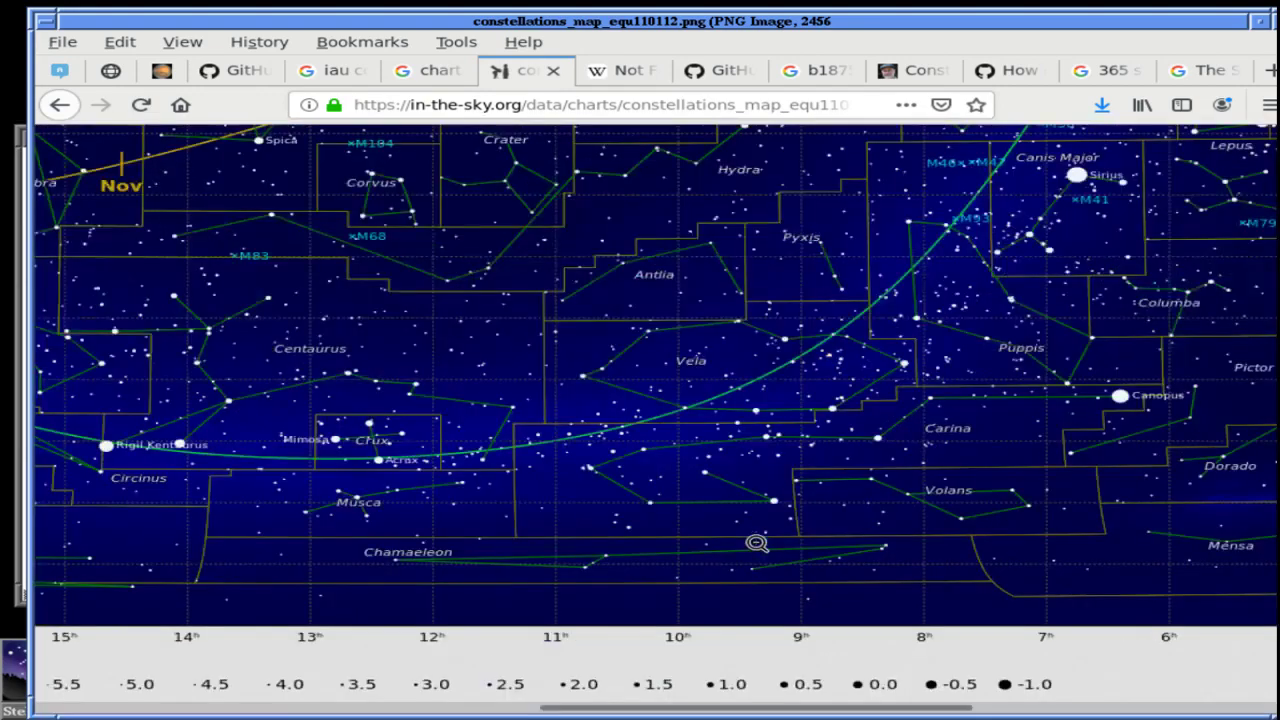
Follow the ecliptic across the chart to its April end near Pisces and back to its March end in Aquarius
scroll(758, 543, "up", 5)
scroll(757, 543, "right", 6)
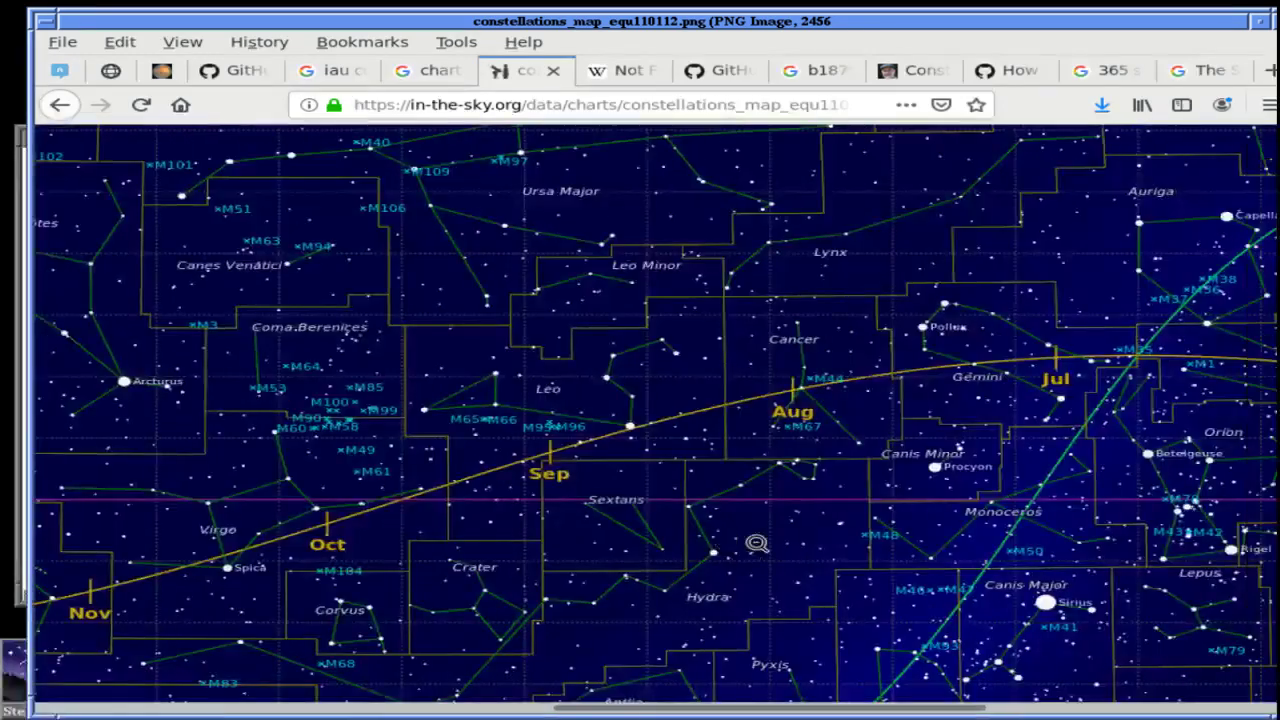
scroll(757, 543, "right", 6)
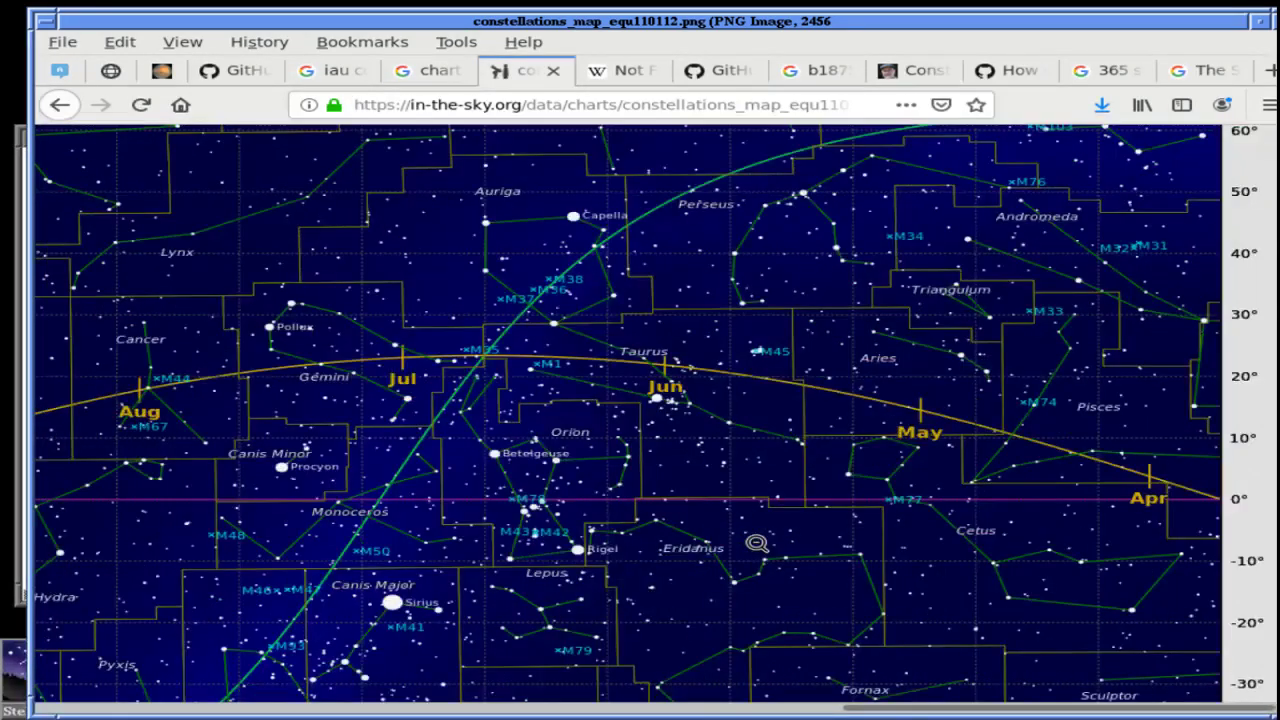
scroll(757, 543, "down", 2)
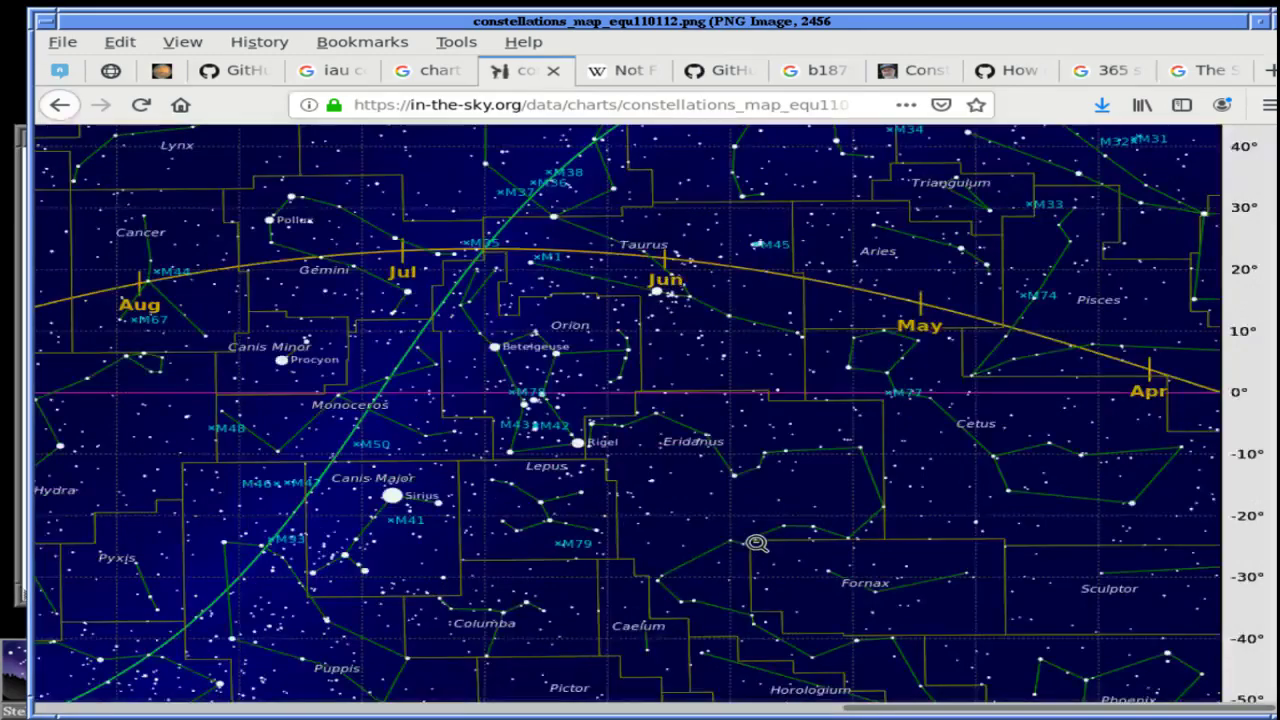
scroll(757, 543, "up", 1)
scroll(757, 543, "left", 6)
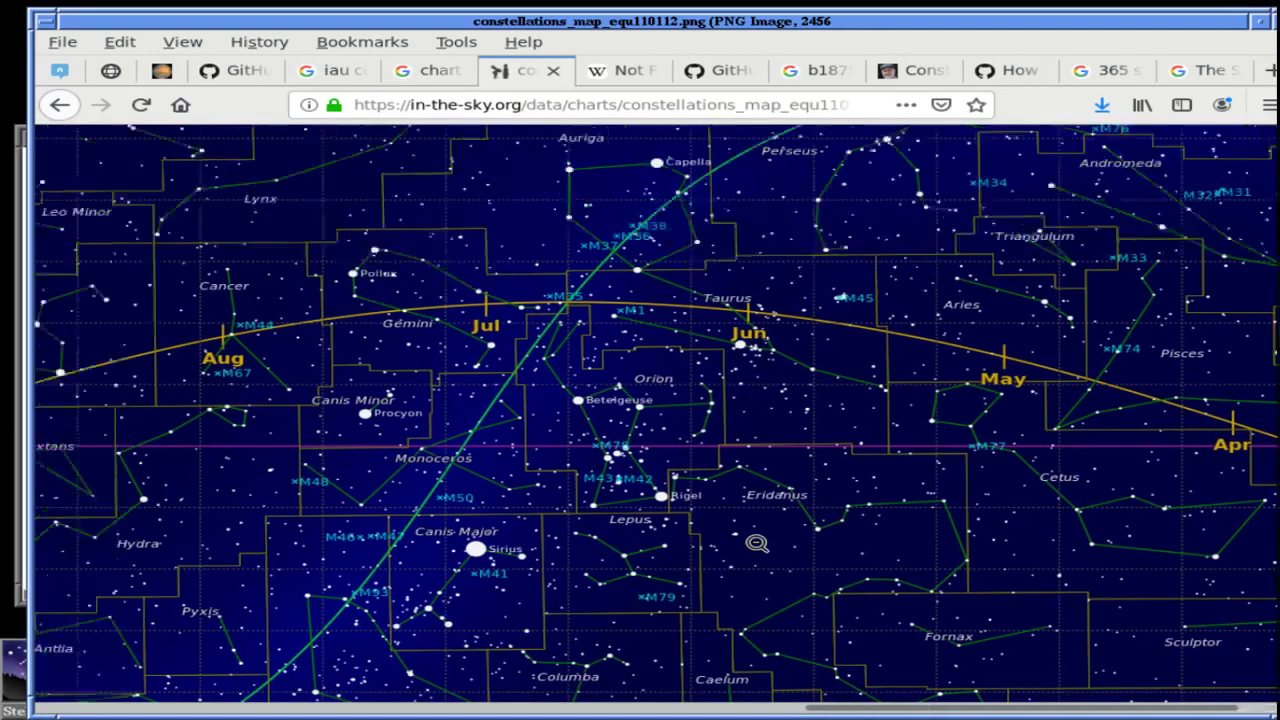
scroll(757, 543, "left", 14)
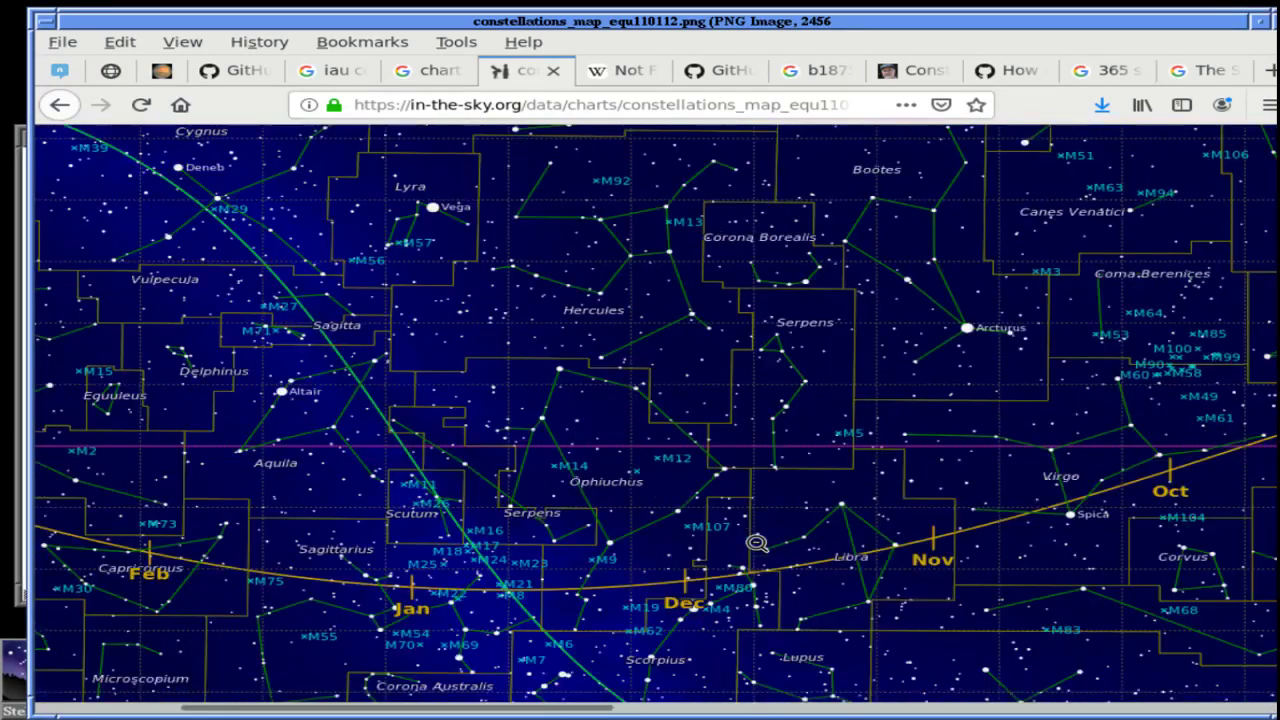
scroll(757, 543, "down", 5)
scroll(757, 543, "down", 1)
scroll(757, 543, "left", 4)
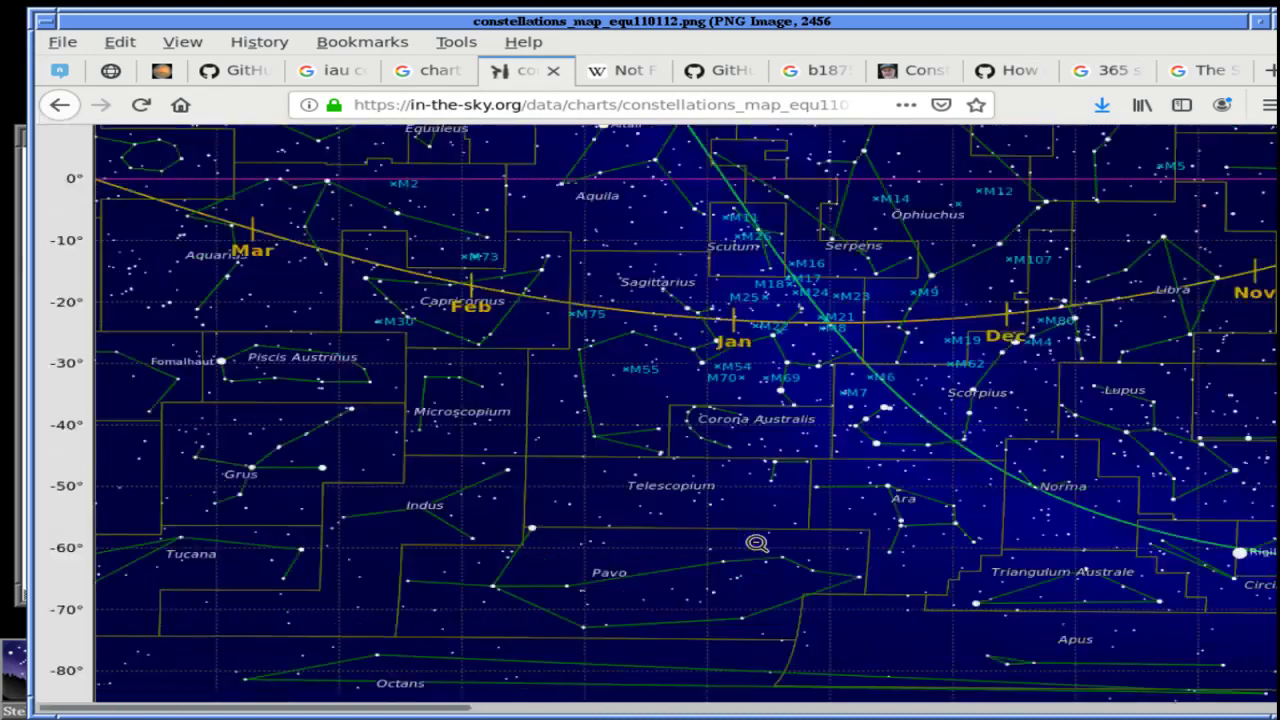
Examine the constellation boundaries along the ecliptic between Aquarius, Sagittarius, Ophiuchus and Virgo
scroll(757, 543, "up", 4)
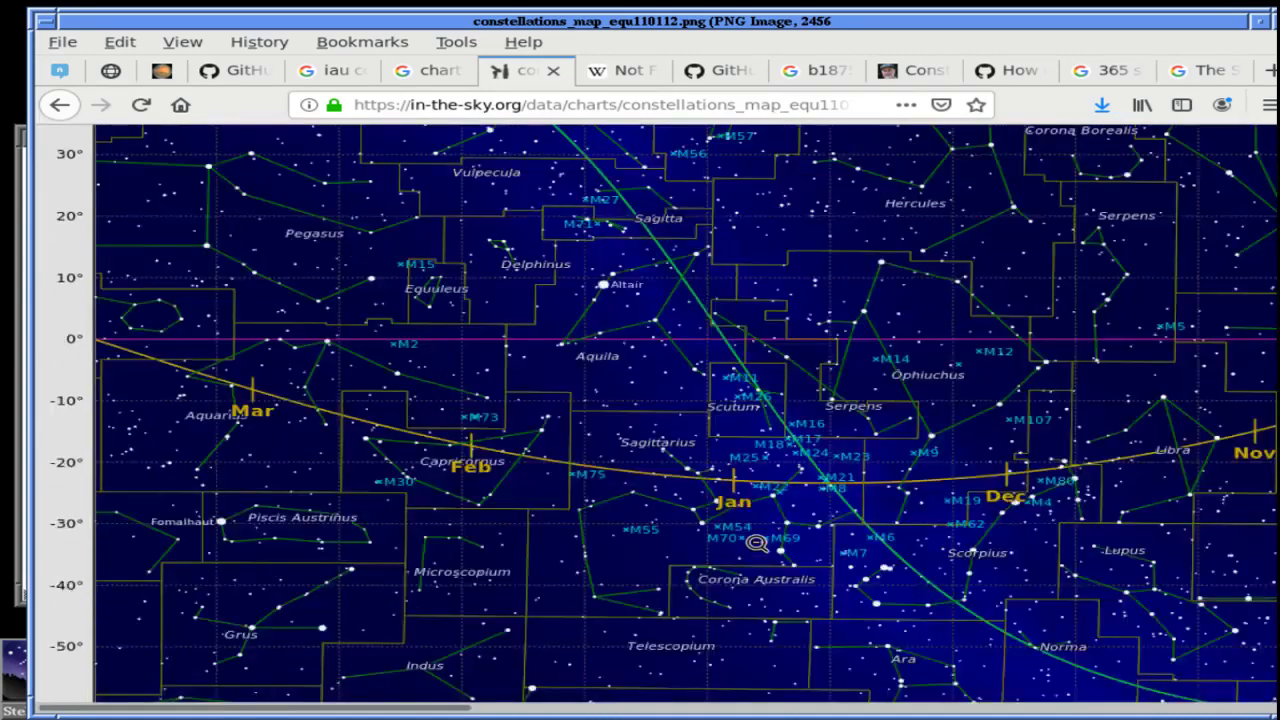
scroll(757, 543, "up", 1)
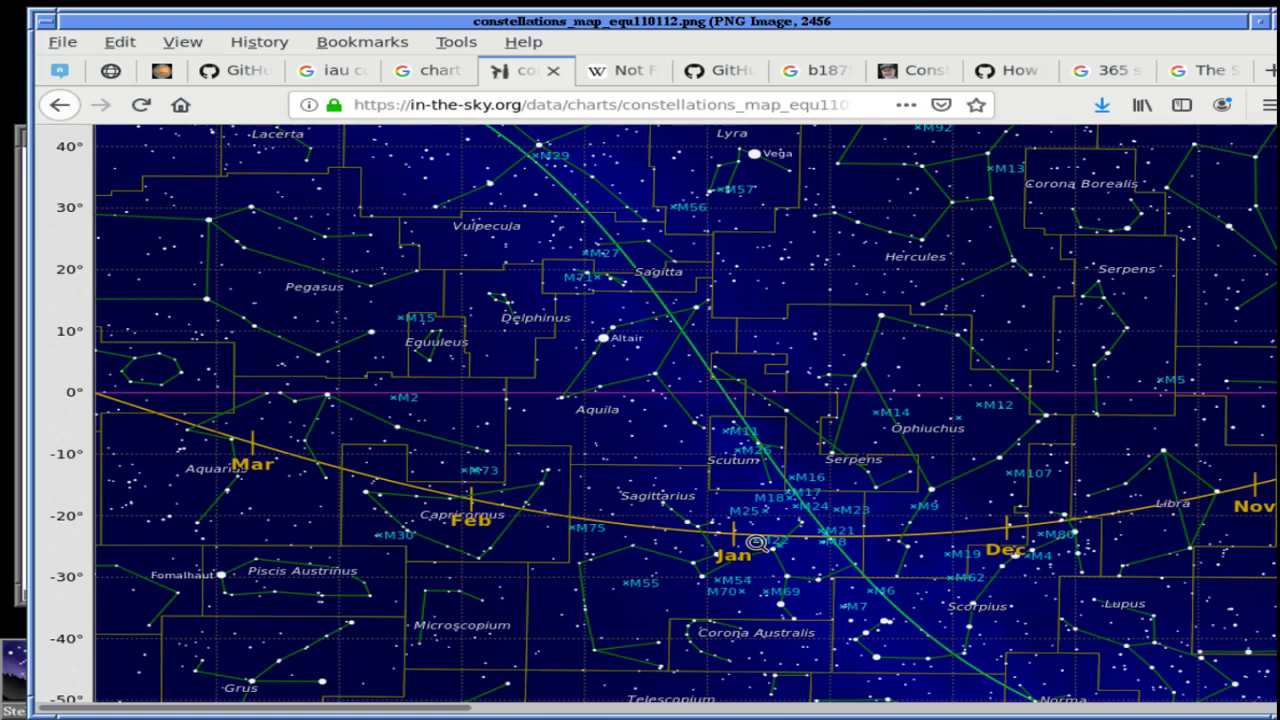
scroll(757, 543, "down", 2)
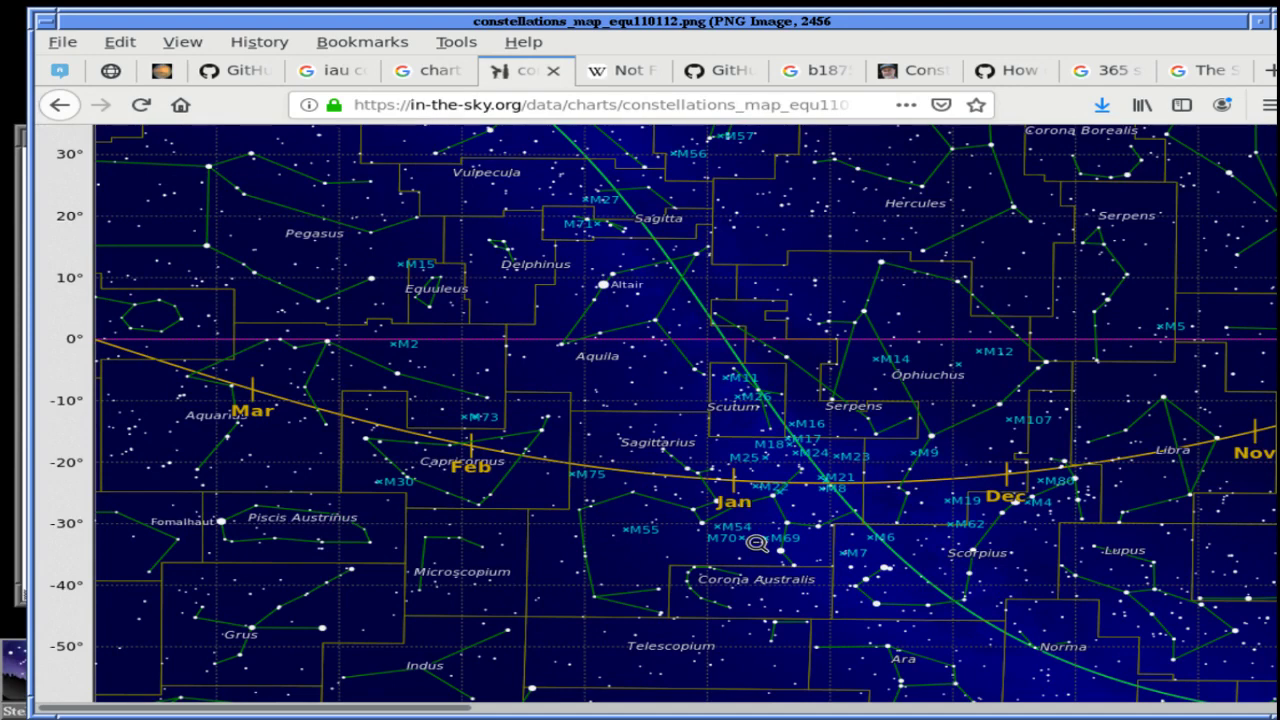
scroll(757, 543, "up", 2)
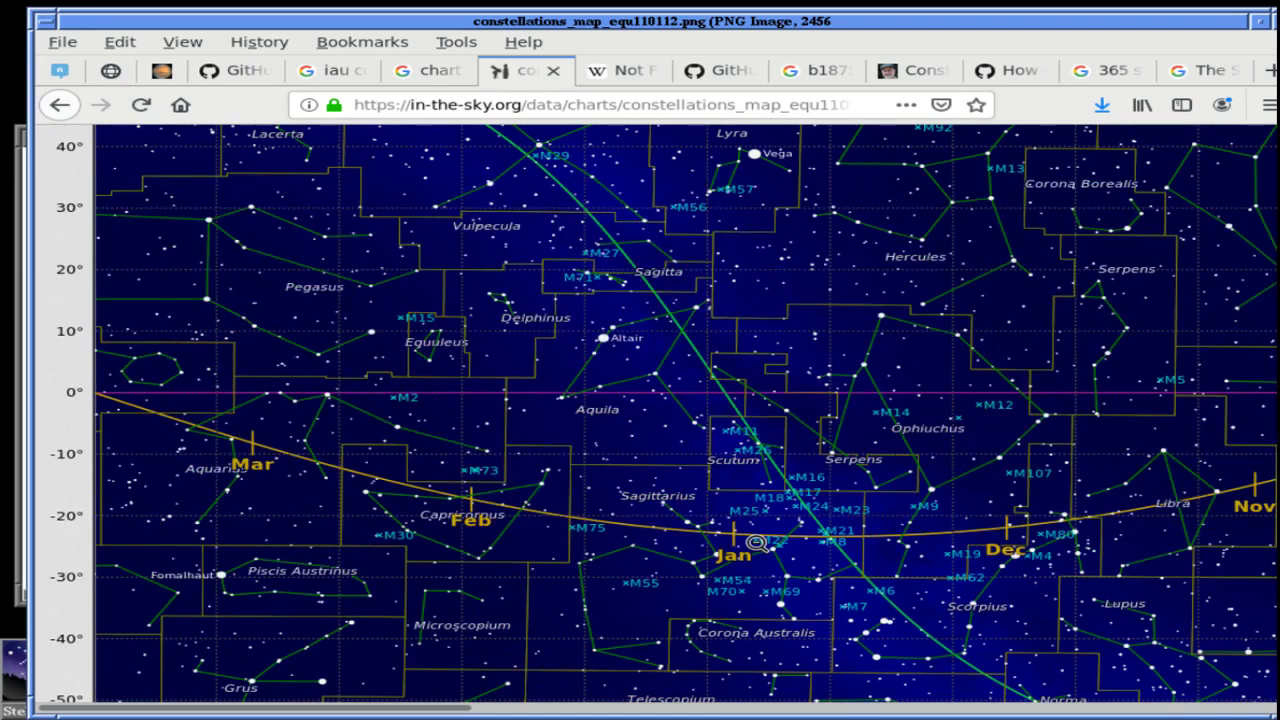
scroll(757, 543, "down", 4)
scroll(757, 543, "up", 4)
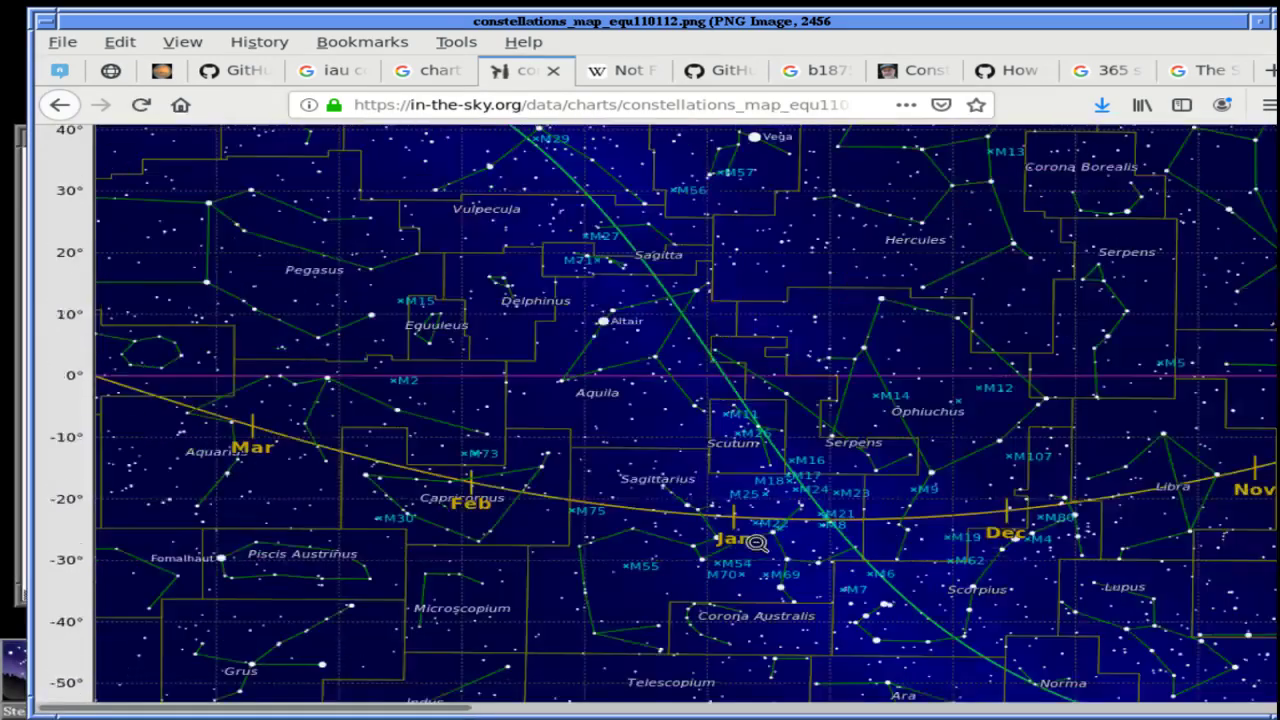
scroll(757, 543, "up", 3)
scroll(757, 543, "right", 1)
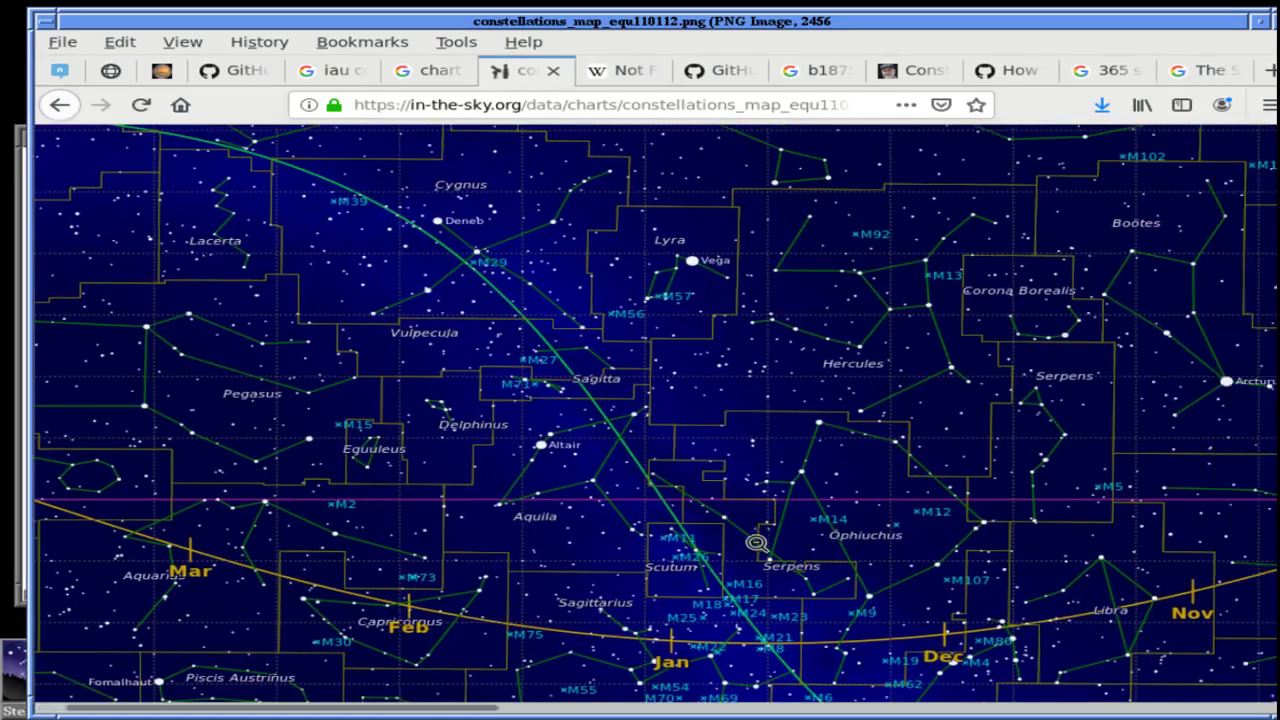
scroll(757, 543, "right", 9)
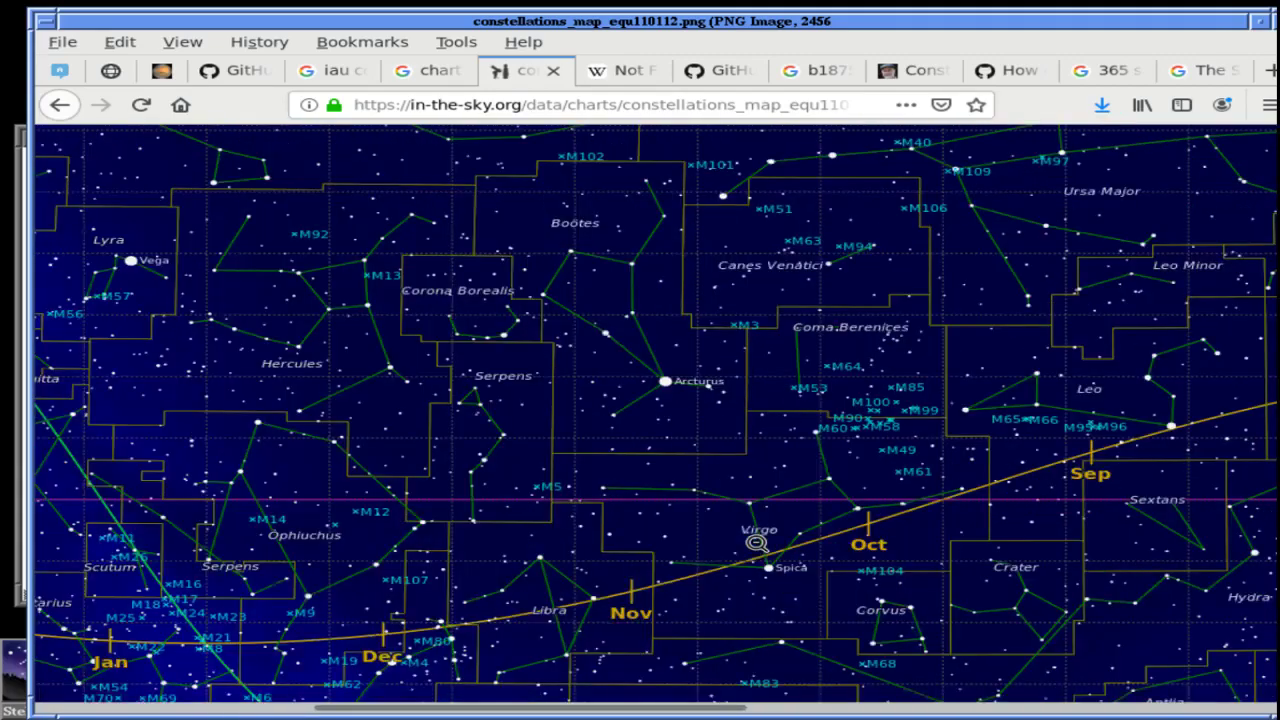
scroll(757, 543, "left", 2)
scroll(757, 543, "down", 5)
scroll(757, 543, "left", 4)
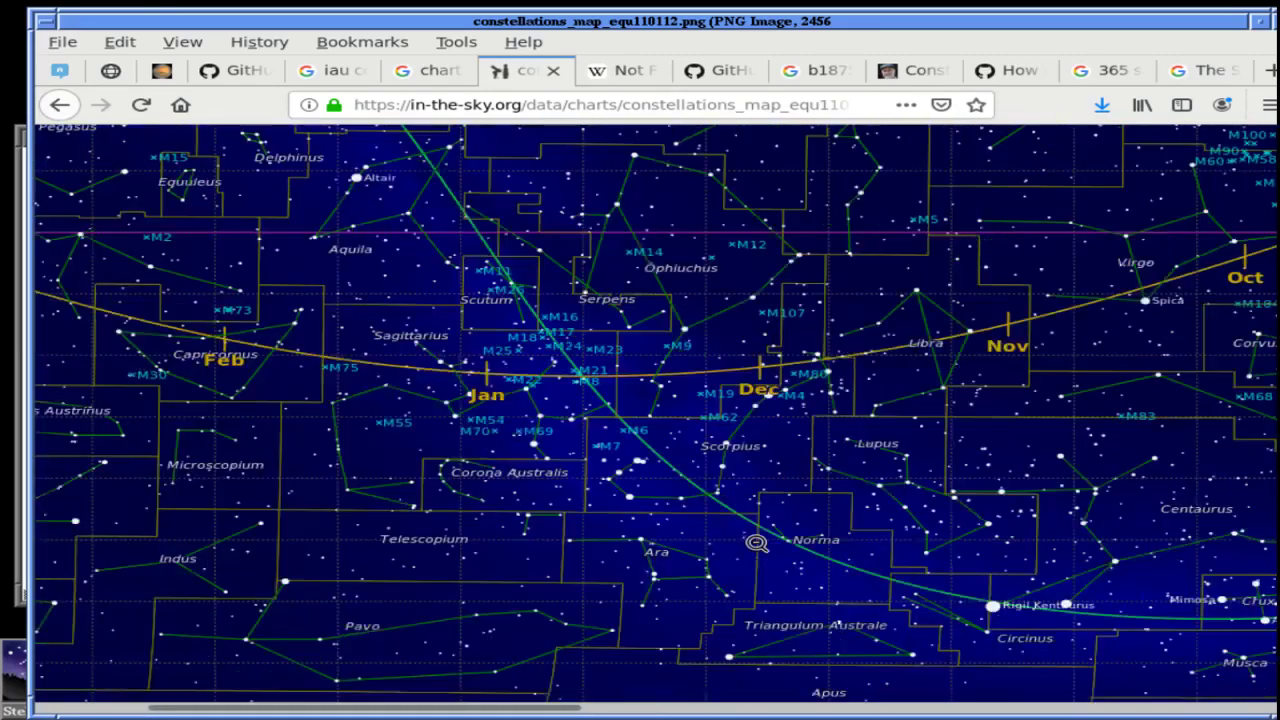
scroll(757, 543, "left", 4)
scroll(757, 543, "up", 4)
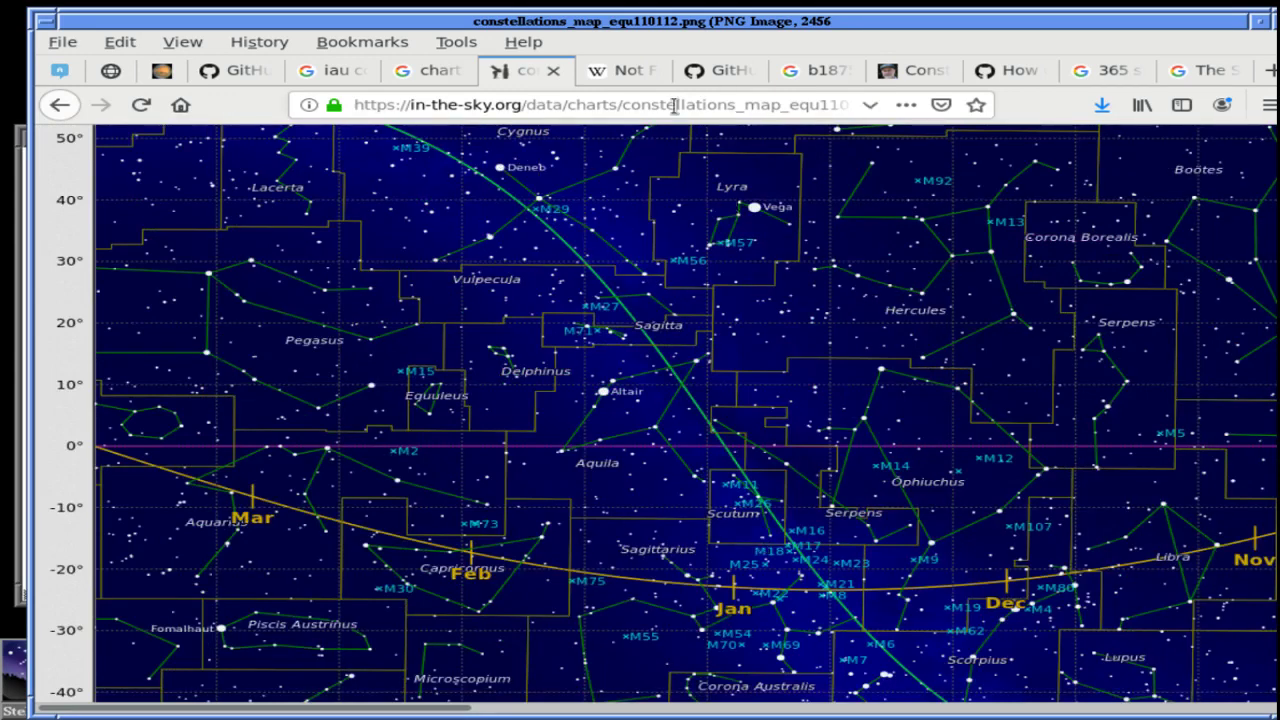
Close the Wikipedia "Not Found" tab and search the web for "pisces aquarius constellation boundaries"
left_click(638, 79)
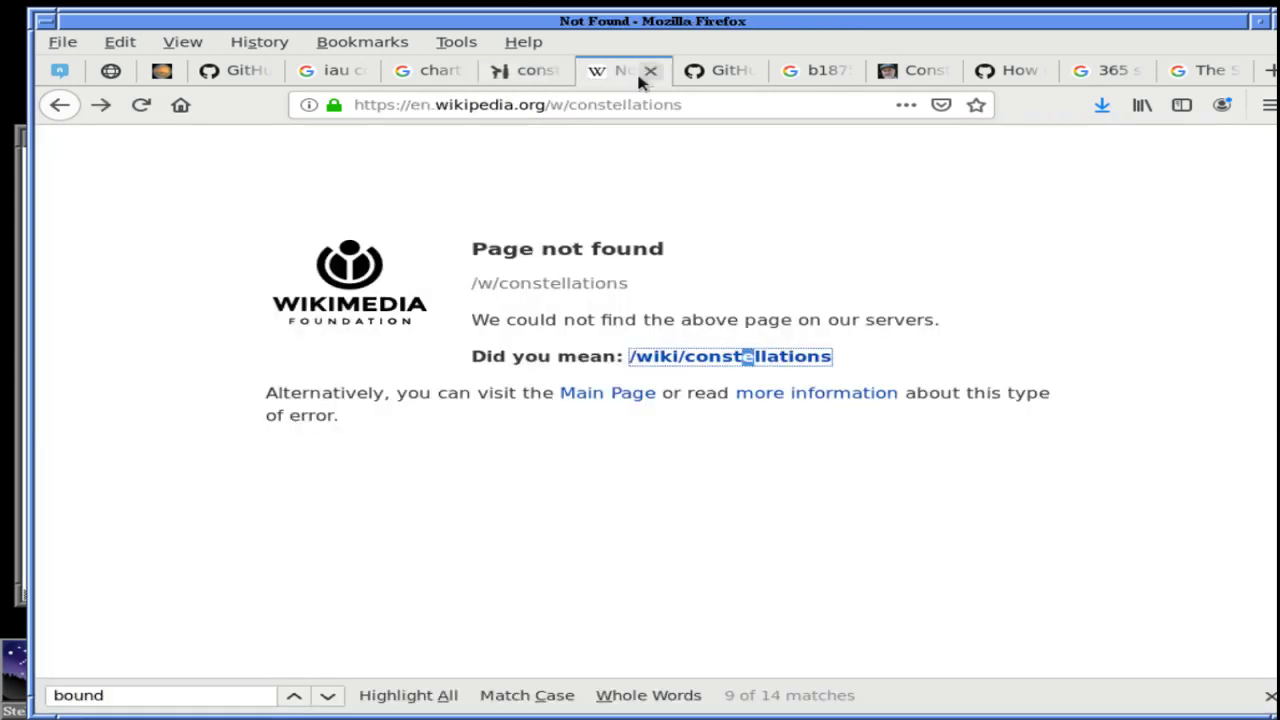
left_click(650, 71)
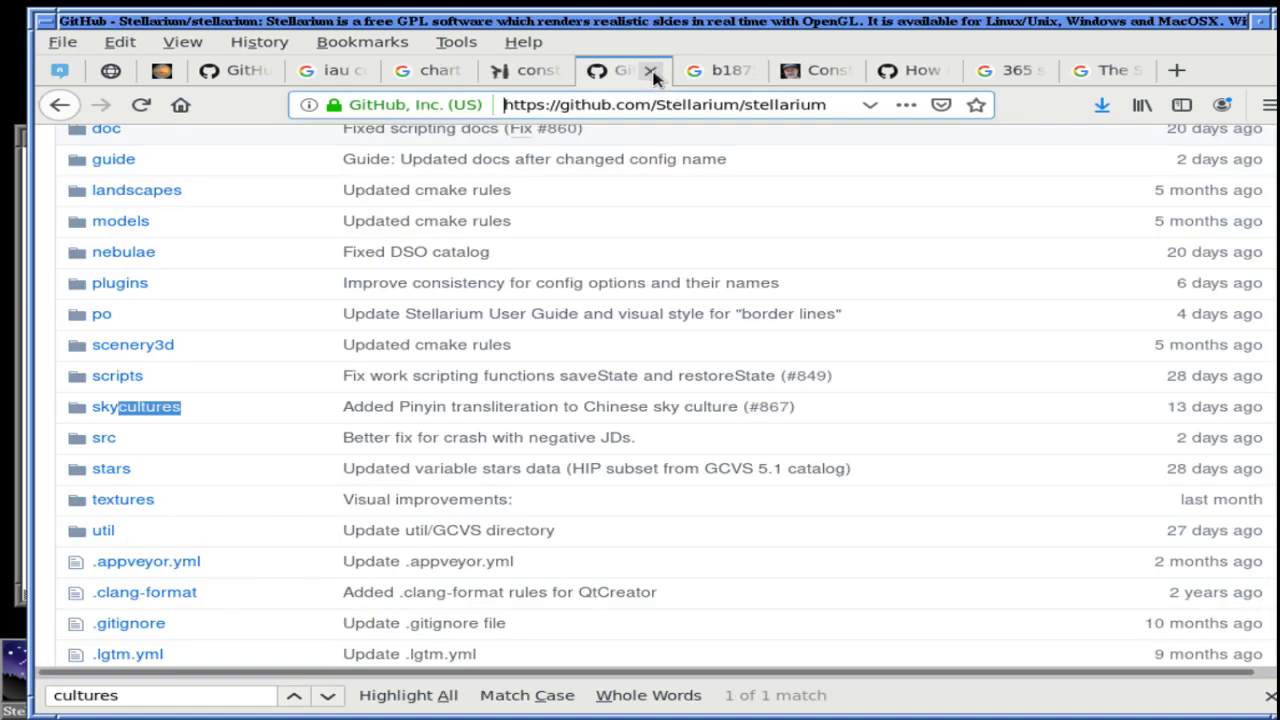
left_click(705, 104)
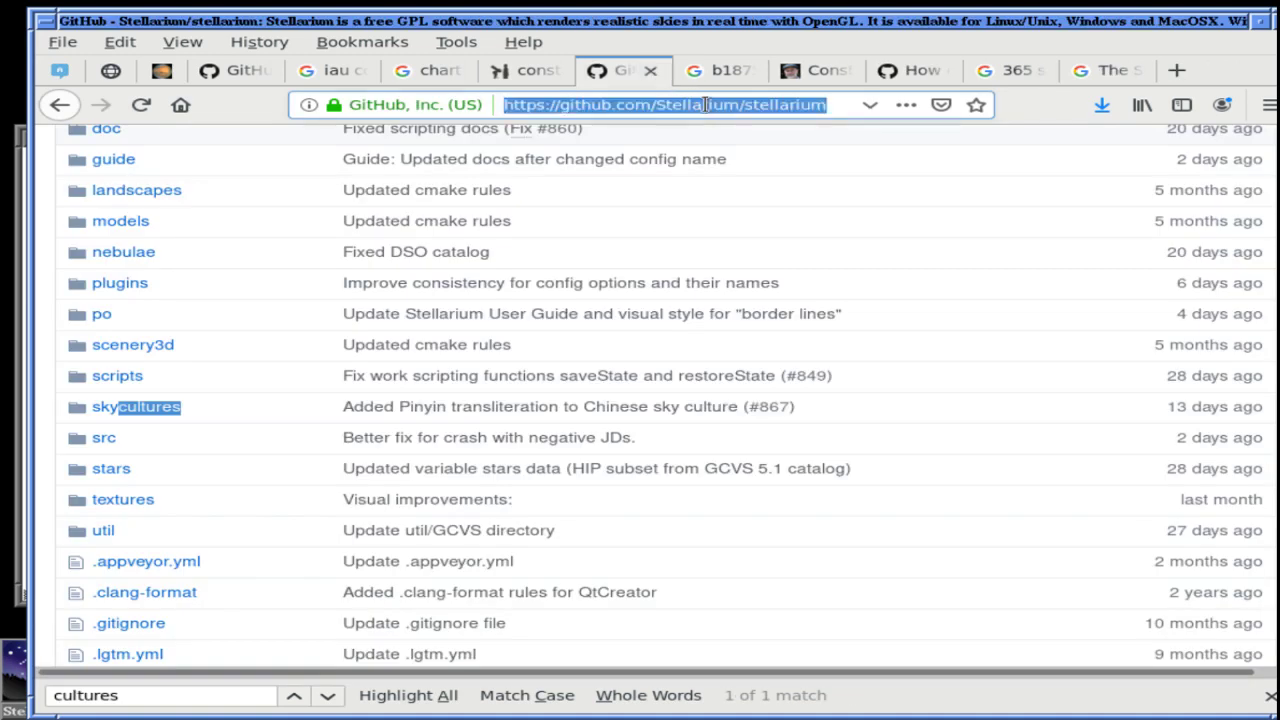
type("pisces s")
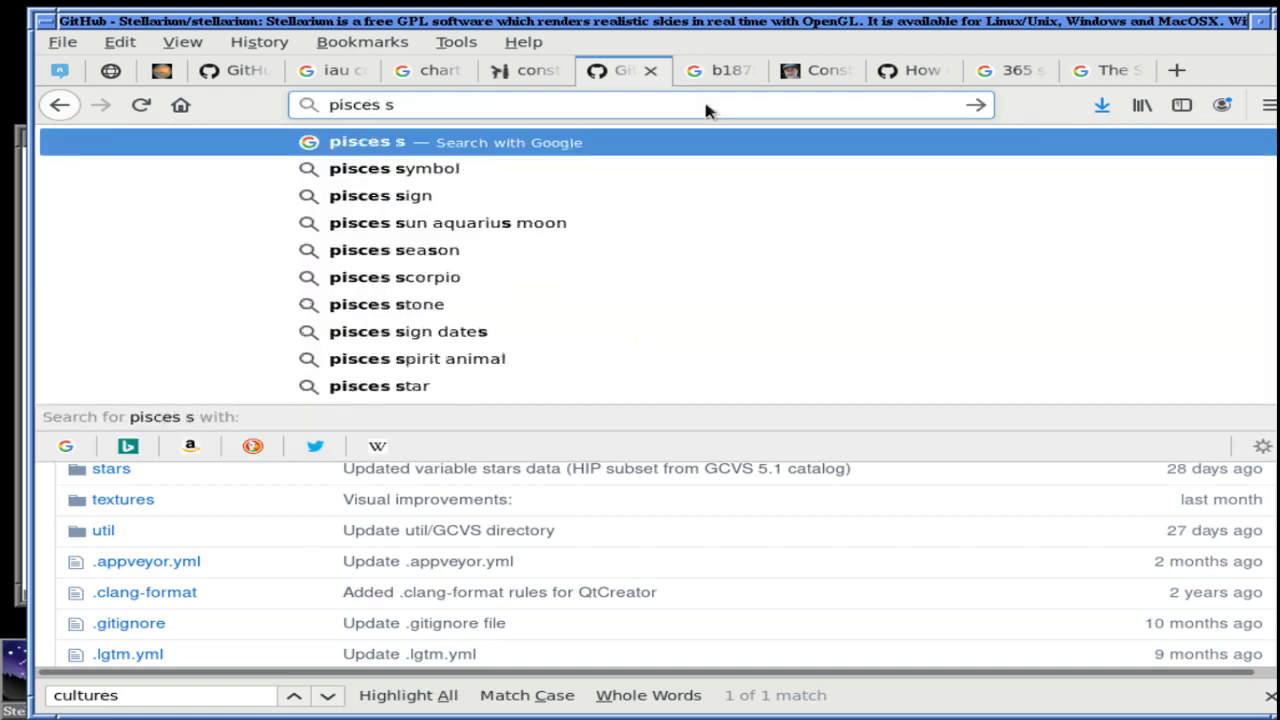
key("BackSpace")
type("aquari")
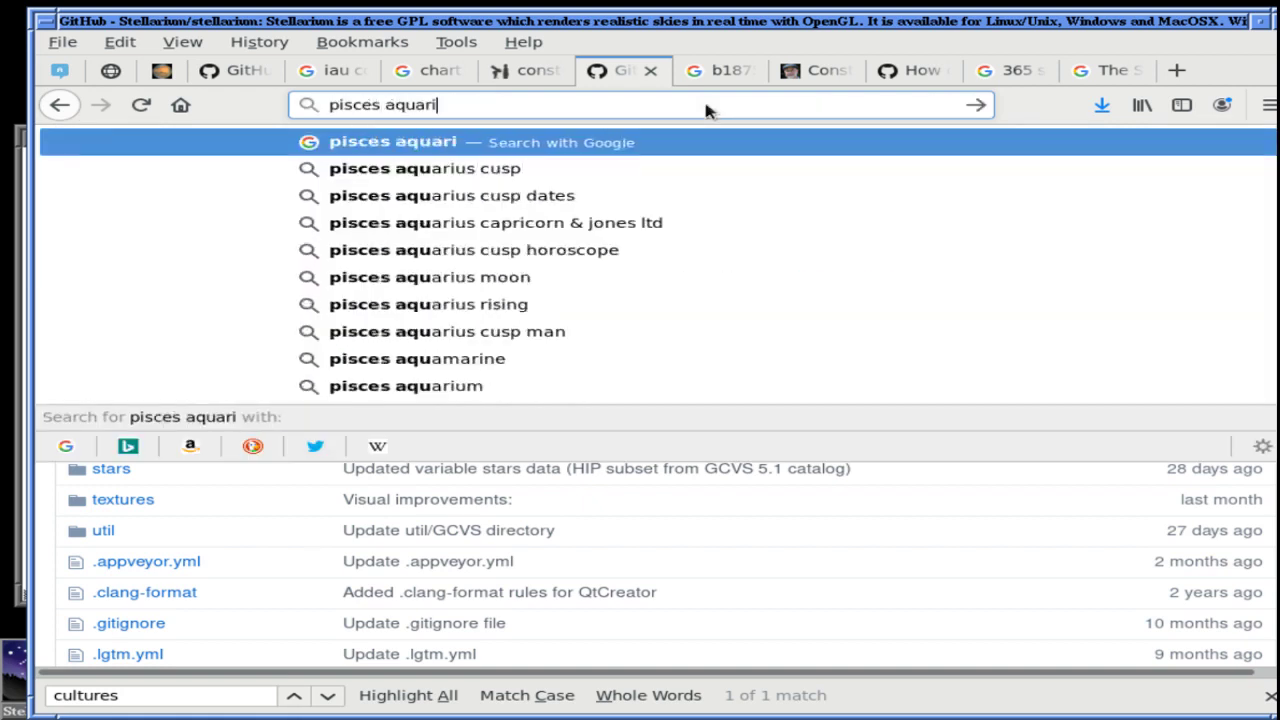
type("us con")
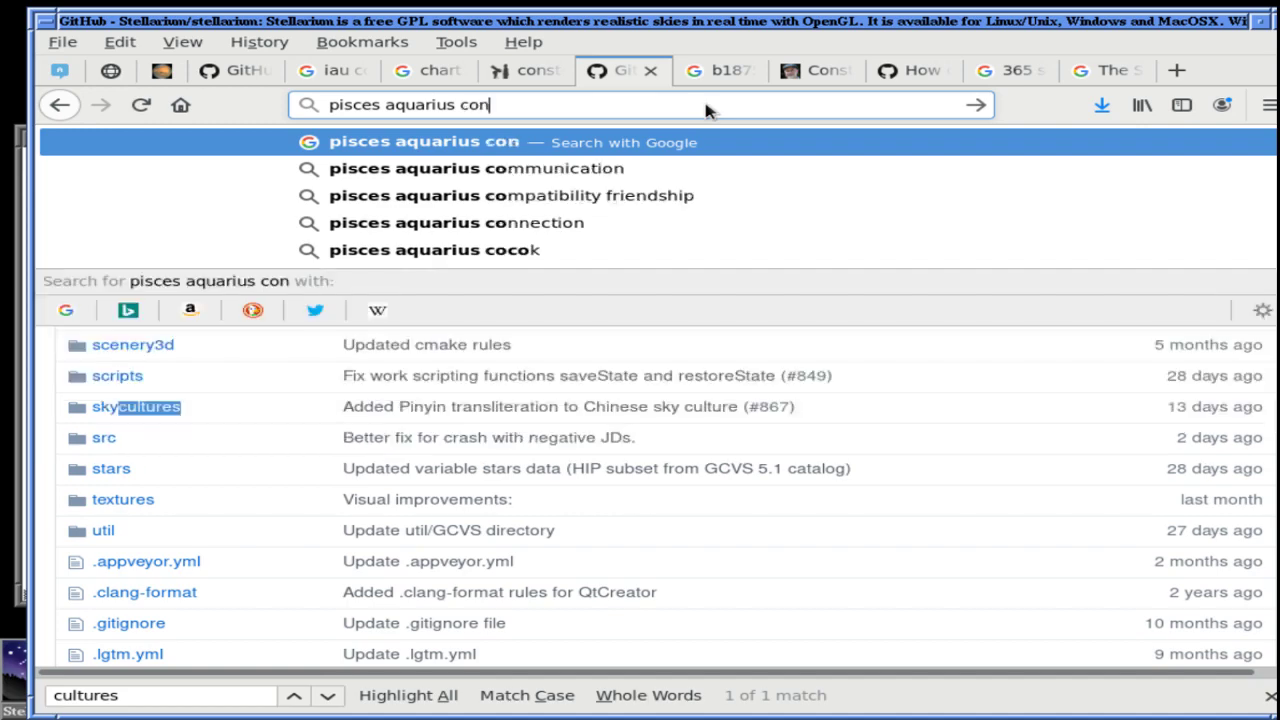
type("stellation boundar")
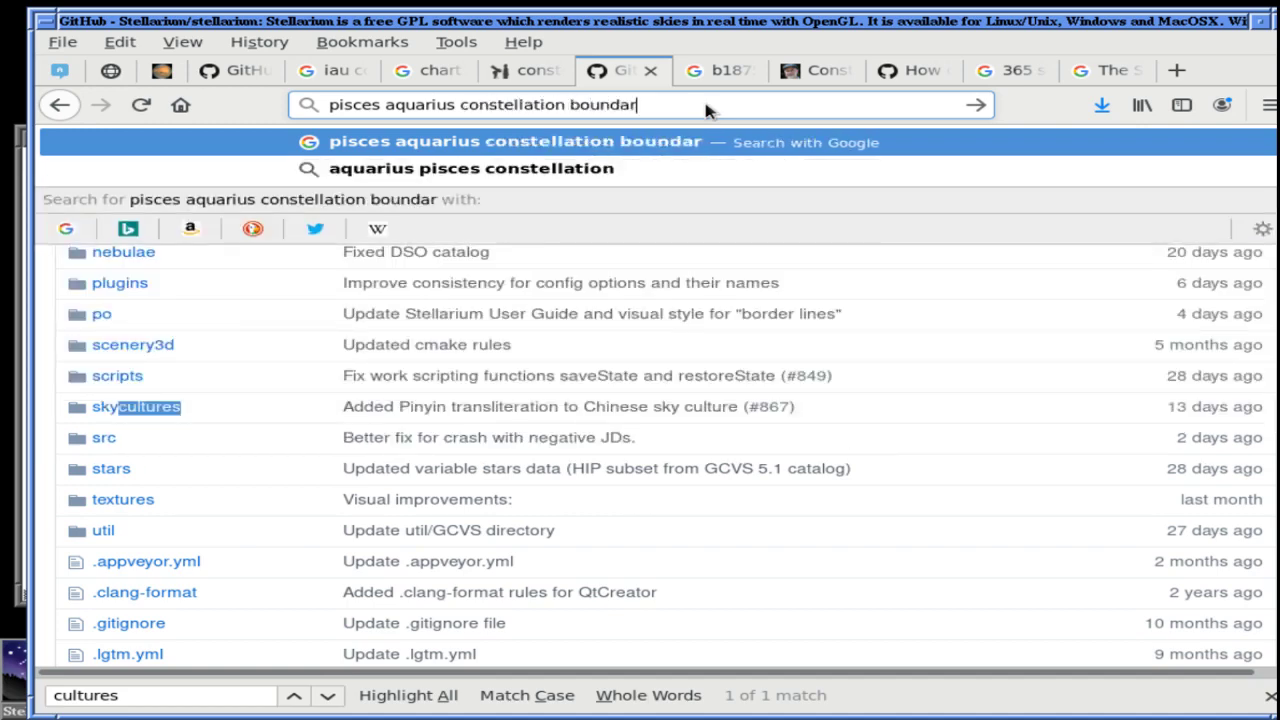
key("Return")
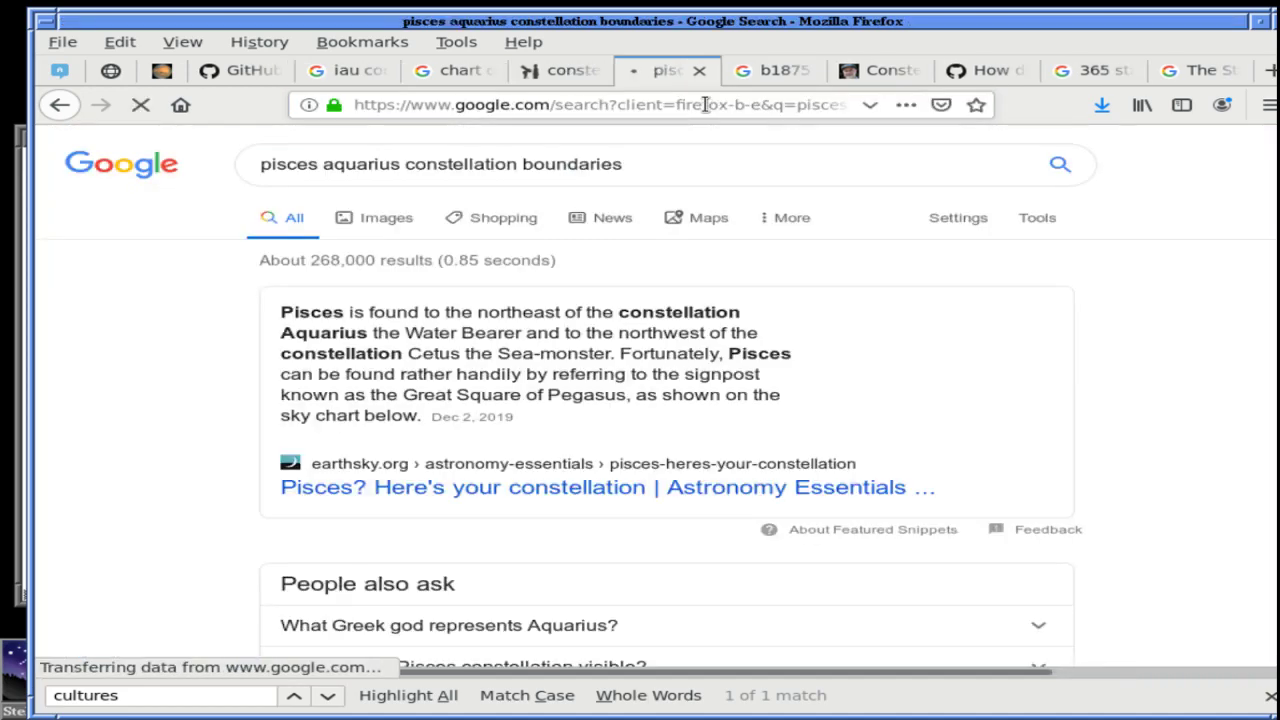
Open EarthSky's "Pisces? Here's your constellation" result in a new tab and switch to it
right_click(580, 486)
key("t")
left_click(725, 70)
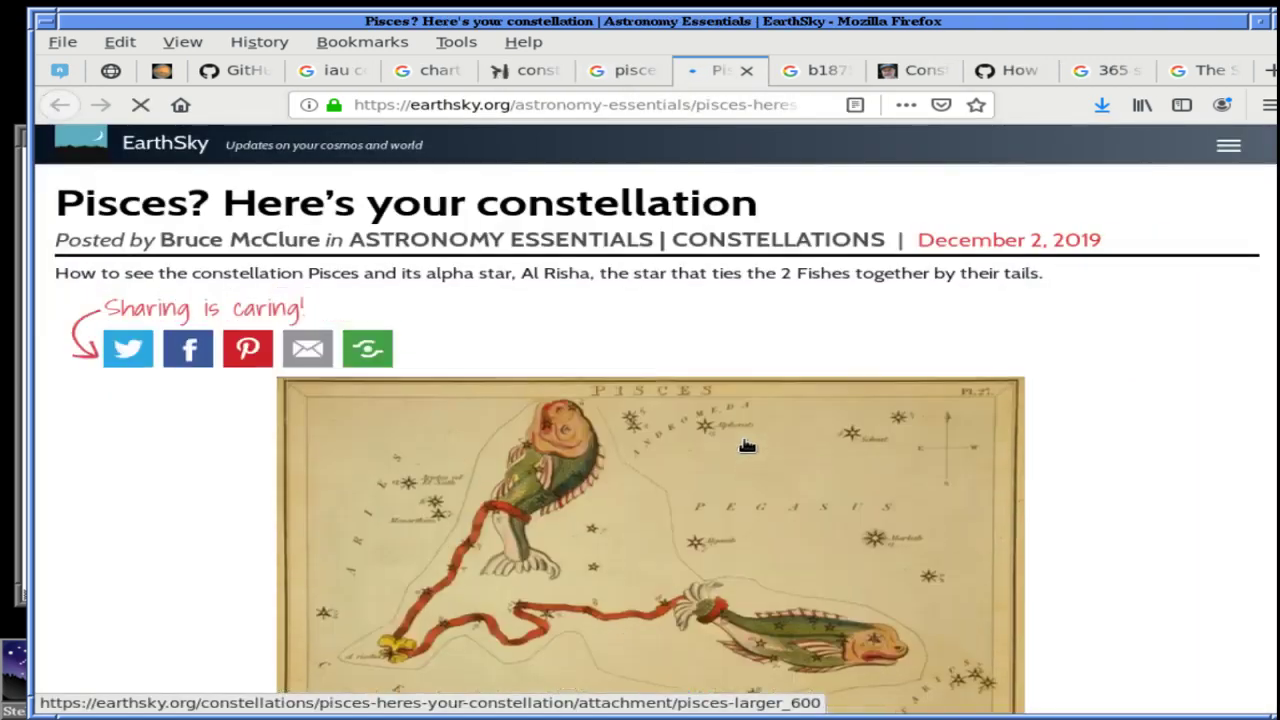
Examine the Pisces boundary chart with the ecliptic in the EarthSky article and close the floating video ad covering it
scroll(737, 416, "down", 4)
scroll(808, 449, "down", 6)
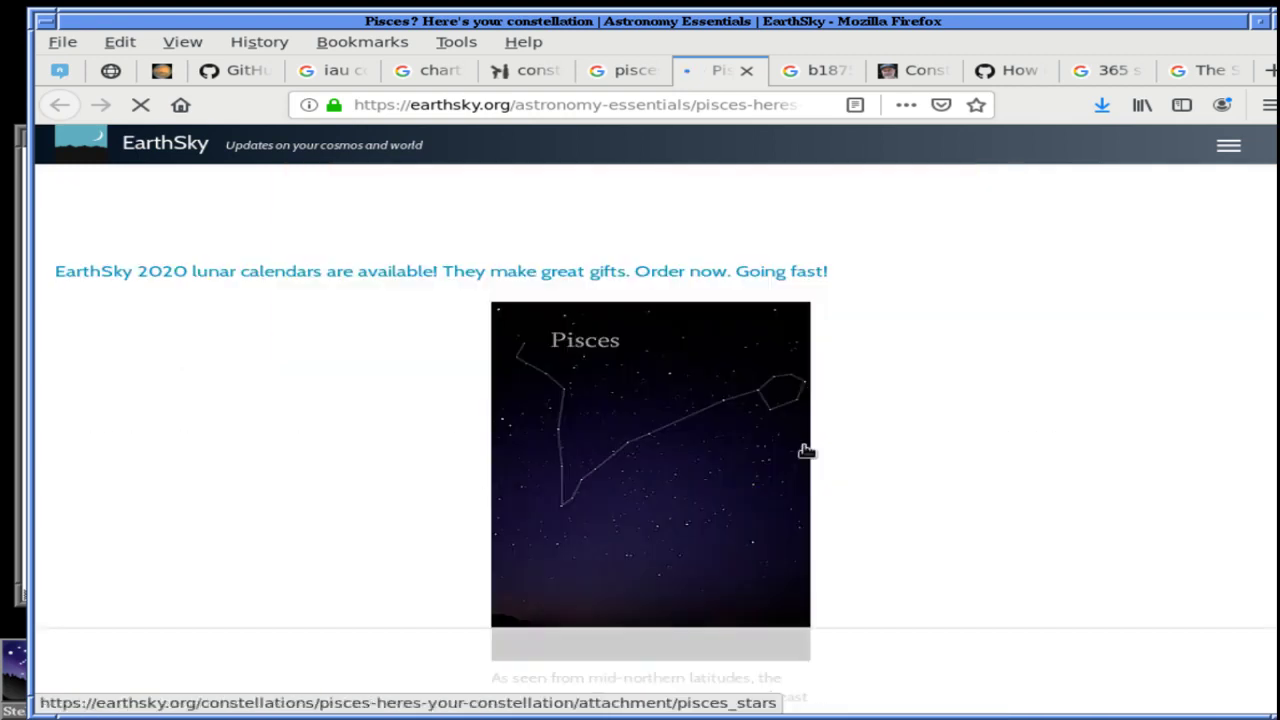
scroll(807, 451, "down", 15)
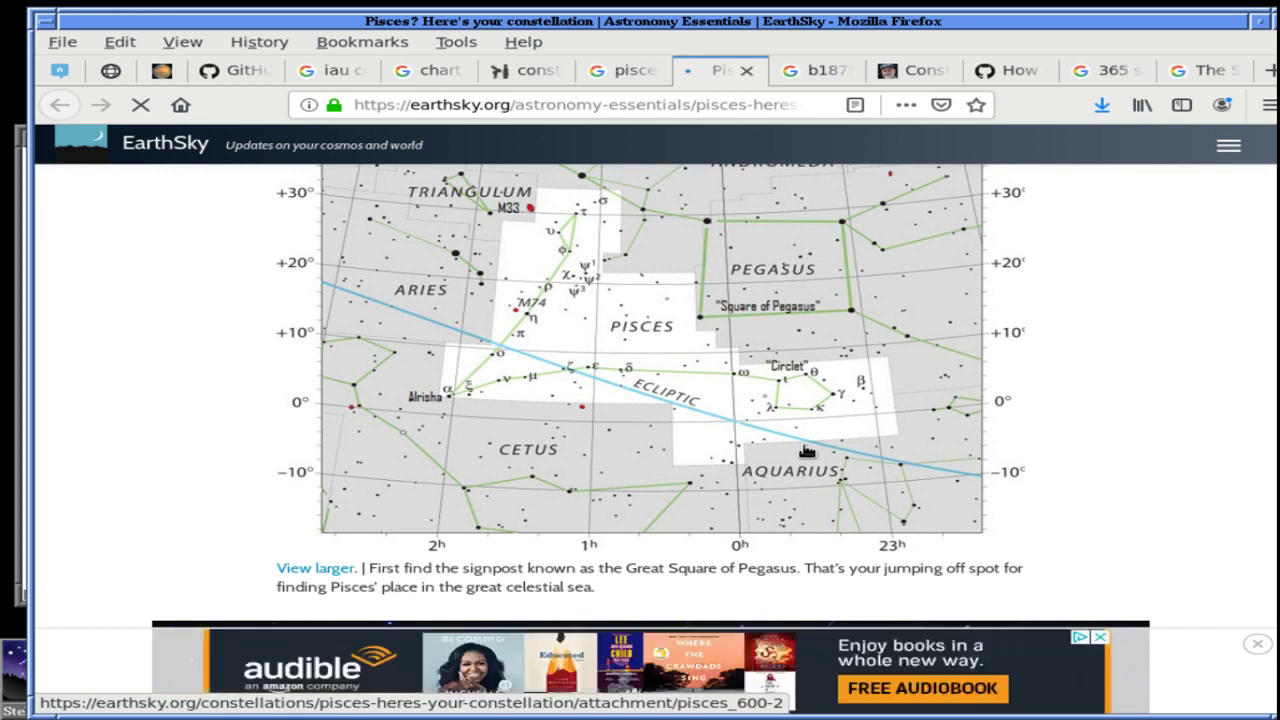
scroll(807, 451, "down", 1)
scroll(807, 451, "up", 1)
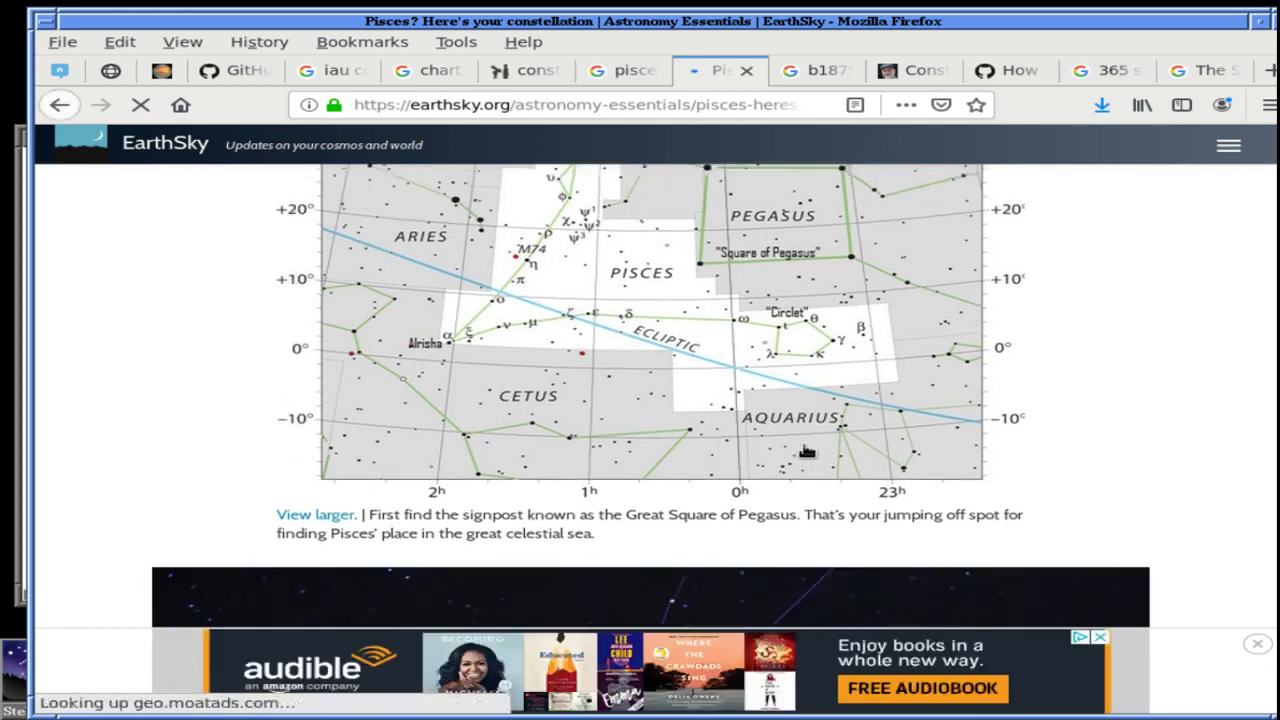
scroll(807, 451, "down", 1)
scroll(807, 451, "up", 2)
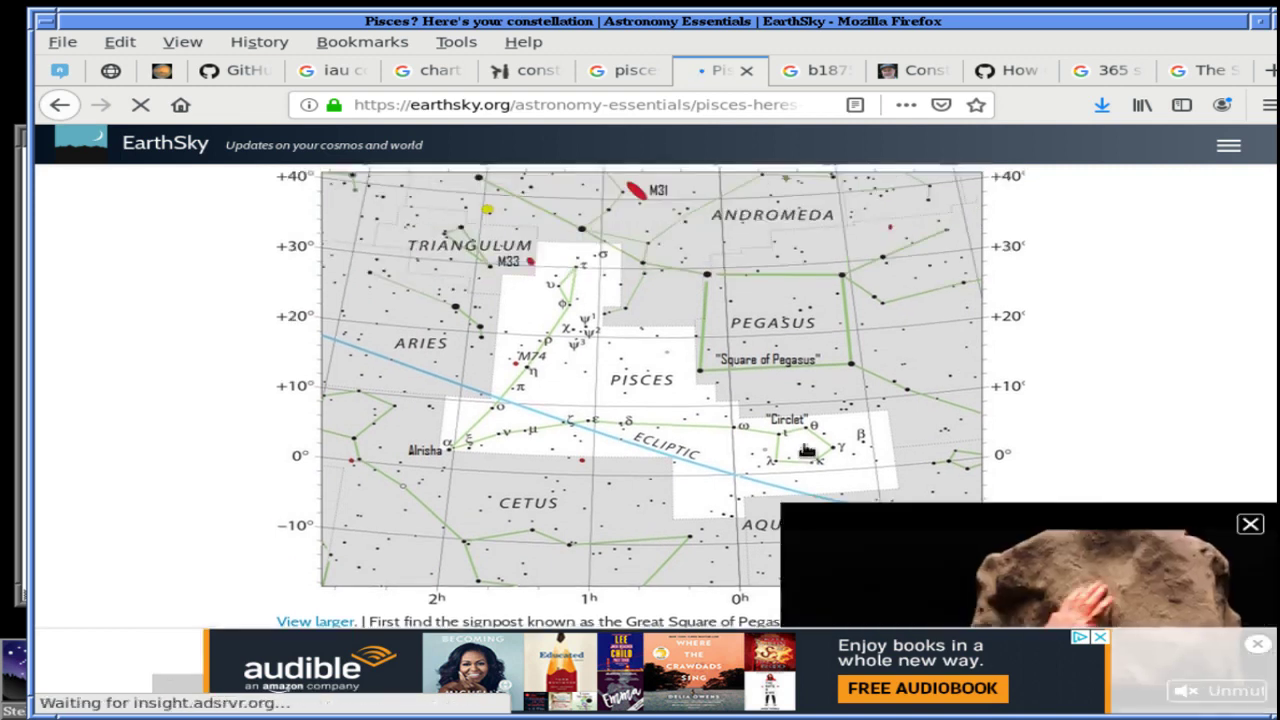
left_click(1251, 524)
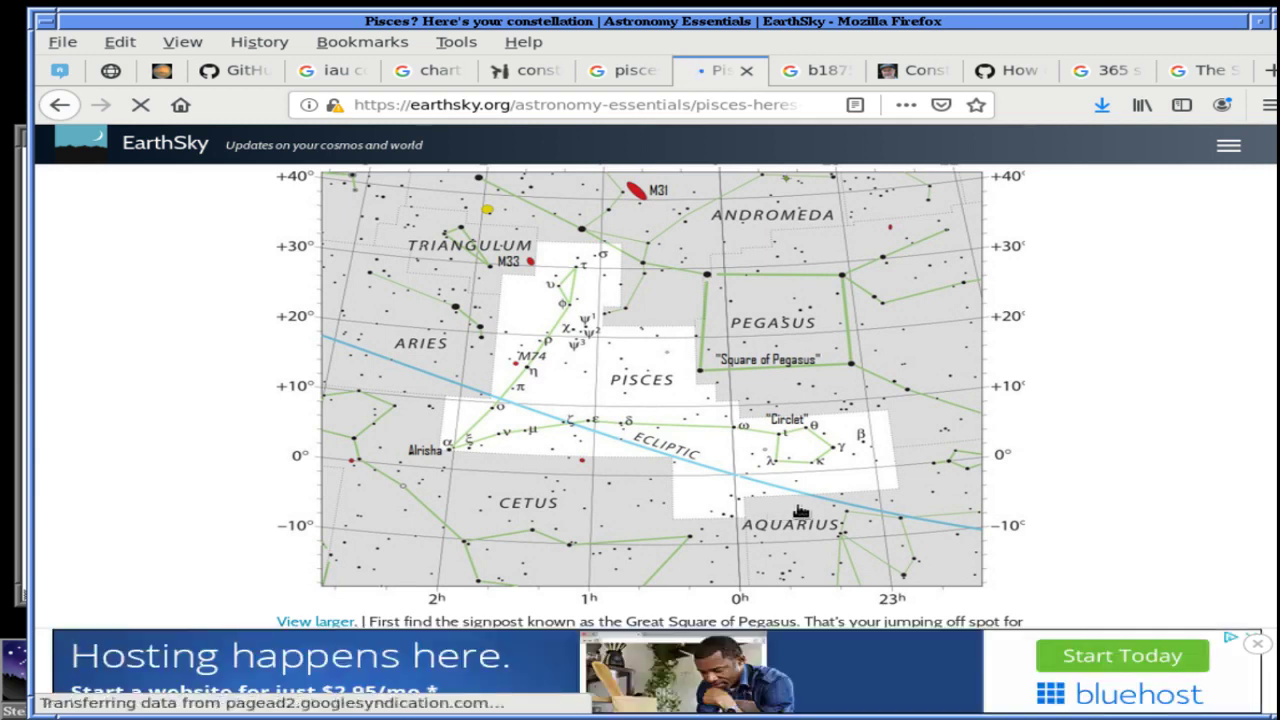
Look through the rest of the EarthSky article below the chart for further Pisces charts
scroll(800, 511, "down", 5)
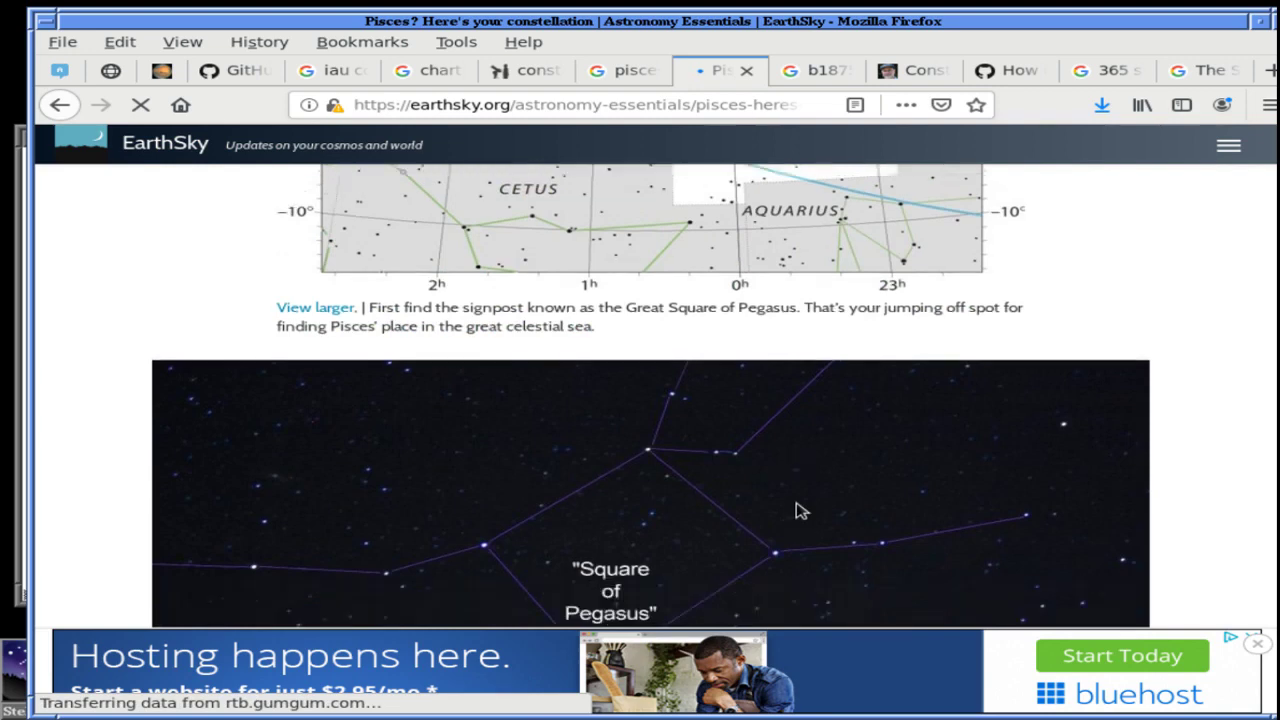
scroll(800, 511, "down", 15)
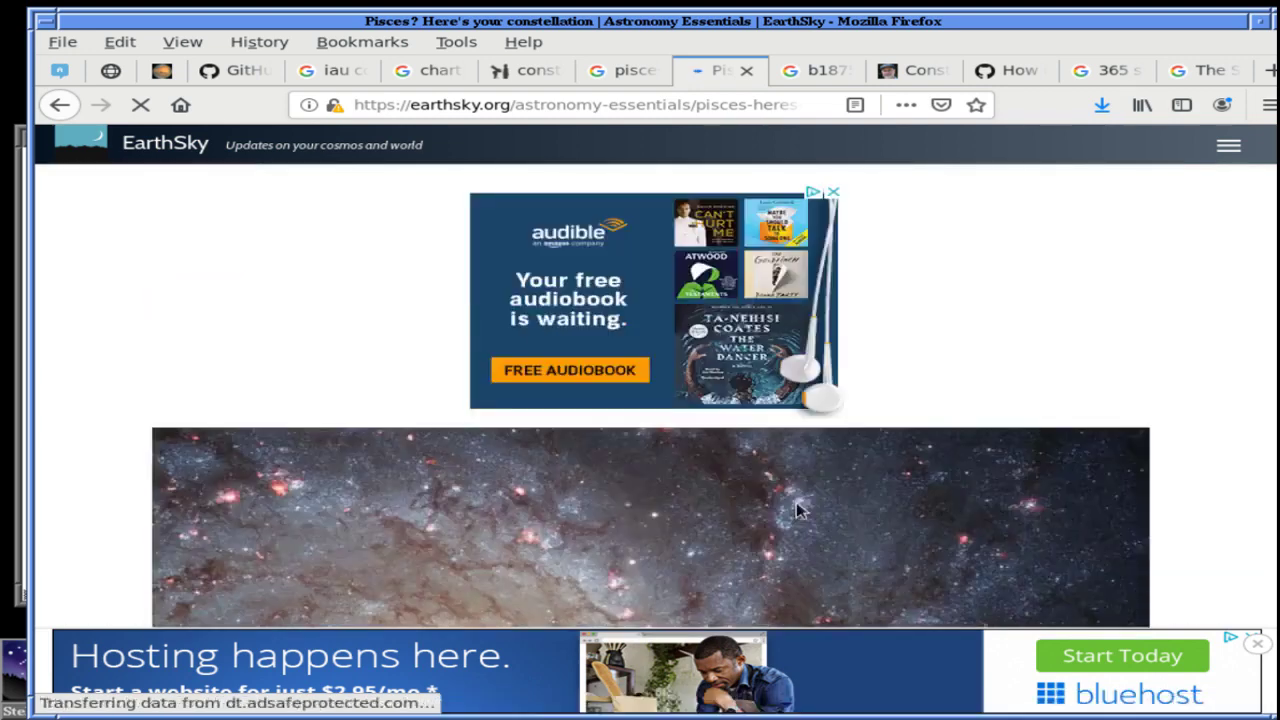
scroll(797, 511, "up", 10)
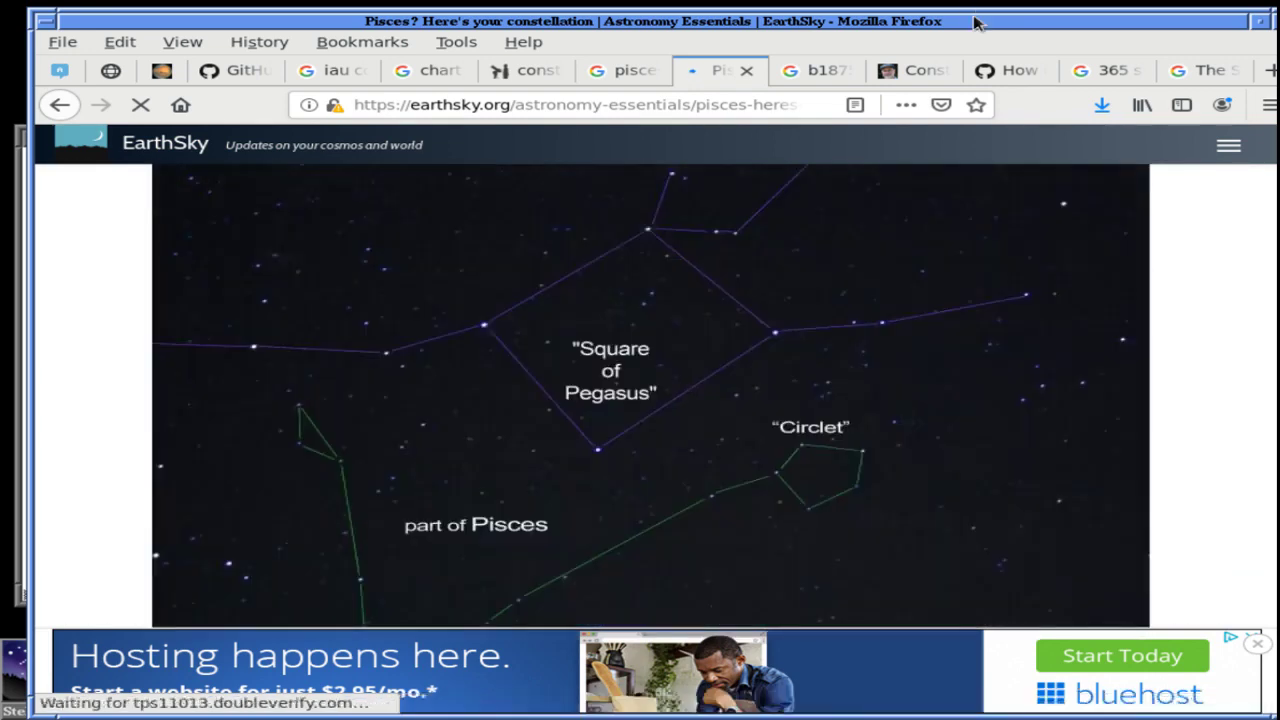
Switch to the xterm terminal, change to the ~/SPICE/ directory and list its contents in long format
key("alt+Tab")
left_click(148, 327)
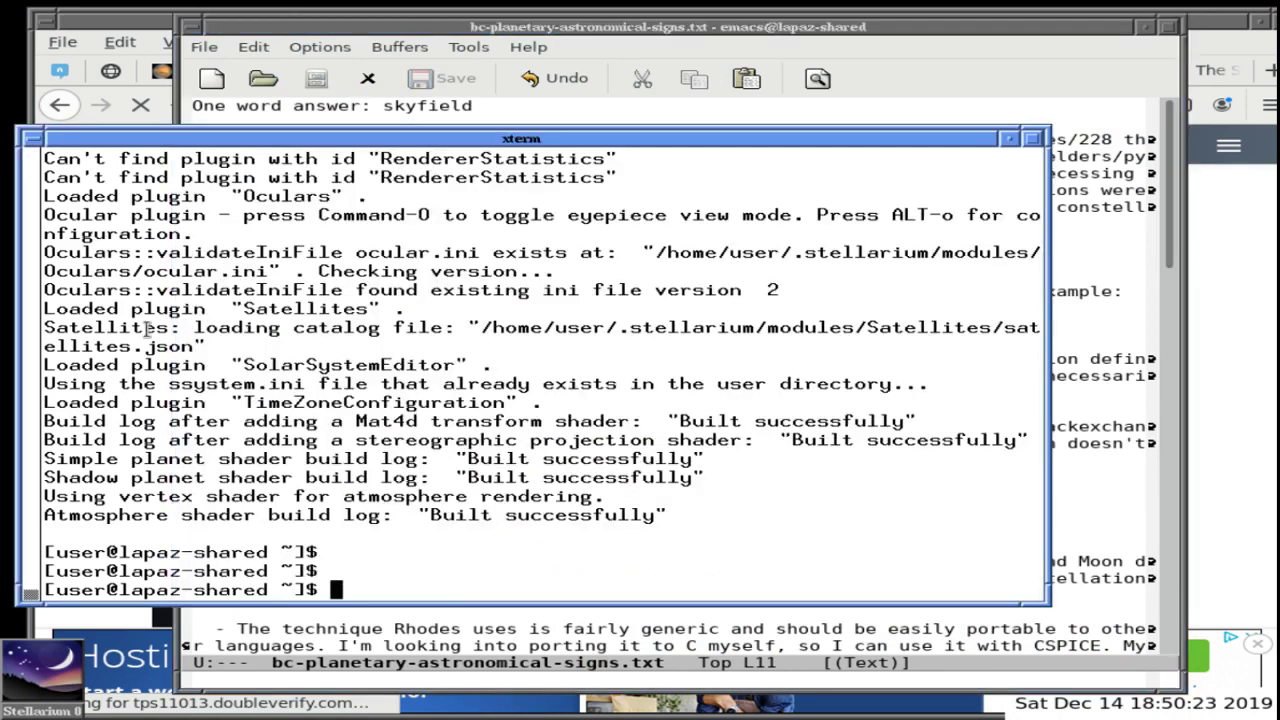
type("cd ~/")
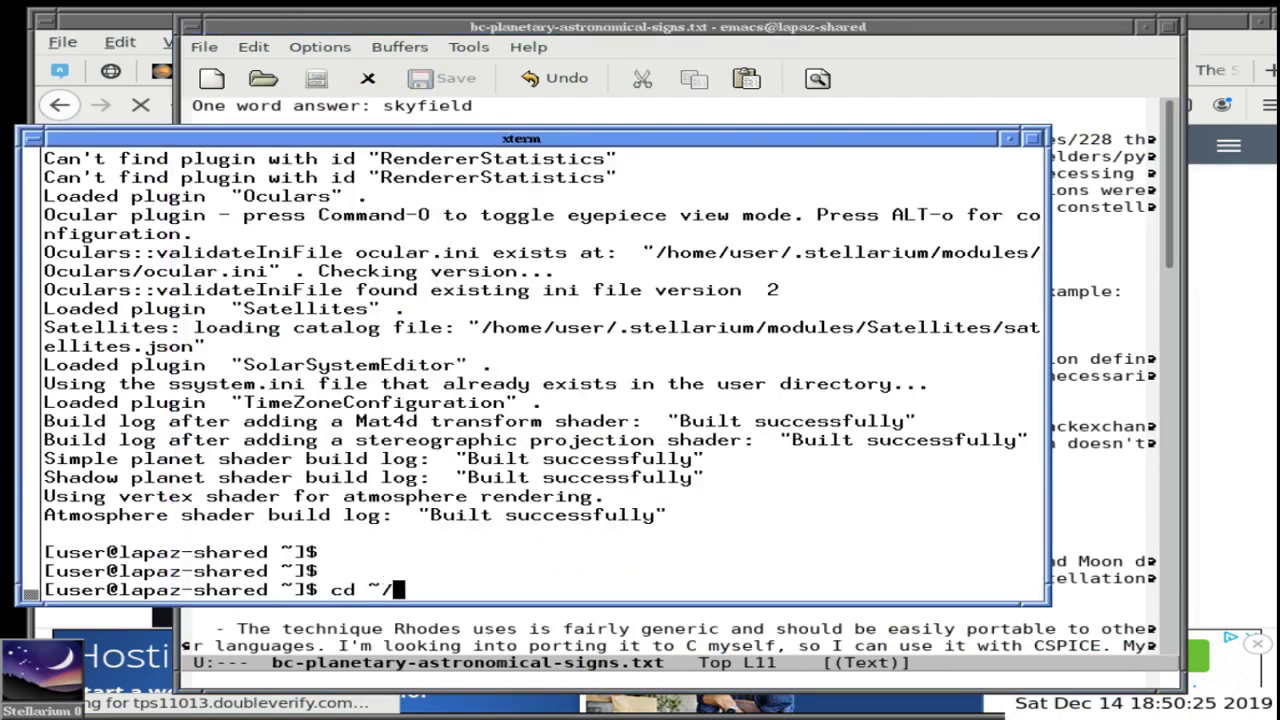
type("SPICE/")
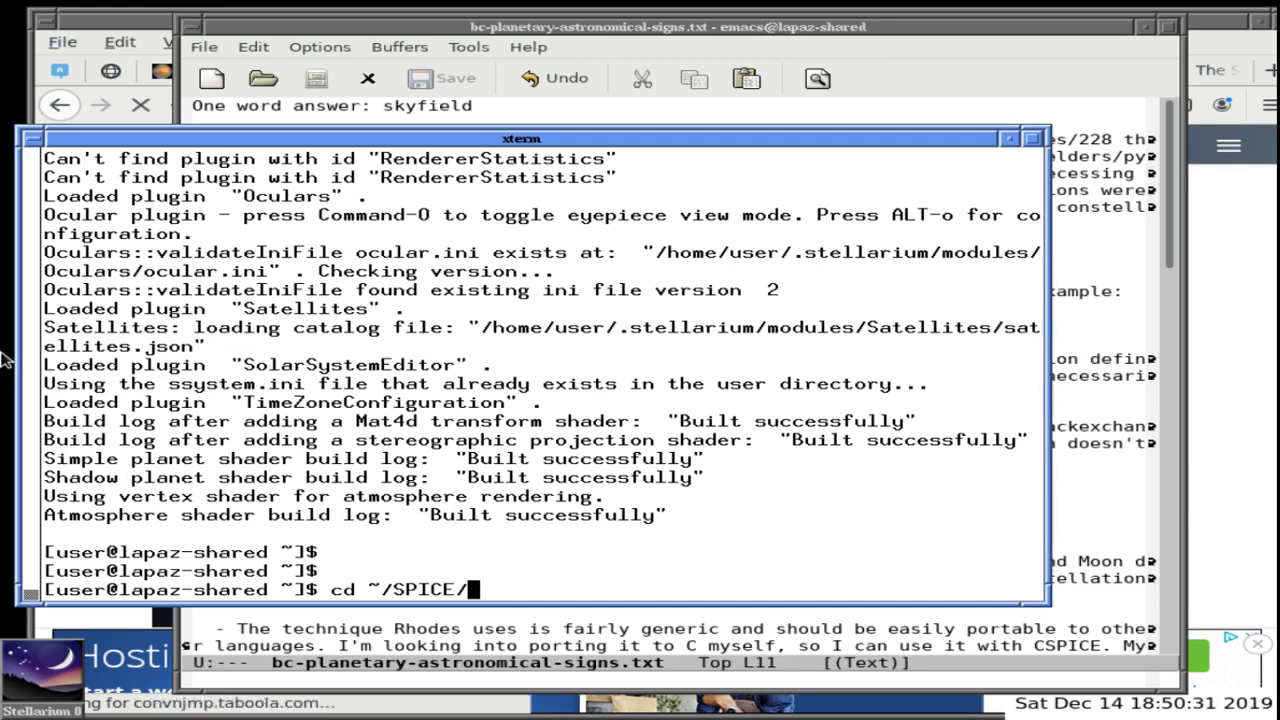
key("Tab")
key("Tab")
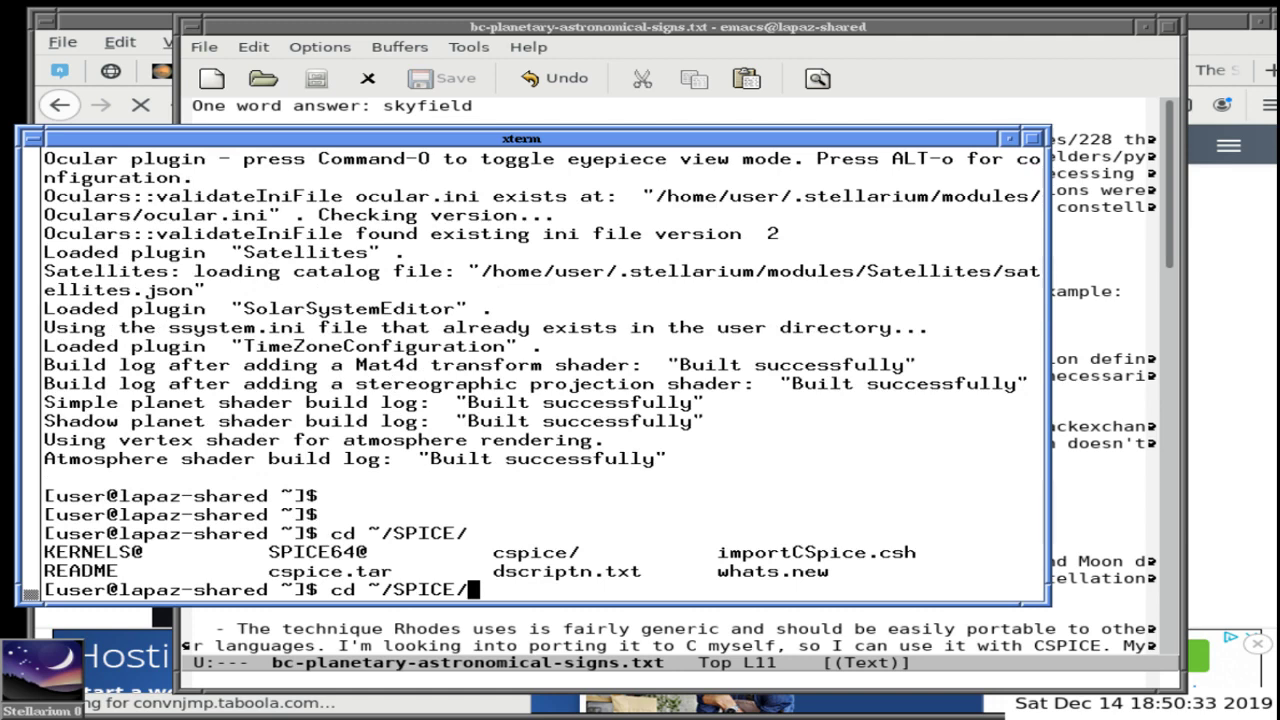
key("Return")
type("ls -l")
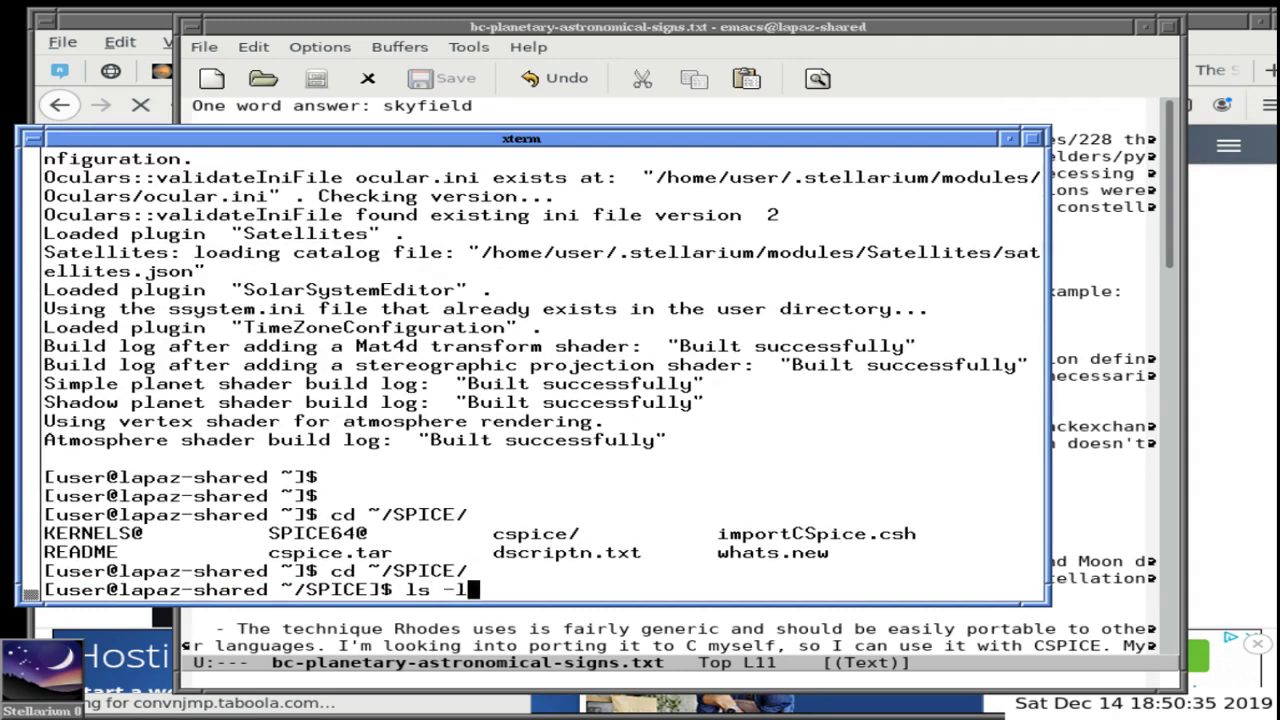
key("Return")
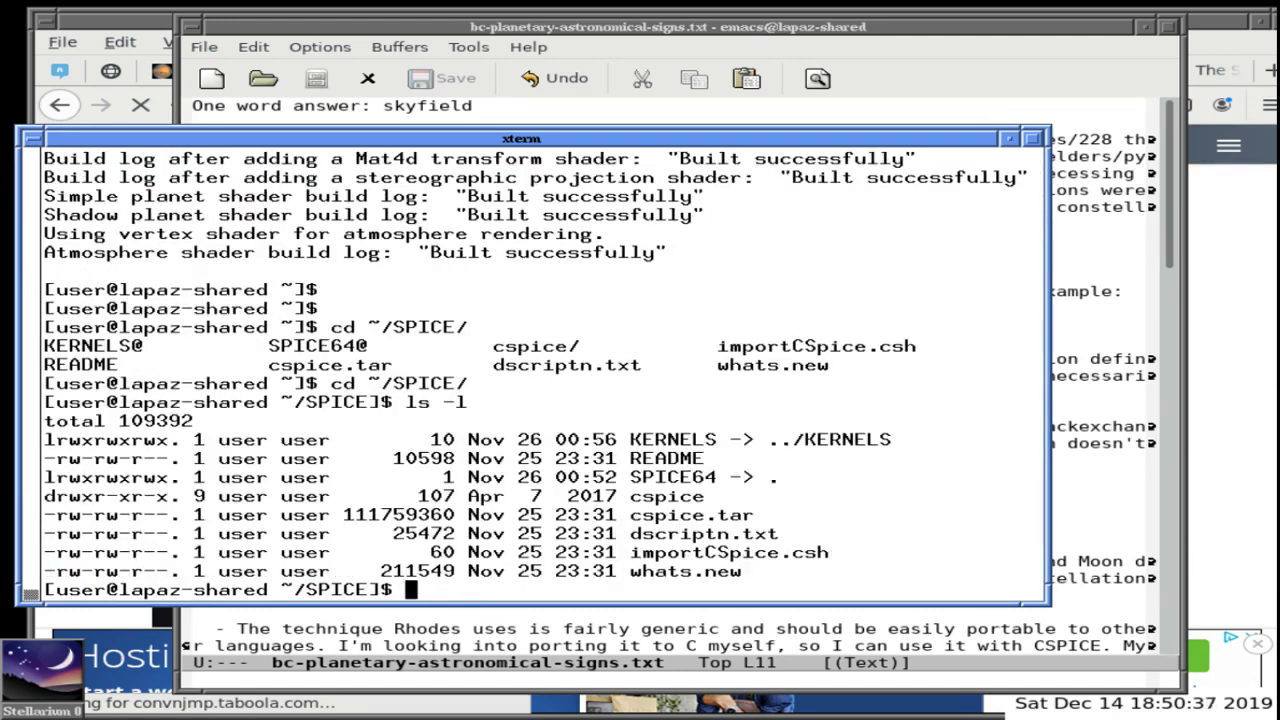
List the KERNELS directory in long format, then change into it and repeat the listing there
type("ls -l KERNELS/")
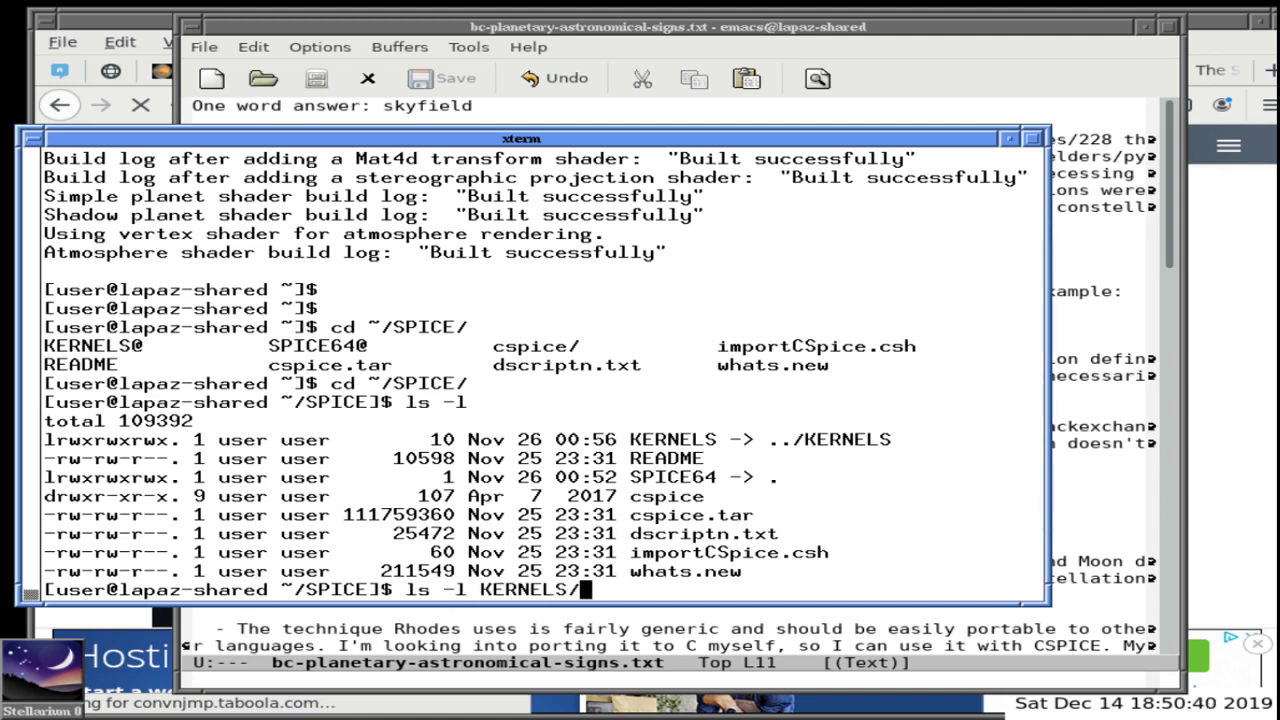
key("Return")
type("cd KERNELS/")
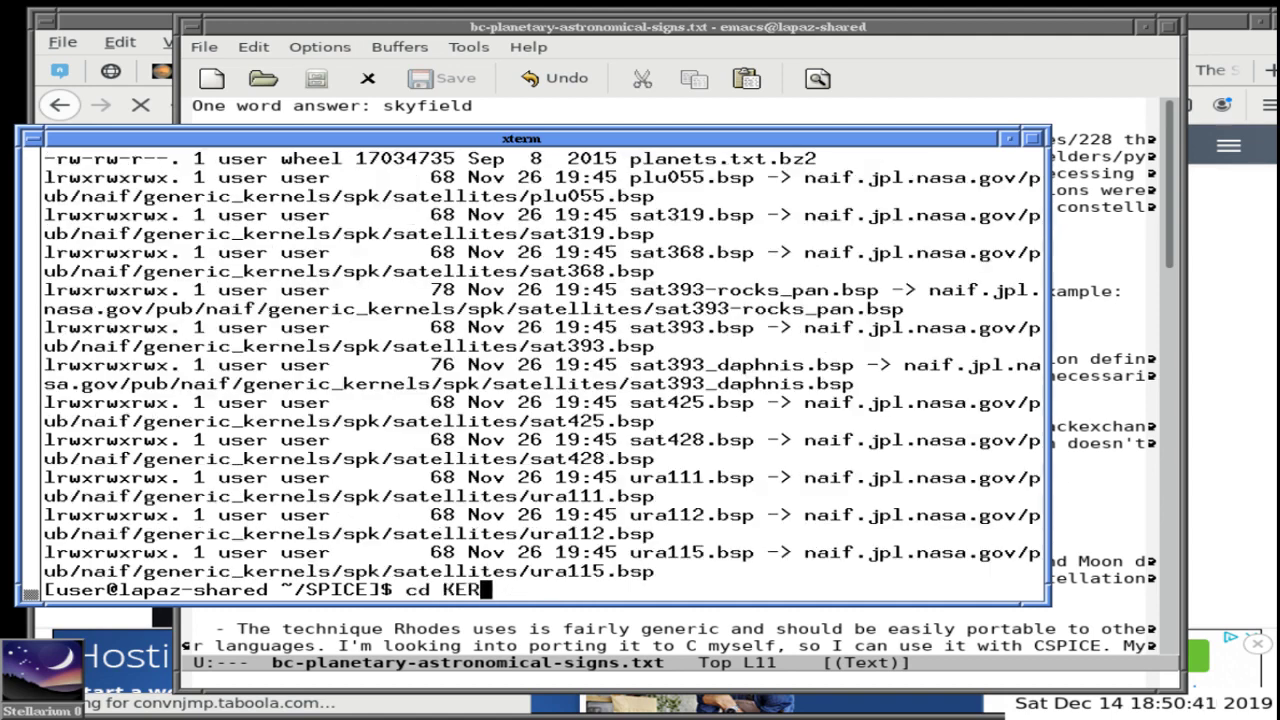
key("Return")
type("ls -l")
key("Return")
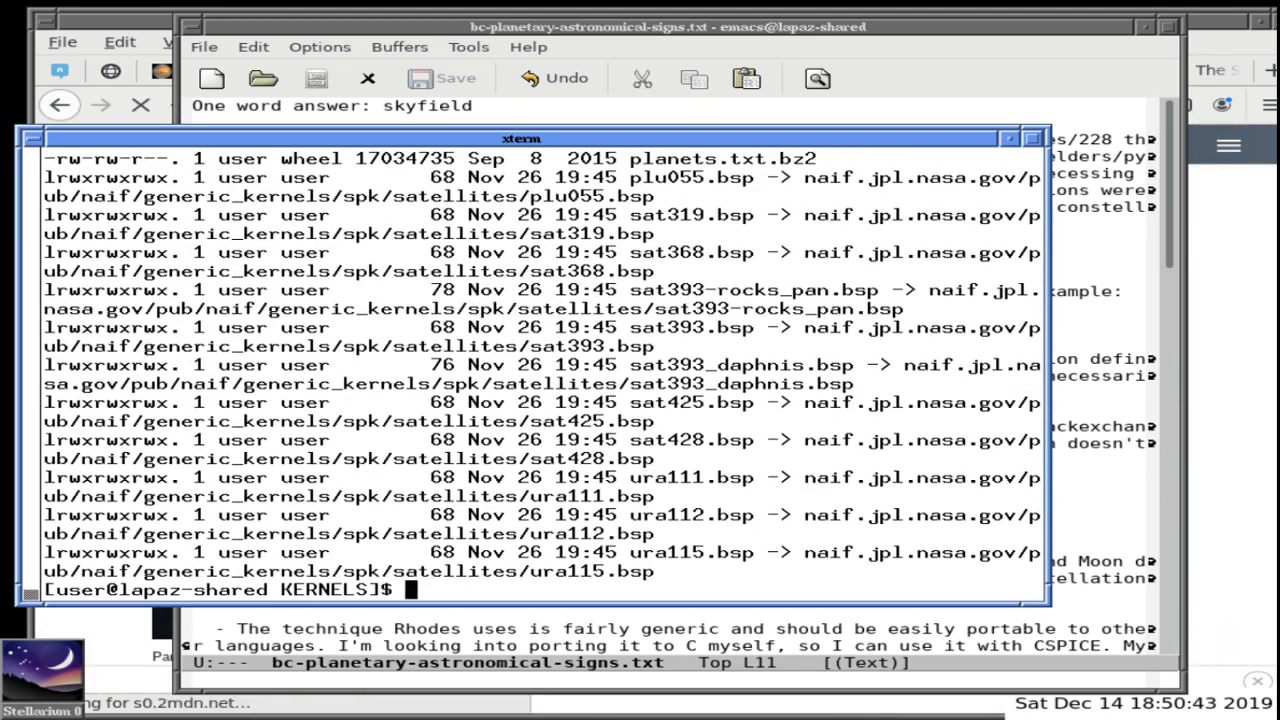
Page through the long KERNELS listing with less, search it for "con", step through the matches and quit
type("ls -l | less")
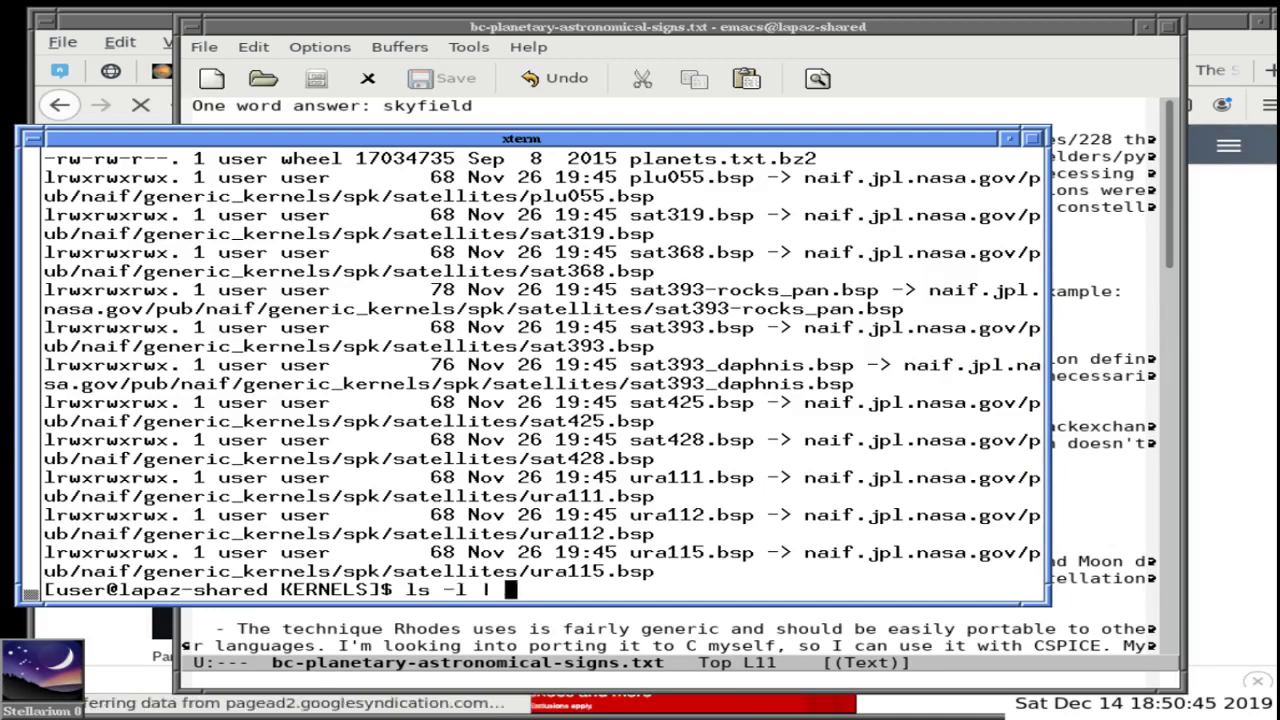
key("Return")
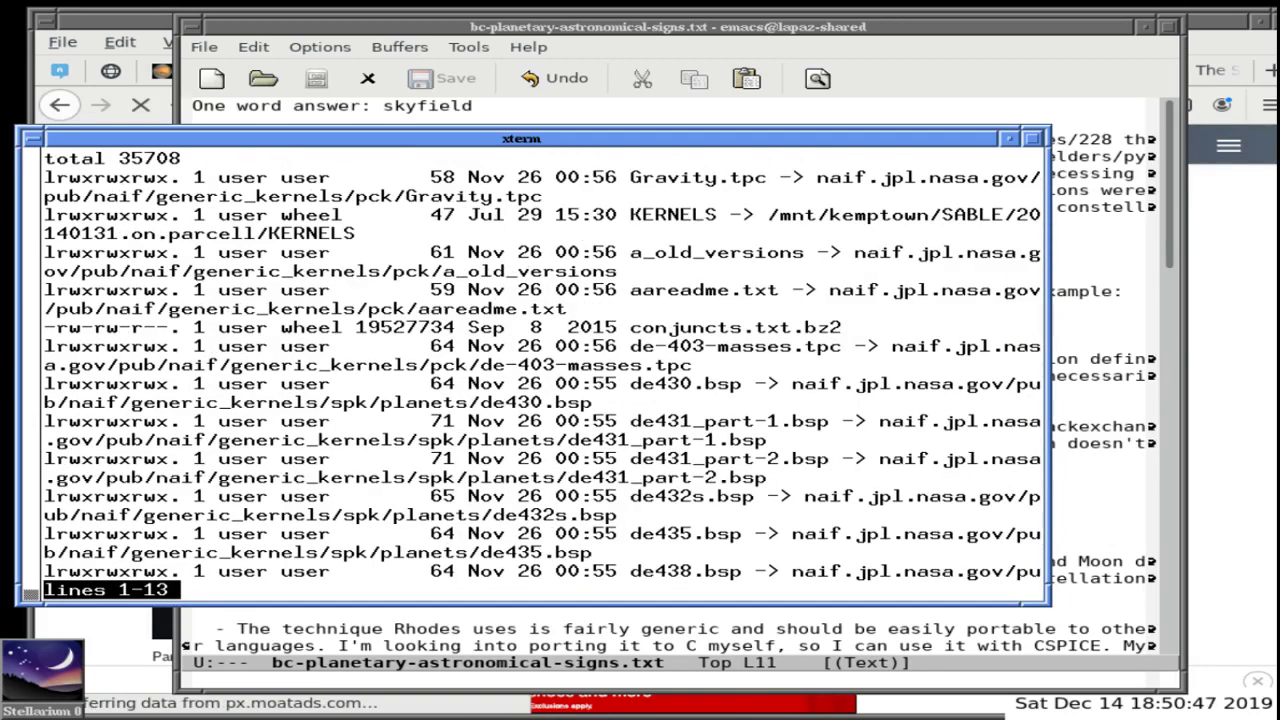
key("slash")
type("con")
key("Return")
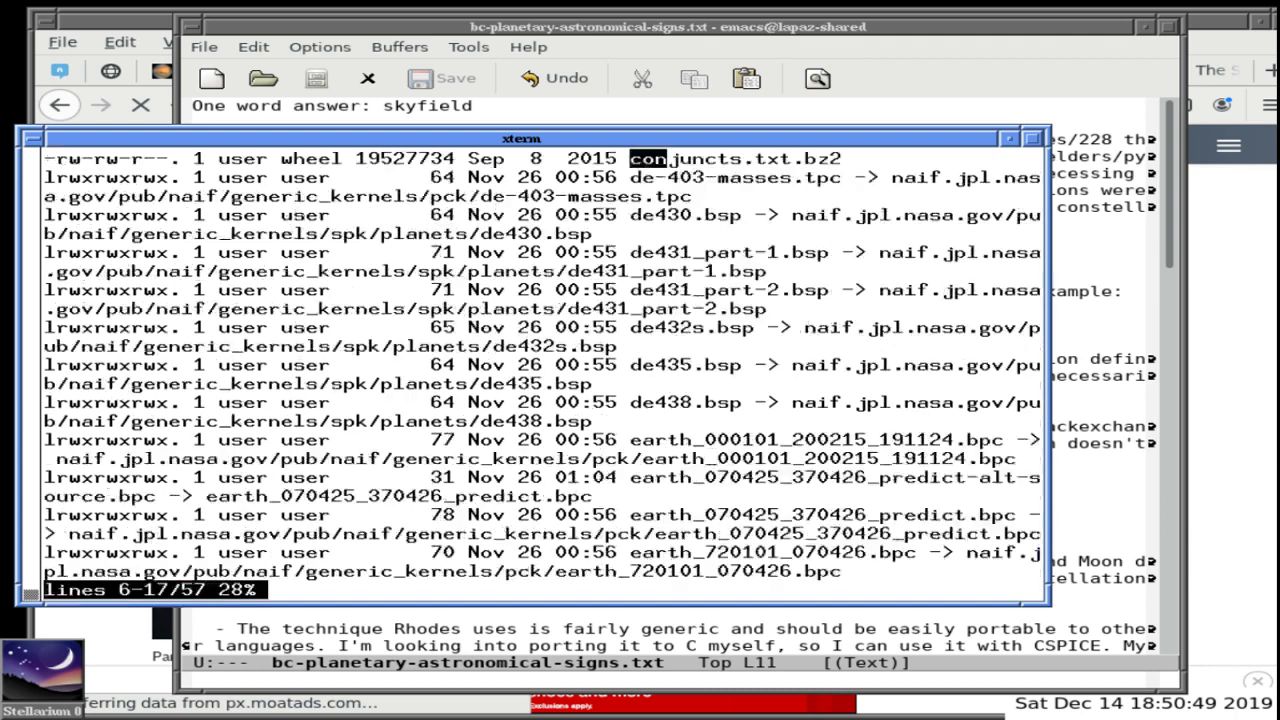
key("n")
key("n")
key("n")
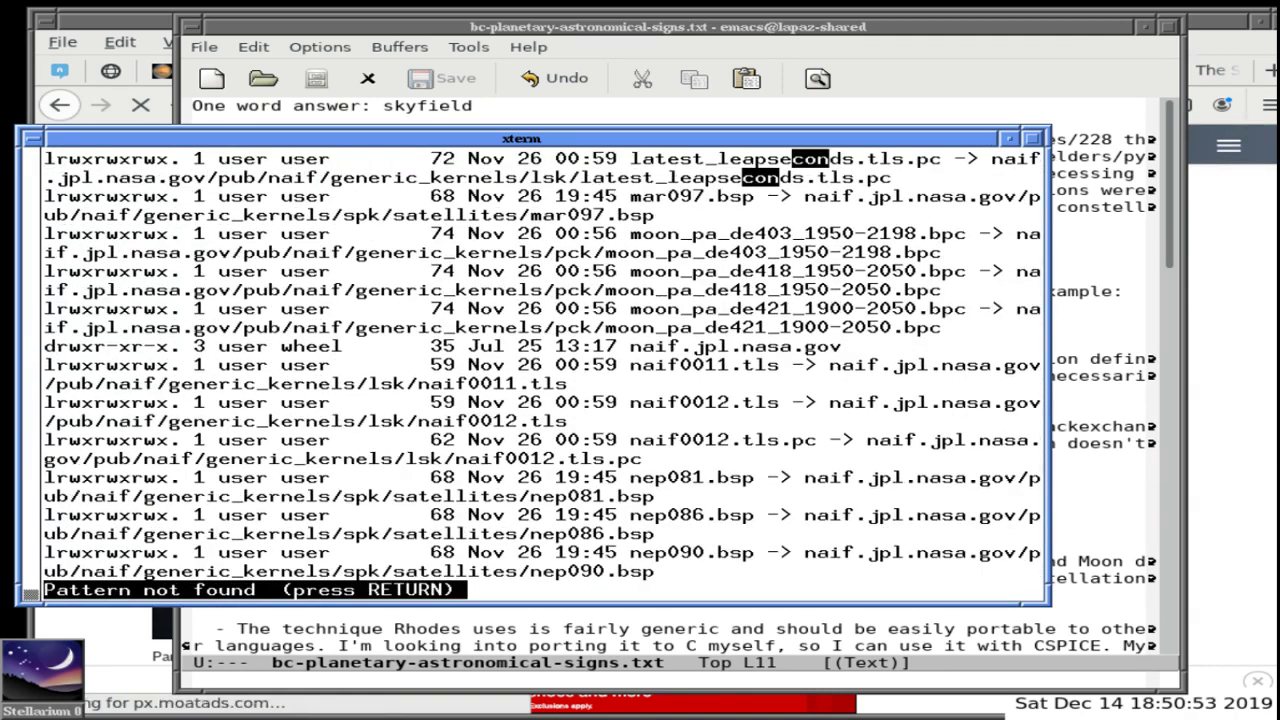
key("Return")
key("q")
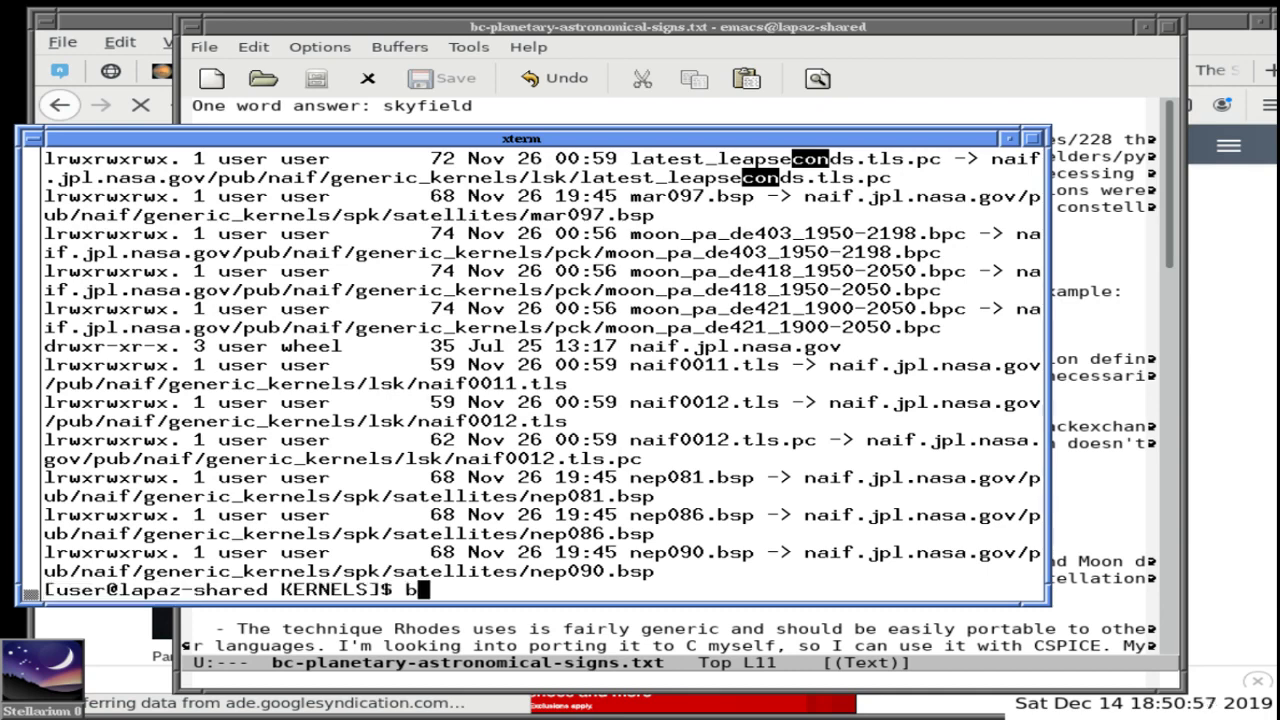
Switch back to Firefox and check the open constellation pages, ending on the in-the-sky.org constellation map
left_click(648, 23)
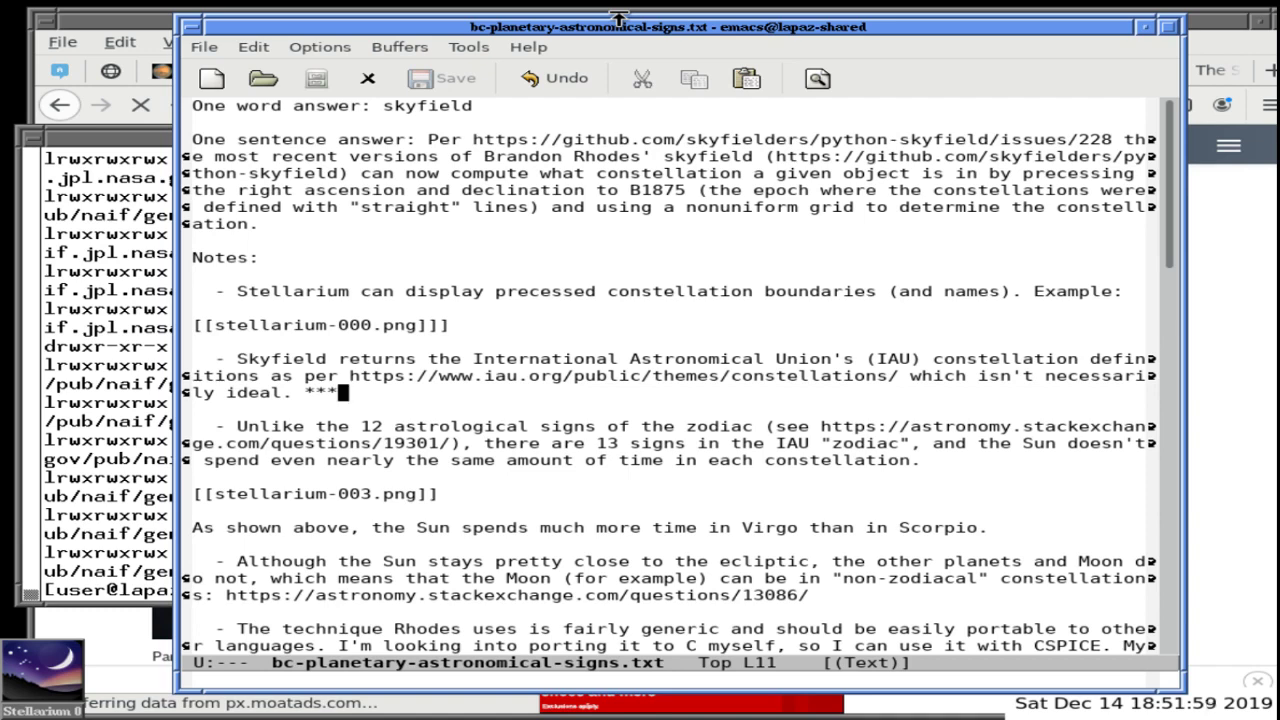
left_click(1233, 291)
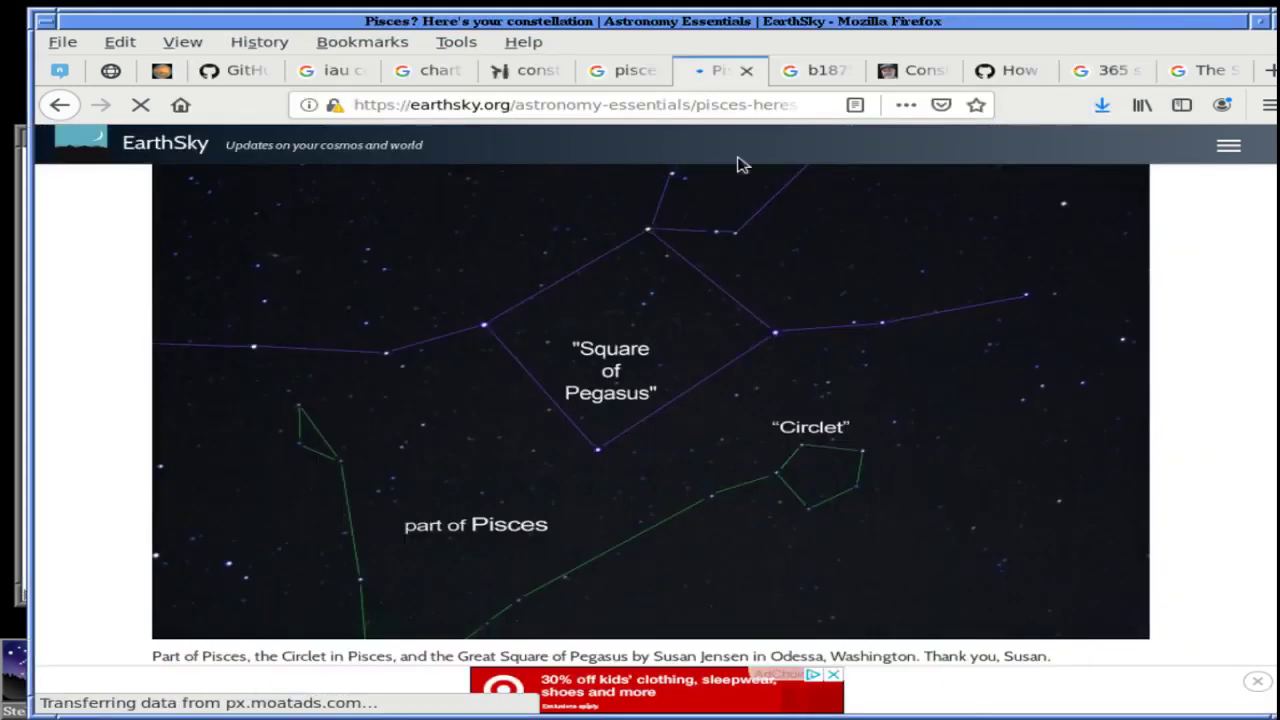
left_click(528, 72)
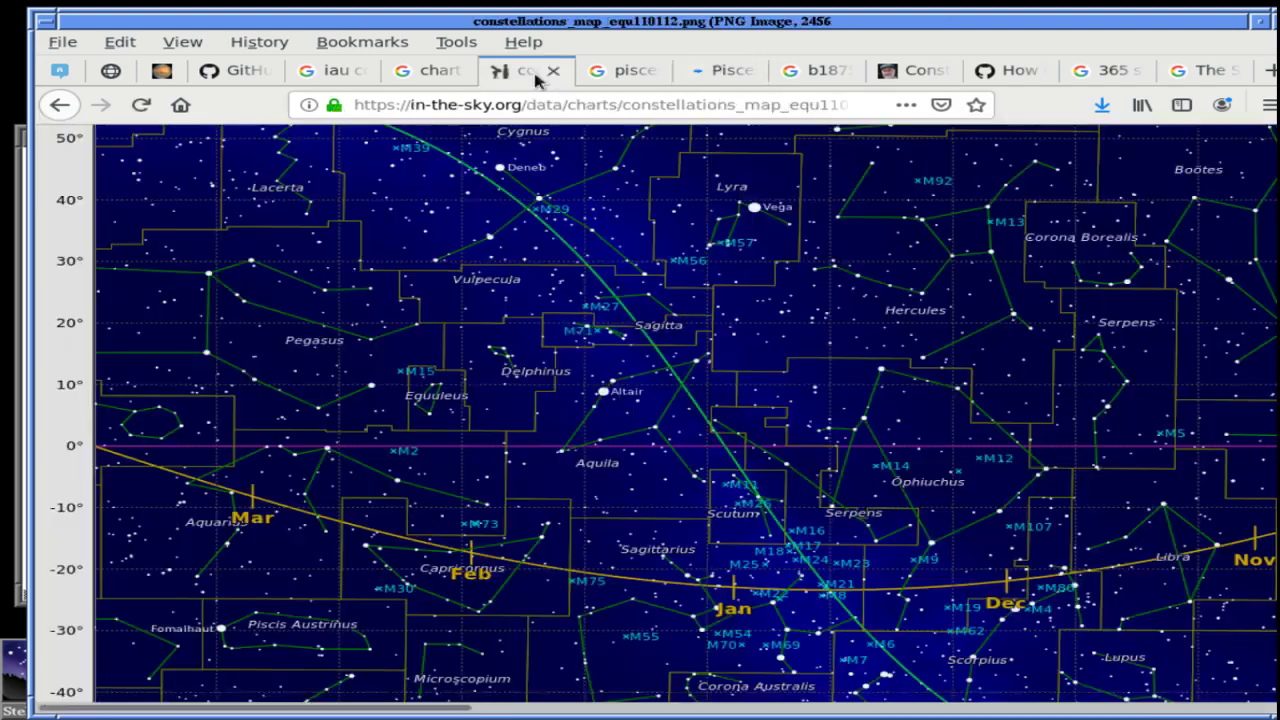
left_click(428, 76)
left_click(323, 76)
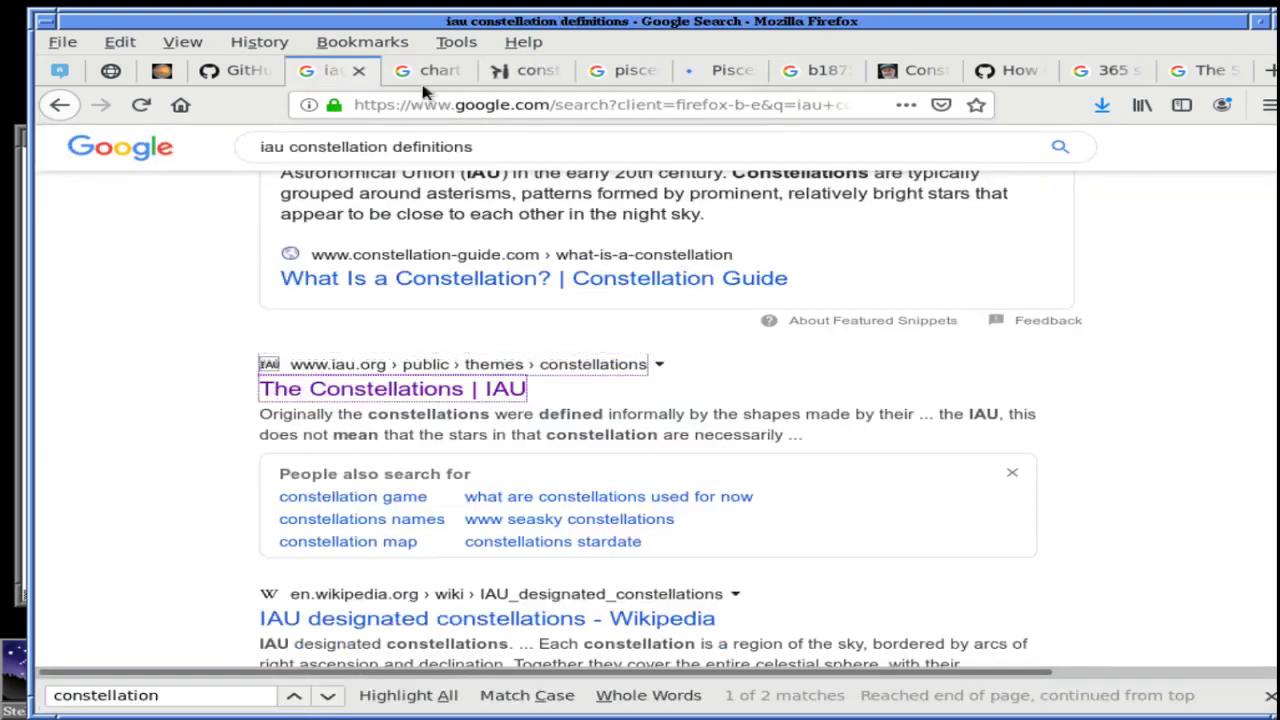
left_click(915, 73)
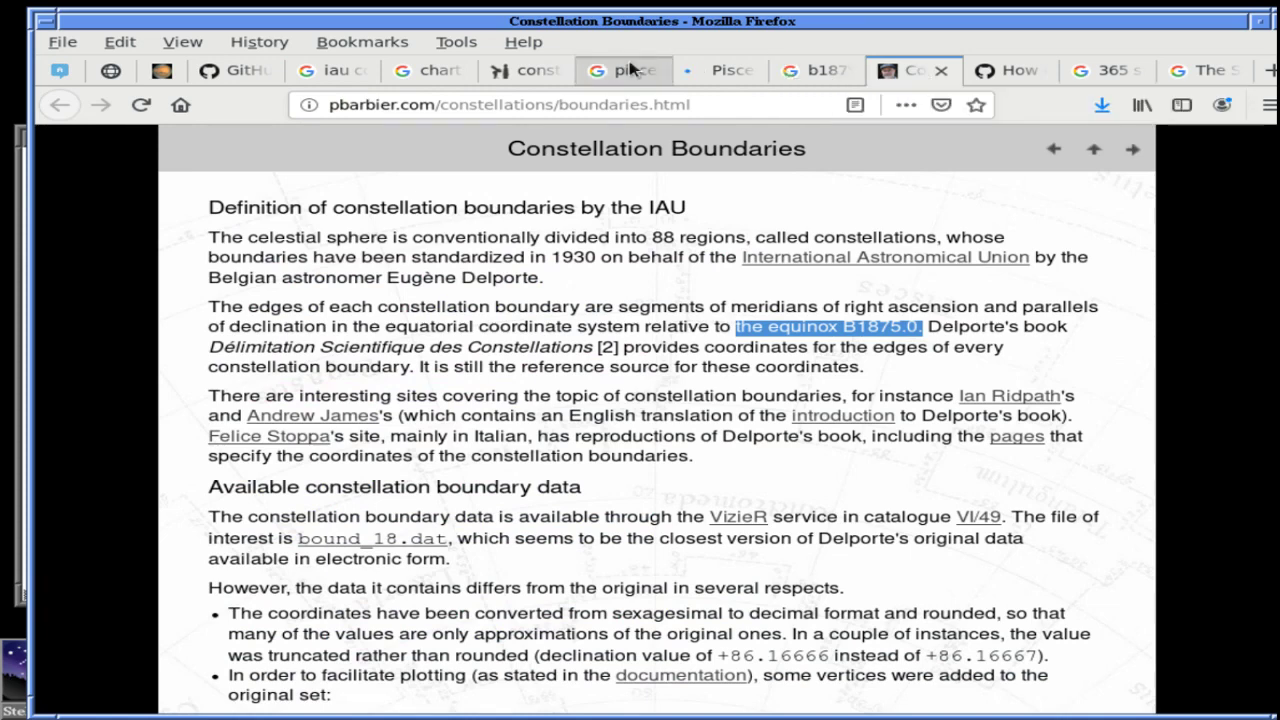
left_click(243, 70)
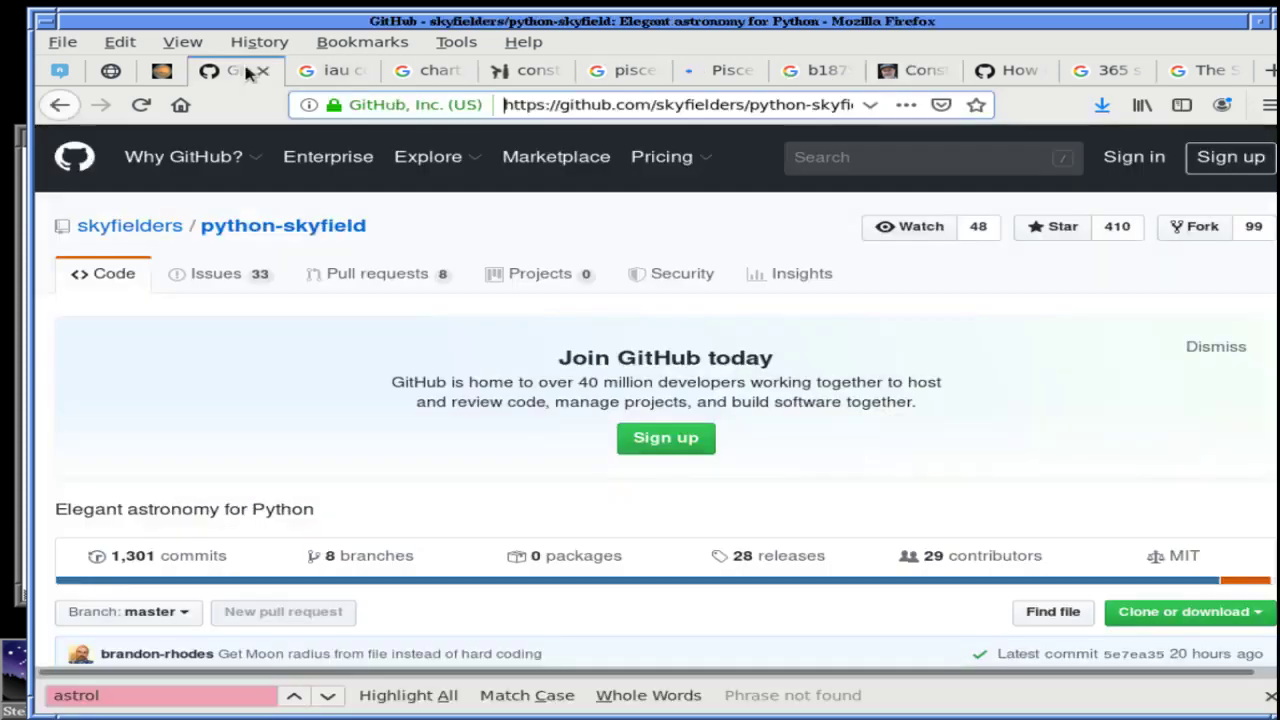
left_click(539, 72)
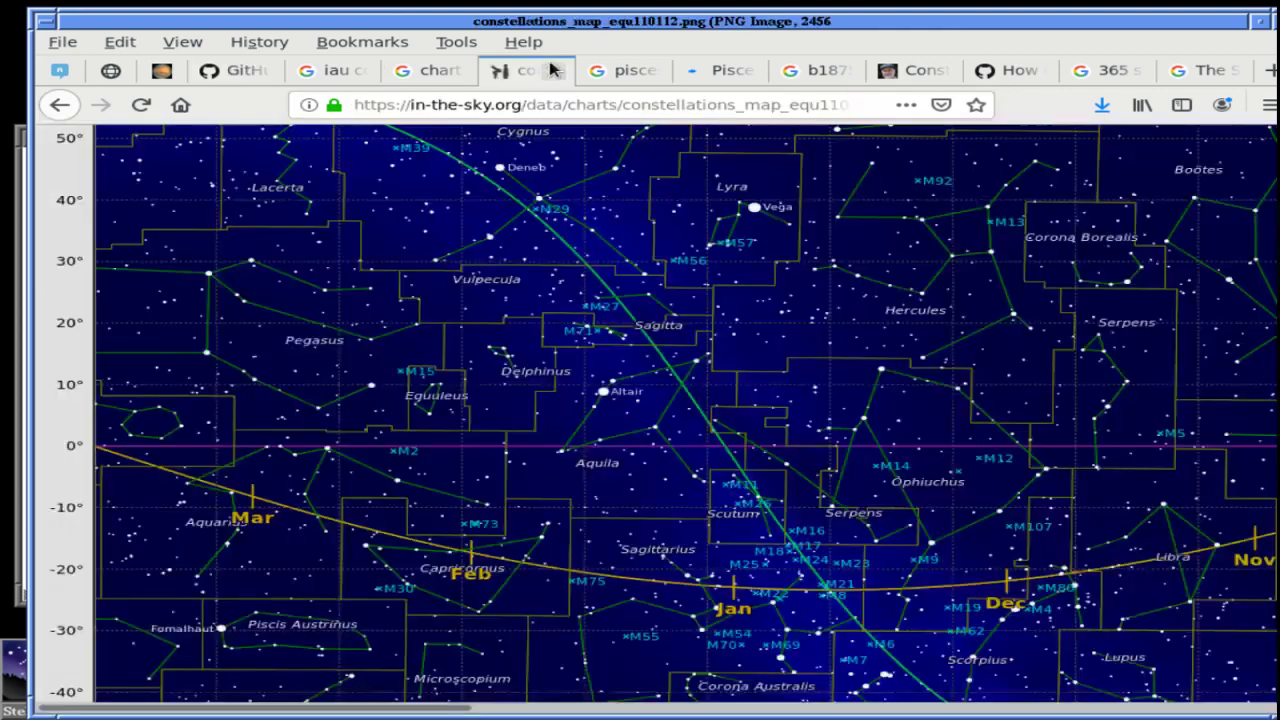
Restrict the "pisces aquarius constellation boundaries" web search to site:iau.org and preview the Andromeda chart from the image results
left_click(628, 72)
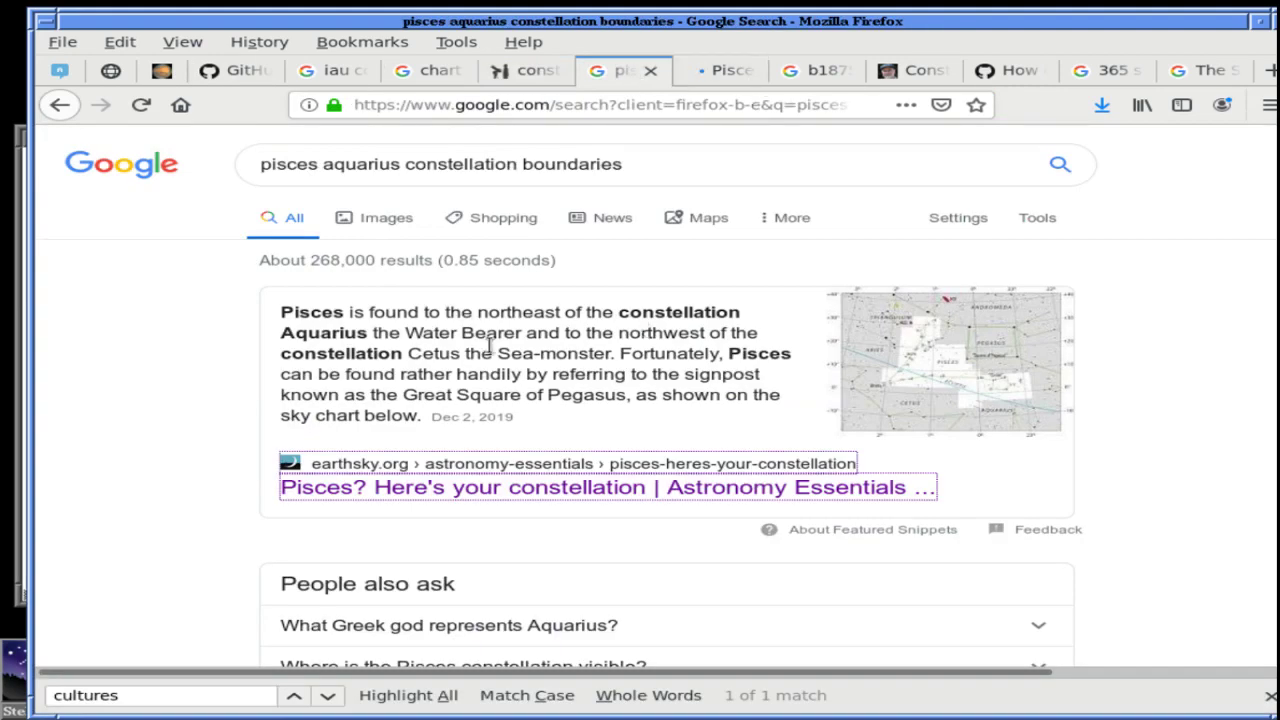
left_click(725, 150)
type("site:iau.org")
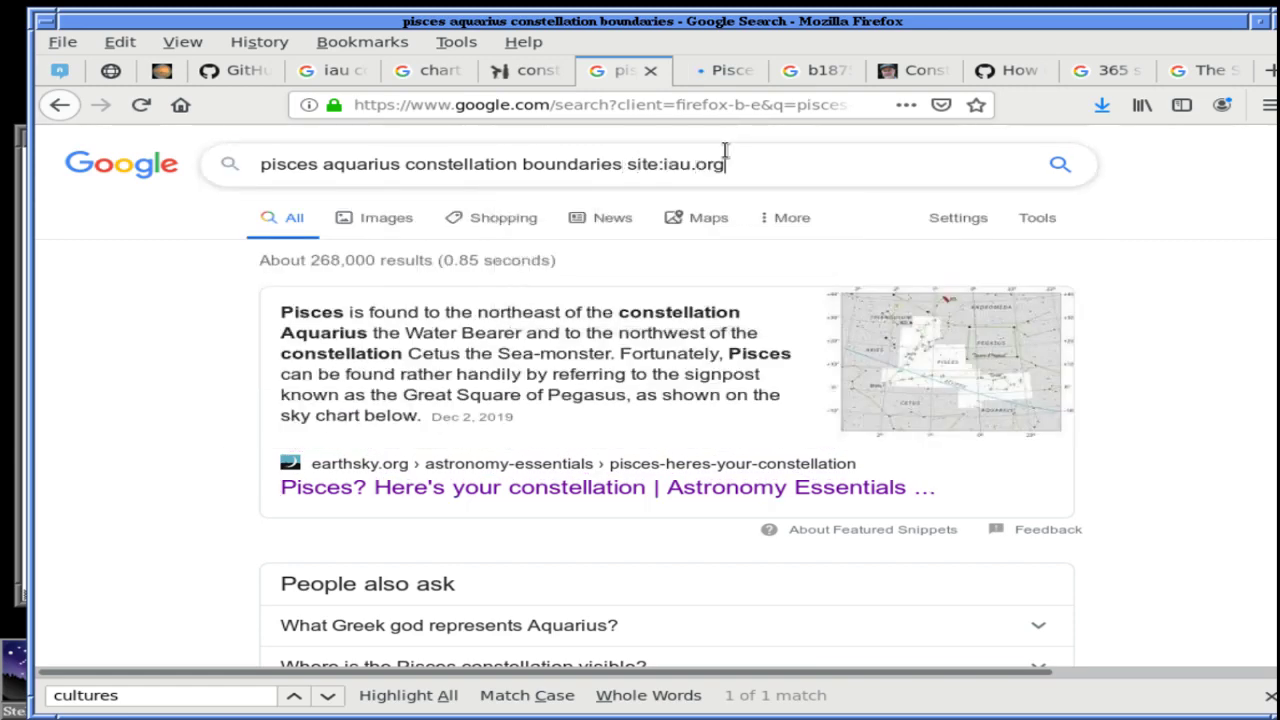
key("Return")
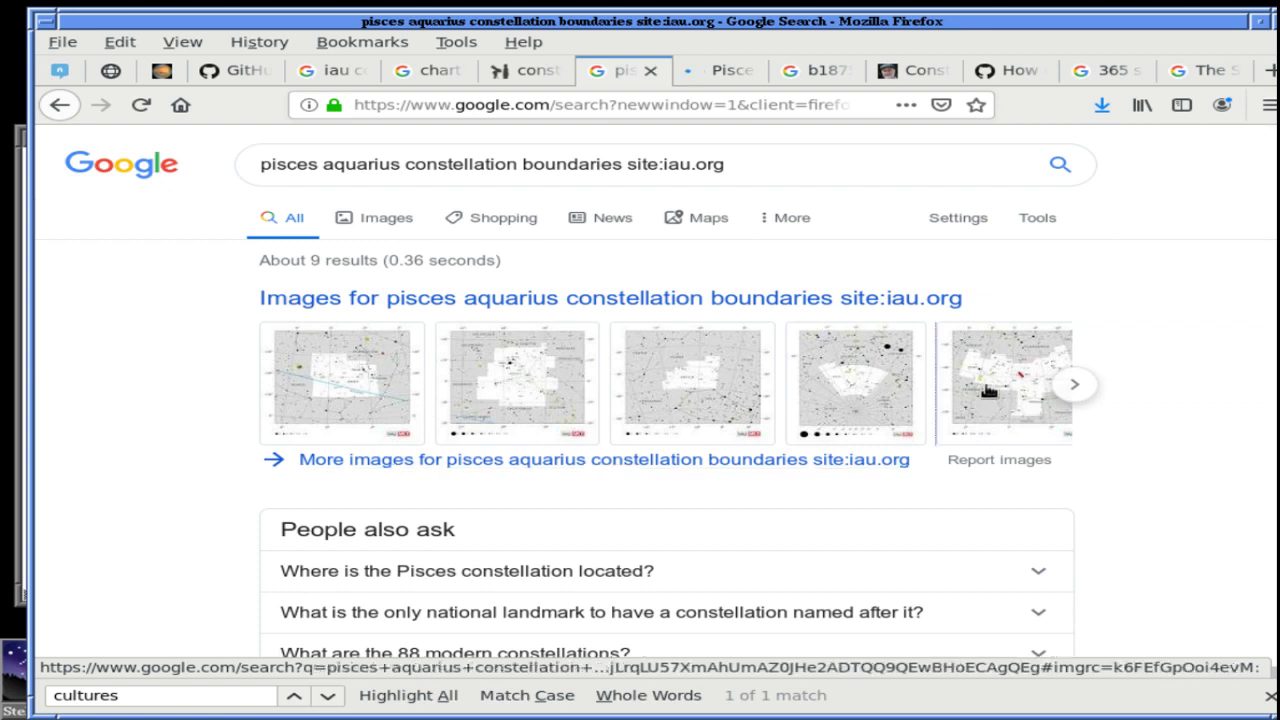
left_click(988, 392)
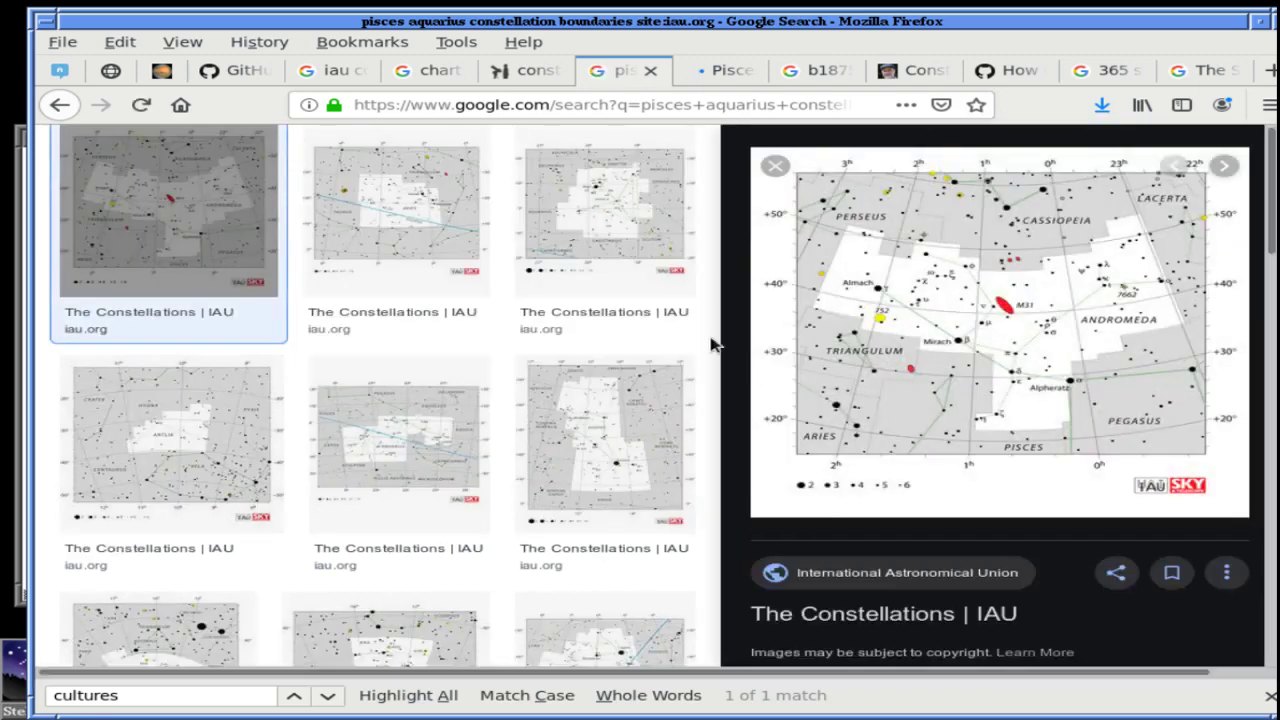
Check the open EarthSky Pisces page and the Constellation Boundaries page, ending back on the iau.org image results
left_click(727, 72)
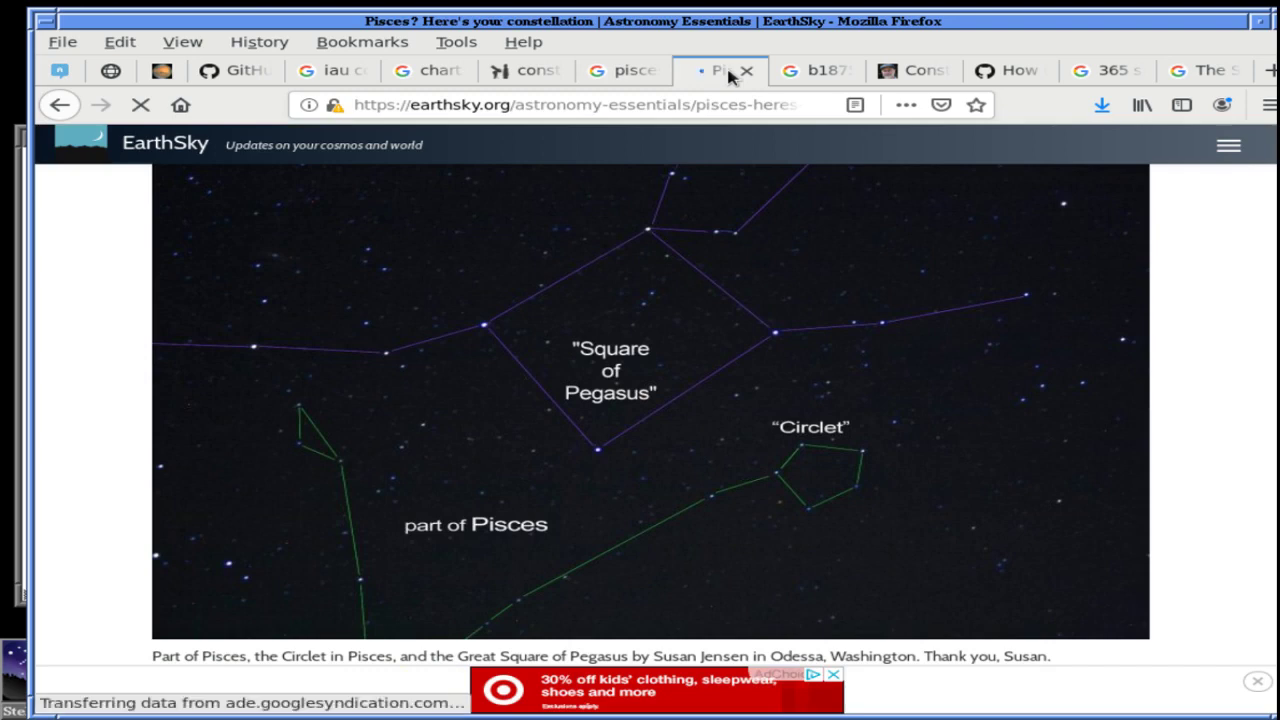
left_click(914, 72)
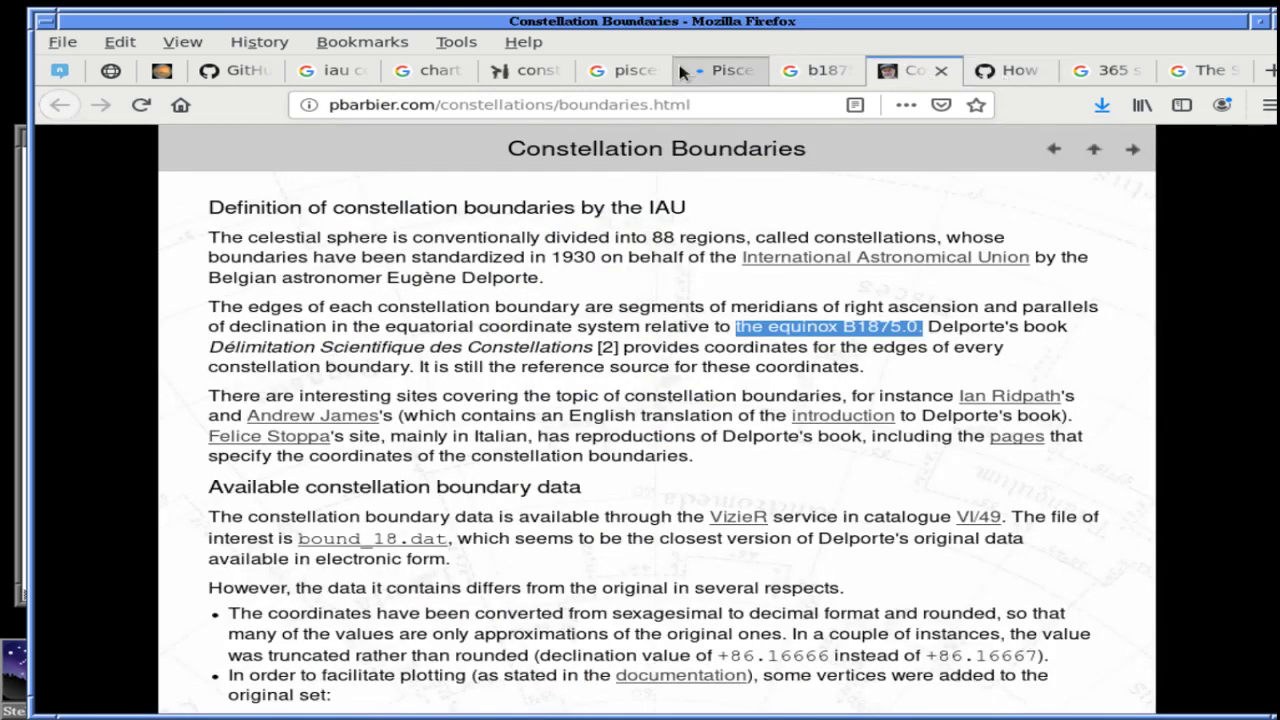
left_click(640, 72)
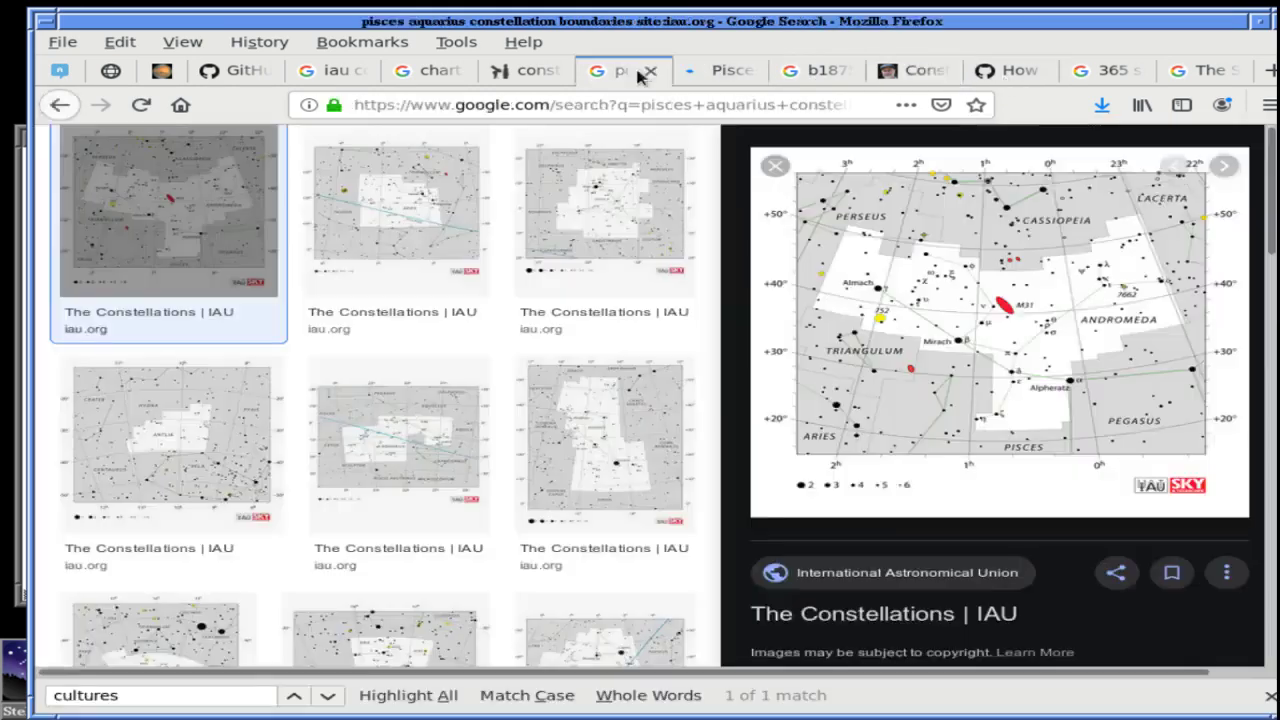
Open the IAU page "The Constellations" behind the previewed Andromeda chart, skim it down to Charts and tables, and reload it
left_click(930, 400)
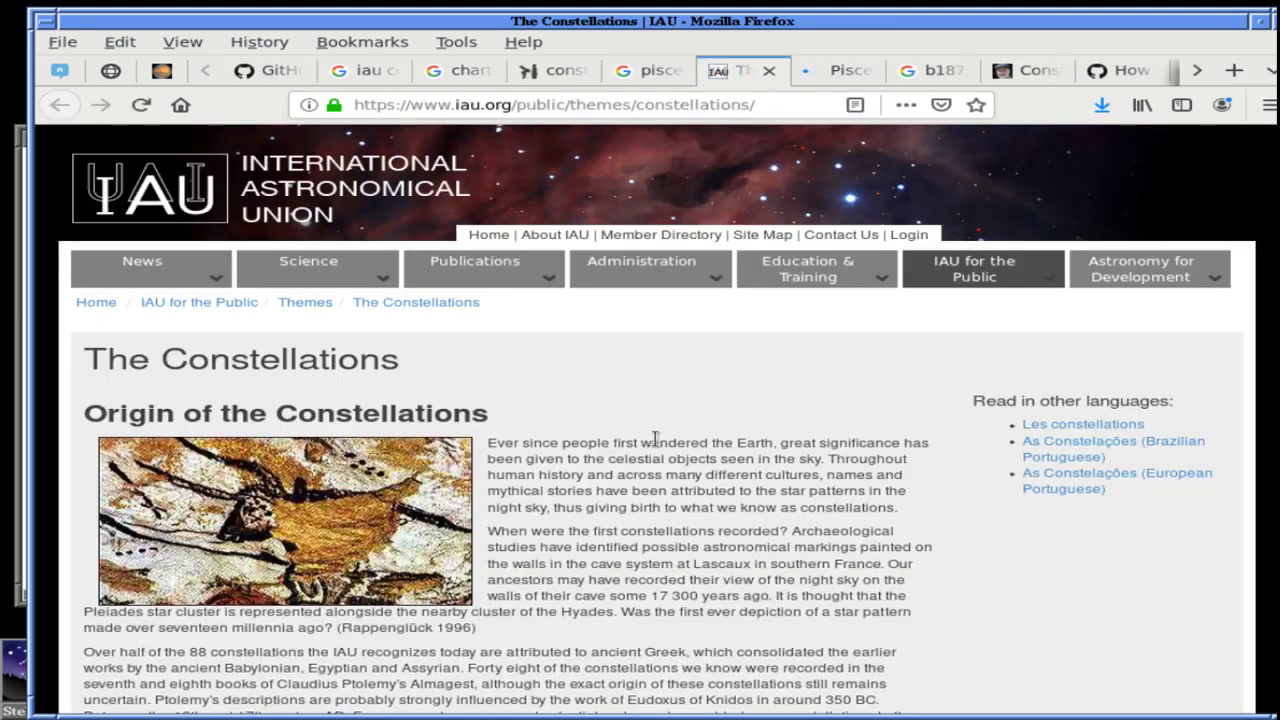
scroll(655, 440, "down", 15)
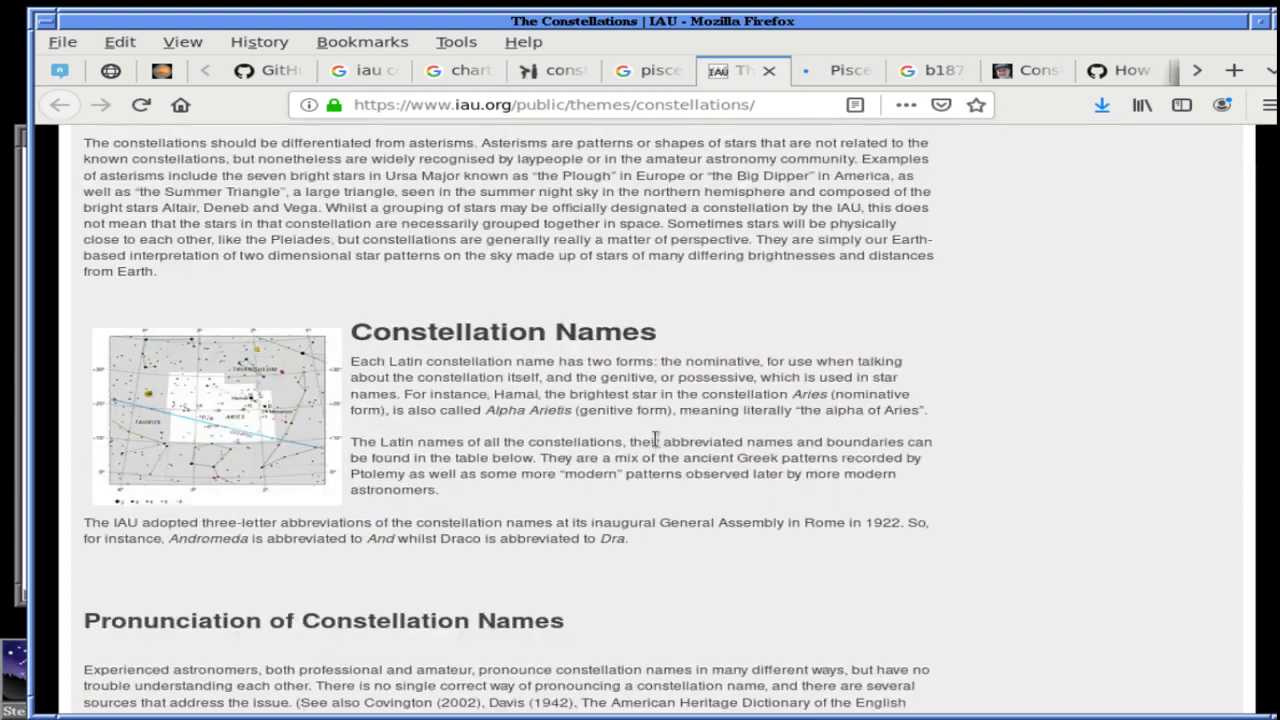
scroll(655, 440, "down", 6)
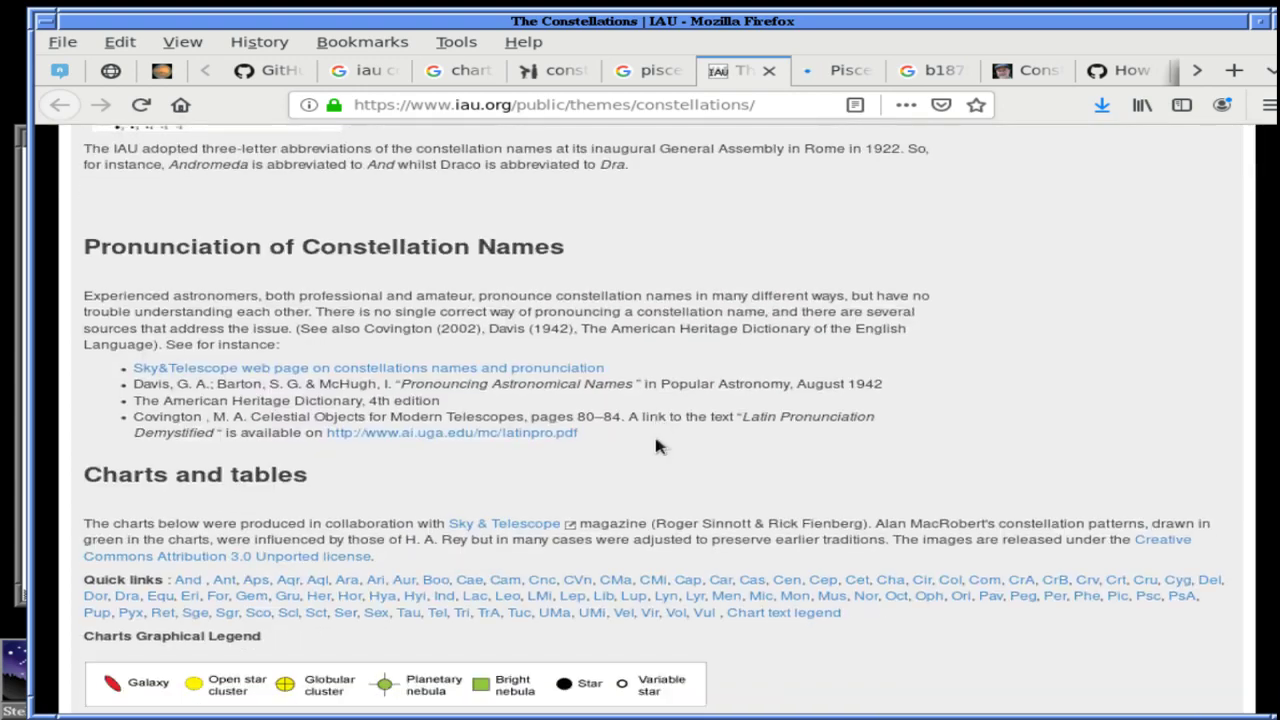
scroll(656, 446, "up", 20)
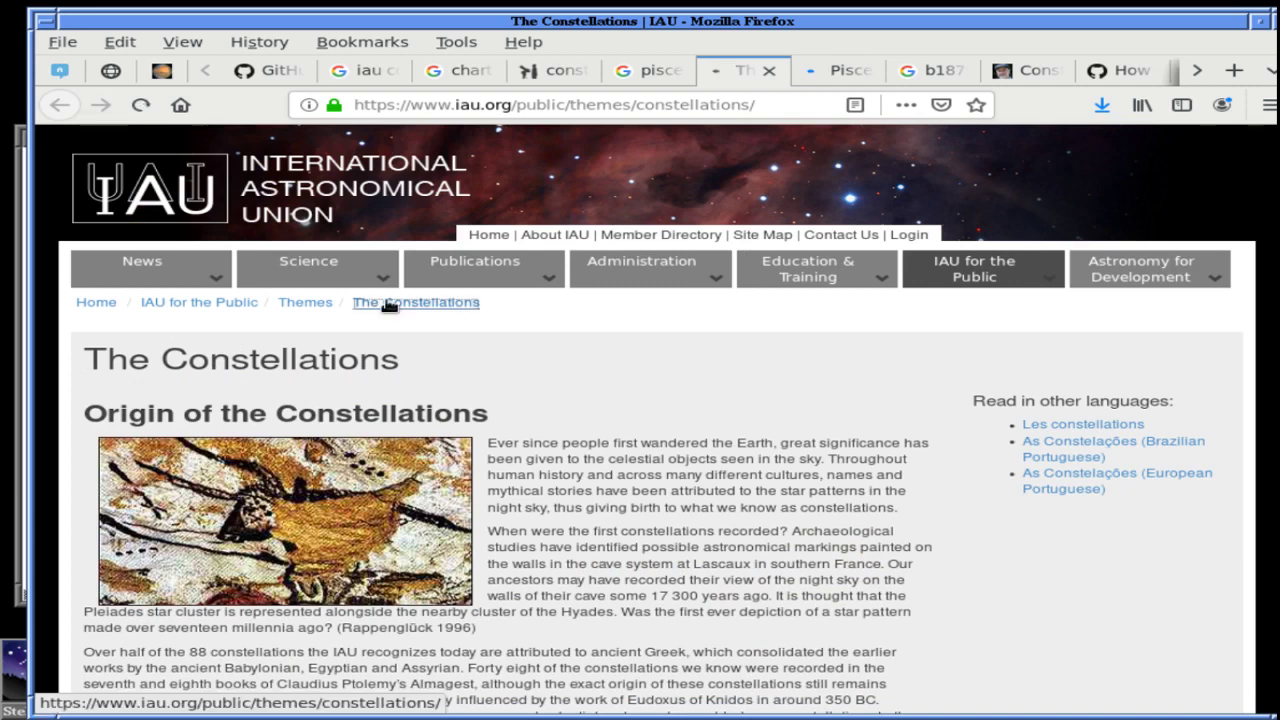
left_click(389, 305)
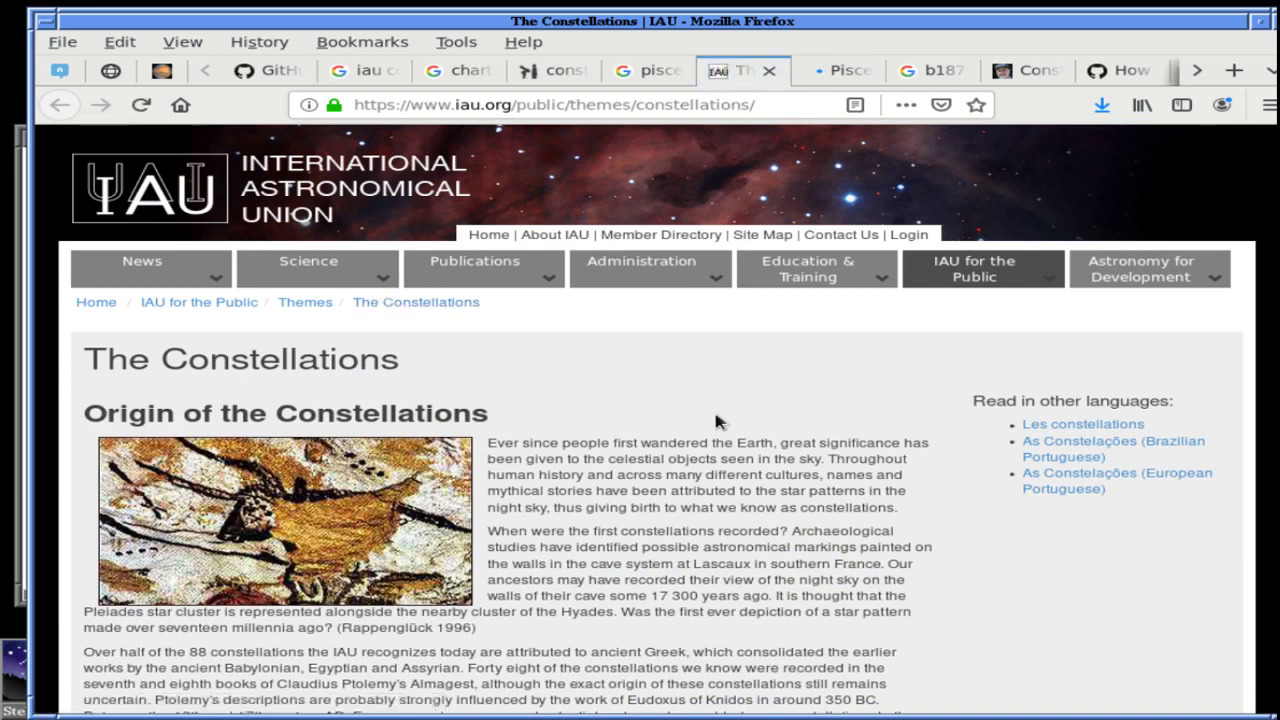
Search the IAU page for "bounda" and step through the matches, continuing down to the Charts and tables section
key("ctrl+f")
type("bounda")
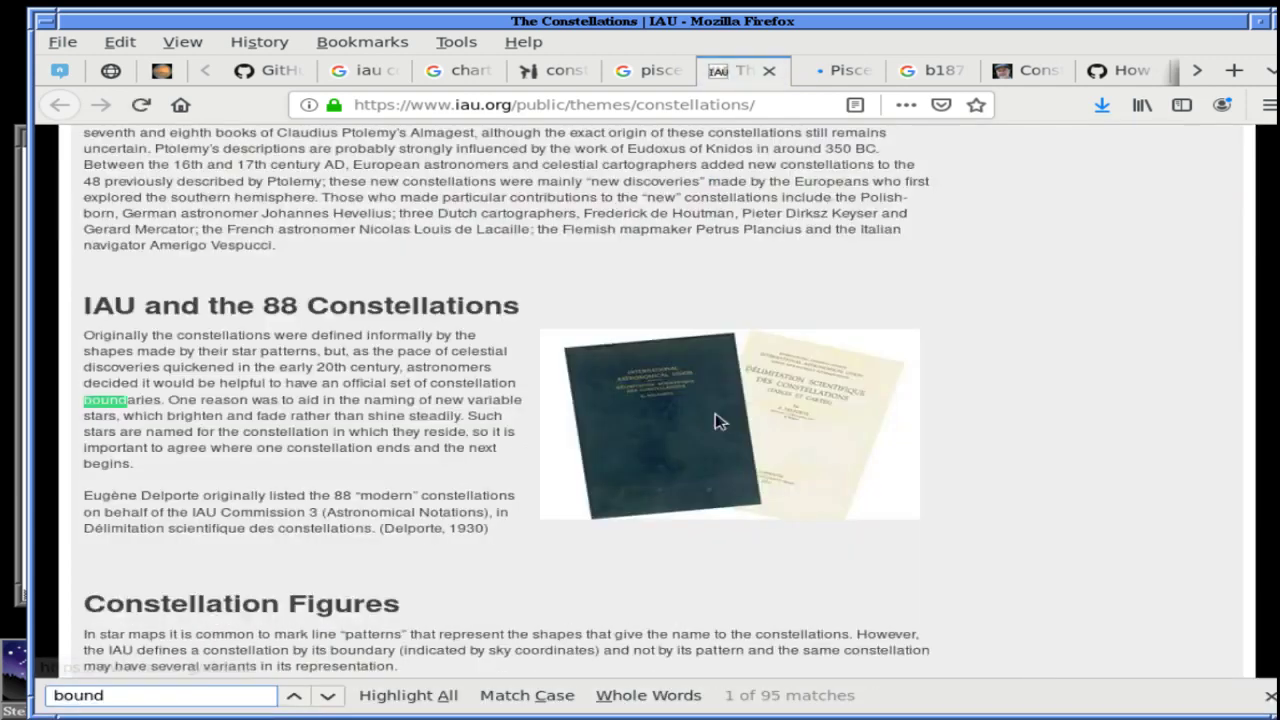
left_click(327, 695)
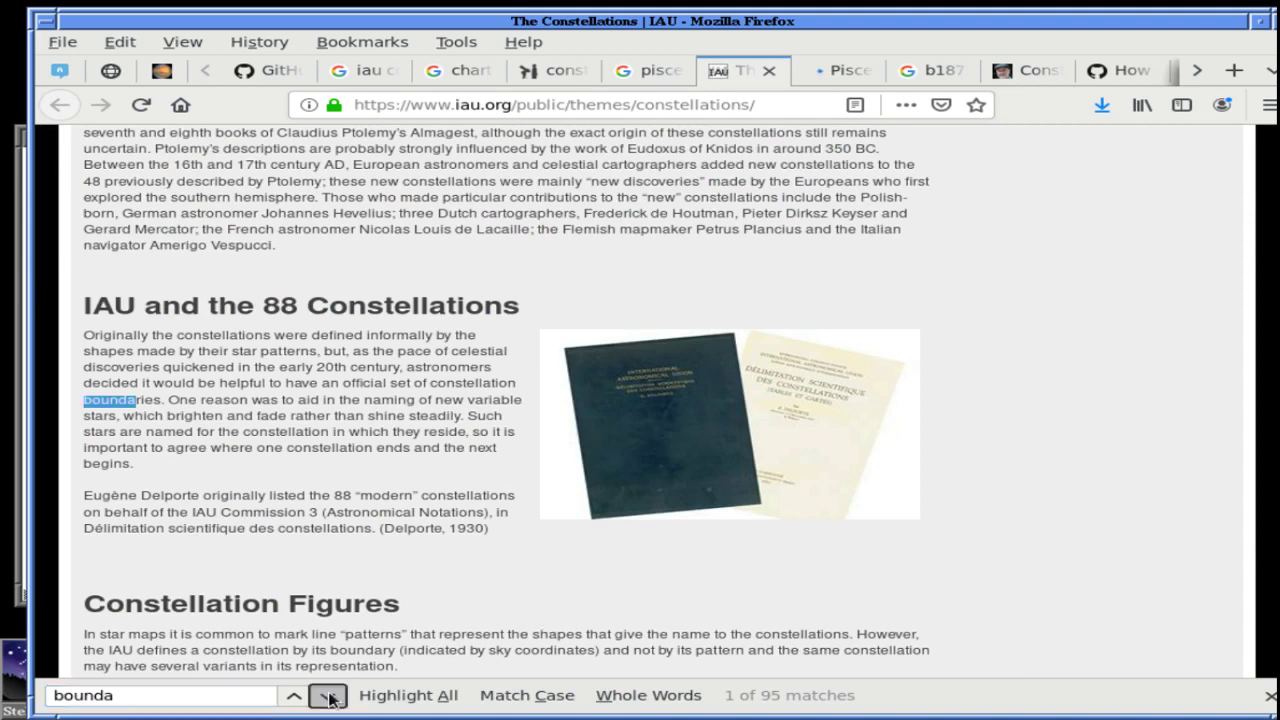
left_click(327, 695)
scroll(477, 590, "down", 8)
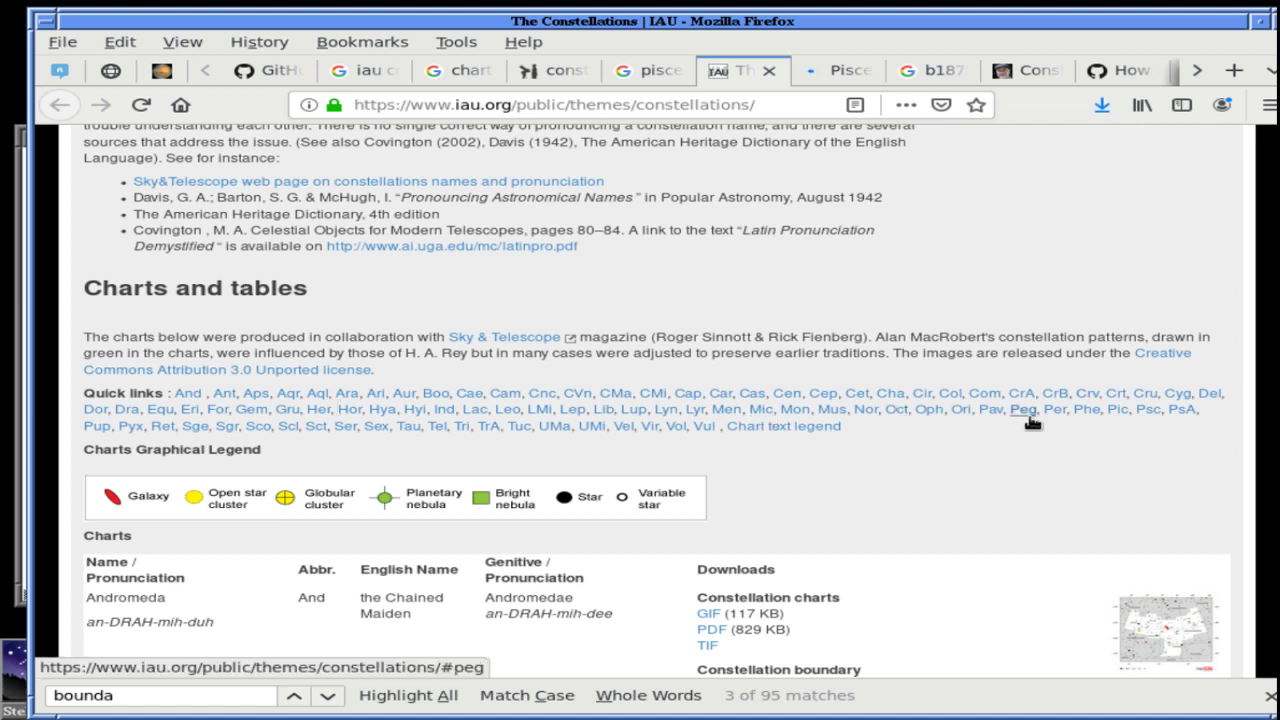
Follow the Psc quick link, look over the beginning of the charts table, and close the EarthSky Pisces page
left_click(1147, 416)
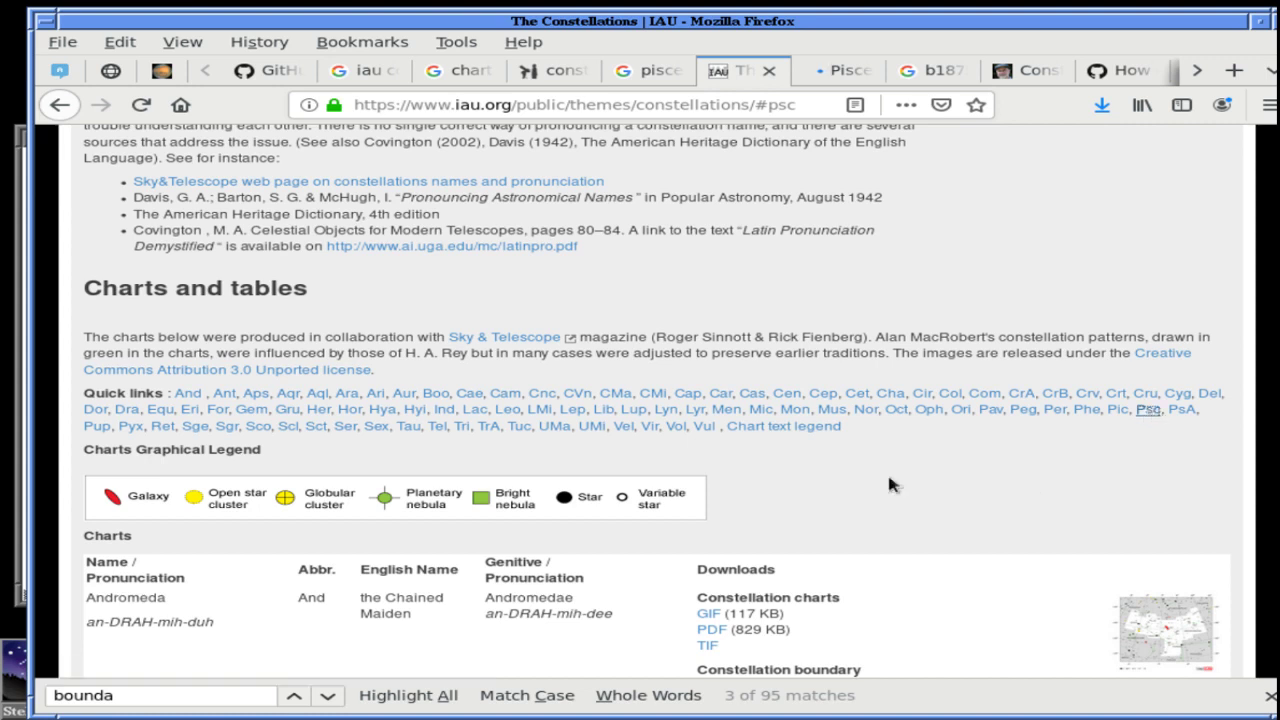
scroll(889, 484, "down", 5)
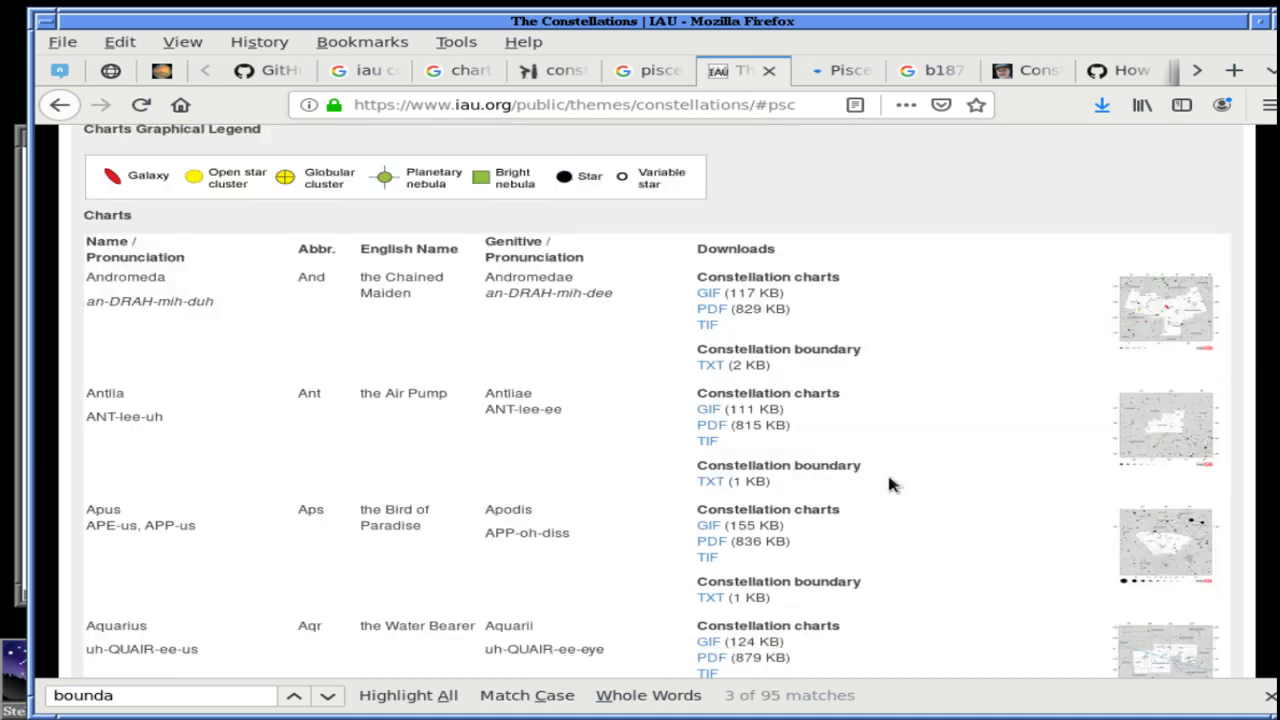
scroll(890, 484, "down", 1)
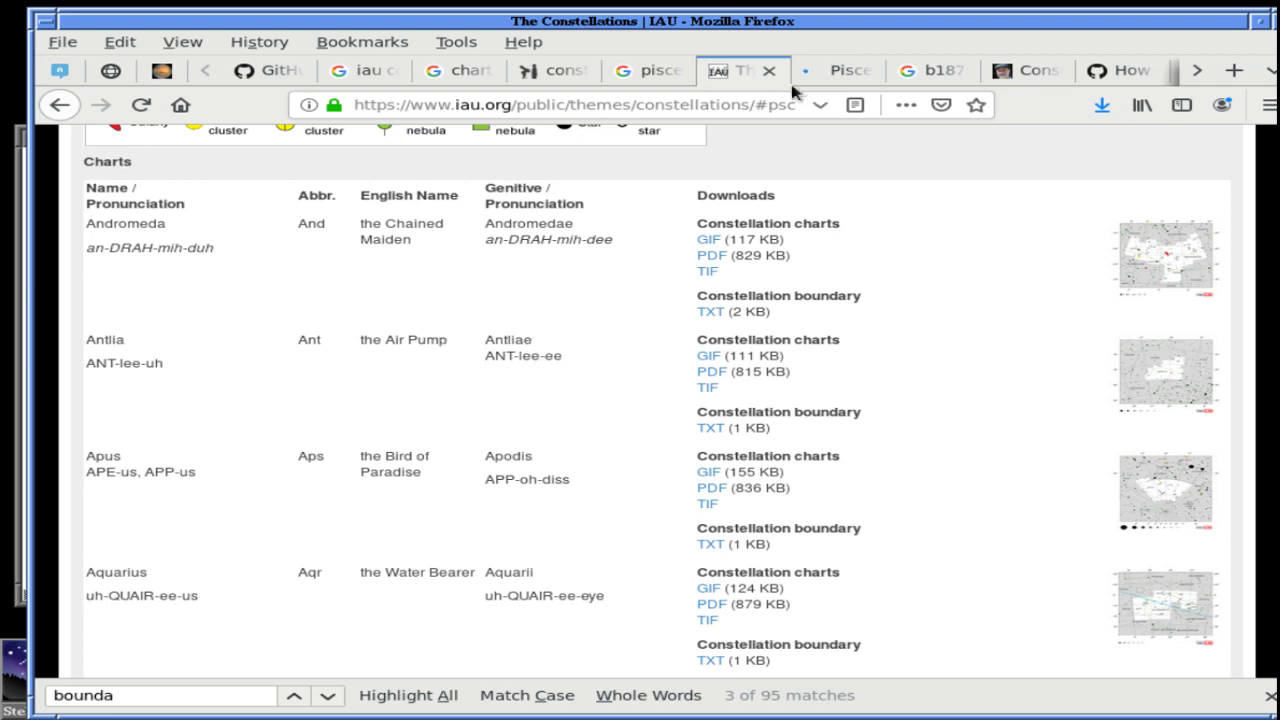
middle_click(829, 72)
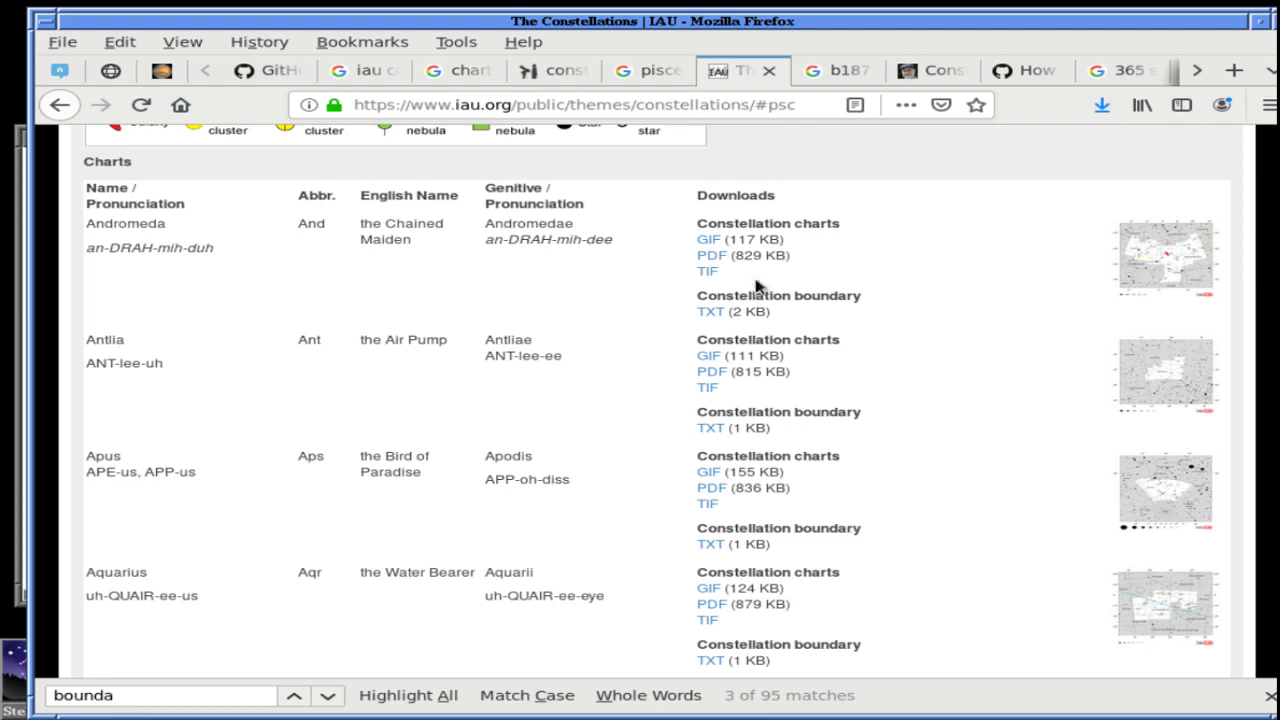
Switch to the xterm window and search the KERNELS directory with find . -iname 'PSC.gif'
key("alt+Tab")
key("alt+Tab")
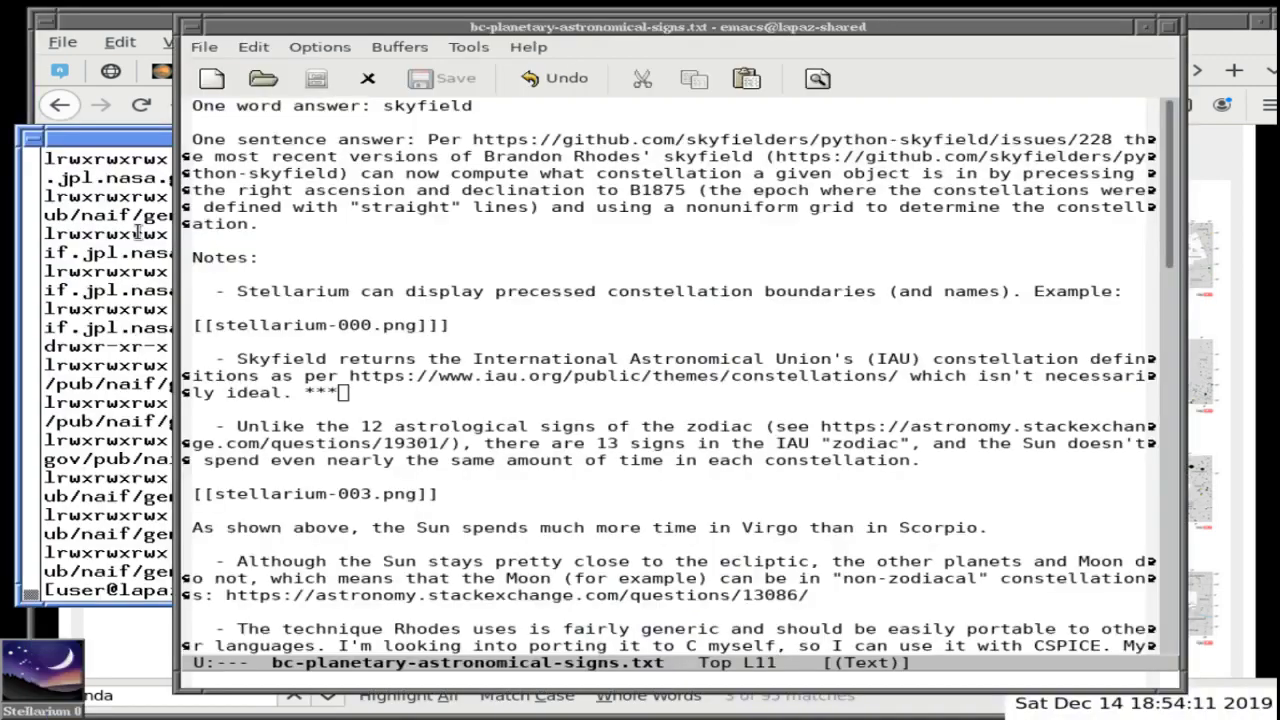
type("find . ")
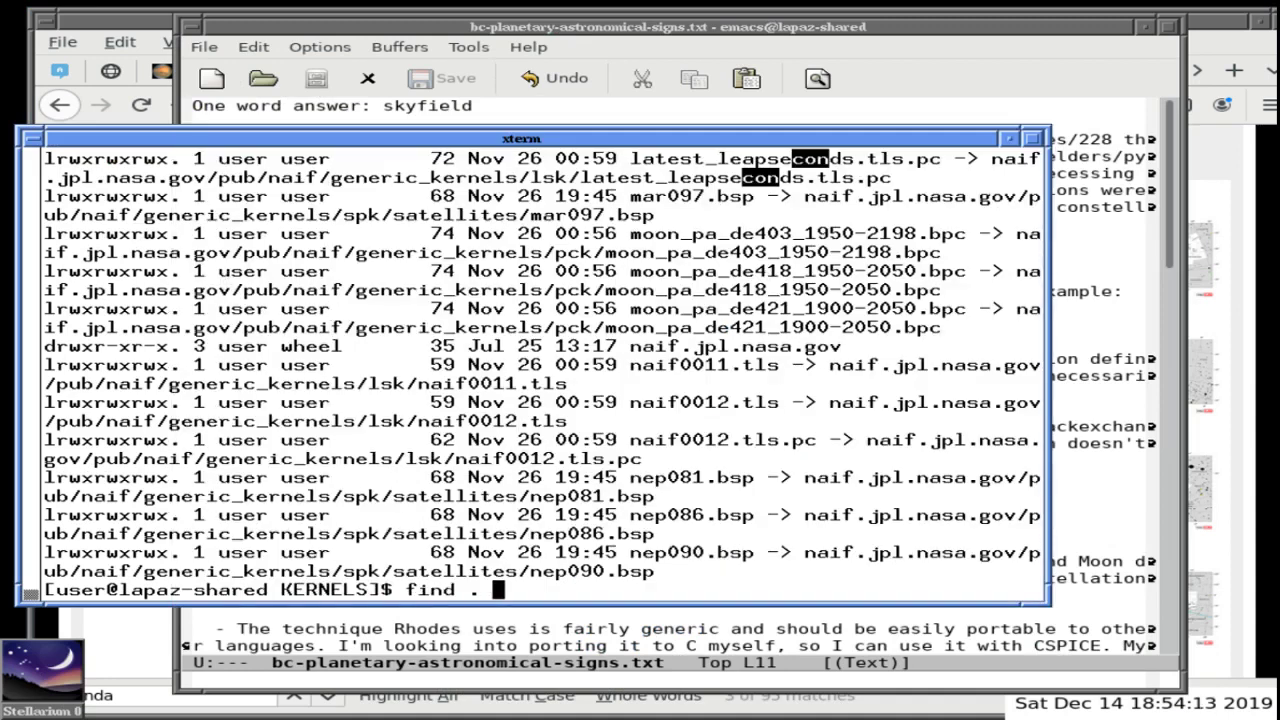
type("-iname 'PSC.gif'")
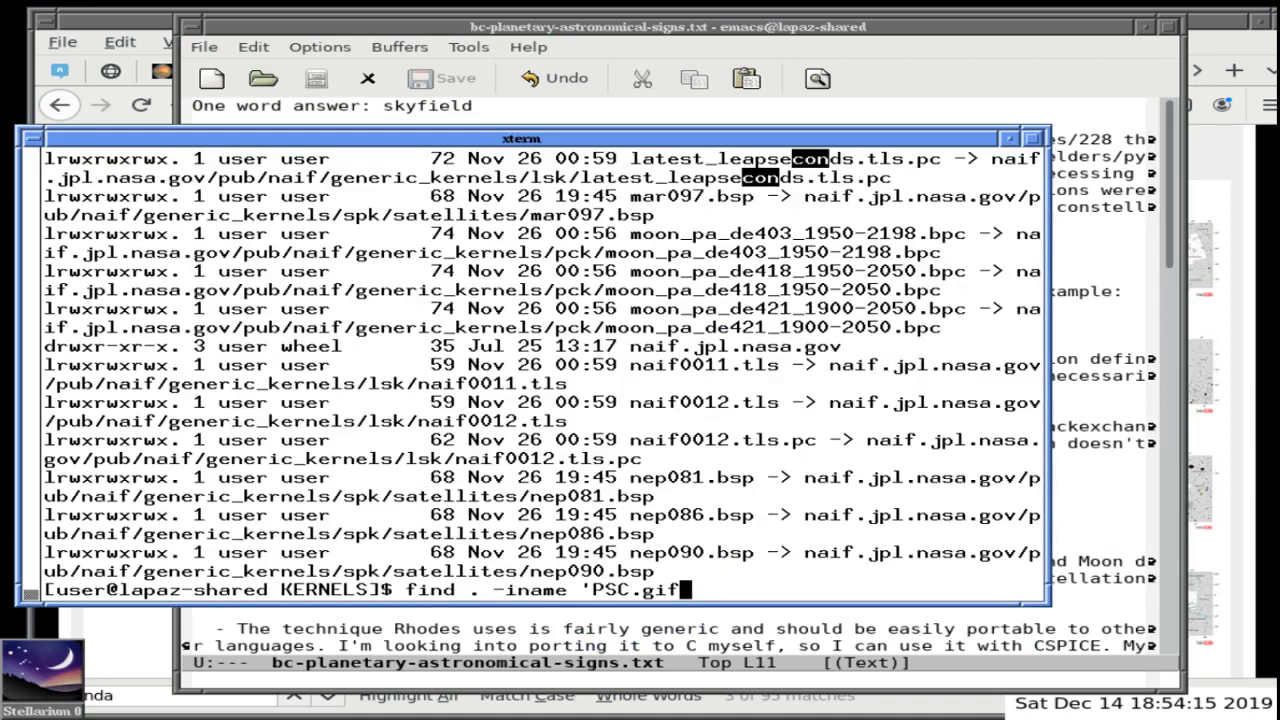
key("Return")
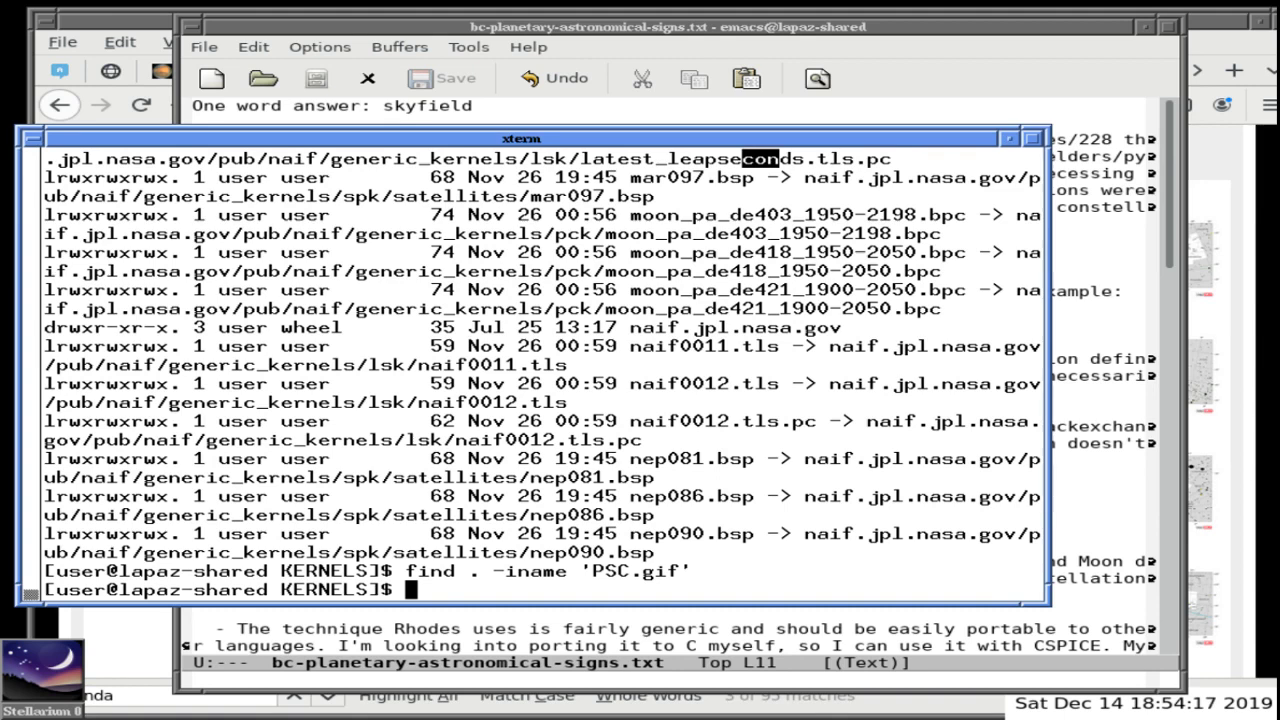
Return to Firefox, find "psc" on the IAU page, and open the Pisces GIF chart in a new tab
left_click(560, 710)
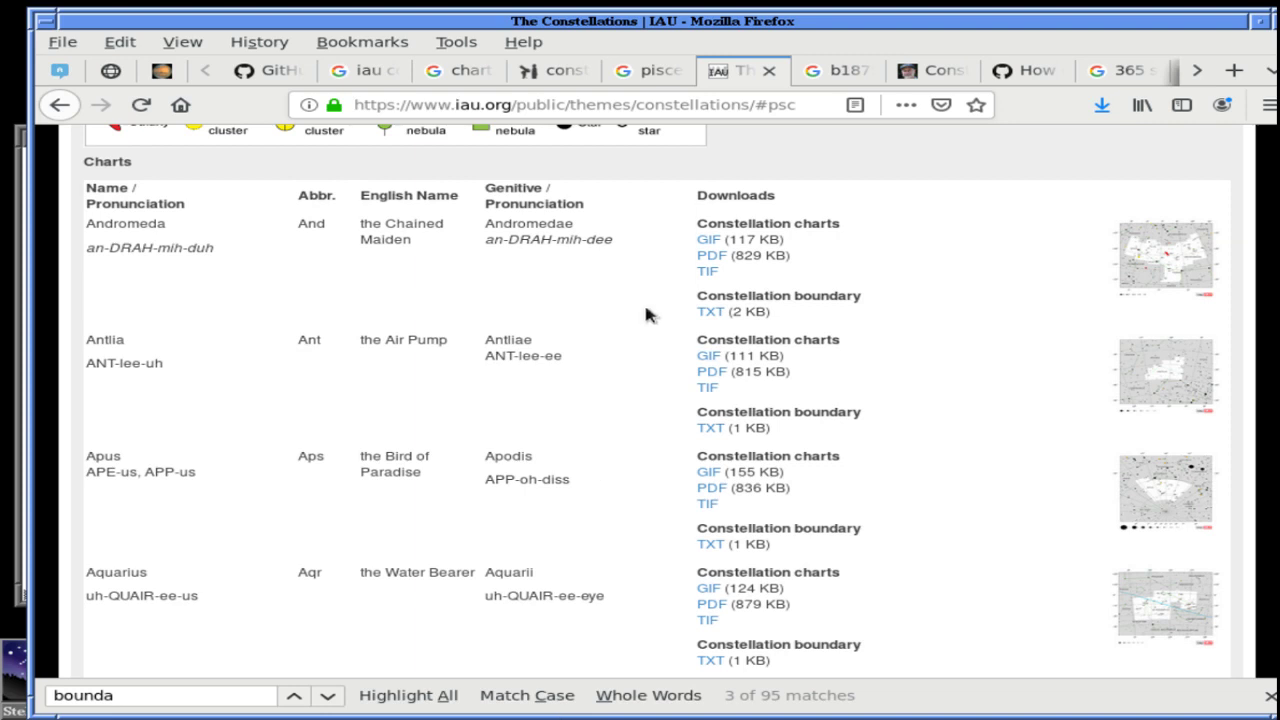
key("ctrl+f")
type("psc")
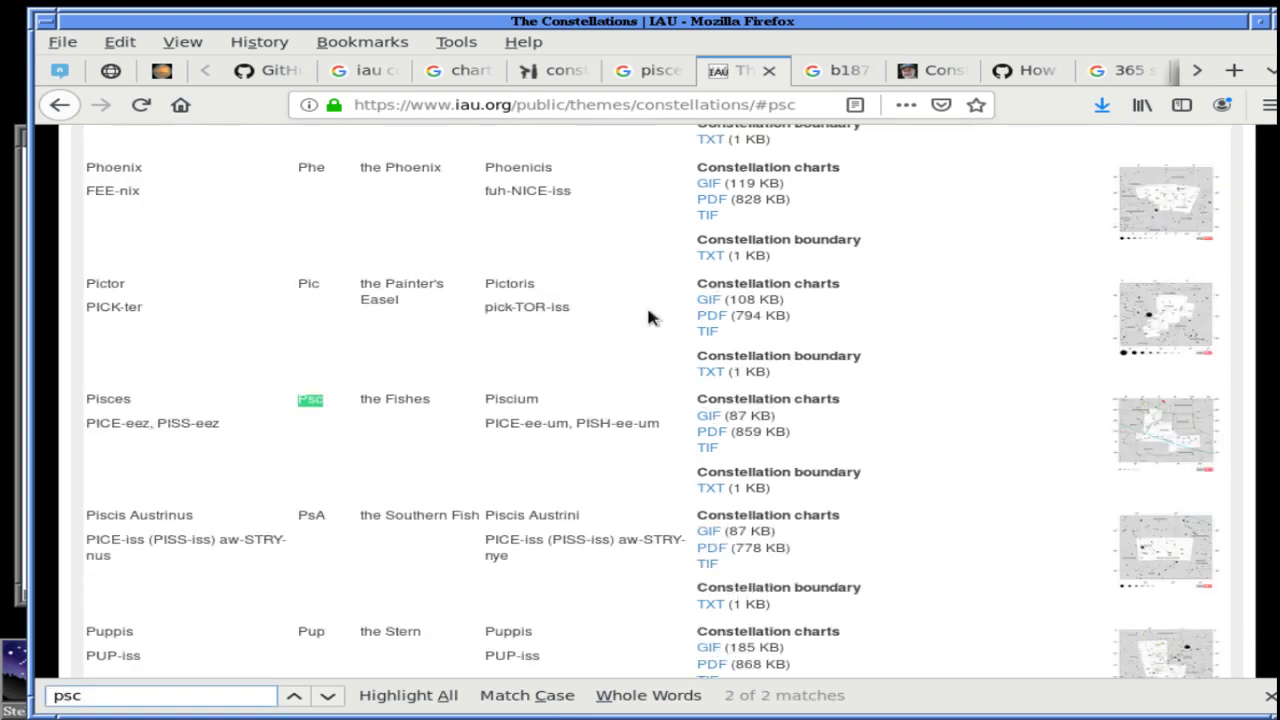
right_click(708, 415)
key("t")
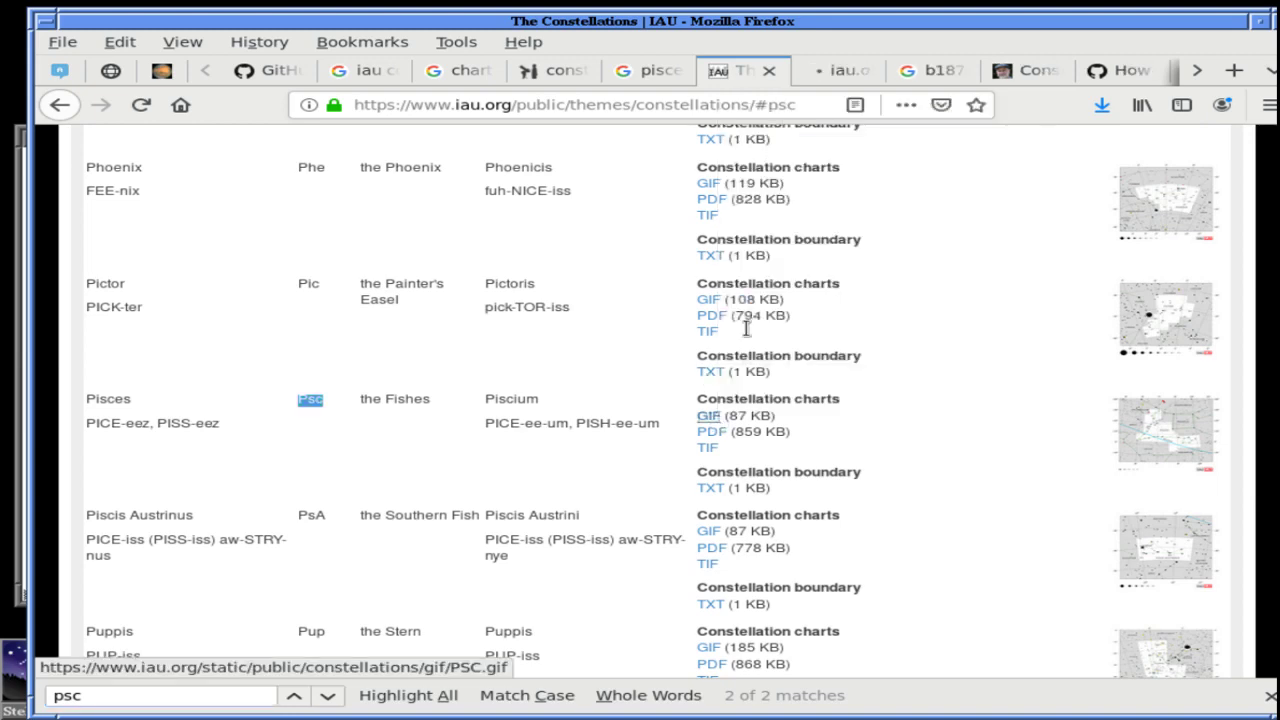
left_click(850, 70)
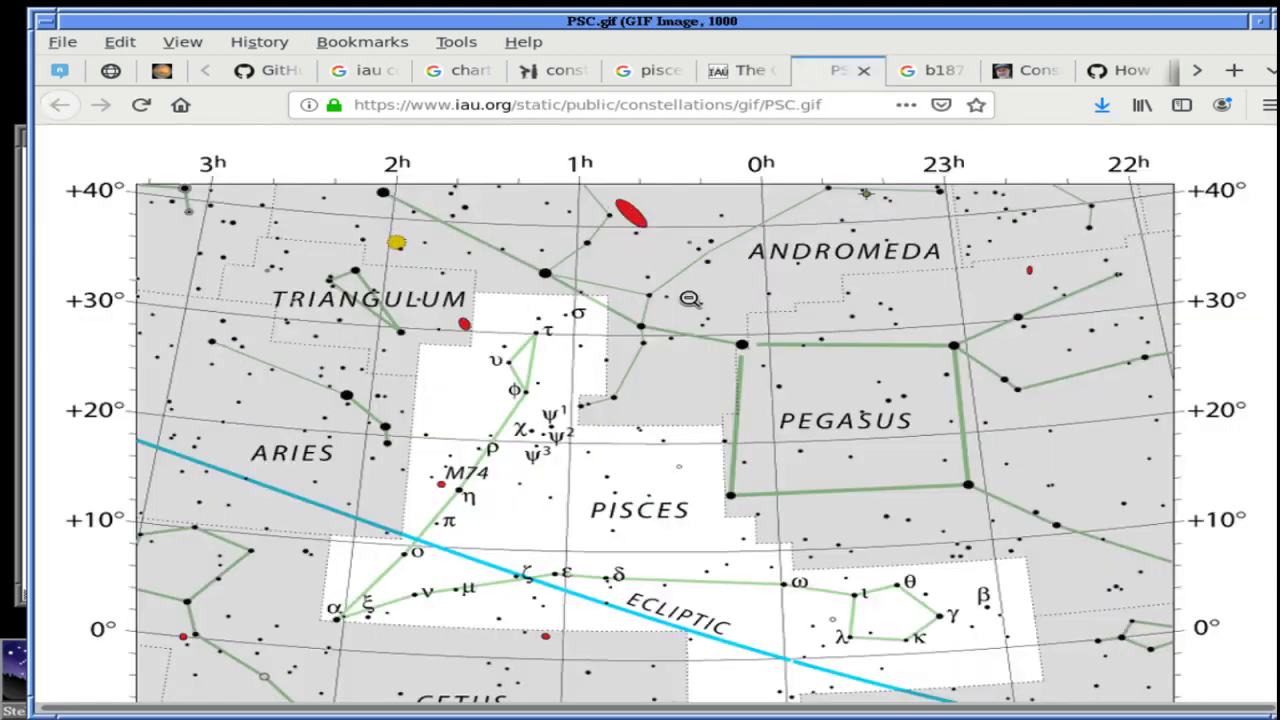
Compare the Pisces table entry with its chart, then examine the chart's boundaries along the ecliptic near Cetus and Aquarius, and its address
left_click(748, 72)
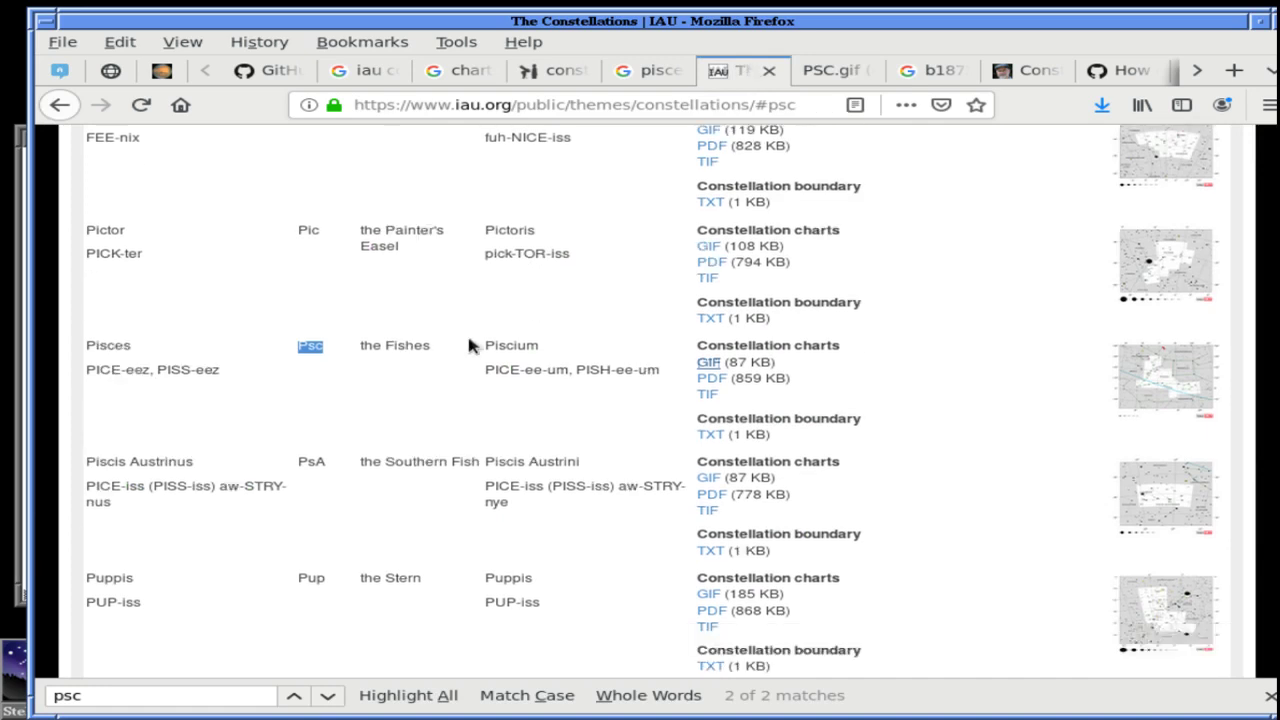
left_click(833, 66)
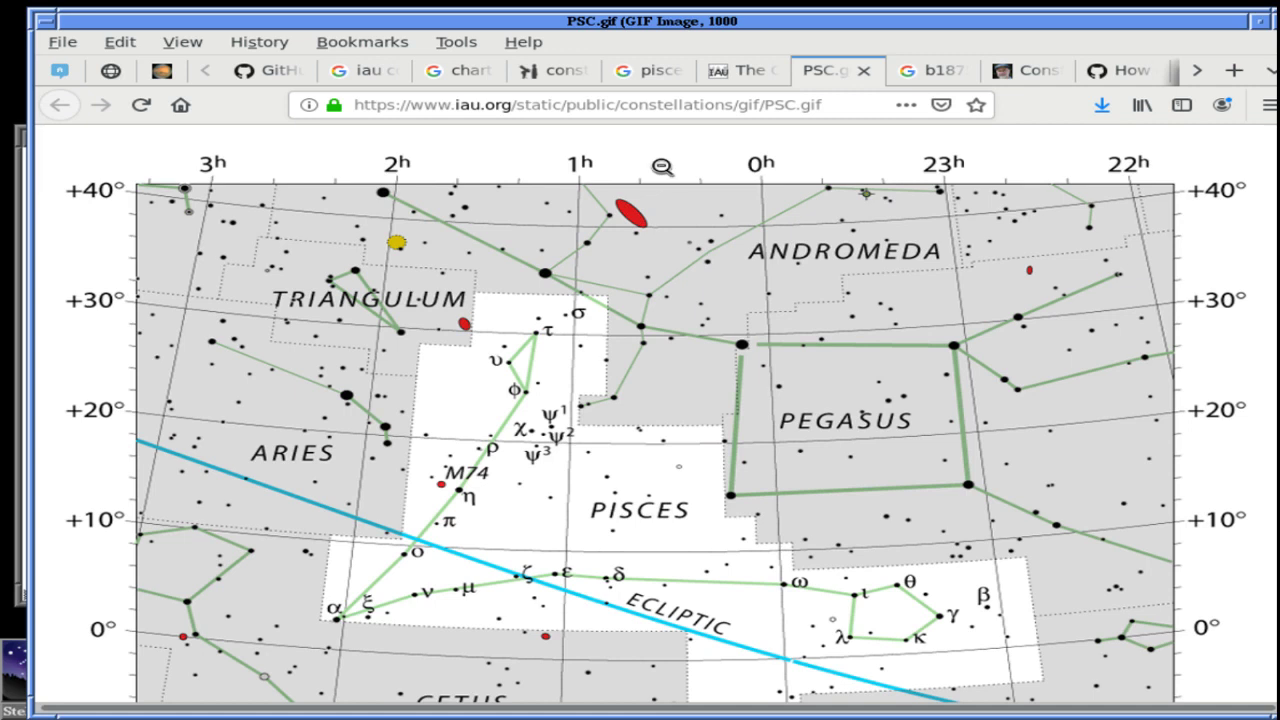
scroll(667, 214, "down", 5)
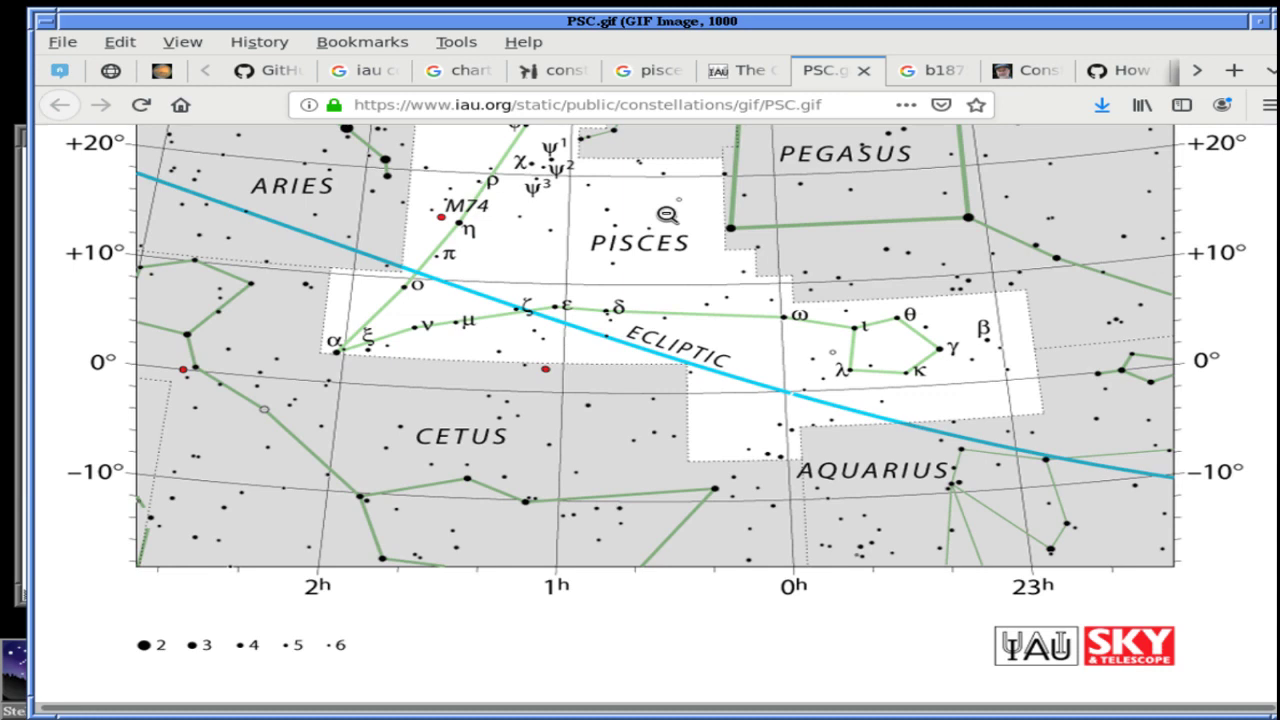
scroll(667, 214, "up", 1)
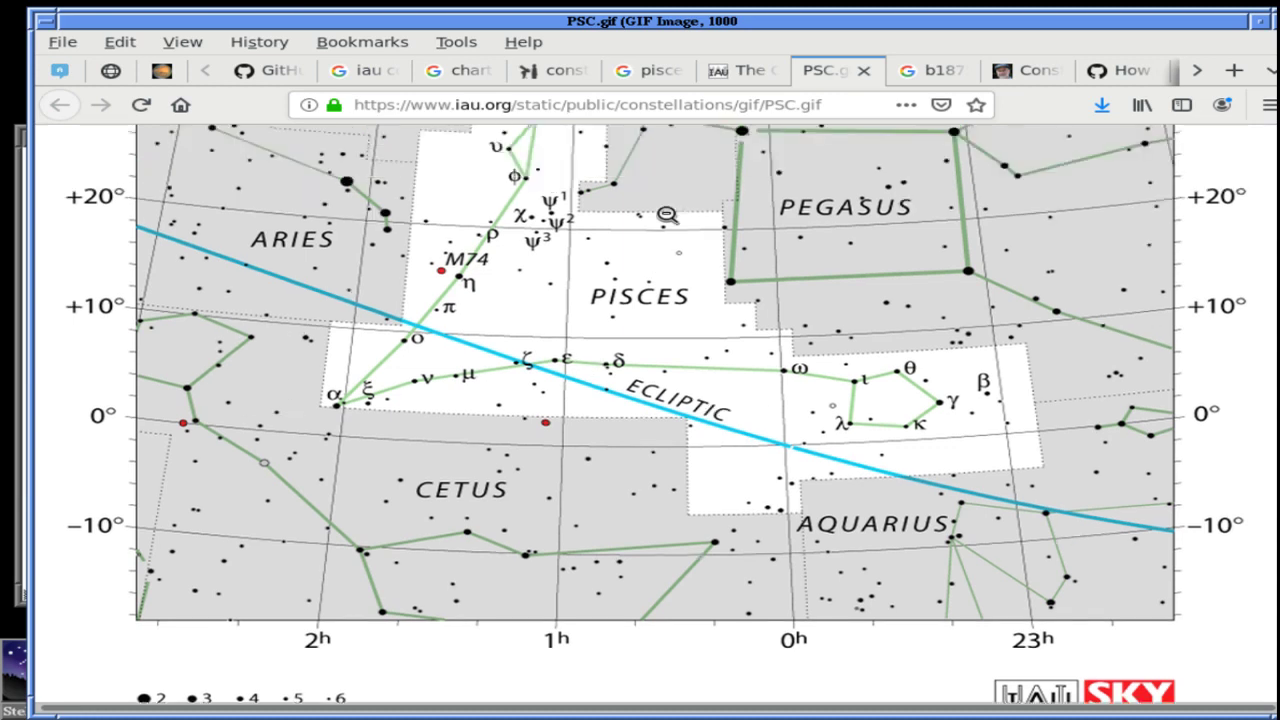
scroll(667, 214, "up", 1)
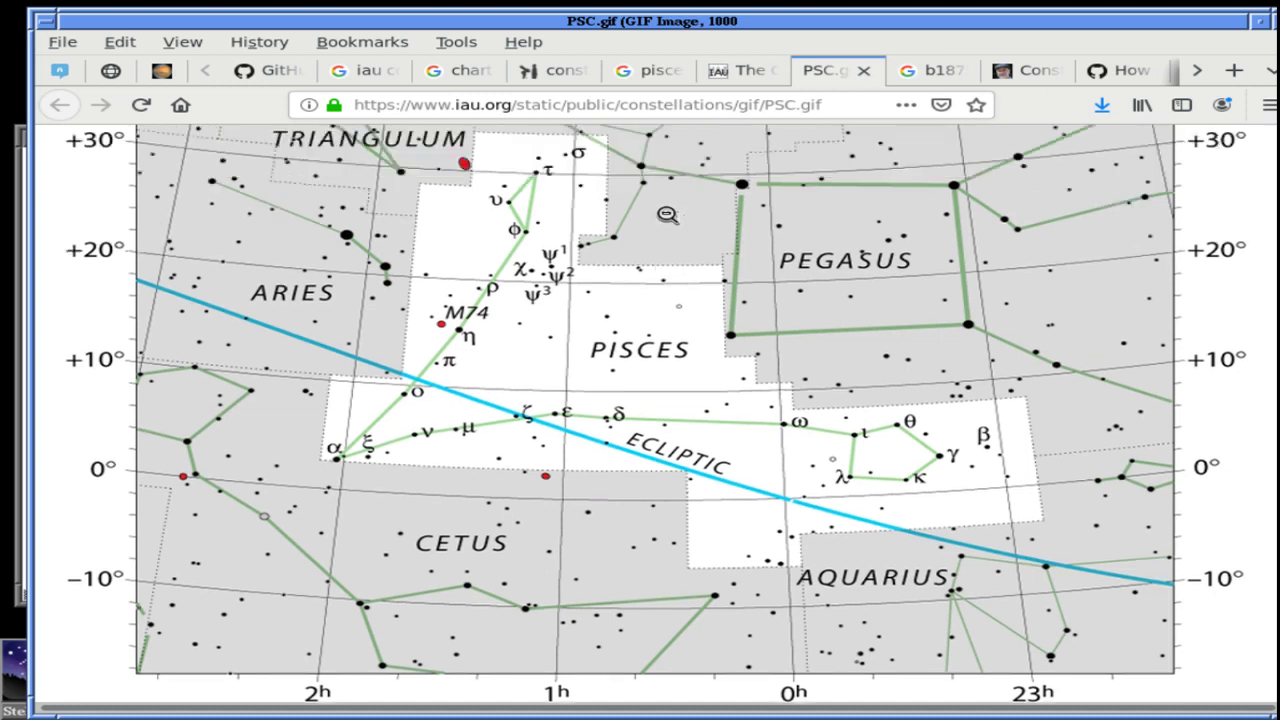
scroll(667, 214, "down", 2)
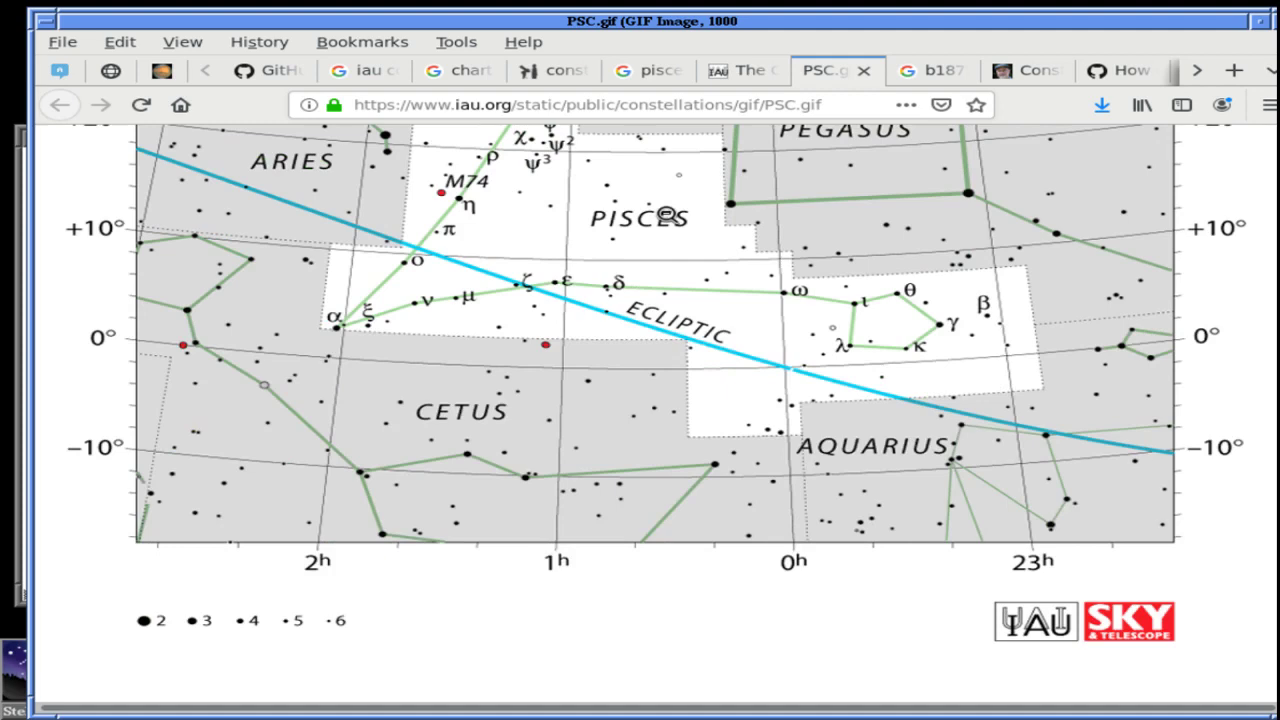
scroll(667, 214, "up", 5)
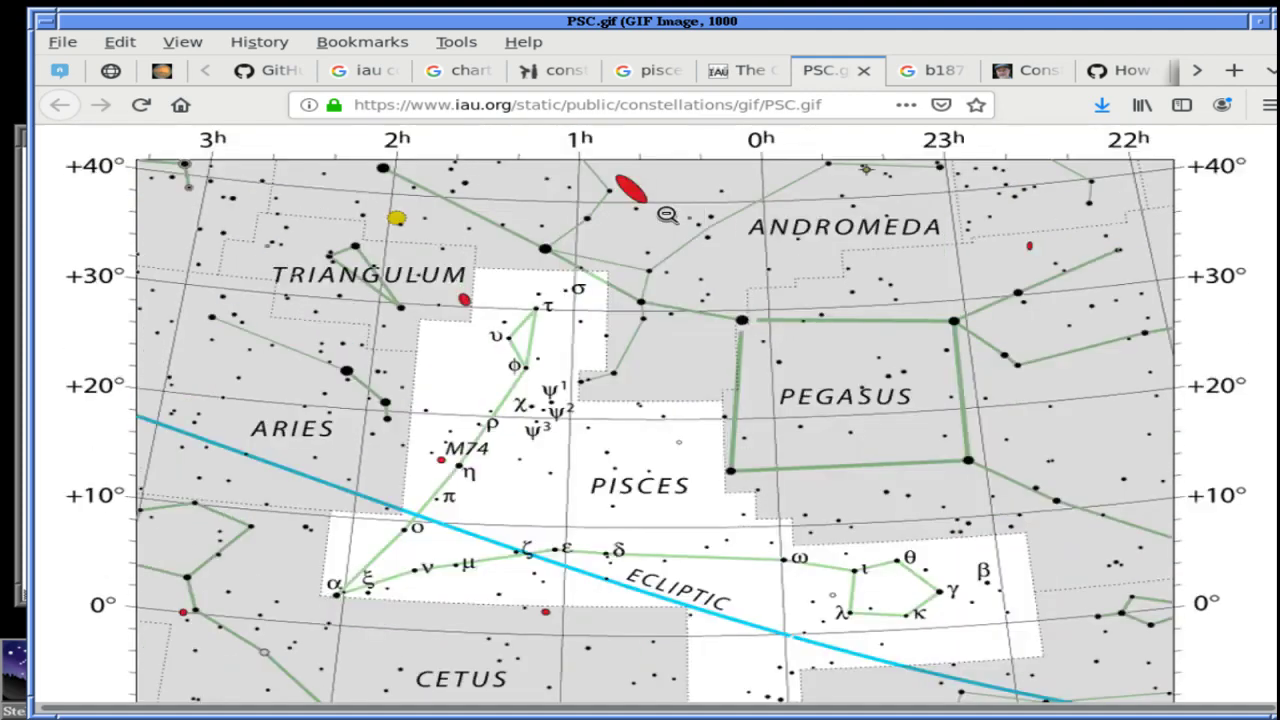
scroll(667, 214, "down", 2)
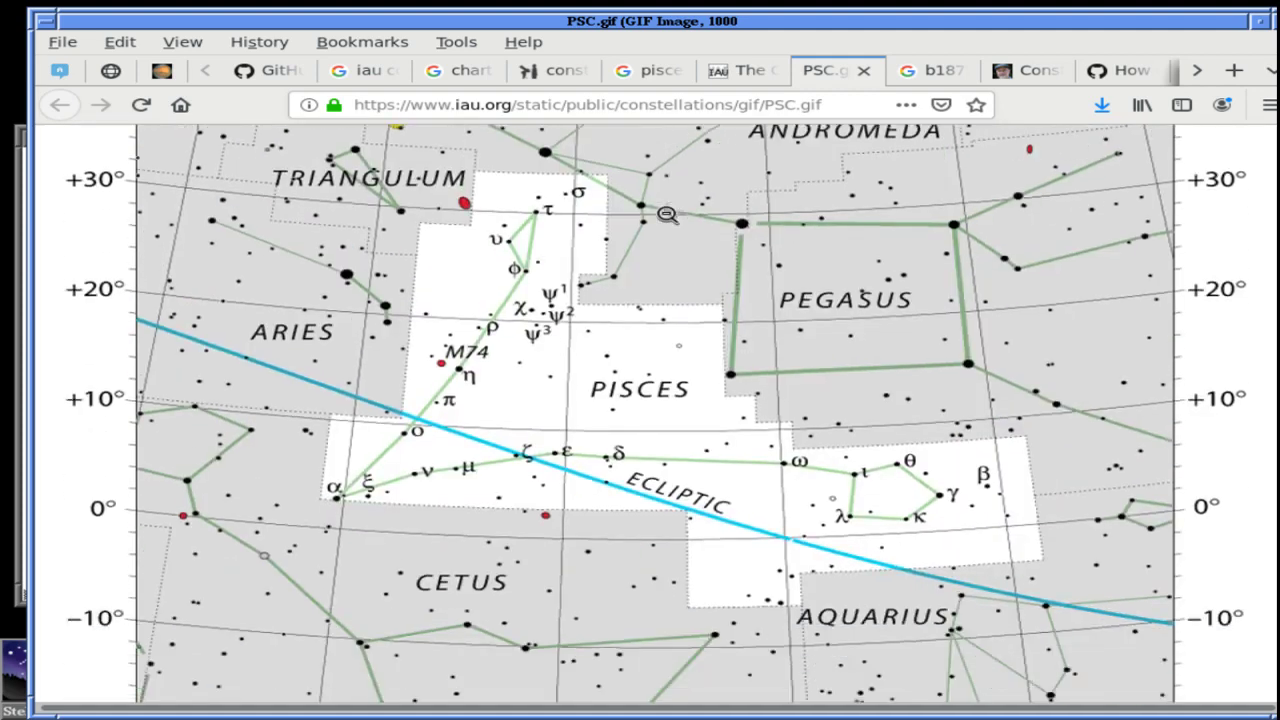
scroll(667, 214, "down", 3)
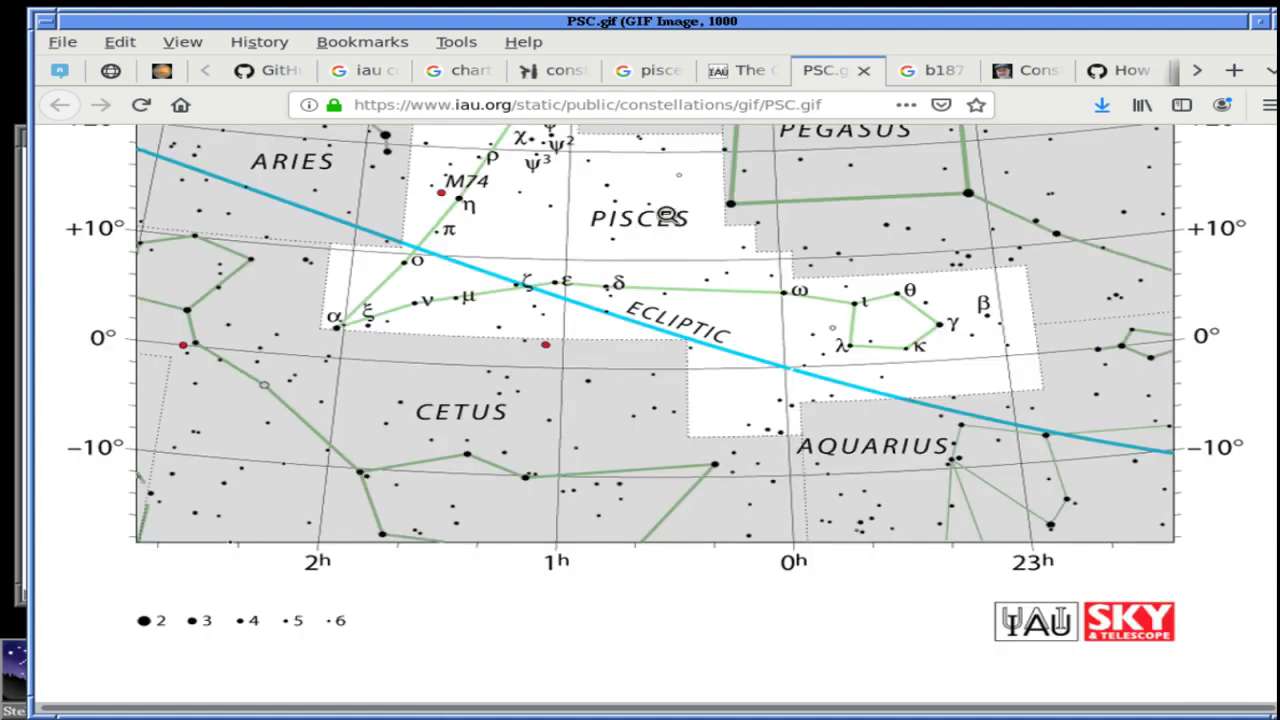
scroll(667, 214, "up", 5)
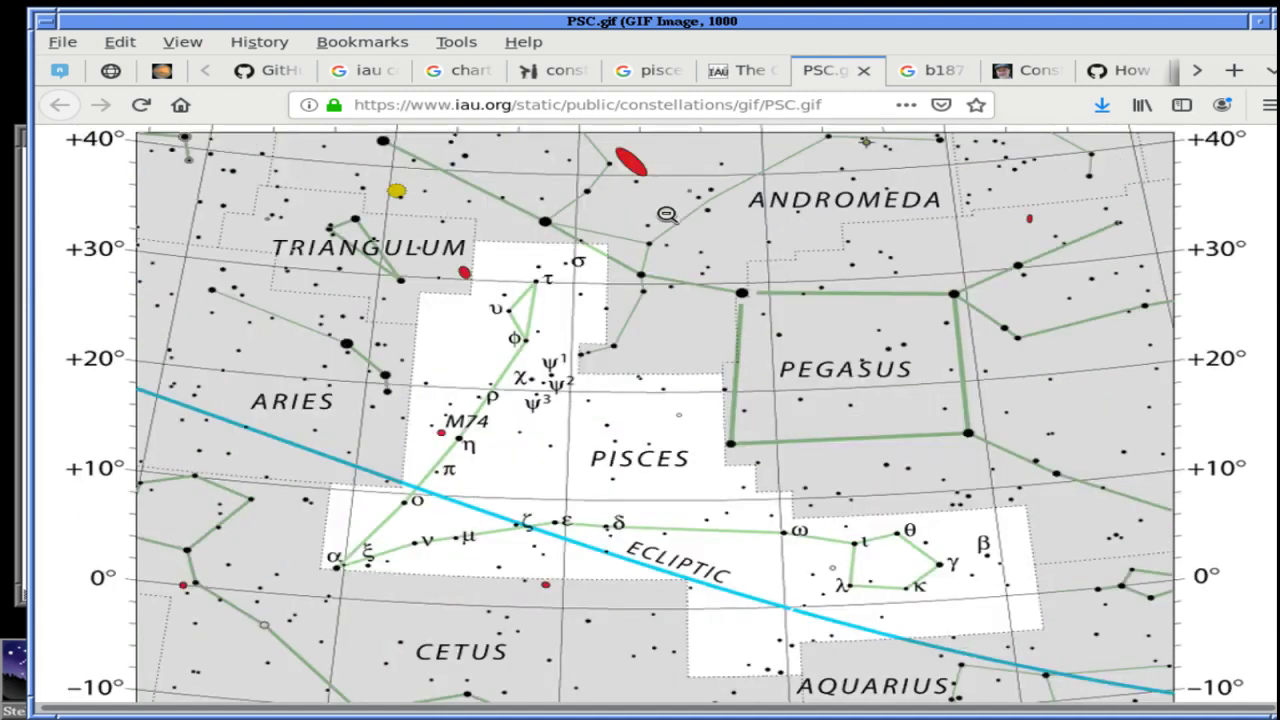
scroll(667, 214, "down", 5)
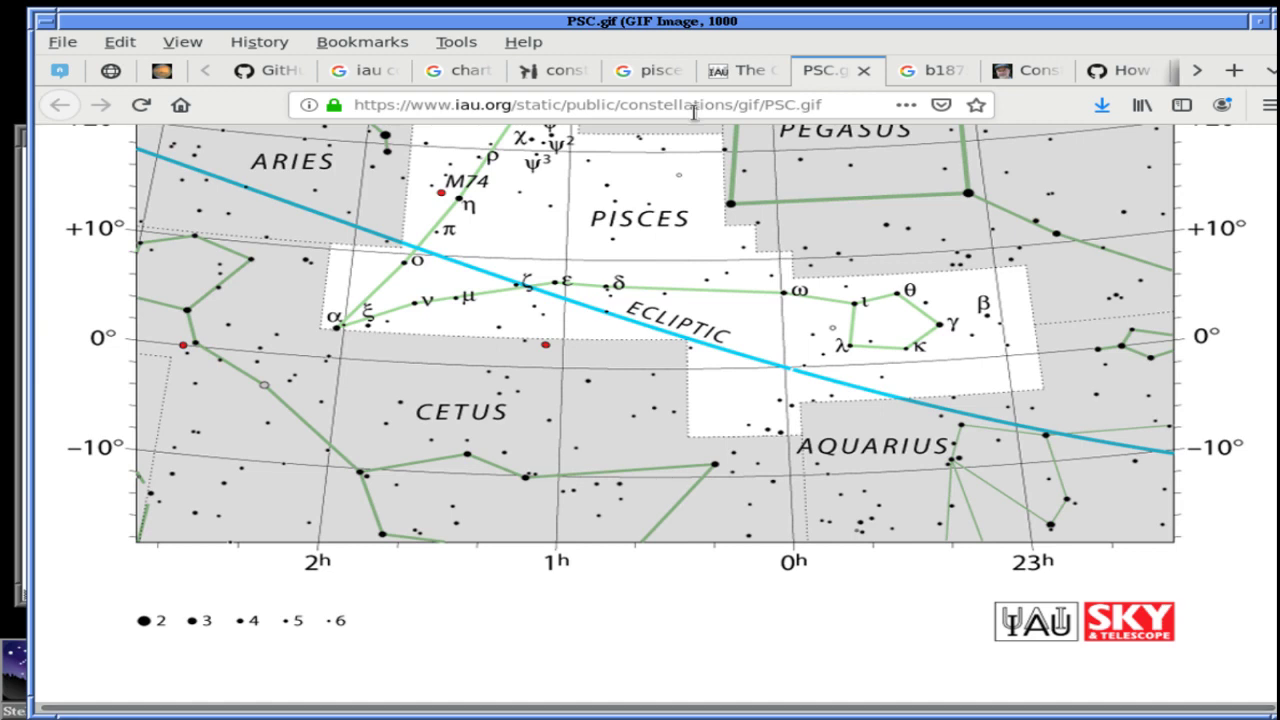
left_click(737, 105)
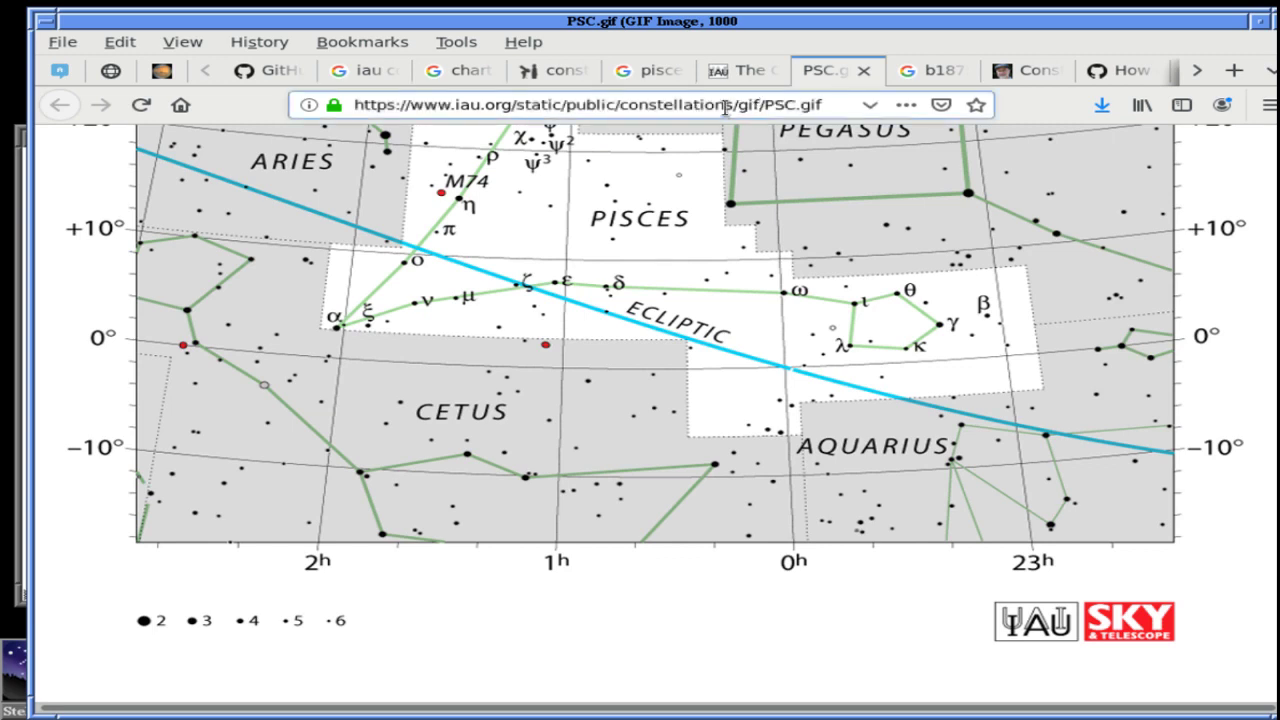
Save the Pisces chart image from the IAU site as PSC.gif in the Downloads folder
middle_click(636, 28)
middle_click(636, 28)
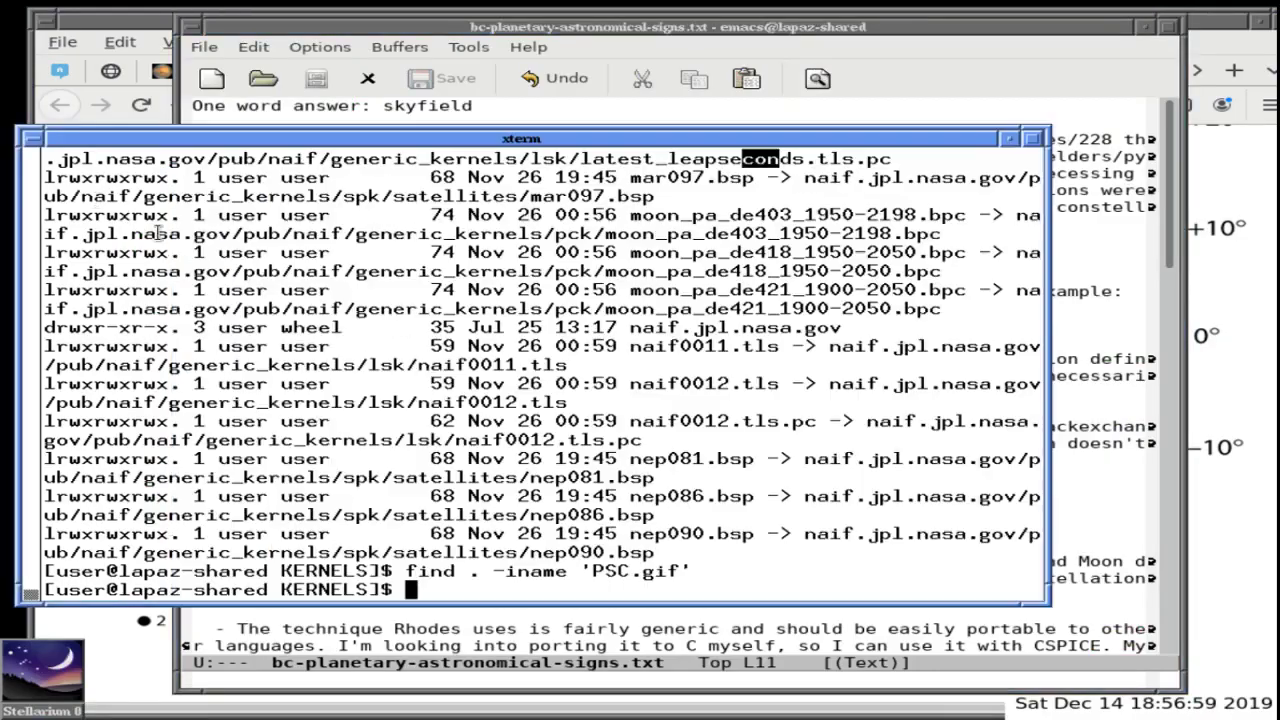
left_click(585, 710)
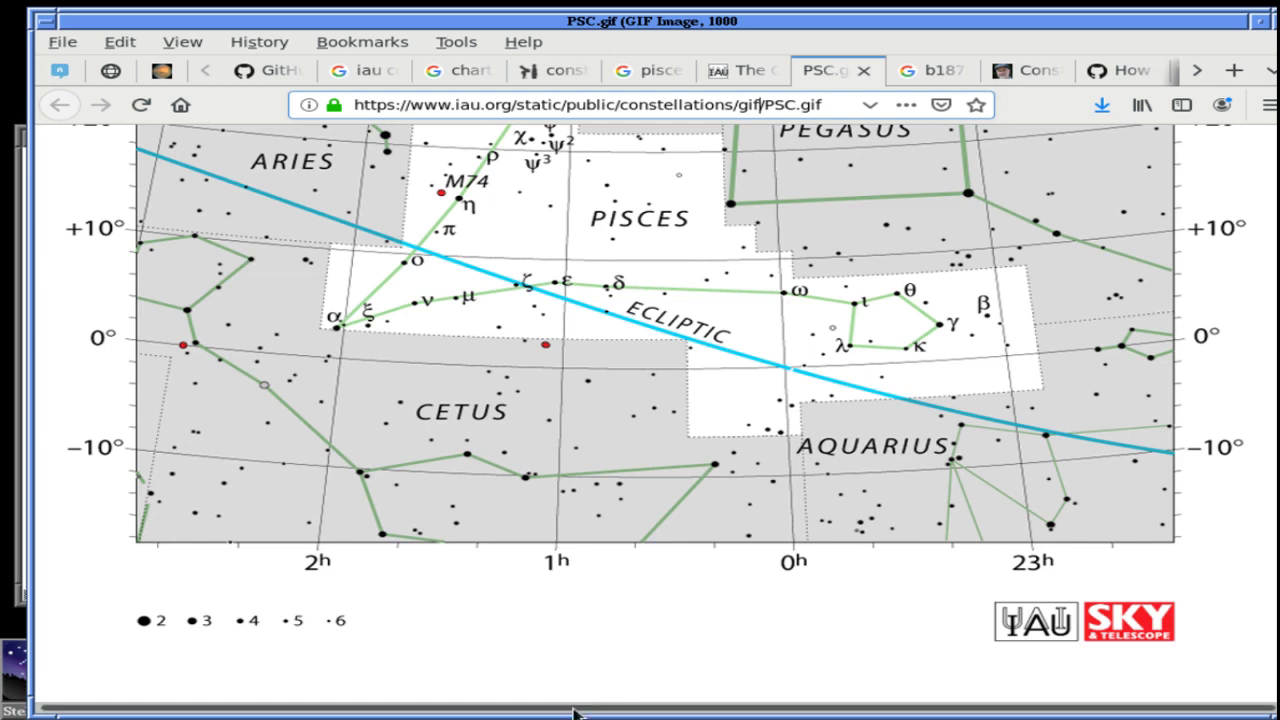
right_click(570, 327)
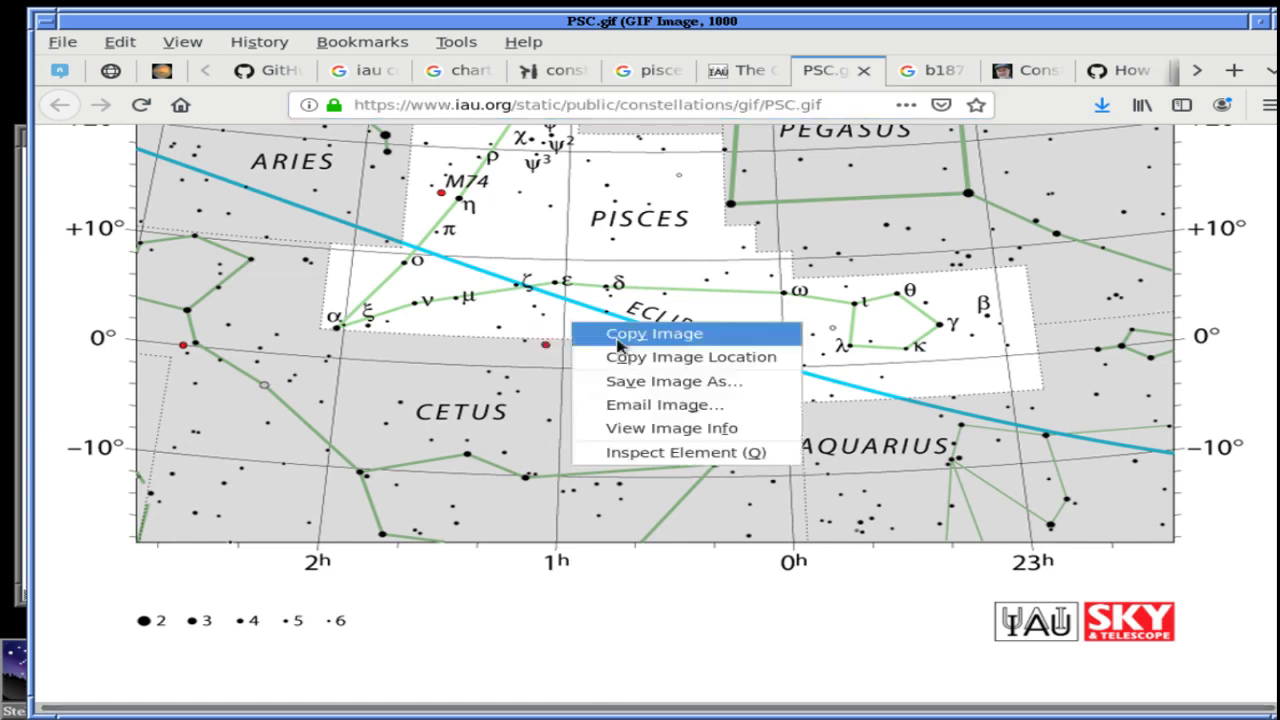
left_click(665, 382)
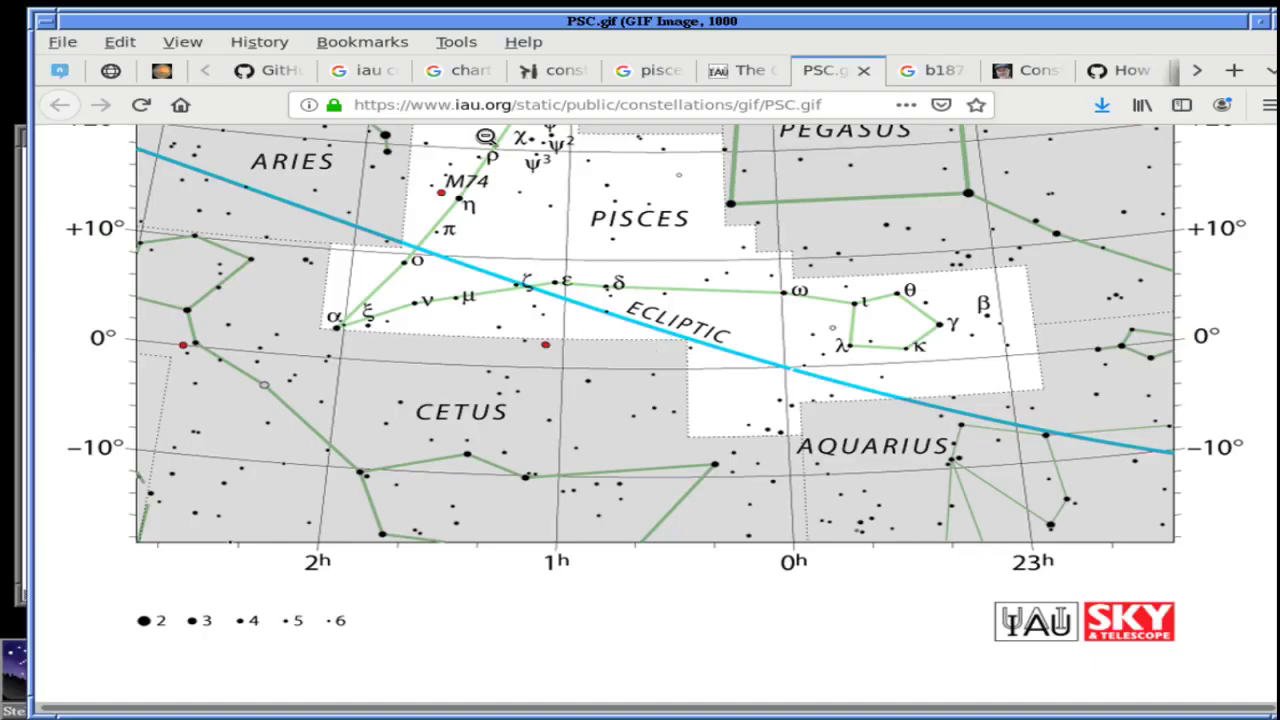
left_click_drag(48, 14, 327, 122)
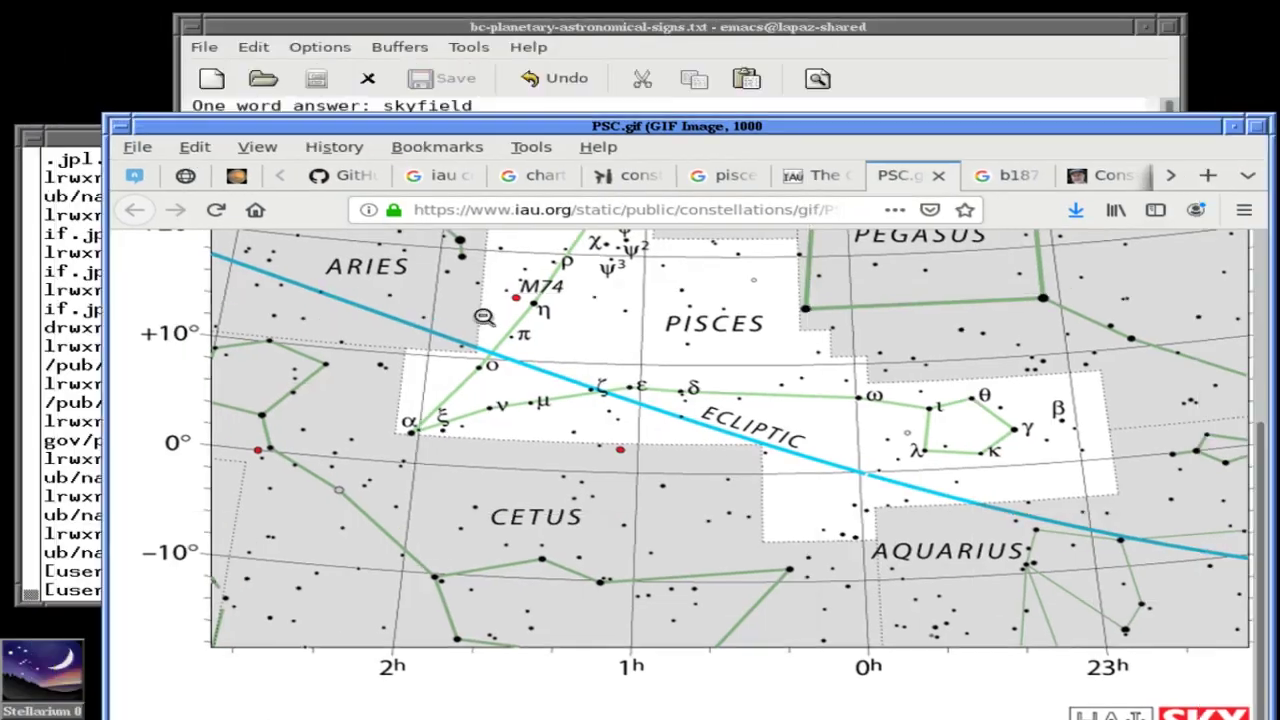
right_click(484, 320)
left_click(445, 326)
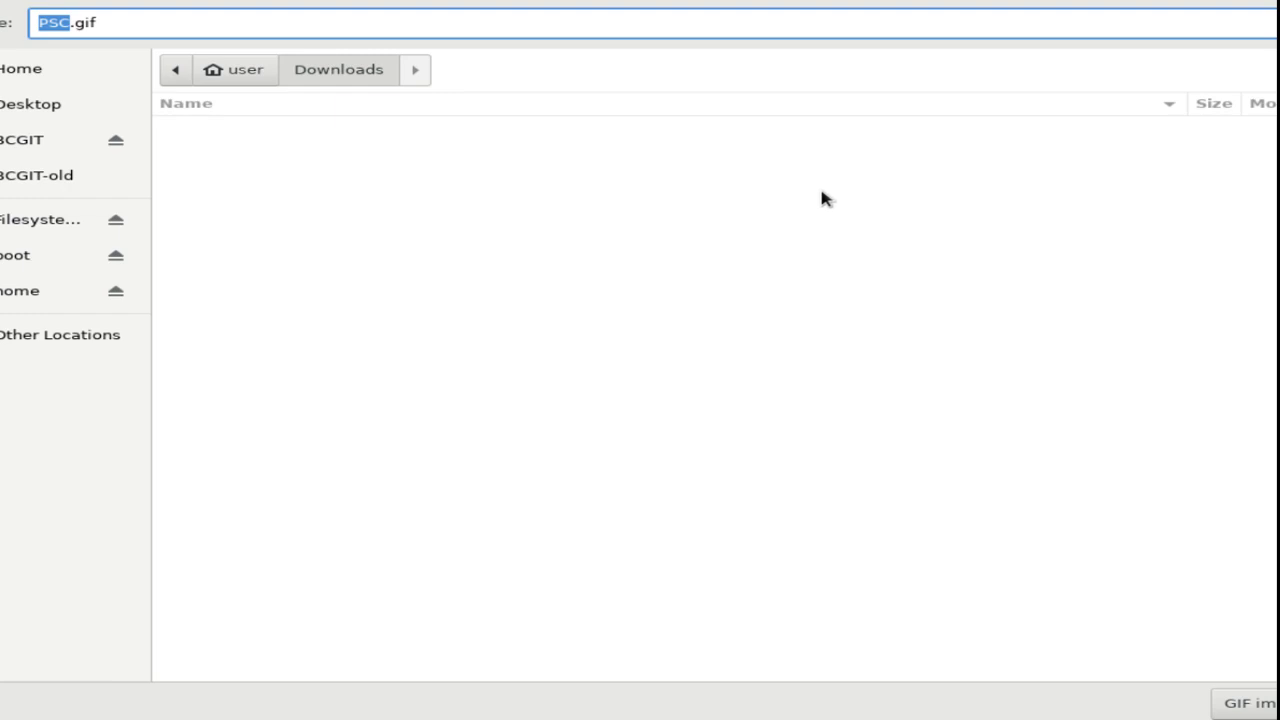
Switch to the xterm window, change to ~/Downloads, and view the saved chart with xv PSC.gif
left_click(372, 28)
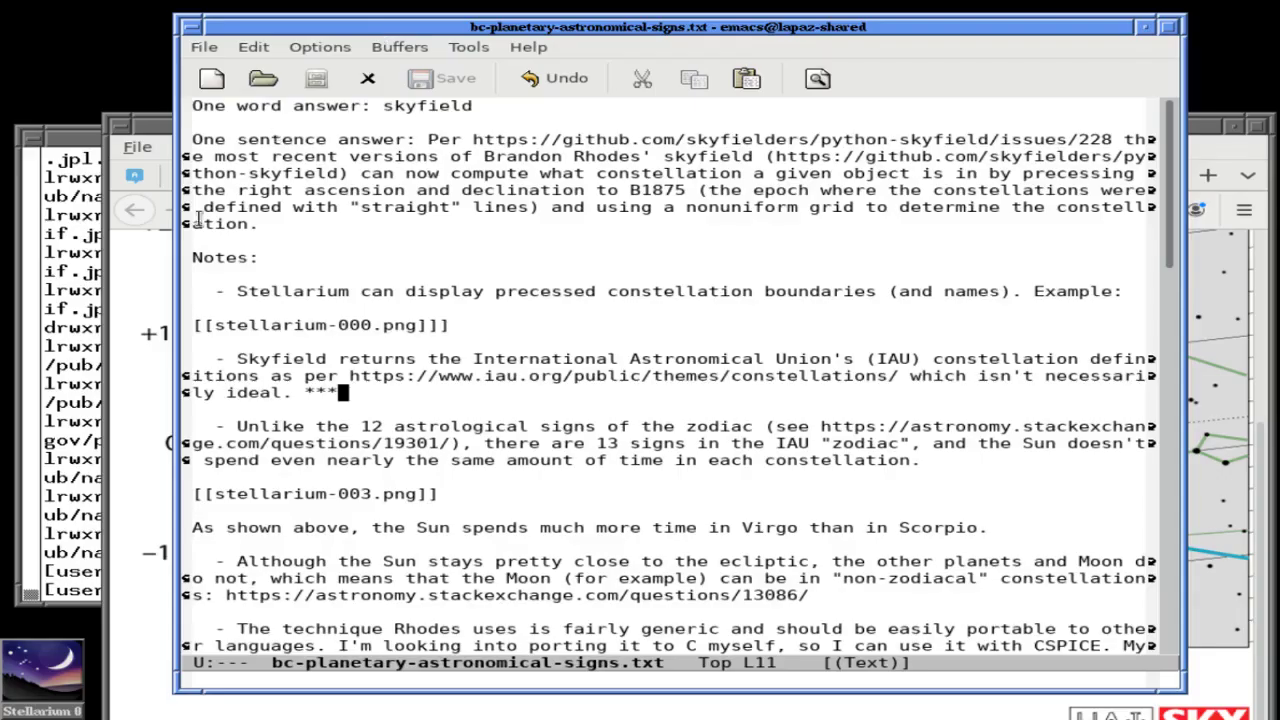
left_click(75, 290)
type("cd ")
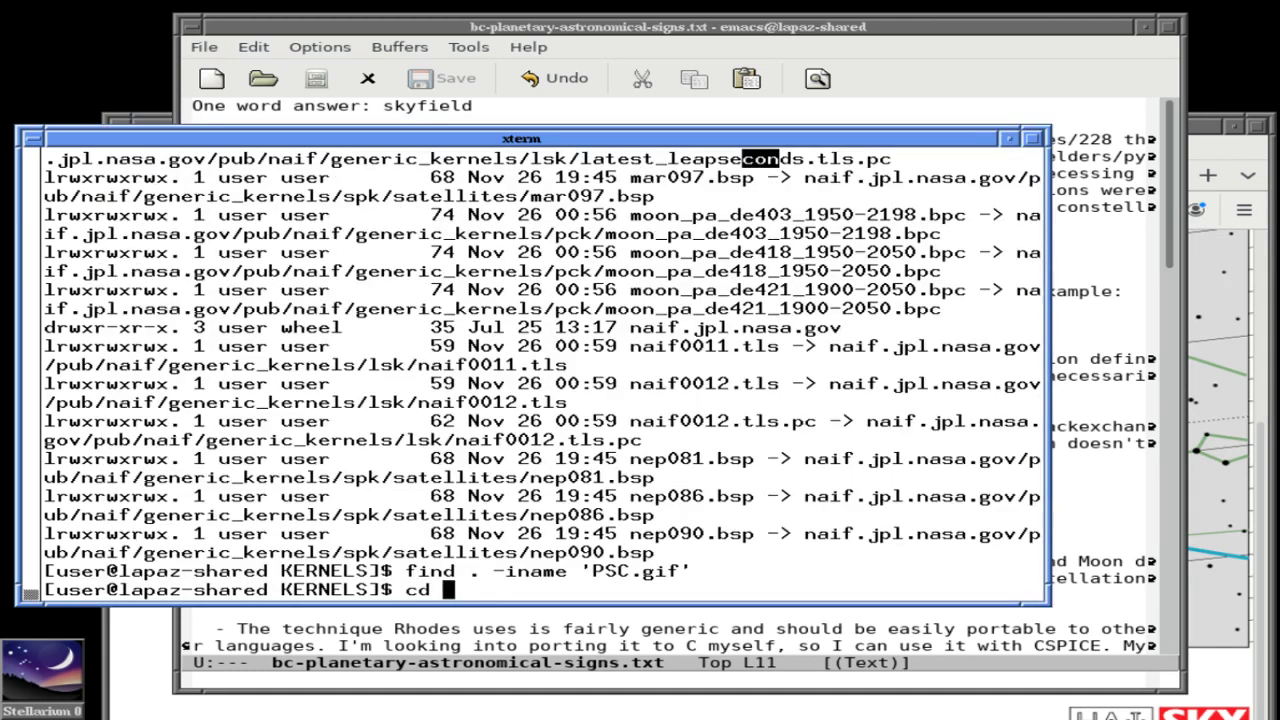
type("~/Downloads")
key("Return")
type("xv ")
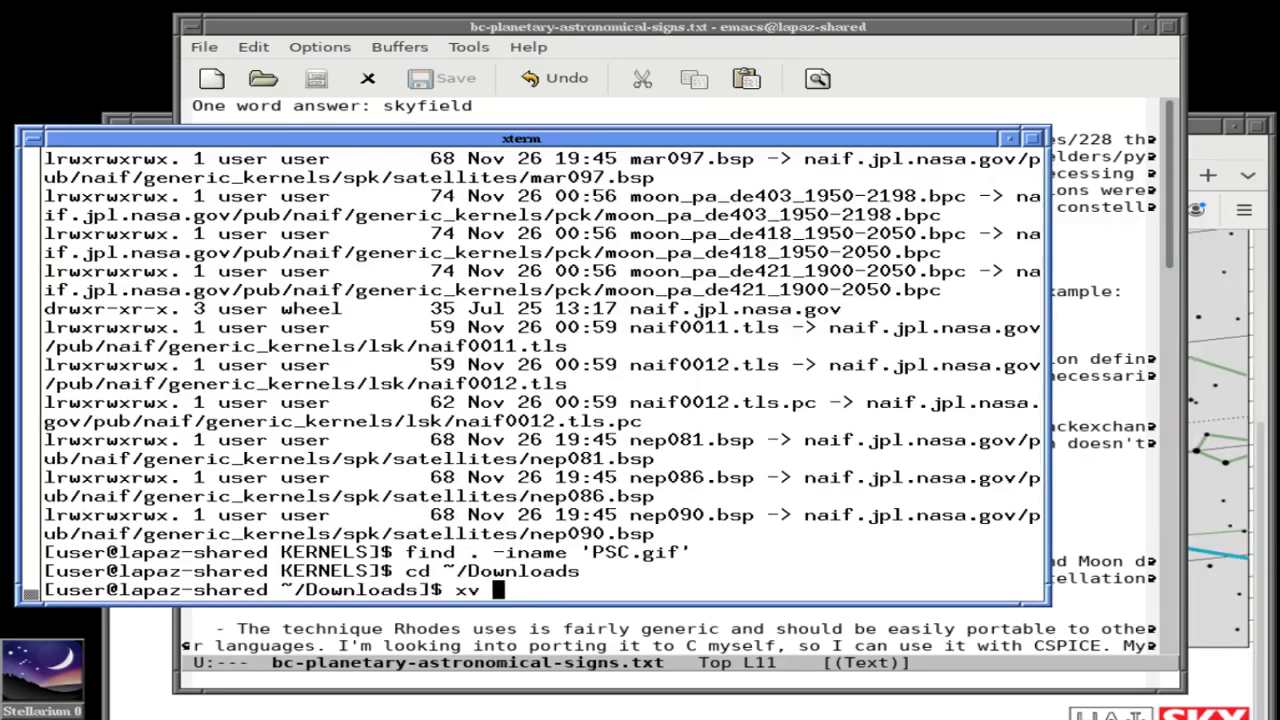
type("PSC.gif")
key("Return")
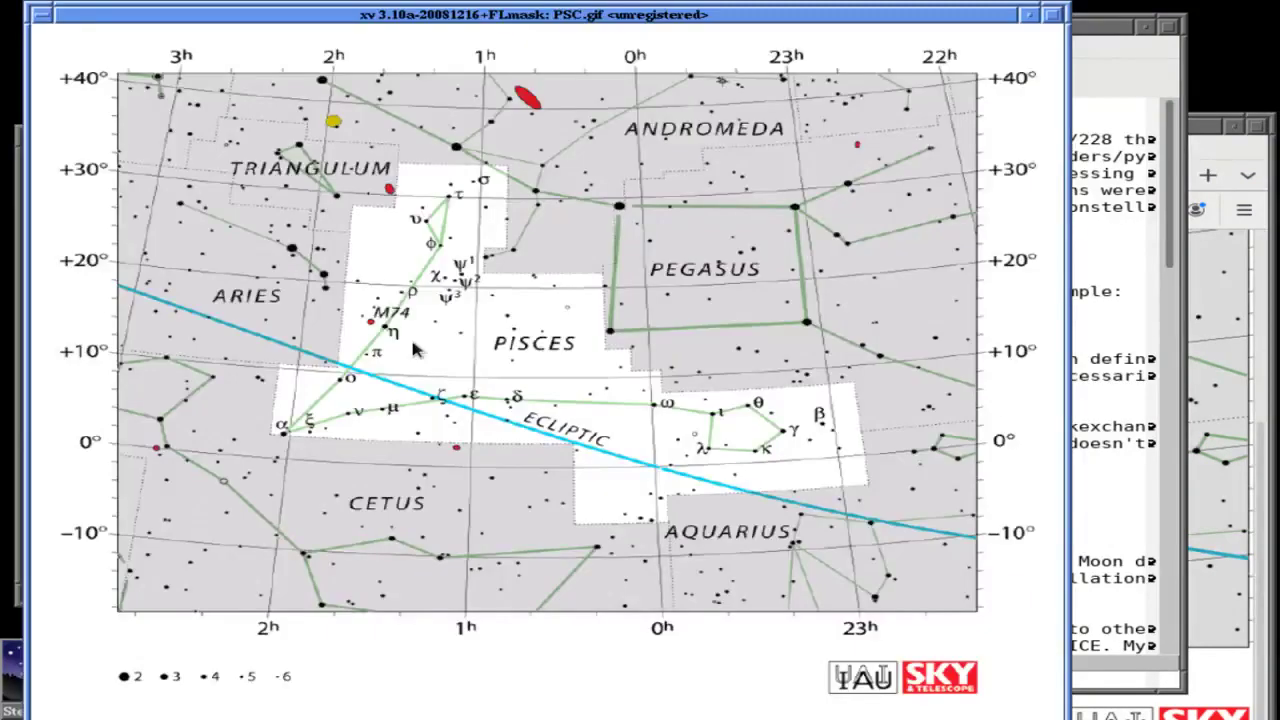
Close the xv viewer and copy PSC.gif to PSC-marked.gif
type("qcp PS")
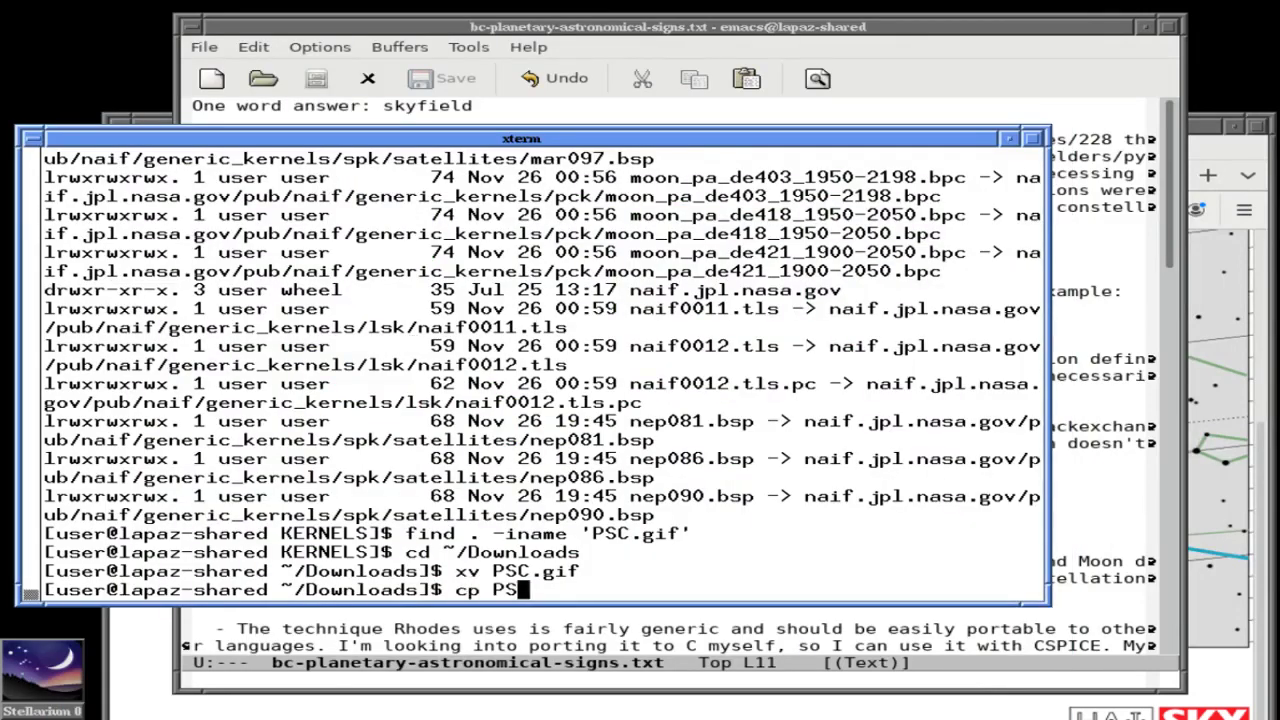
key("Tab")
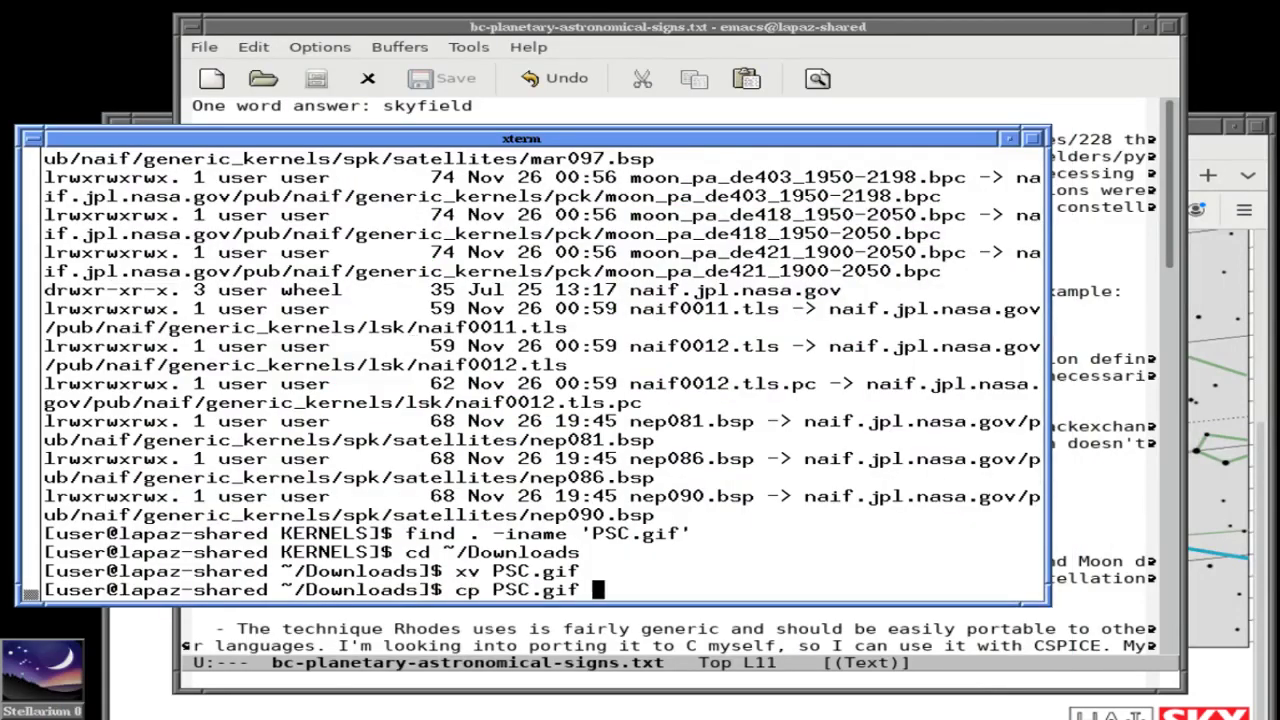
type("PSC-marked.gif")
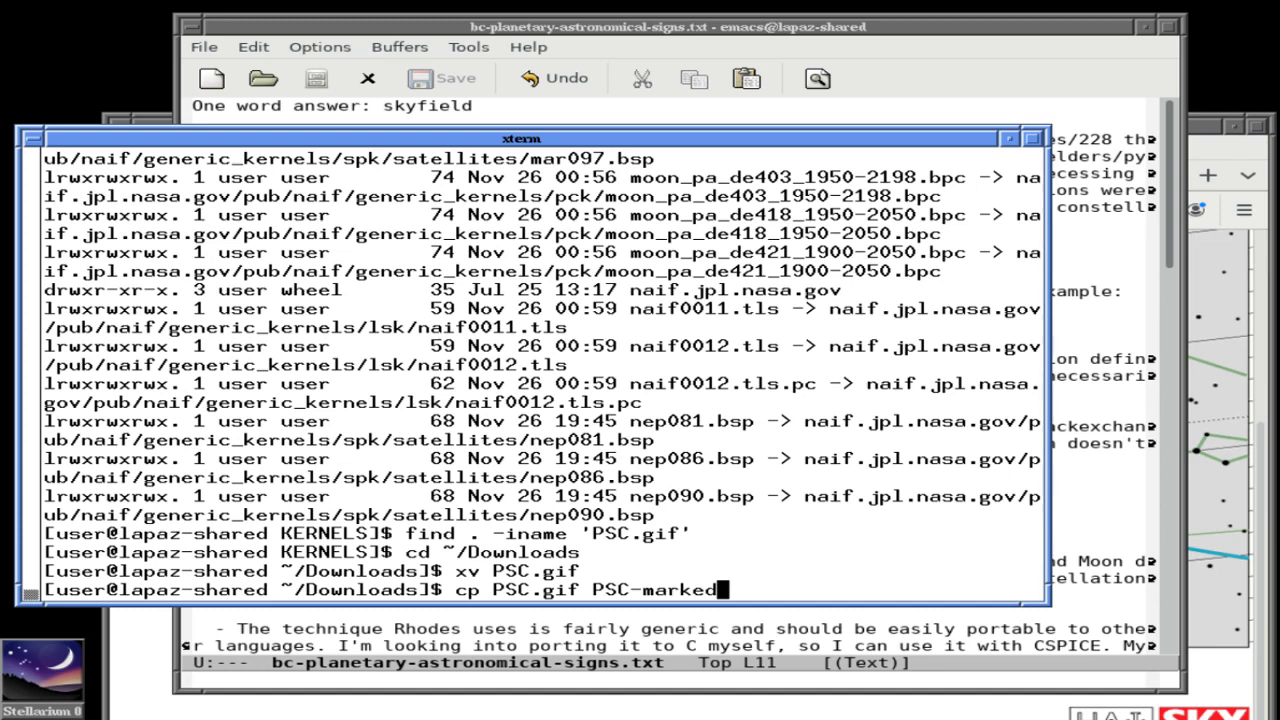
key("Return")
Open PSC-marked.gif in ImageMagick as a background process with display PSC-marked.gif &
type("display PSC-")
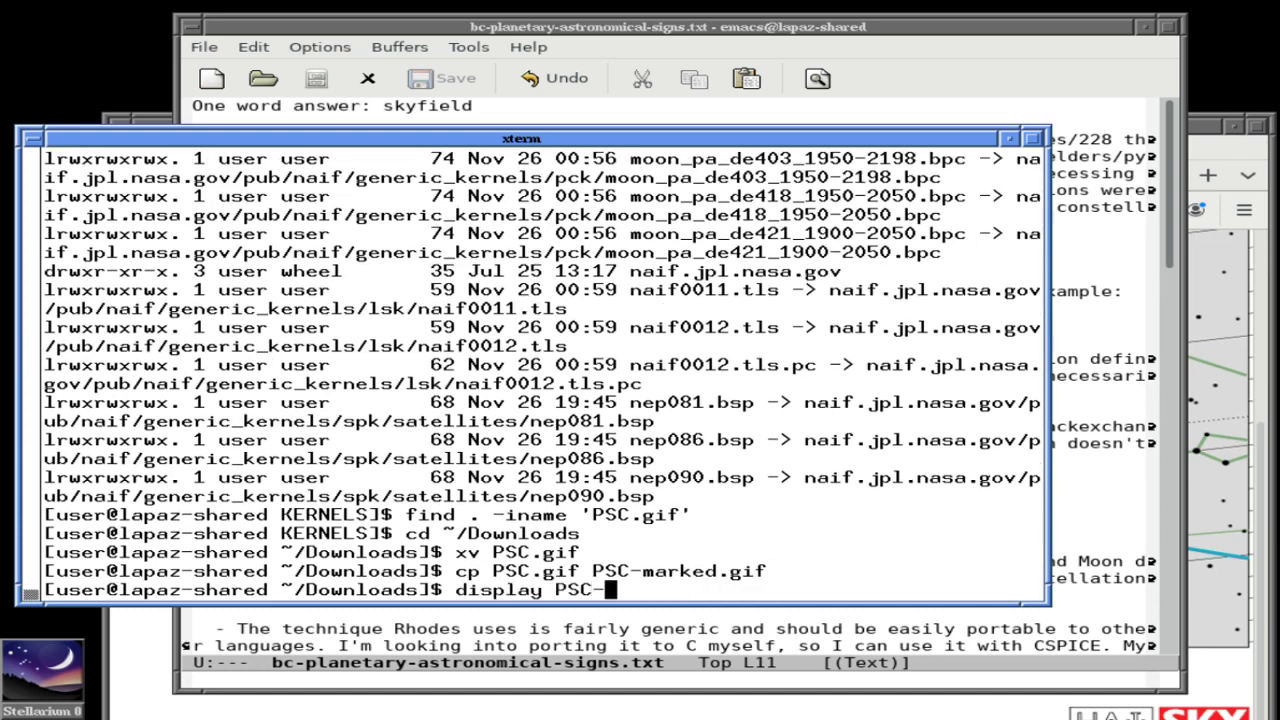
key("Tab")
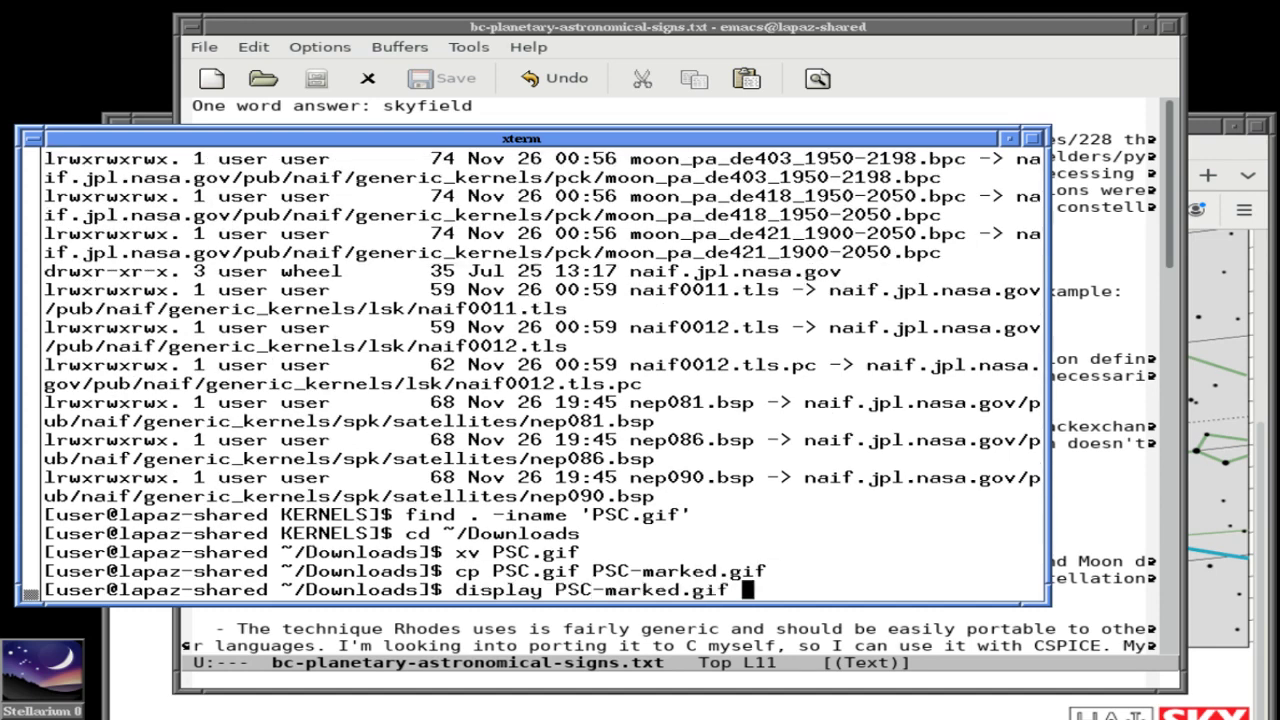
type("&")
key("Return")
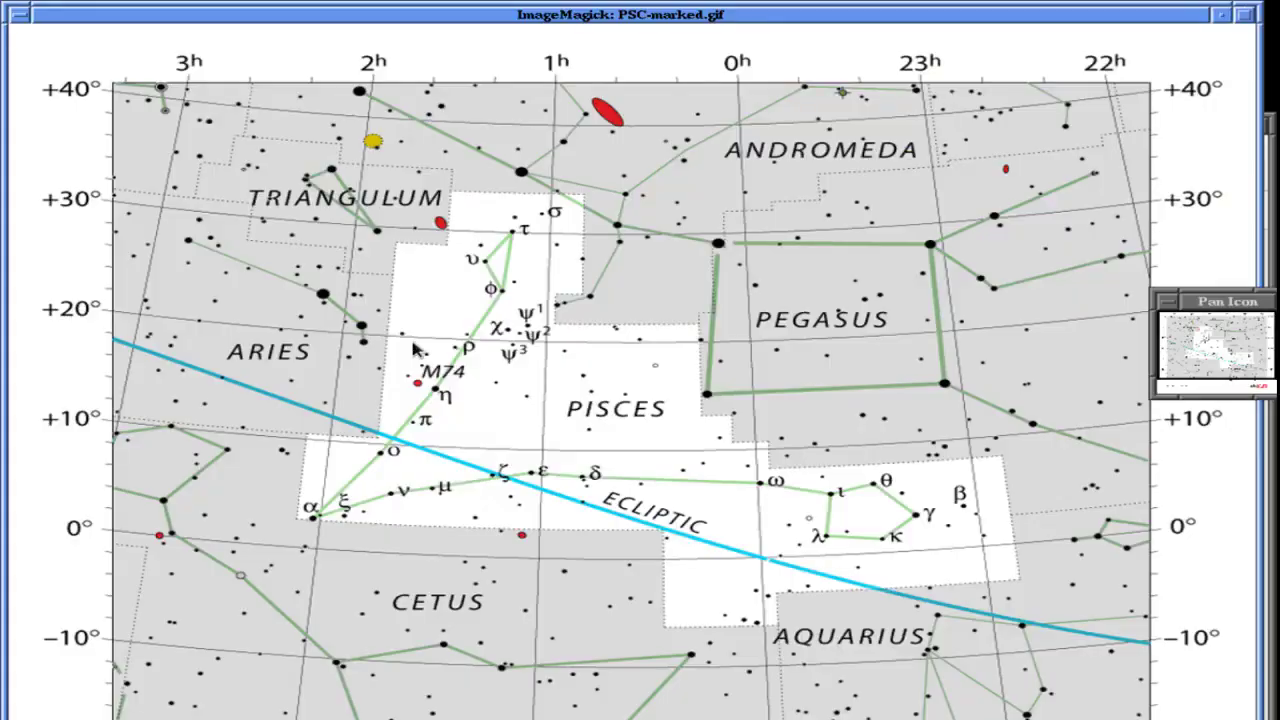
left_click(788, 382)
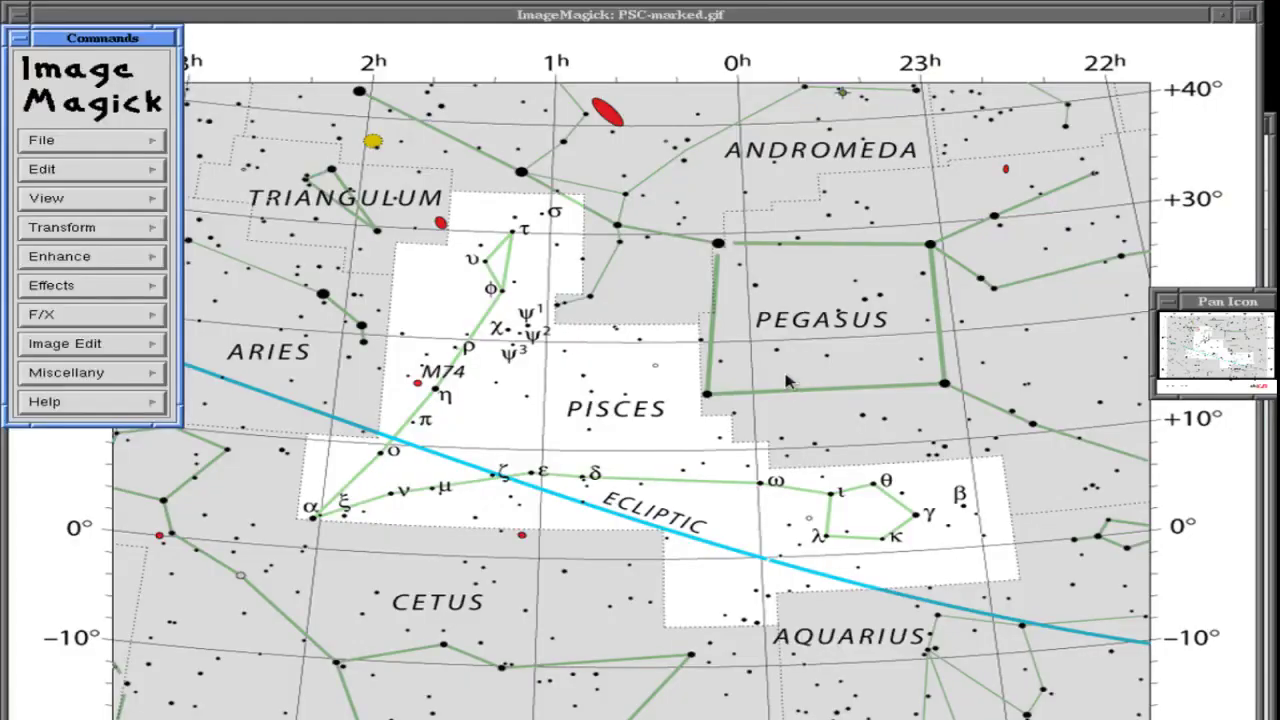
left_click(788, 382)
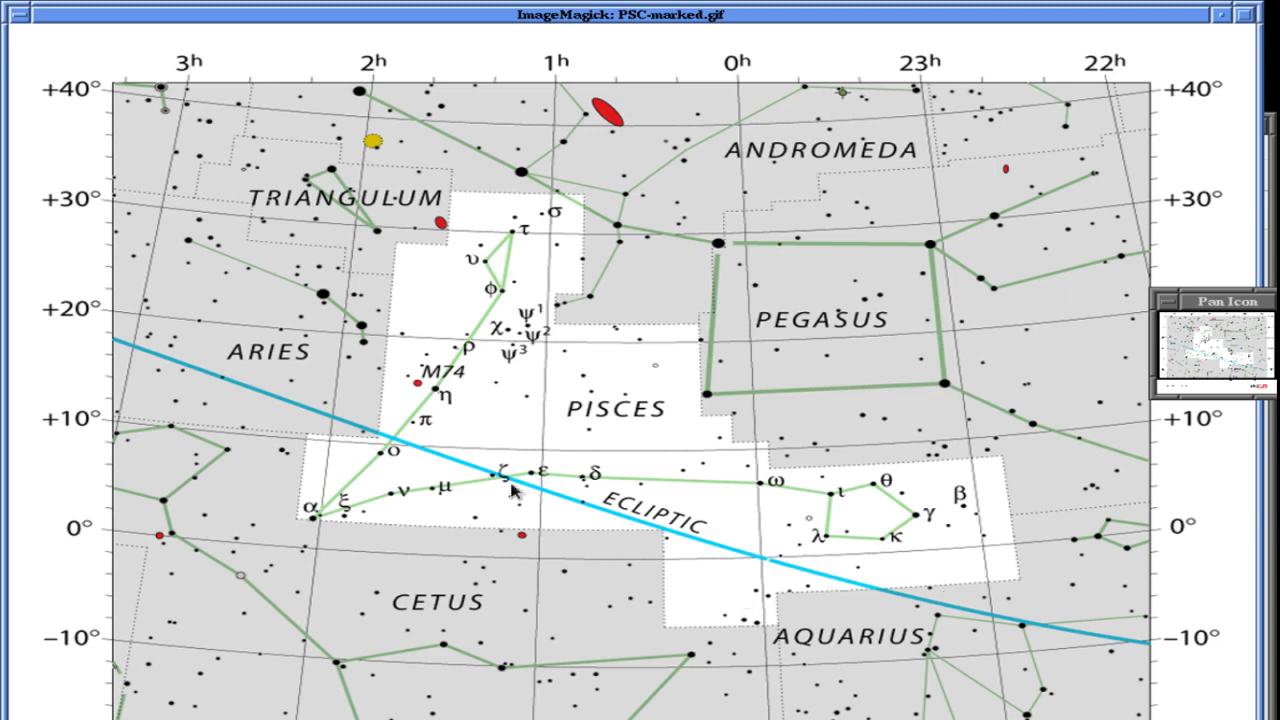
left_click(156, 201)
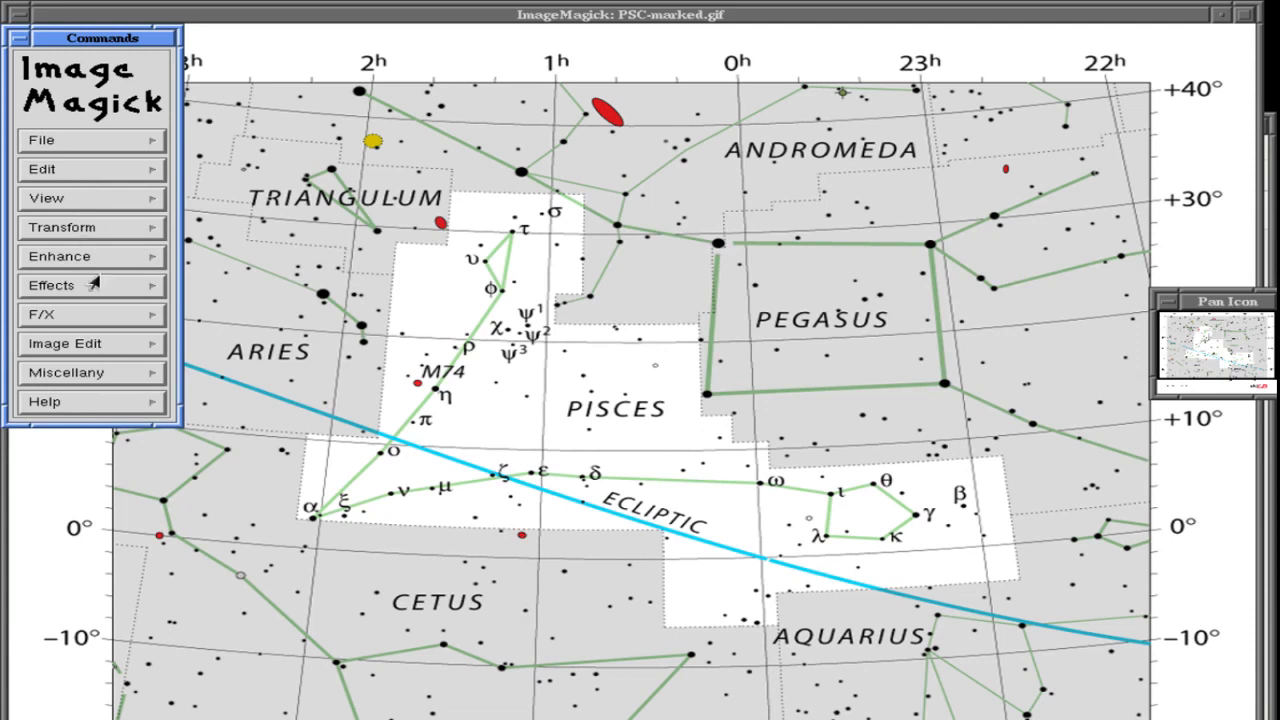
left_click(85, 180)
left_click(78, 199)
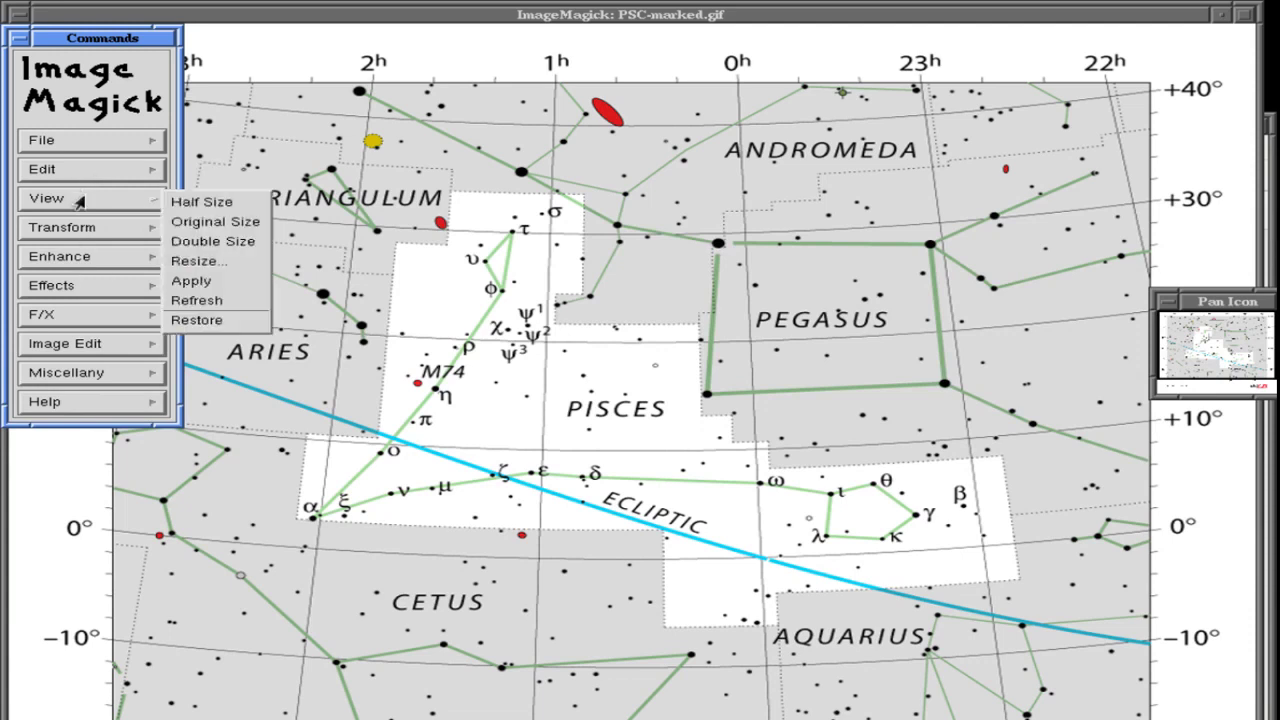
left_click(75, 231)
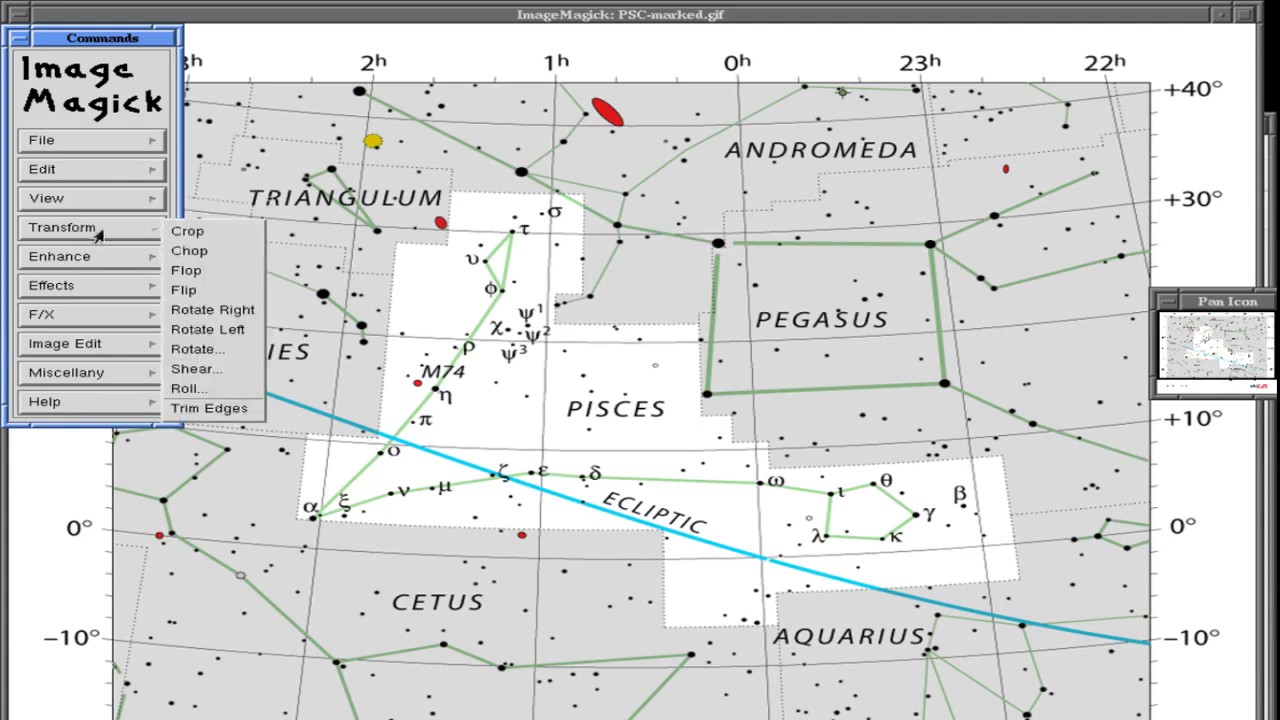
left_click(82, 256)
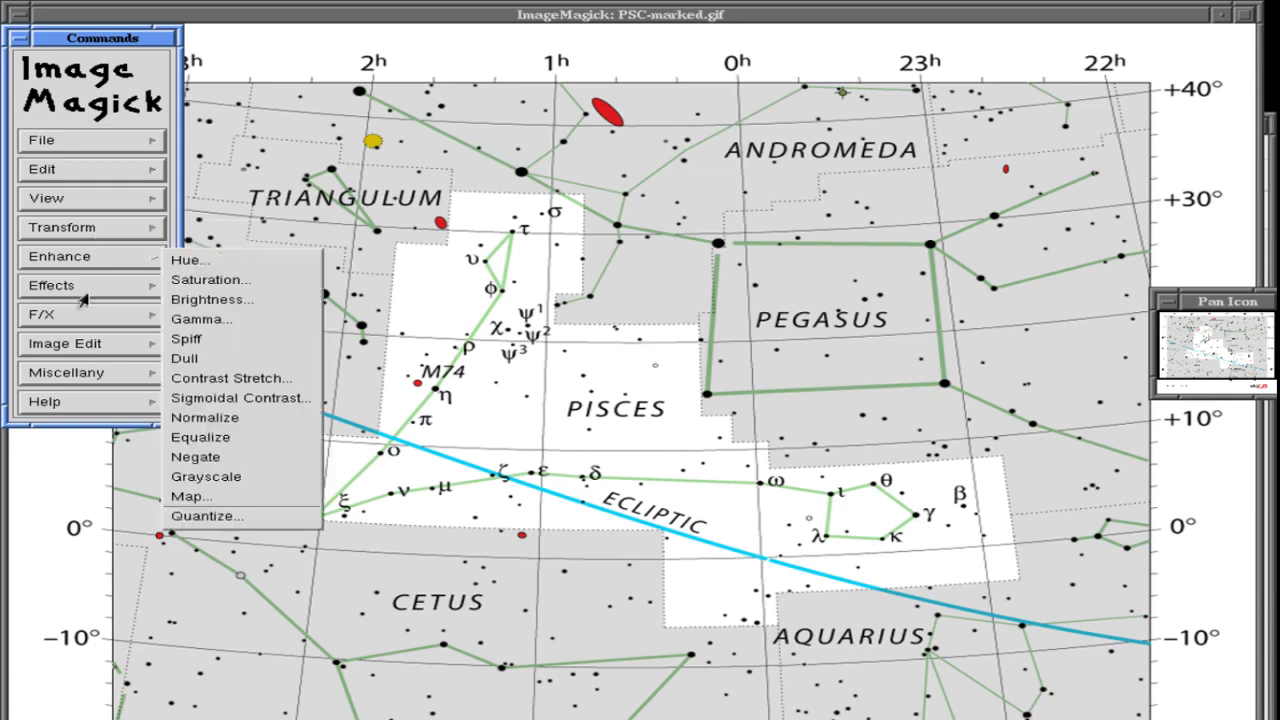
left_click(76, 348)
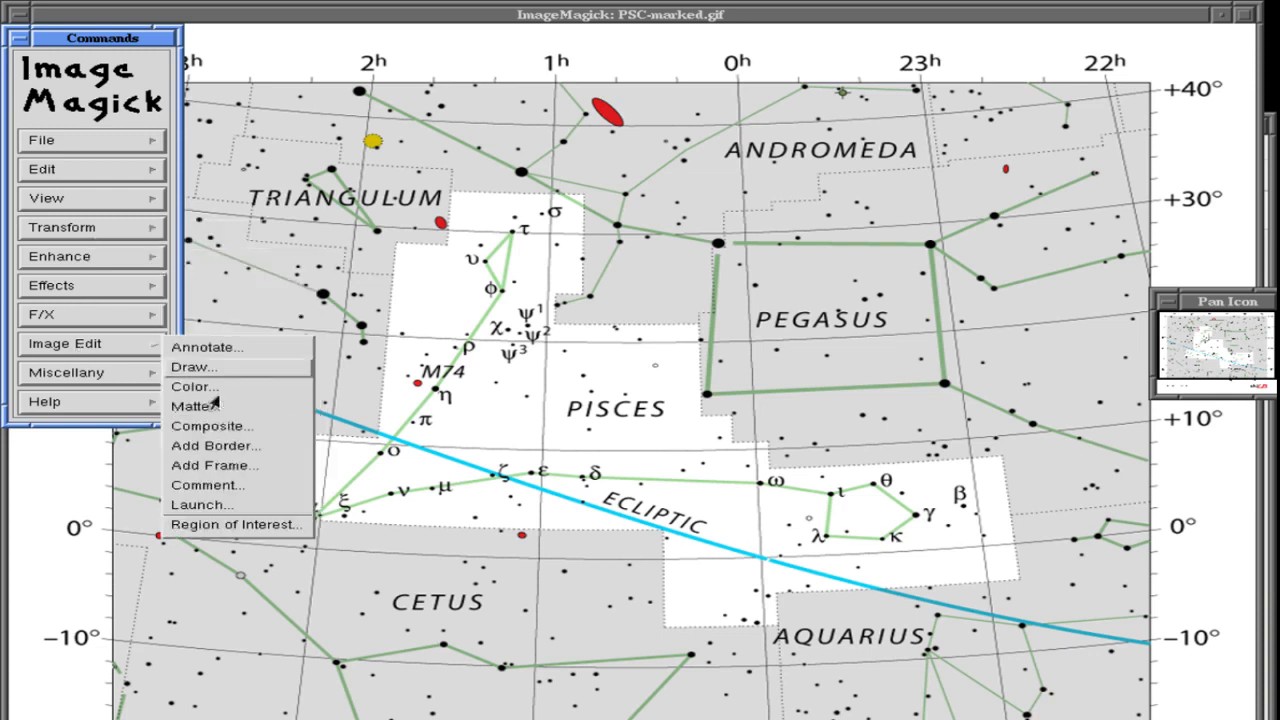
left_click(205, 353)
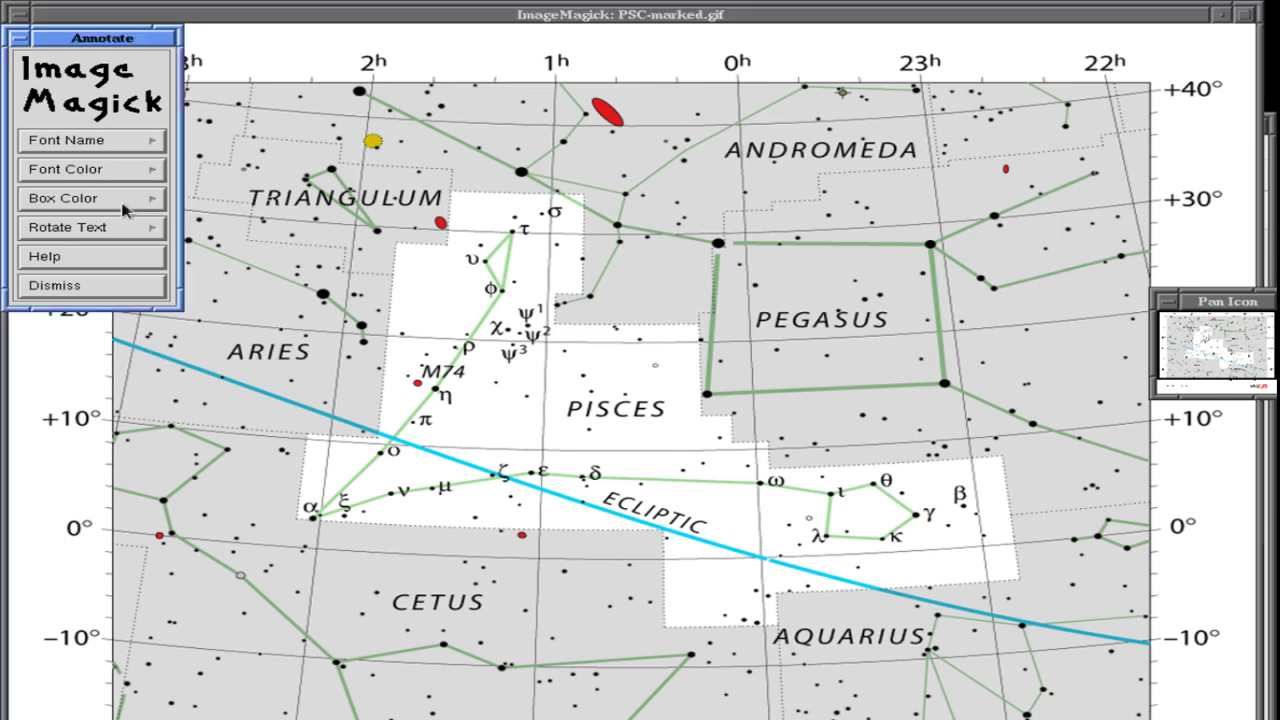
left_click(84, 285)
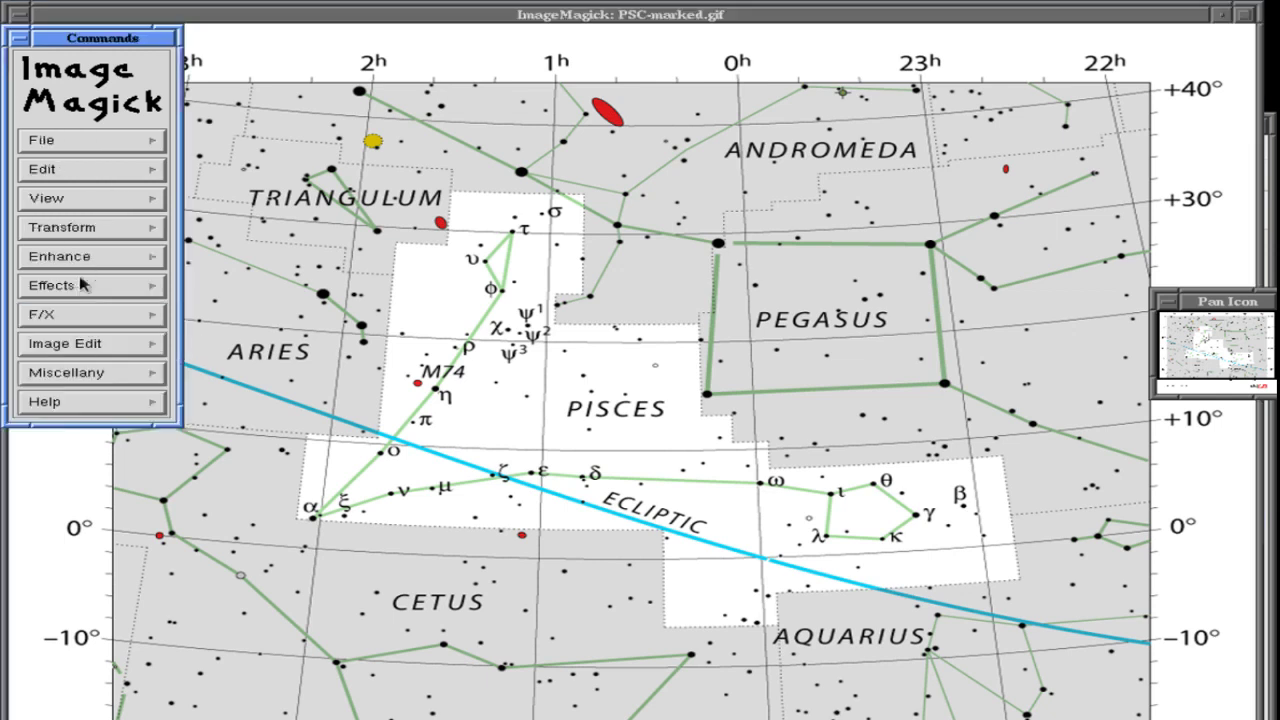
Draw a gray unfilled rectangle along the Pisces-Aquarius border, from where the ecliptic crosses 0h to just past 23h
left_click(80, 343)
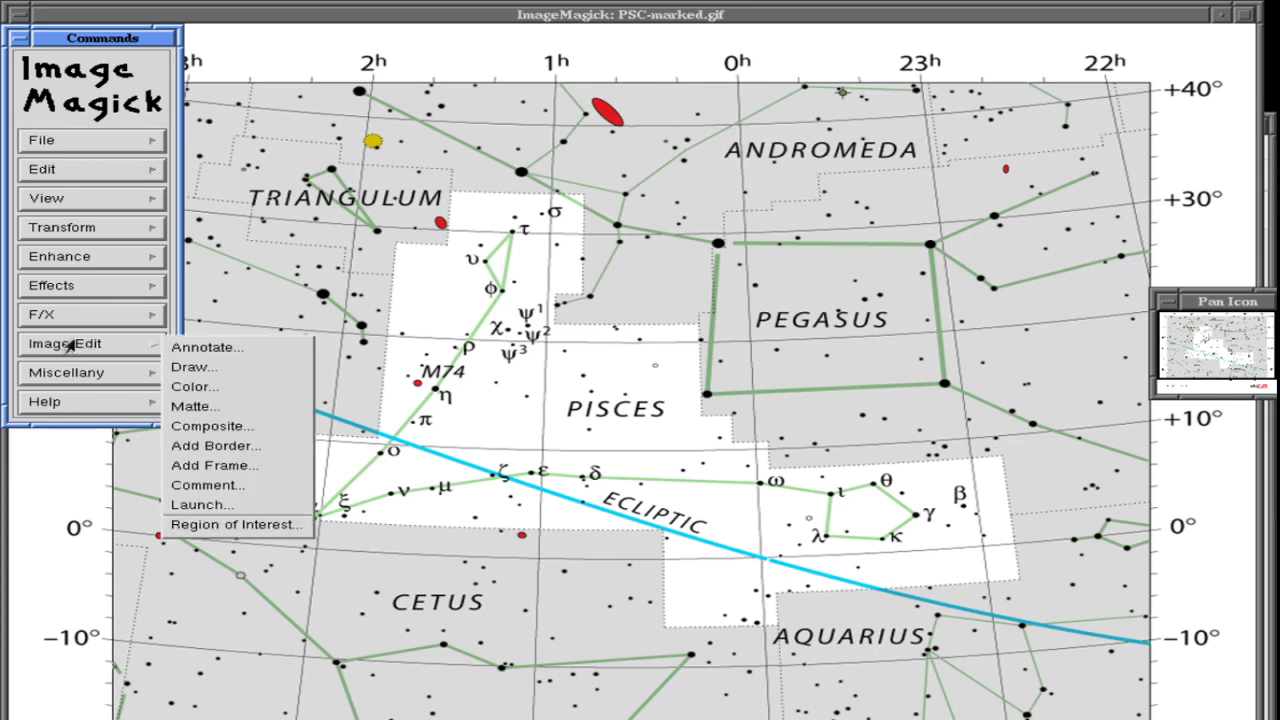
left_click(200, 366)
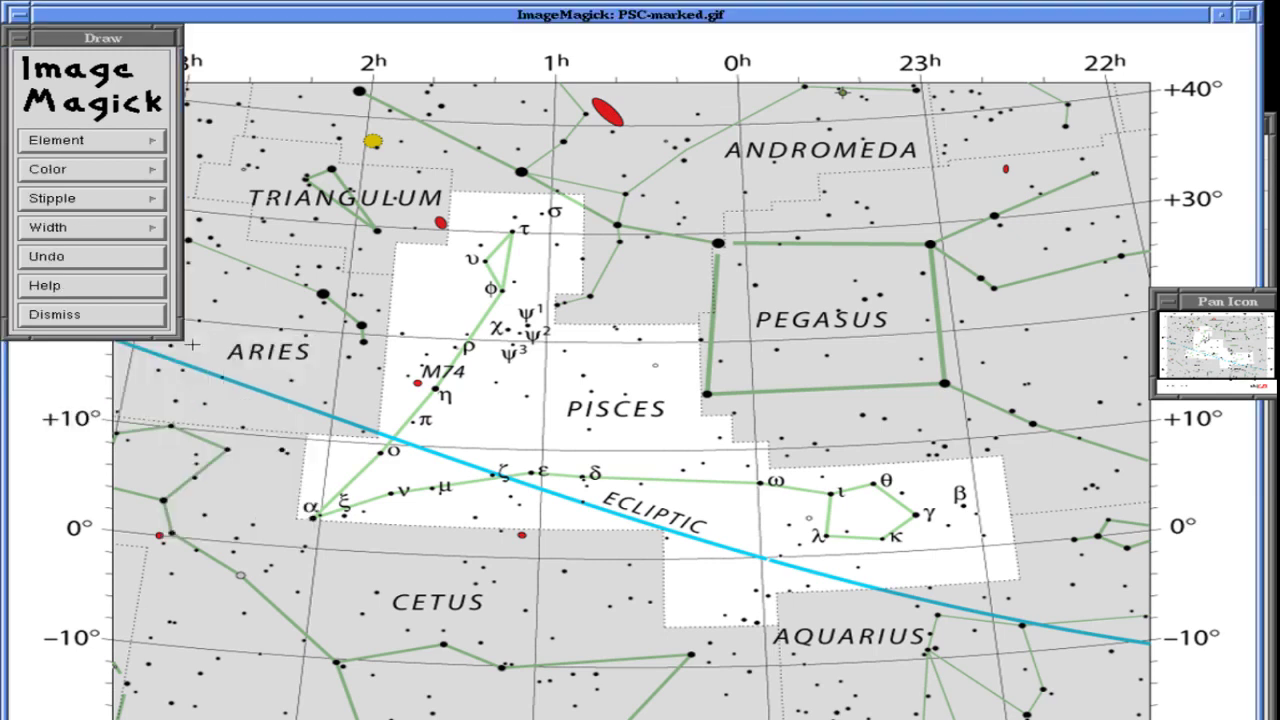
left_click(80, 140)
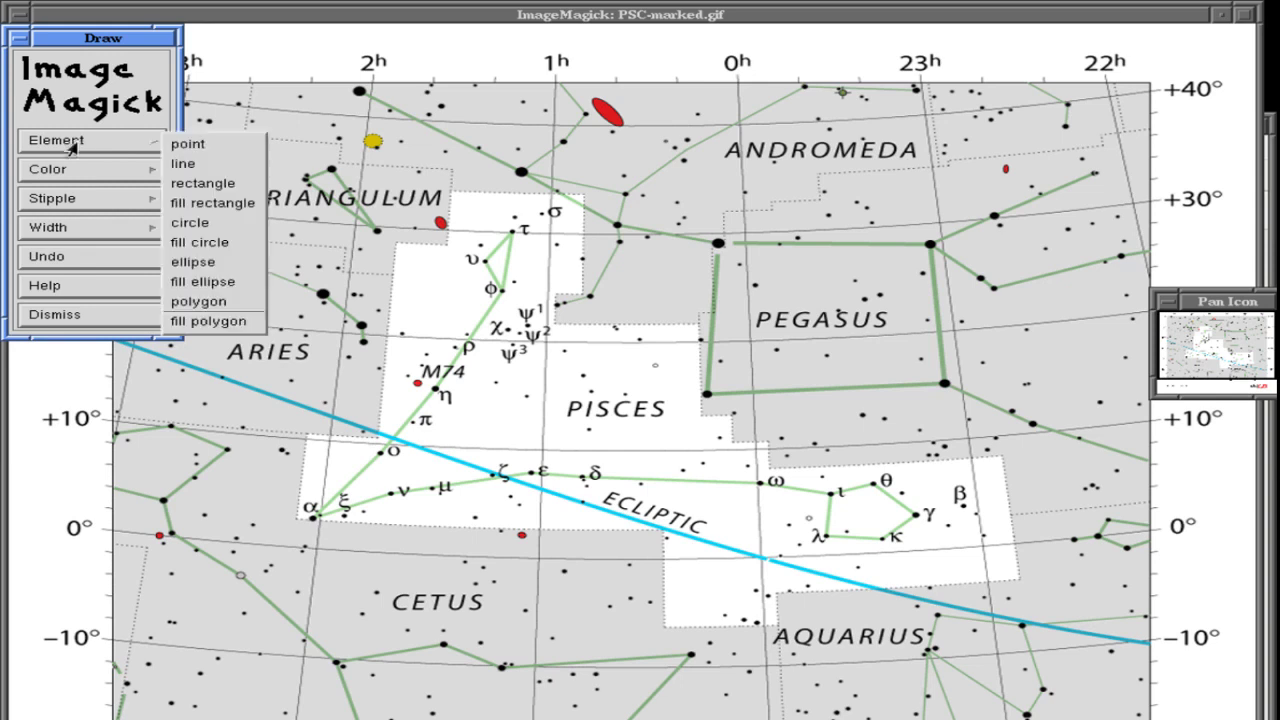
left_click(199, 186)
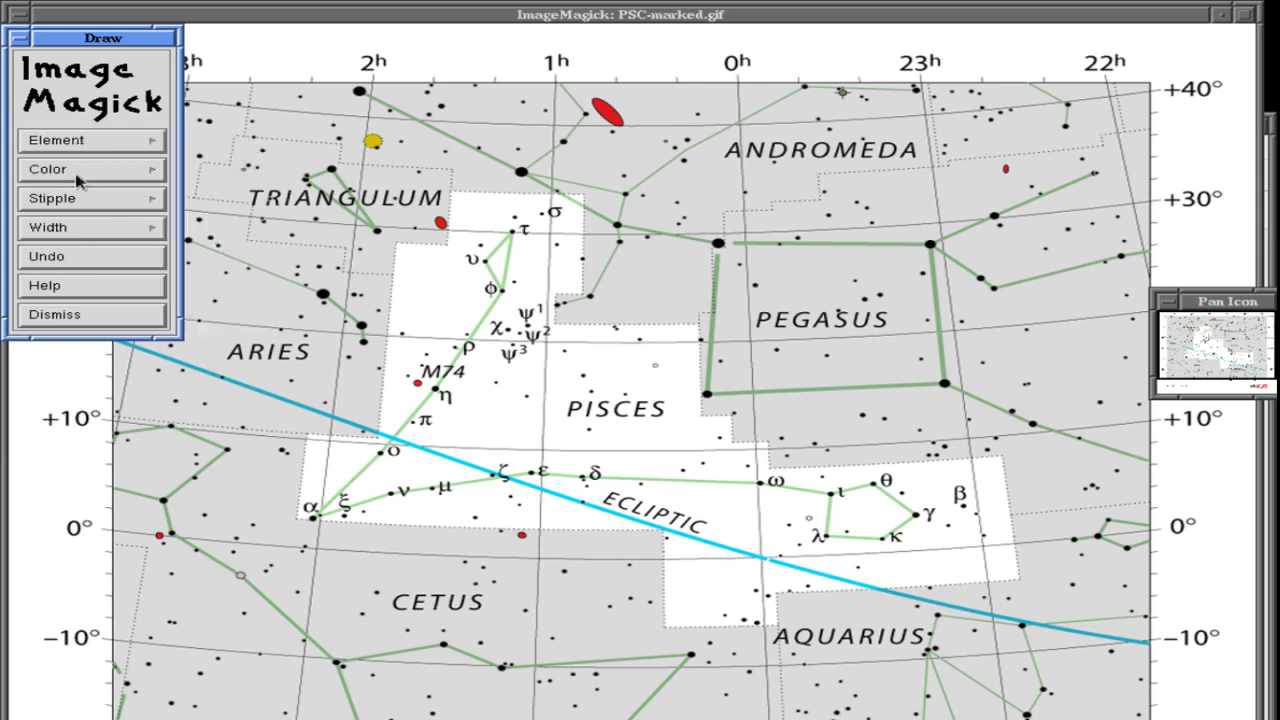
left_click(77, 171)
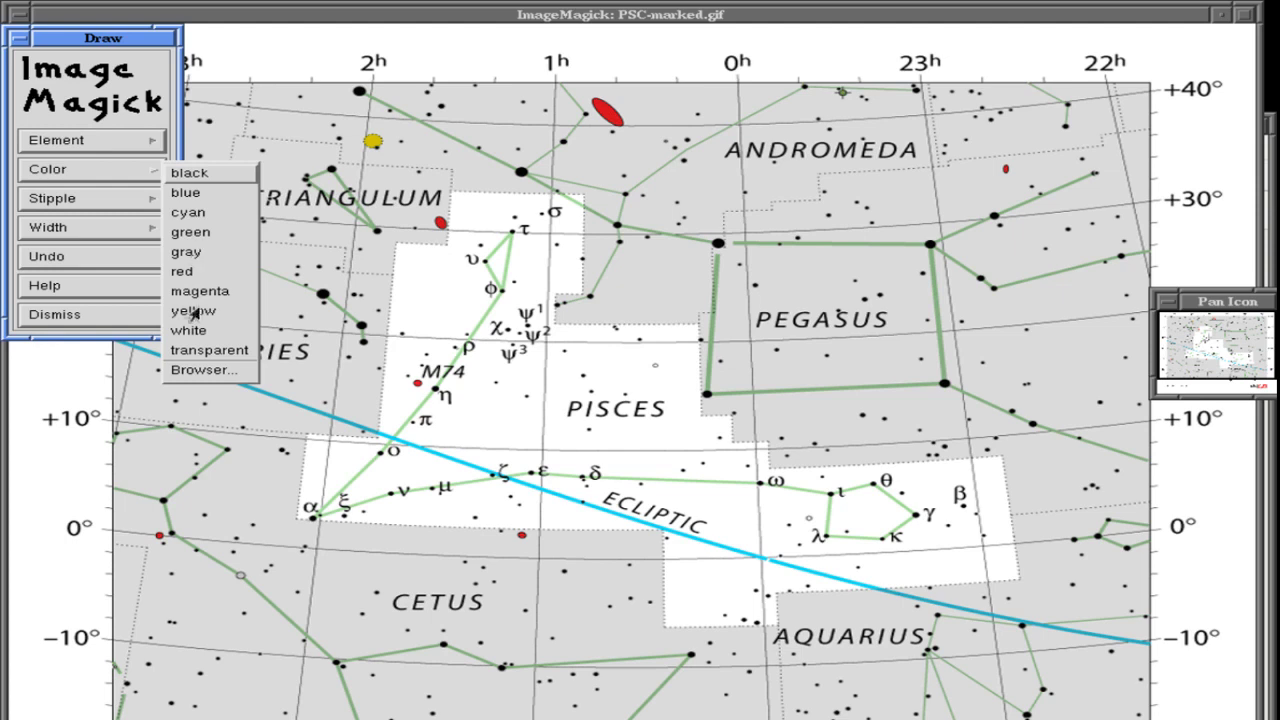
left_click(195, 253)
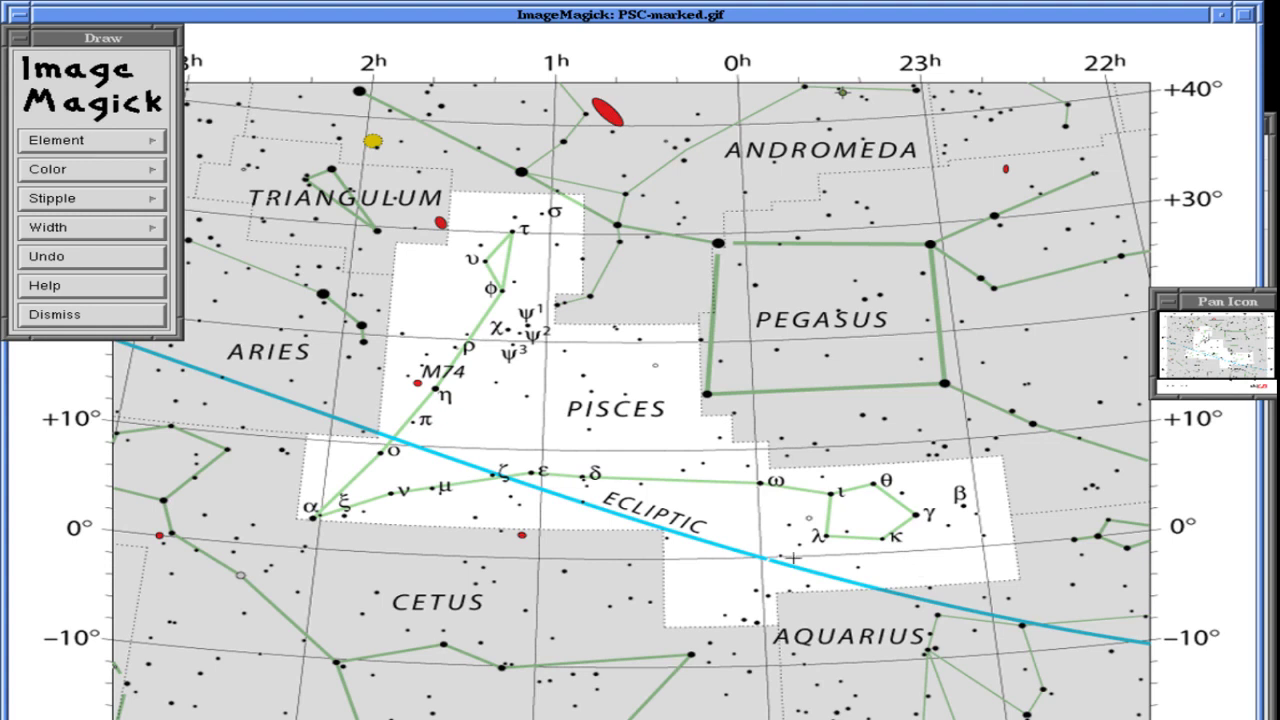
left_click_drag(767, 558, 1044, 602)
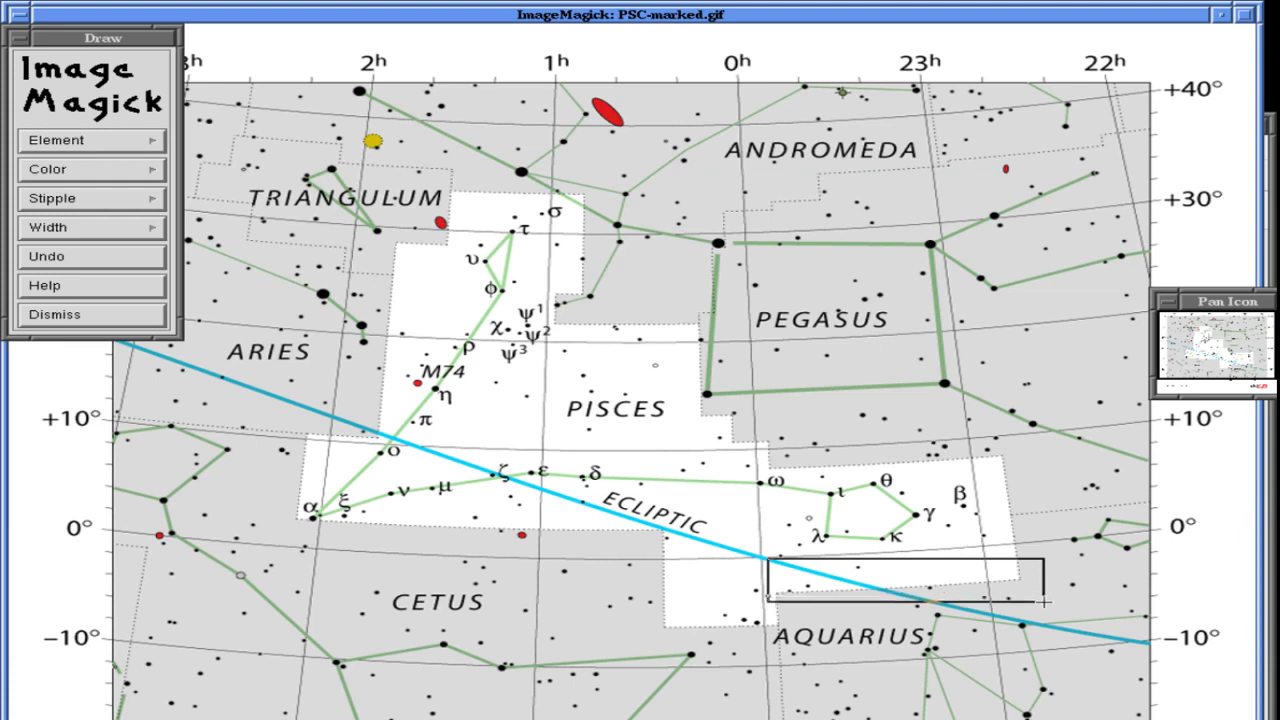